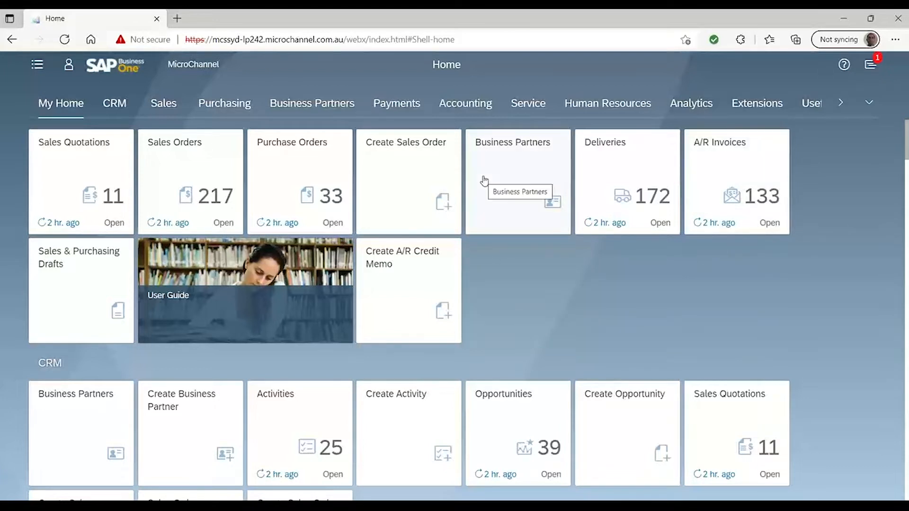
Open the Maxi Teq sales order for AUD 4,137.41 from the sales orders list and show its contents
{"action": "left_click", "coordinate": [167, 105]}
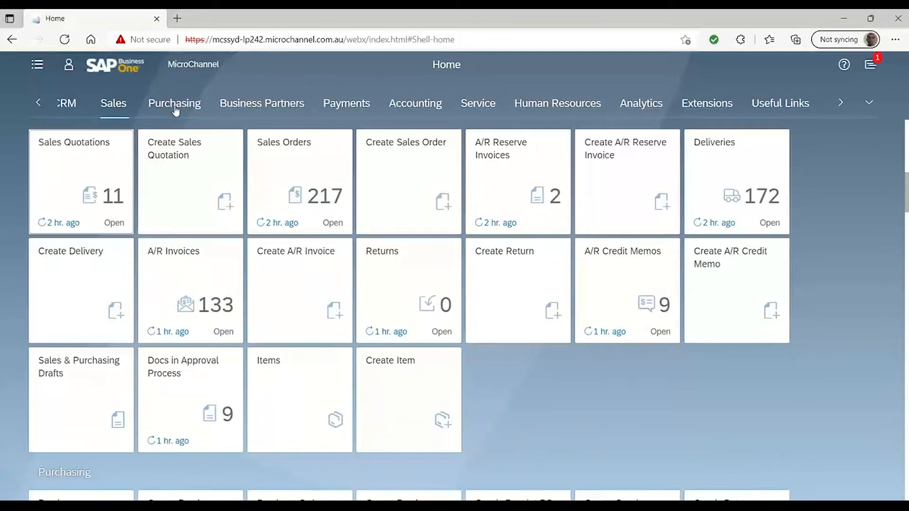
{"action": "left_click", "coordinate": [261, 168]}
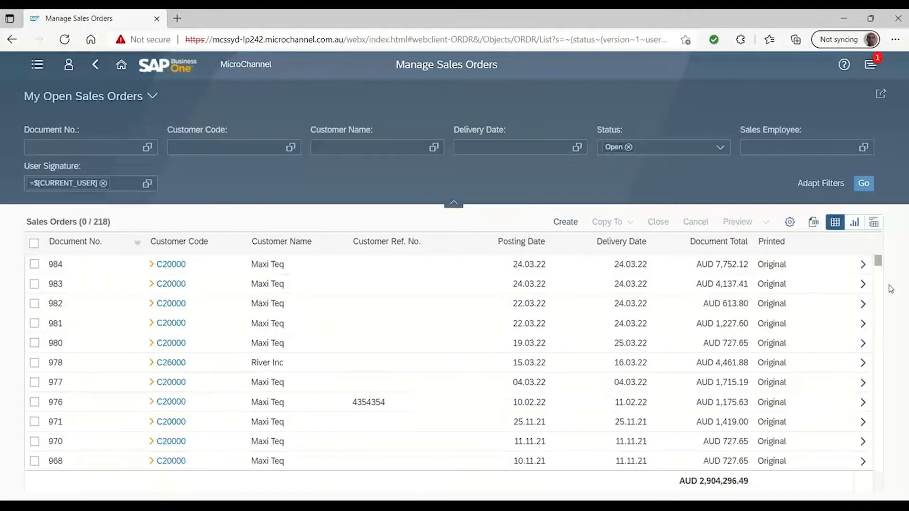
{"action": "left_click", "coordinate": [862, 285]}
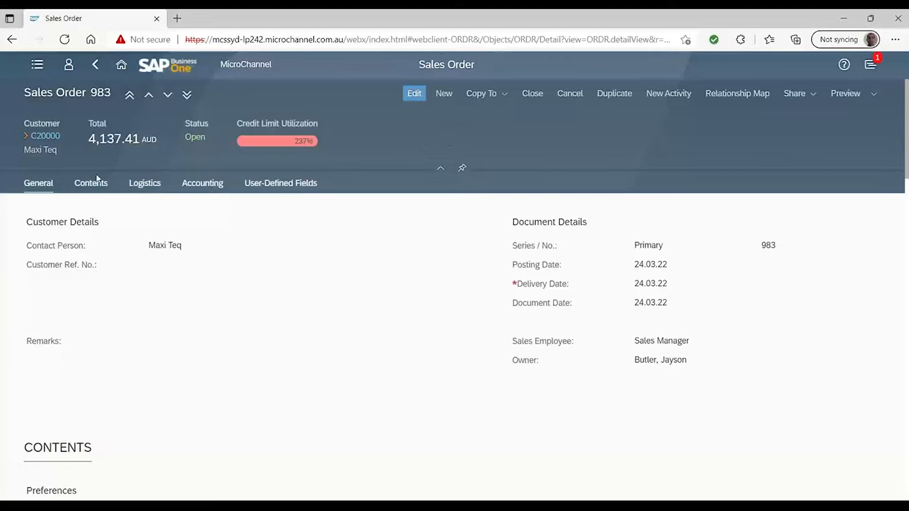
{"action": "left_click", "coordinate": [90, 182]}
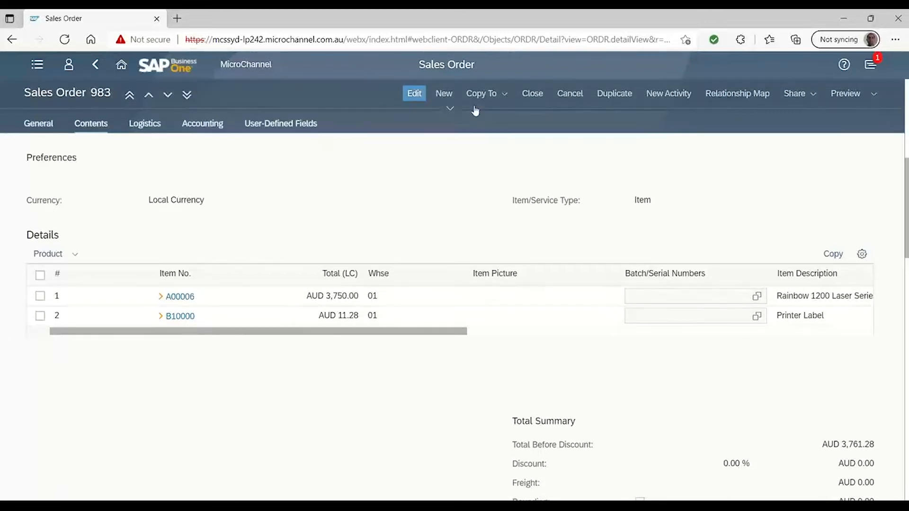
Copy the sales order to a new delivery
{"action": "left_click", "coordinate": [504, 95]}
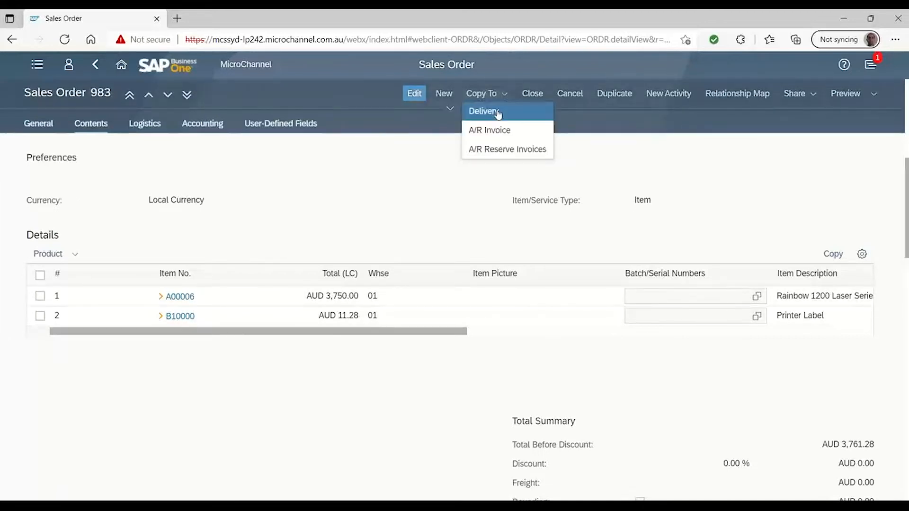
{"action": "left_click", "coordinate": [498, 114]}
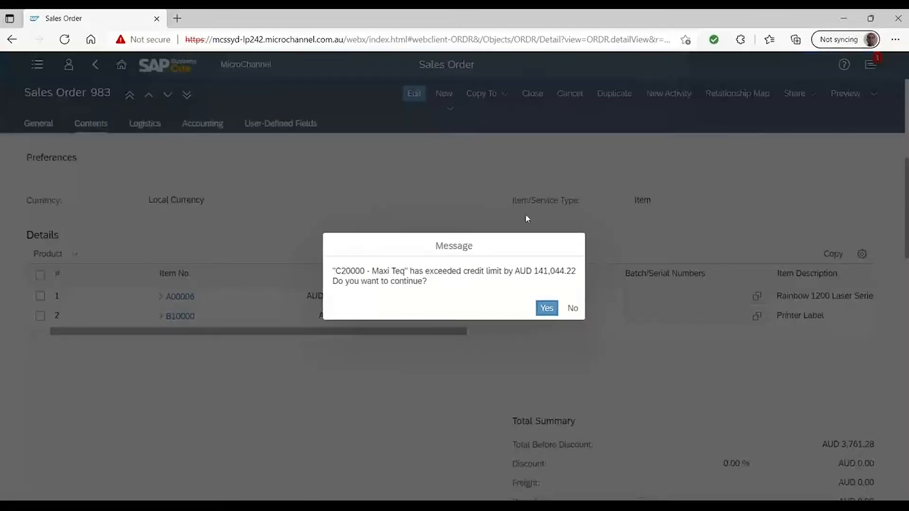
{"action": "left_click", "coordinate": [544, 308]}
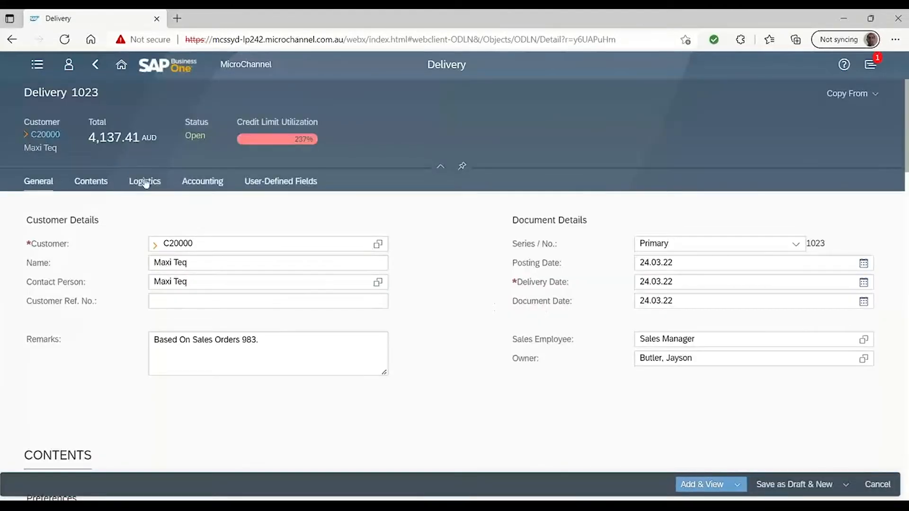
Automatically allocate serial numbers A6-000289 to A6-000293 to item A00006 in the delivery's contents
{"action": "left_click", "coordinate": [103, 184]}
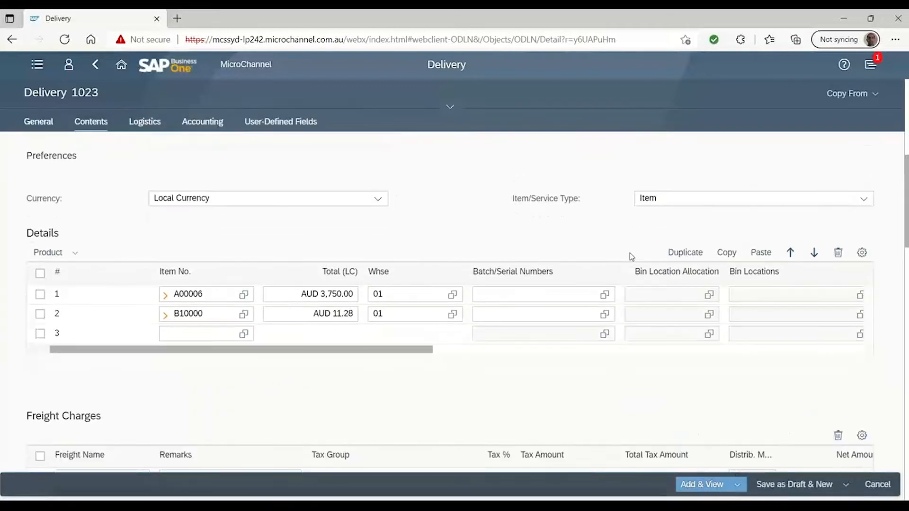
{"action": "left_click", "coordinate": [604, 294]}
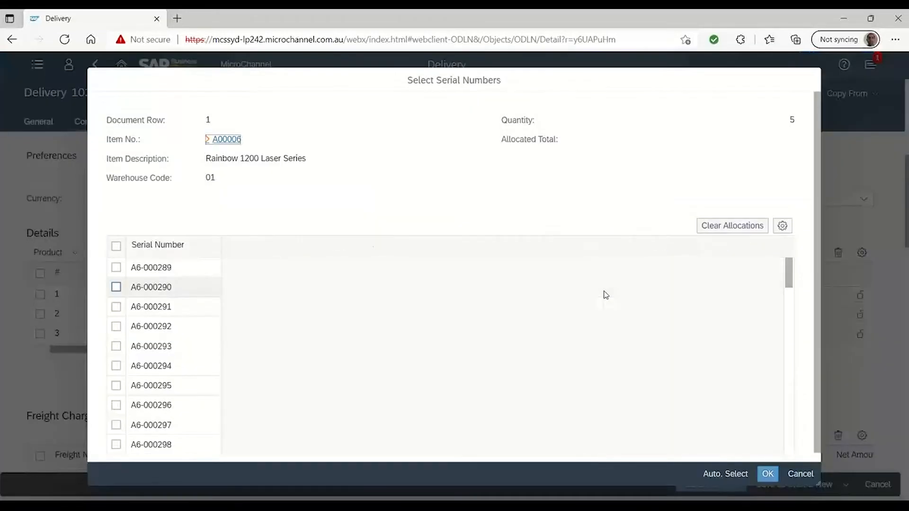
{"action": "left_click", "coordinate": [708, 480]}
{"action": "key", "text": "ctrl"}
{"action": "key", "text": "ctrl"}
{"action": "key", "text": "ctrl"}
{"action": "key", "text": "ctrl"}
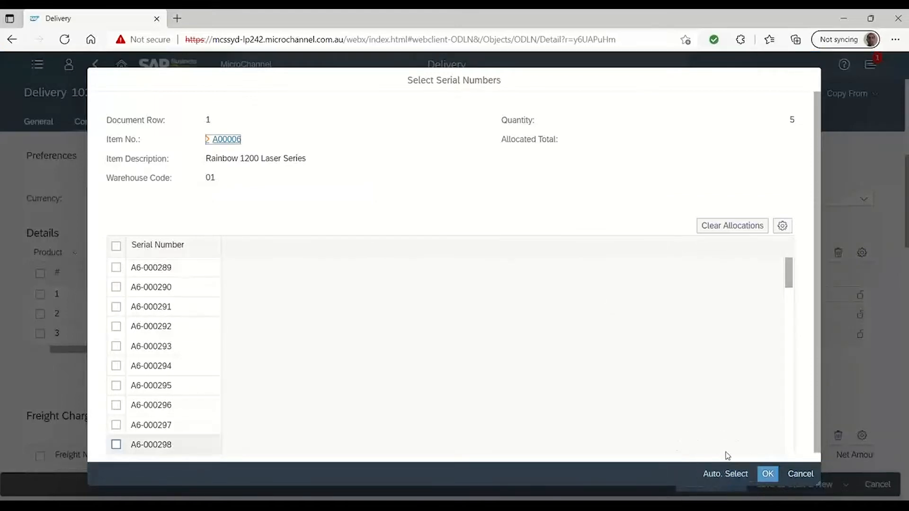
{"action": "left_click", "coordinate": [718, 475]}
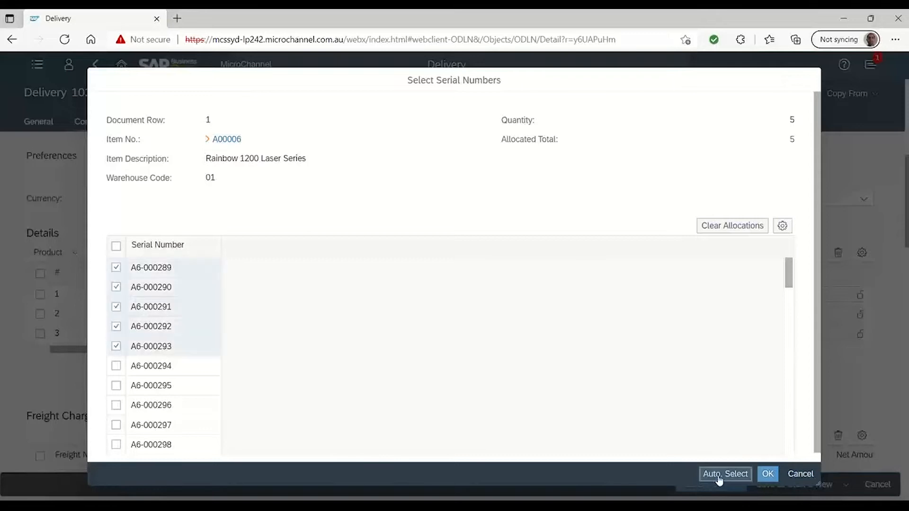
{"action": "left_click", "coordinate": [767, 474]}
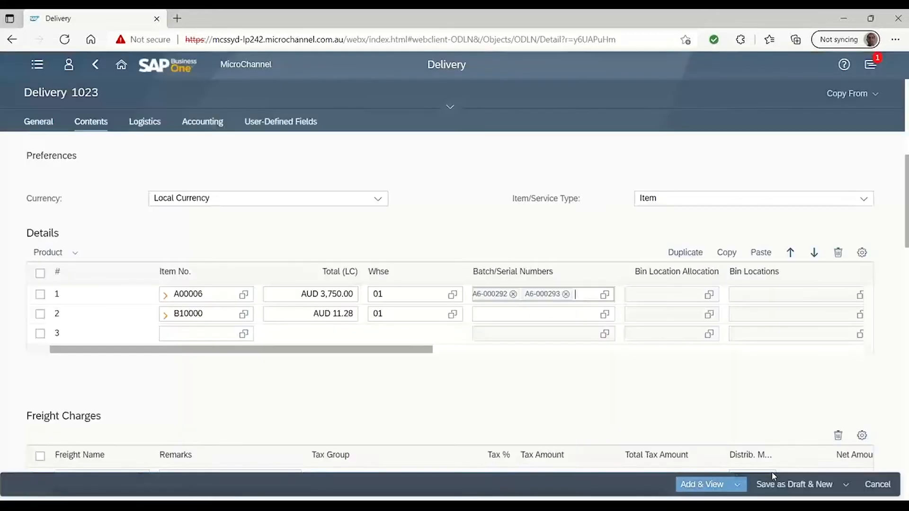
Automatically allocate 6 units of batch B1-00067 to item B10000 and leave the delivery for the home page without adding it
{"action": "left_click", "coordinate": [603, 320]}
{"action": "left_click", "coordinate": [604, 314]}
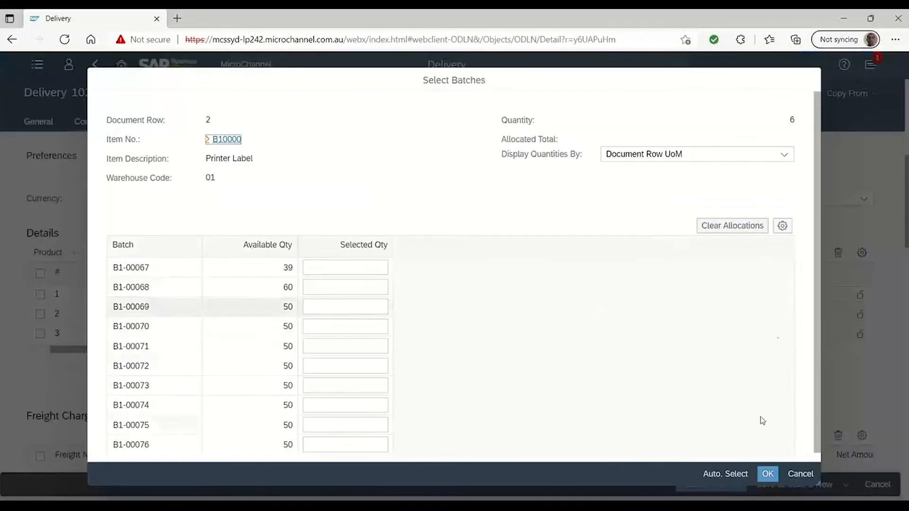
{"action": "left_click", "coordinate": [735, 476]}
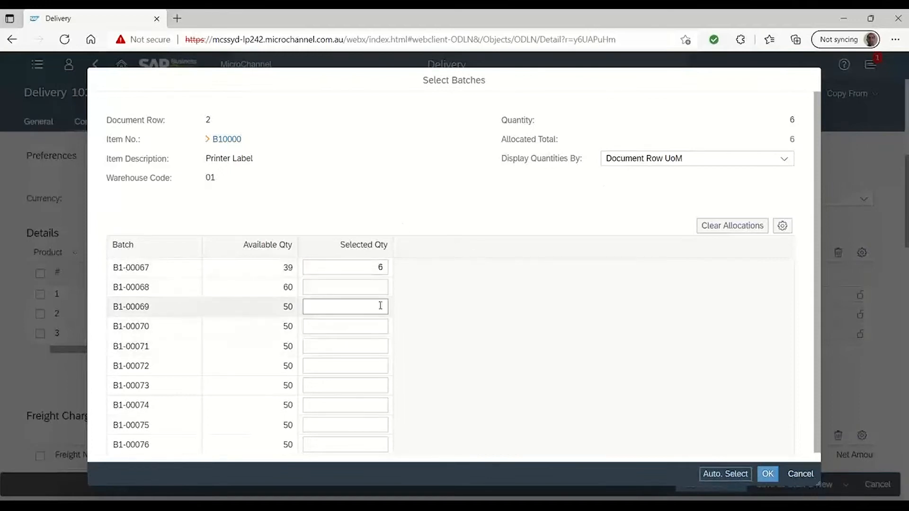
{"action": "left_click", "coordinate": [766, 474]}
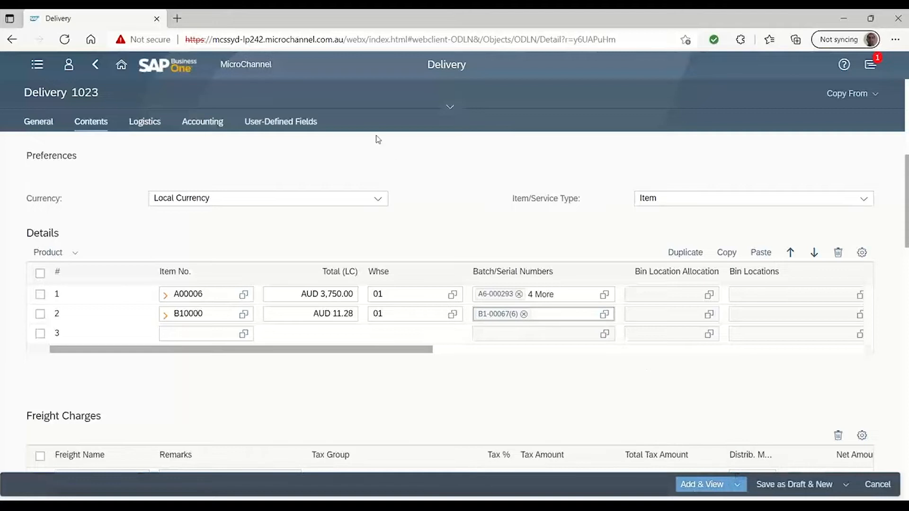
{"action": "left_click", "coordinate": [121, 64]}
{"action": "left_click", "coordinate": [512, 115]}
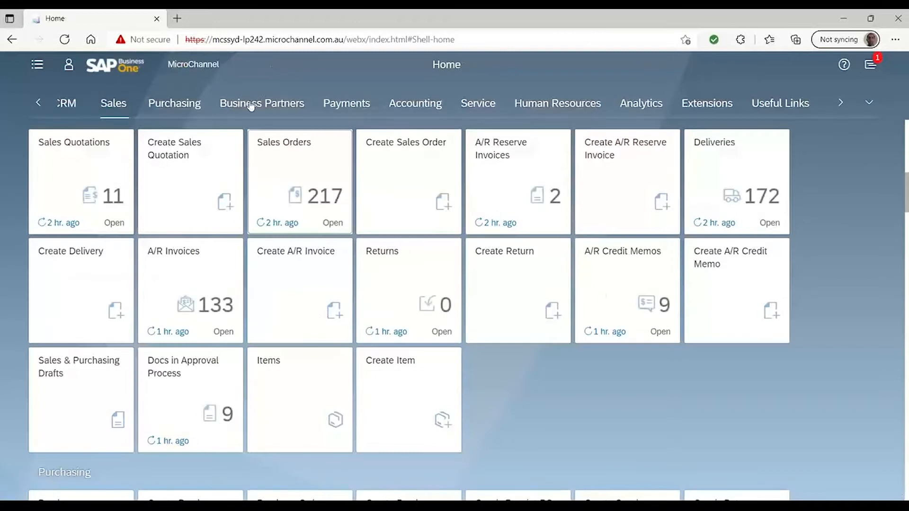
Show the business partners in the Business Partner Addresses view and select the Melbourne ship-to address in the first group
{"action": "left_click", "coordinate": [251, 104]}
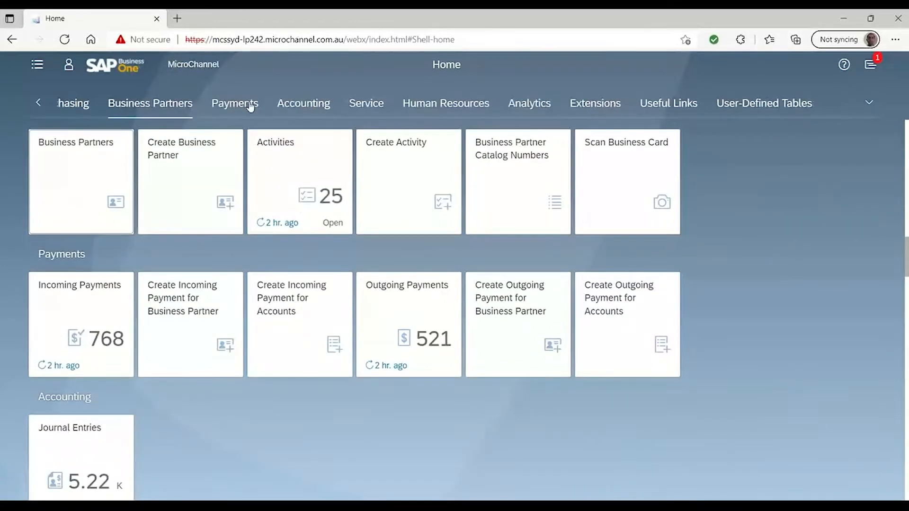
{"action": "left_click", "coordinate": [94, 166]}
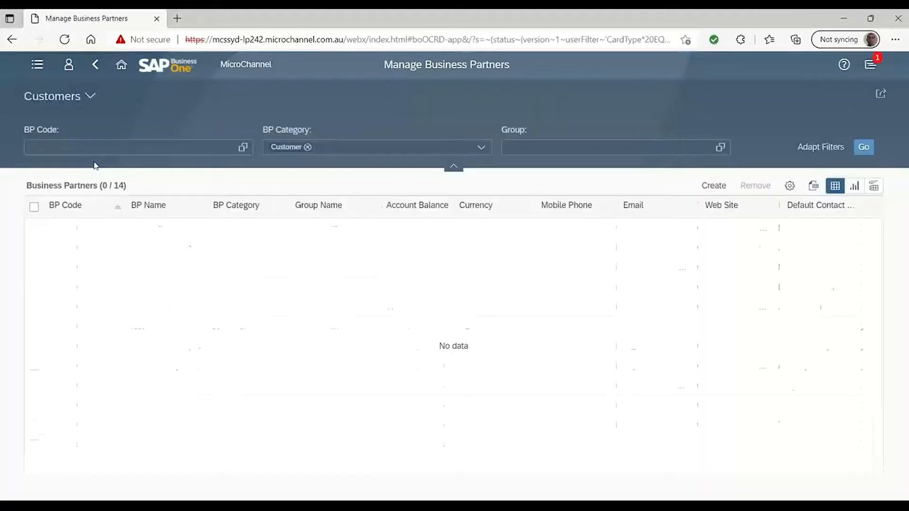
{"action": "left_click", "coordinate": [93, 95]}
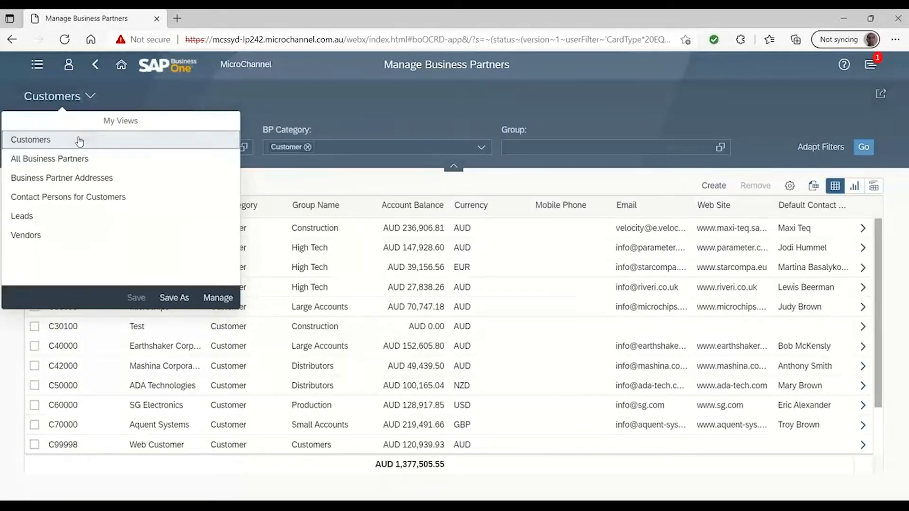
{"action": "left_click", "coordinate": [92, 180]}
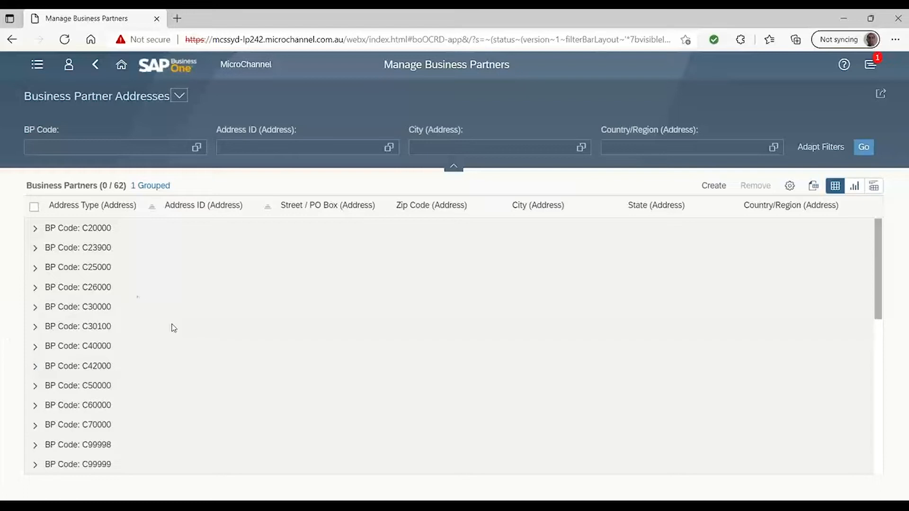
{"action": "left_click", "coordinate": [36, 230]}
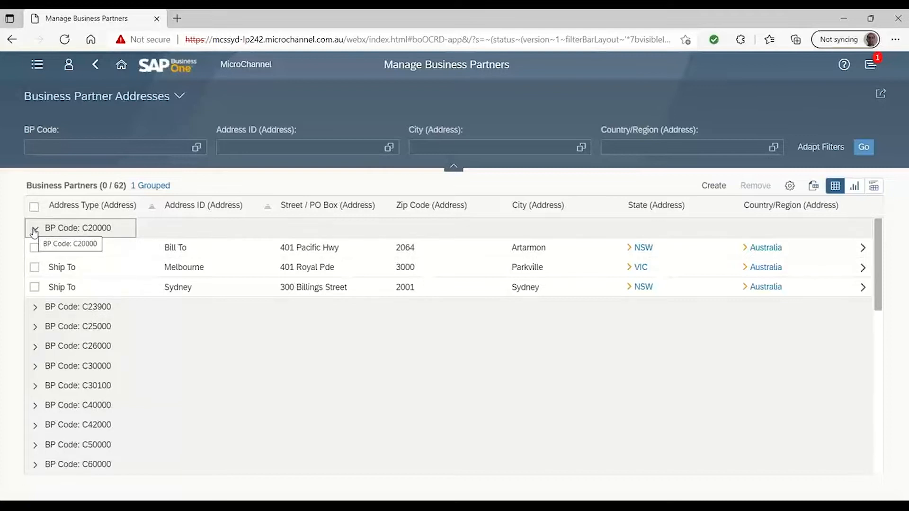
{"action": "left_click", "coordinate": [35, 267]}
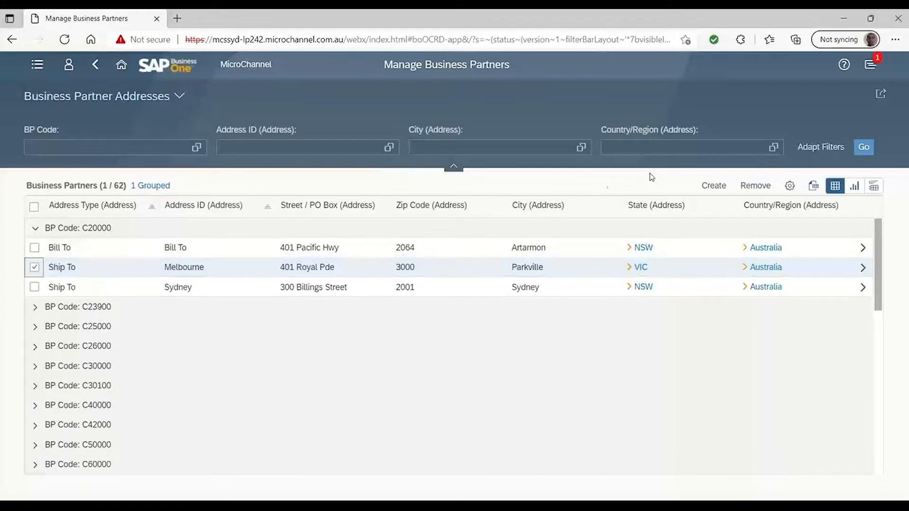
Open a blank form for creating a business partner and return to the home page
{"action": "left_click", "coordinate": [754, 186]}
{"action": "left_click", "coordinate": [712, 187]}
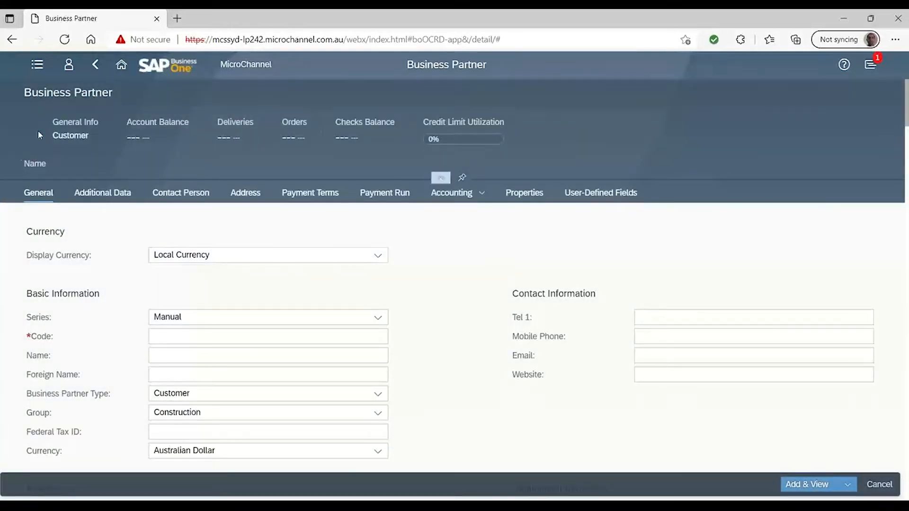
{"action": "left_click", "coordinate": [95, 66]}
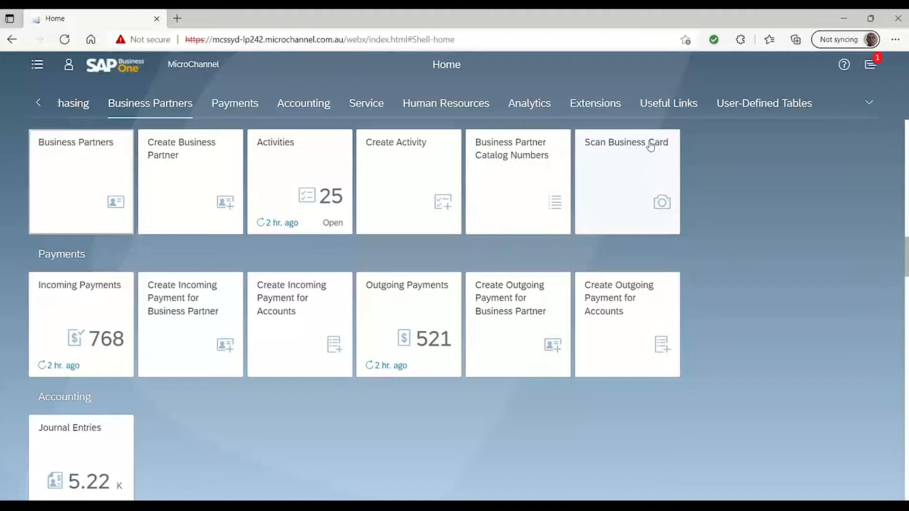
In the SAP Business One desktop client, search business partner codes beginning with L and copy the code of SAP Australia Pty Ltd
{"action": "left_click", "coordinate": [637, 162]}
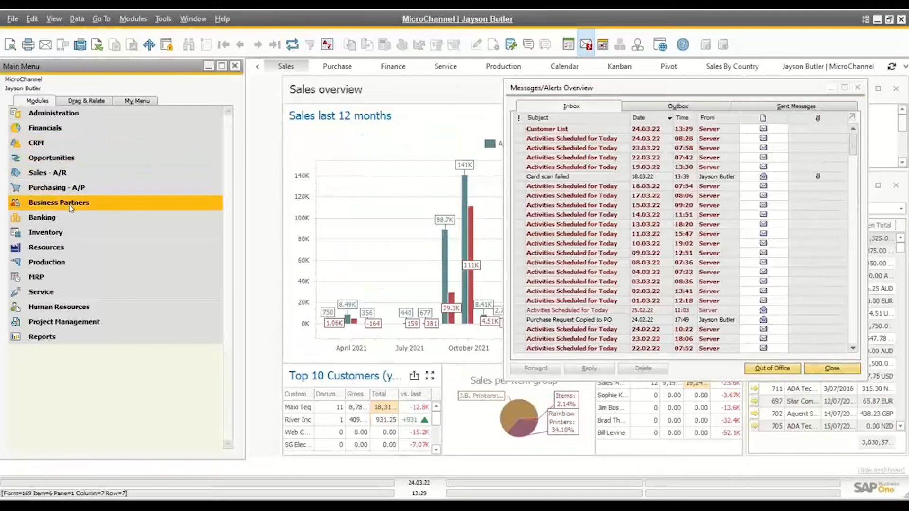
{"action": "left_click", "coordinate": [70, 204]}
{"action": "left_click", "coordinate": [97, 218]}
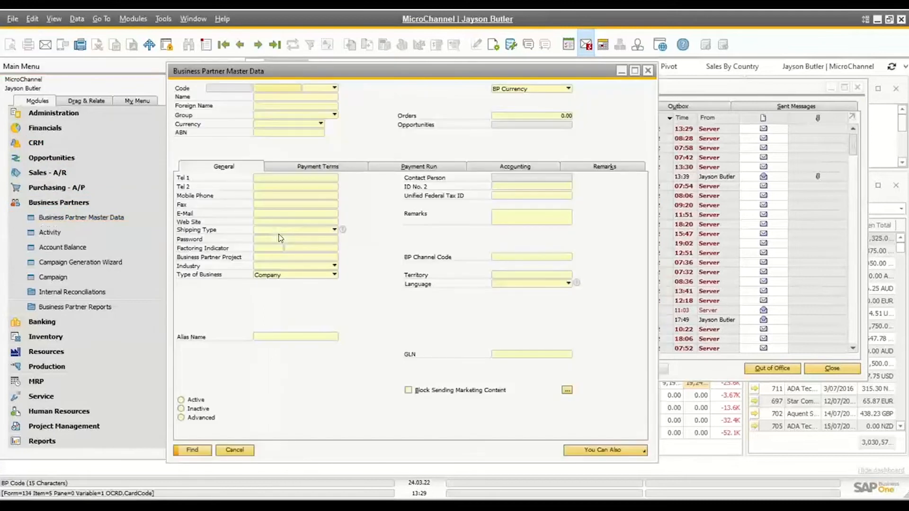
{"action": "type", "text": "L"}
{"action": "key", "text": "Return"}
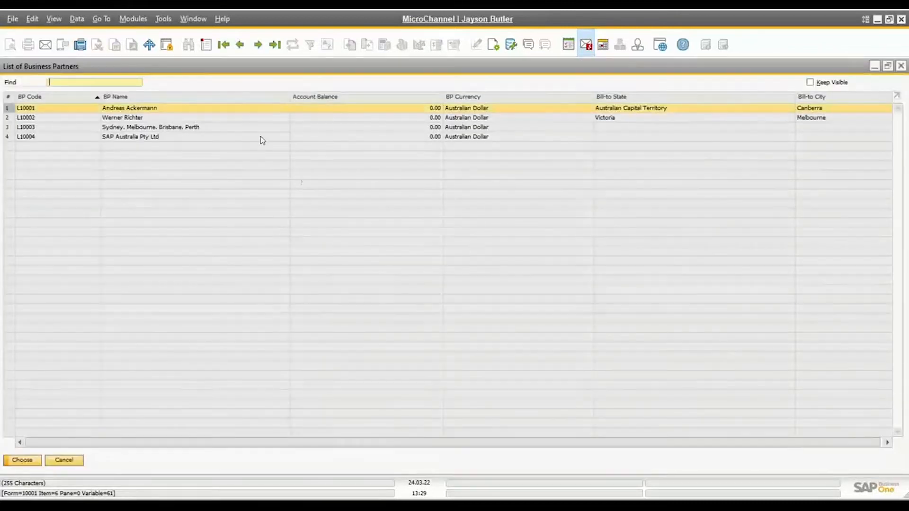
{"action": "left_click", "coordinate": [25, 142]}
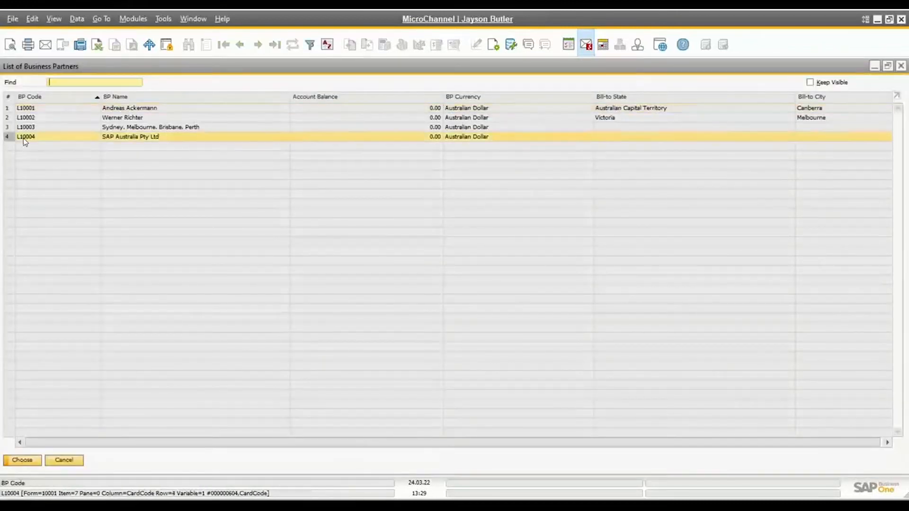
{"action": "right_click", "coordinate": [25, 142]}
{"action": "left_click", "coordinate": [52, 144]}
Switch back to the web client in the browser, open the business card scanner and check the available Series options
{"action": "key", "text": "alt+Tab"}
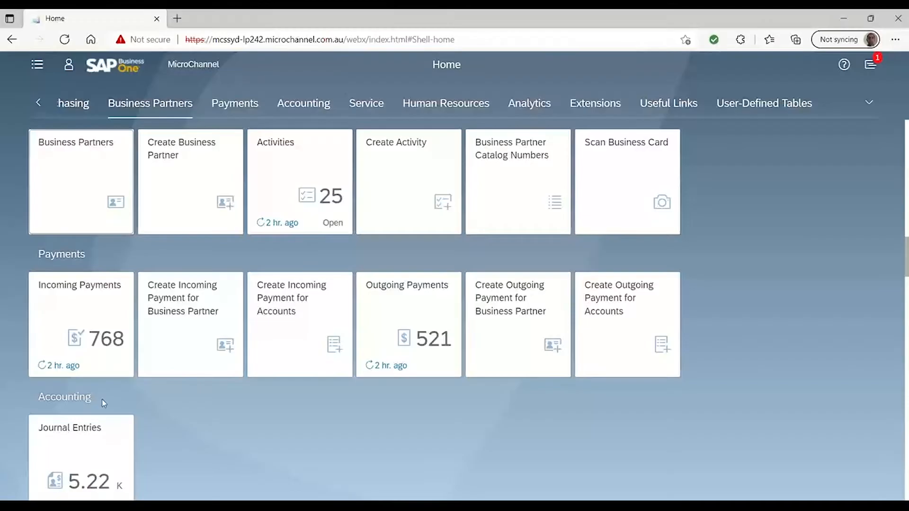
{"action": "left_click", "coordinate": [603, 177]}
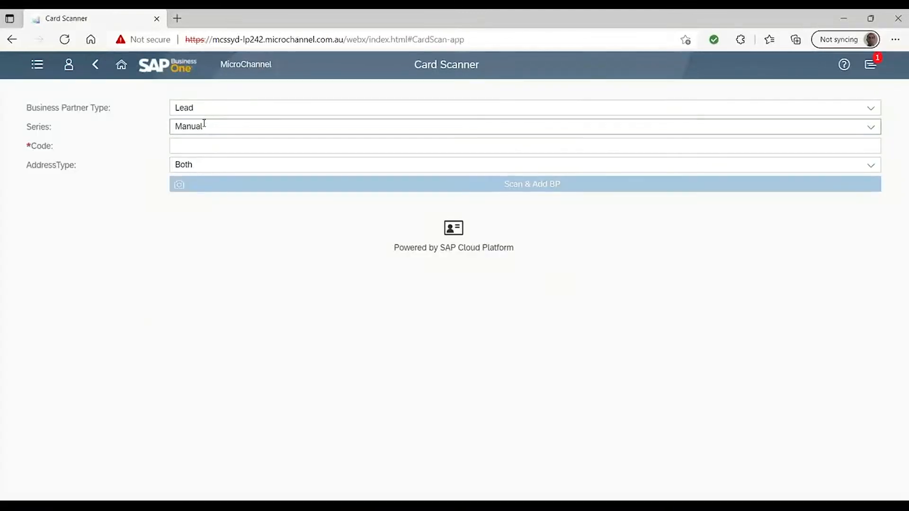
{"action": "double_click", "coordinate": [203, 122]}
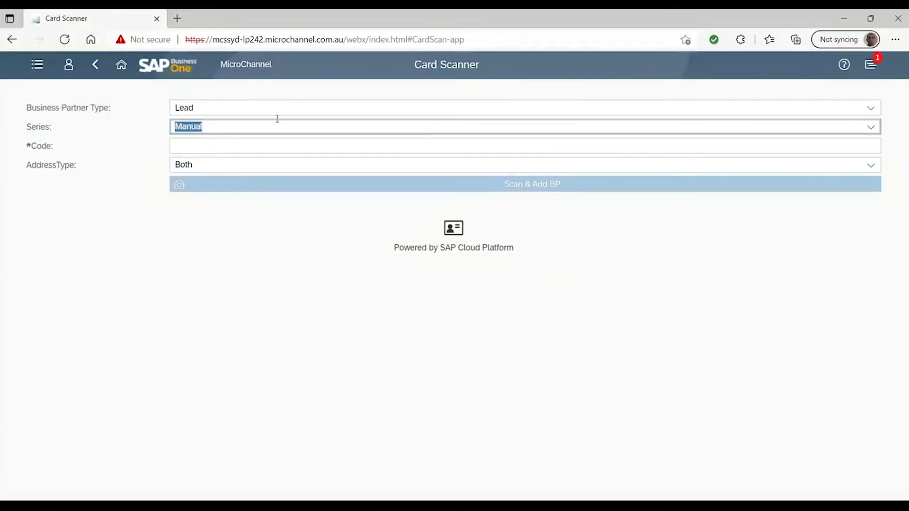
{"action": "left_click", "coordinate": [871, 127]}
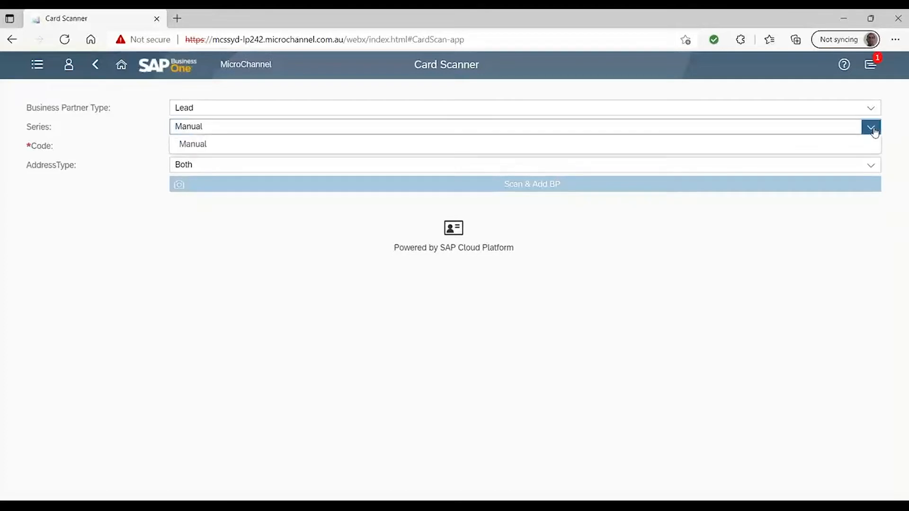
{"action": "left_click", "coordinate": [872, 126]}
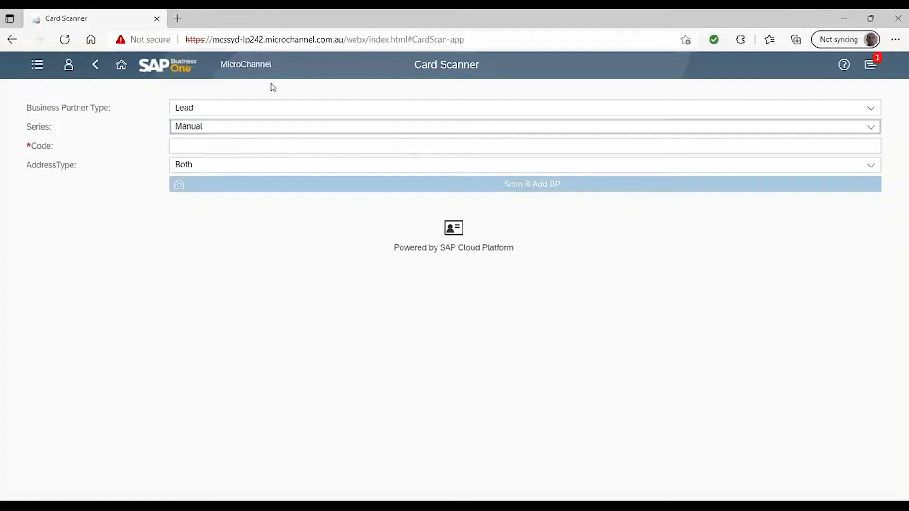
Enter the new lead's code in the card scanner, check the available address types and keep Both
{"action": "left_click", "coordinate": [206, 143]}
{"action": "left_click", "coordinate": [205, 143]}
{"action": "type", "text": "L100045"}
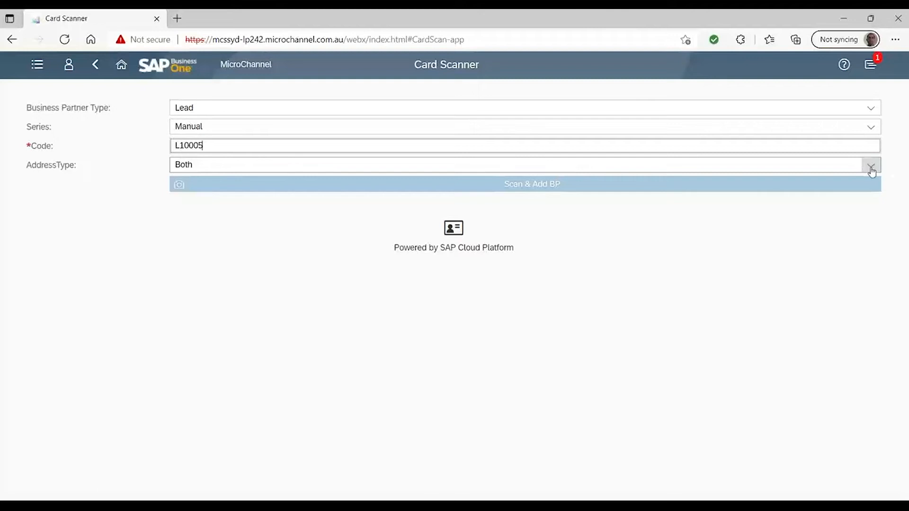
{"action": "left_click", "coordinate": [870, 166]}
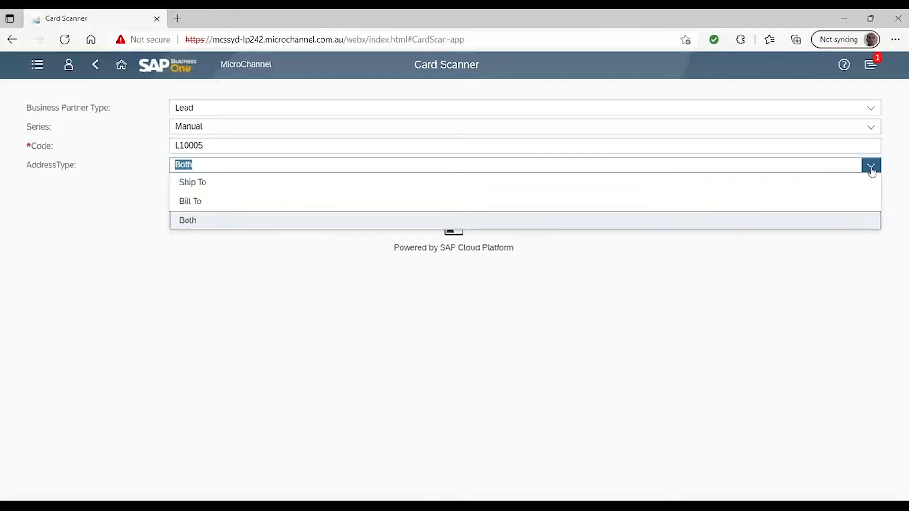
{"action": "left_click", "coordinate": [872, 170]}
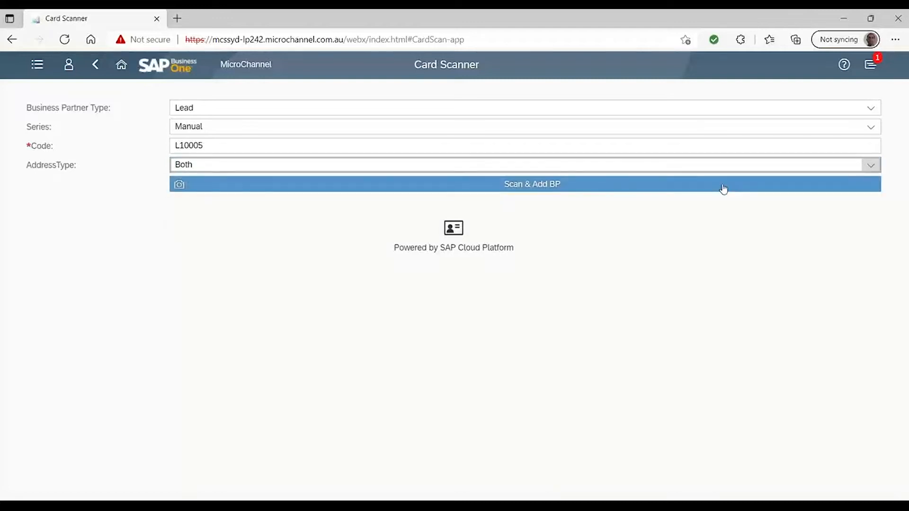
Start scanning and adding the business partner, and open the first card image in Camera Roll in Paint for viewing
{"action": "left_click", "coordinate": [548, 186]}
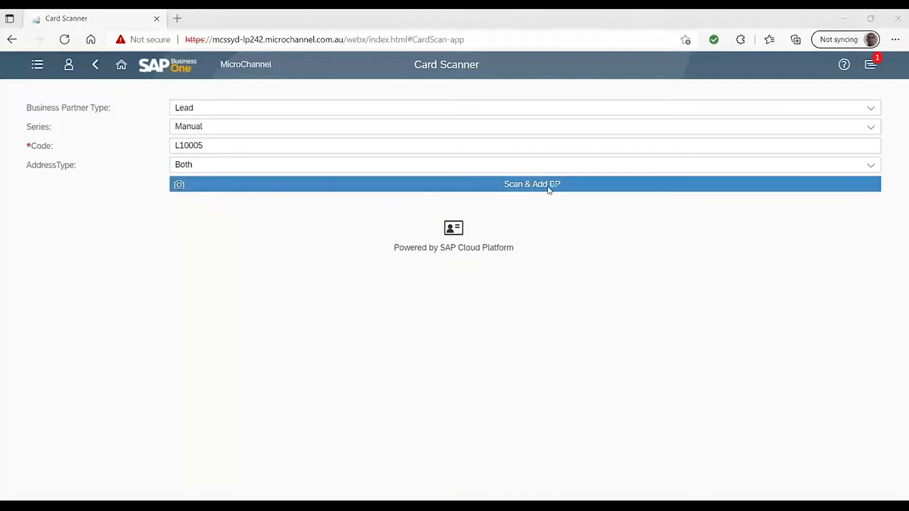
{"action": "left_click", "coordinate": [487, 189]}
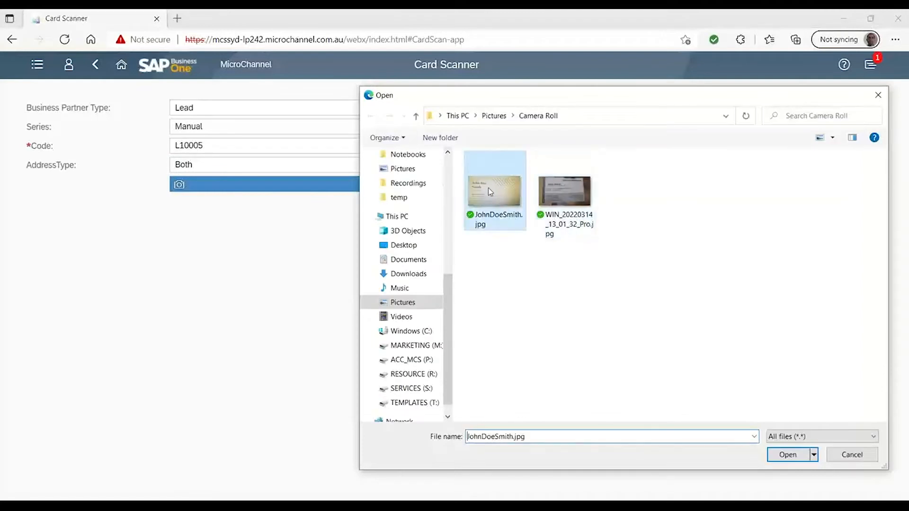
{"action": "right_click", "coordinate": [490, 192]}
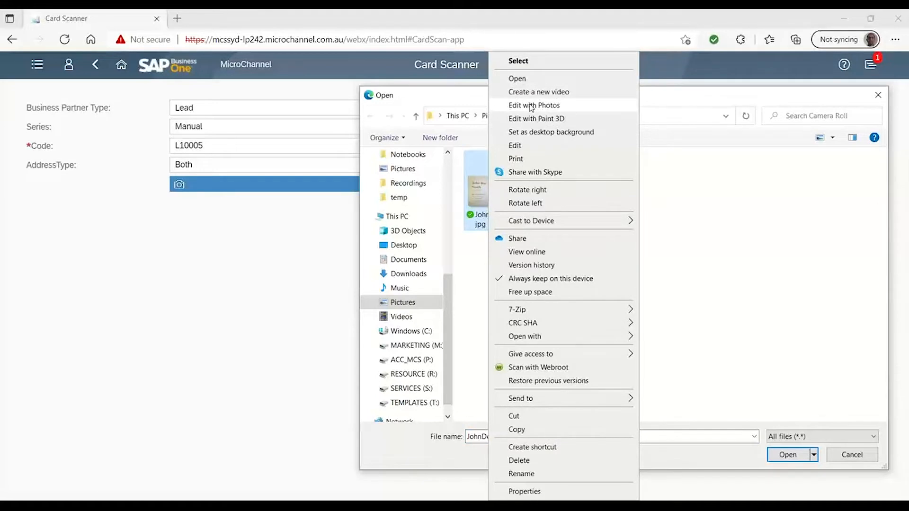
{"action": "left_click", "coordinate": [524, 146]}
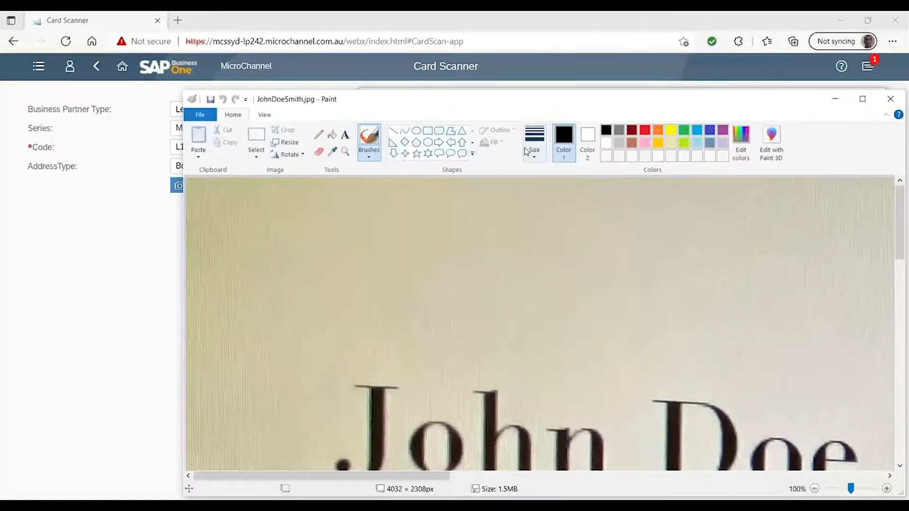
{"action": "double_click", "coordinate": [527, 109]}
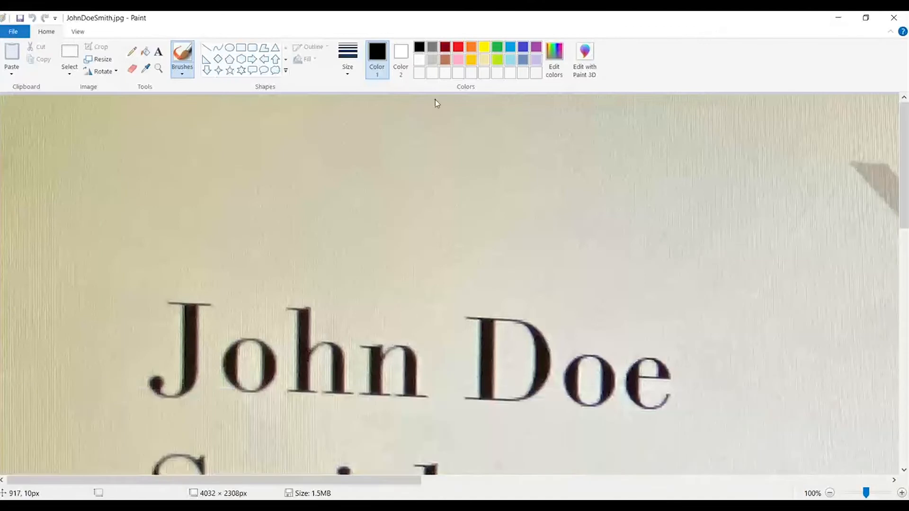
Resize the business card image to 10 percent so the whole card can be read
{"action": "left_click", "coordinate": [78, 32]}
{"action": "left_click", "coordinate": [46, 31]}
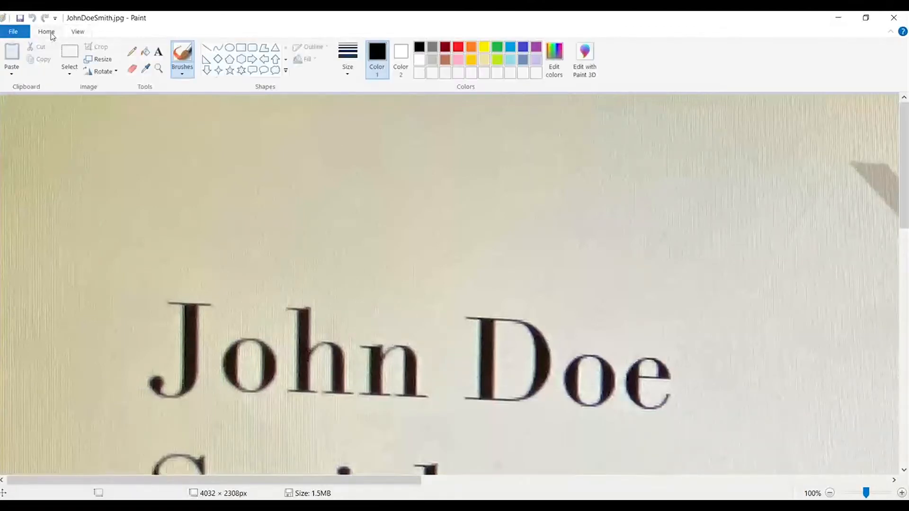
{"action": "left_click", "coordinate": [100, 59]}
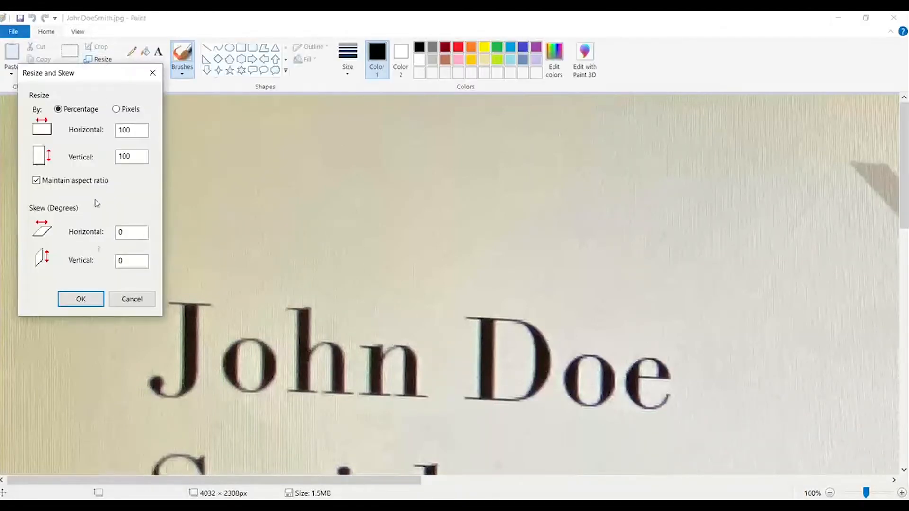
{"action": "left_click_drag", "start_coordinate": [129, 129], "coordinate": [97, 131]}
{"action": "type", "text": "10"}
{"action": "key", "text": "Tab"}
{"action": "left_click", "coordinate": [92, 299]}
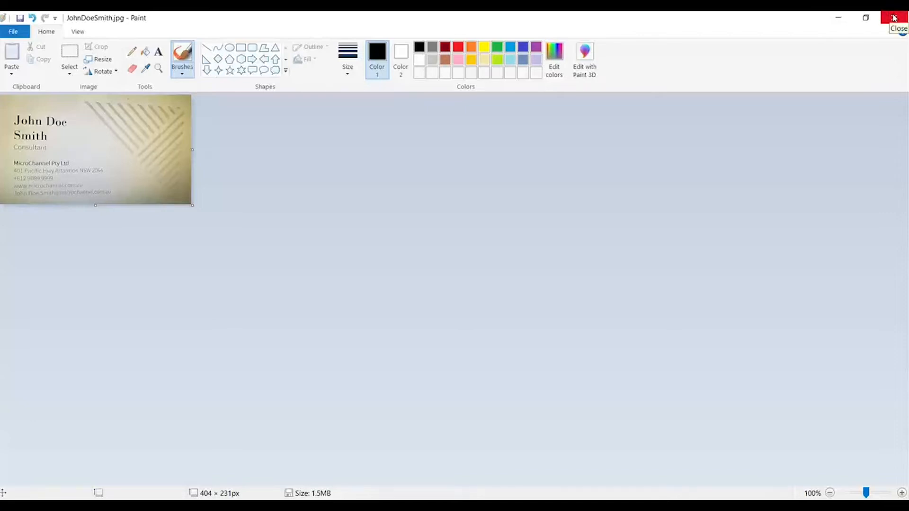
Close Paint without saving the resized image and submit the selected business card picture for scanning
{"action": "left_click", "coordinate": [894, 18]}
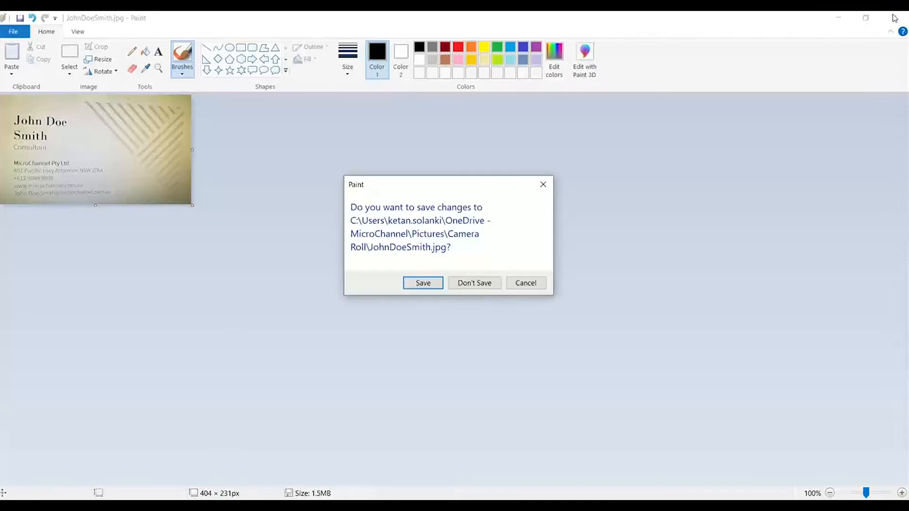
{"action": "left_click", "coordinate": [476, 284]}
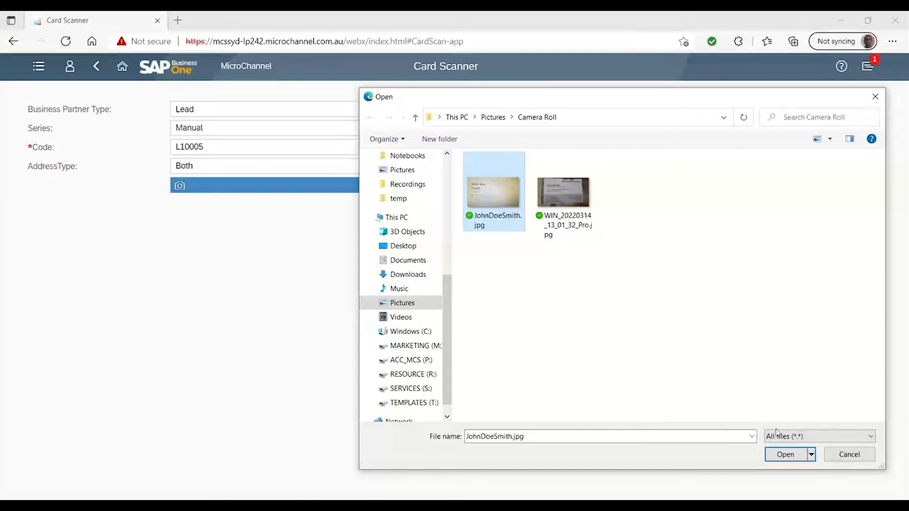
{"action": "left_click", "coordinate": [784, 454]}
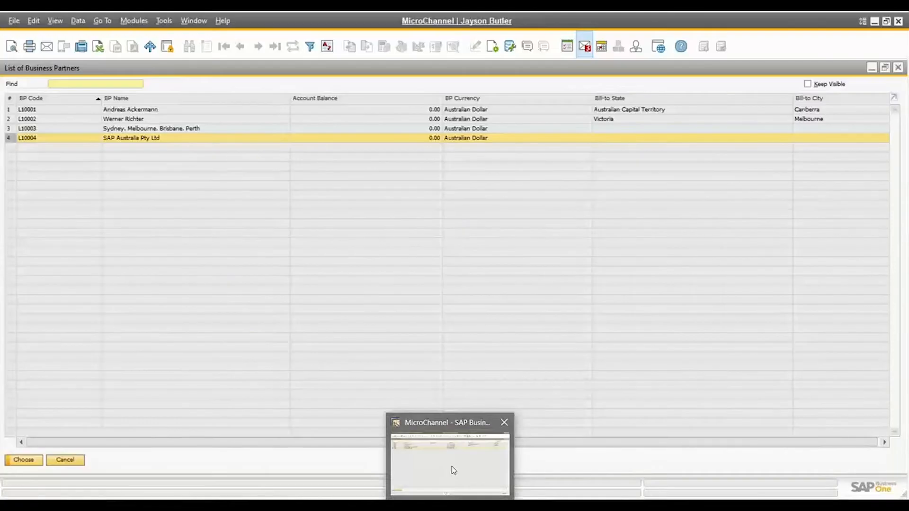
Switch to the SAP Business One desktop client, rerun the lead search and open the newly added lead
{"action": "left_click", "coordinate": [452, 466]}
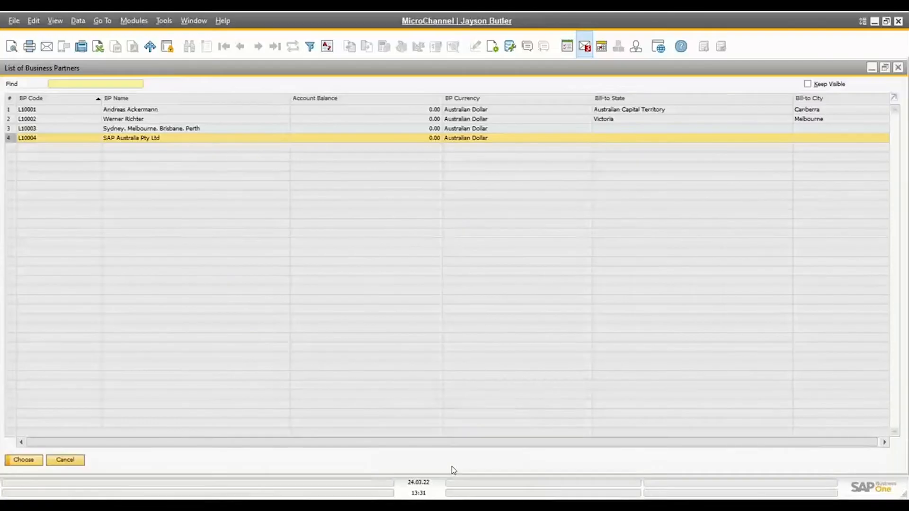
{"action": "left_click", "coordinate": [67, 460]}
{"action": "left_click", "coordinate": [194, 449]}
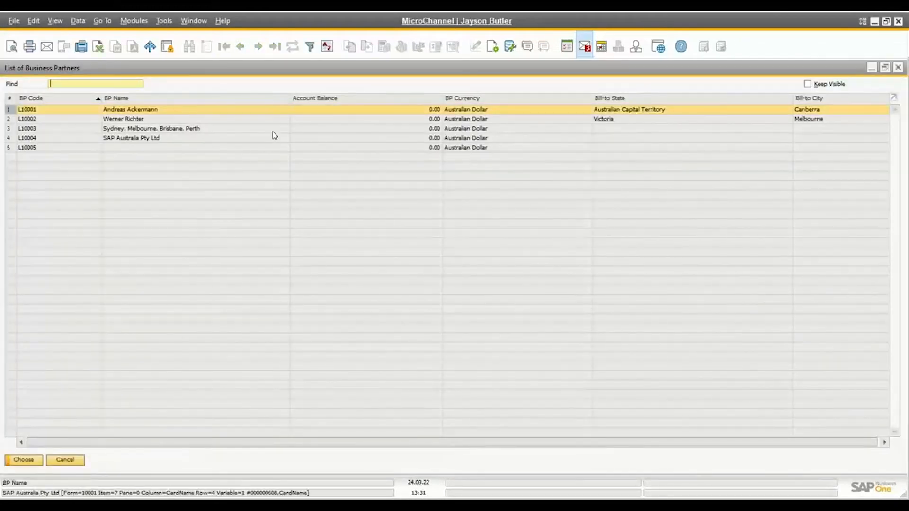
{"action": "left_click", "coordinate": [52, 148]}
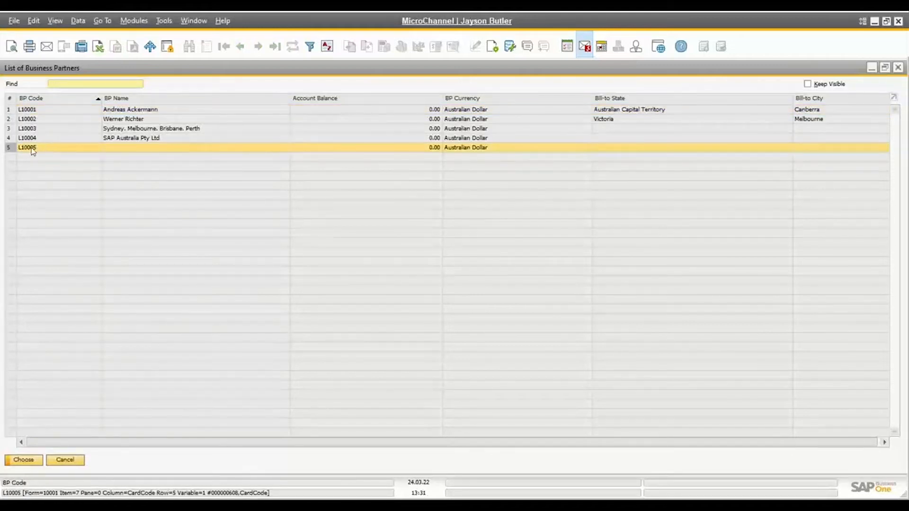
{"action": "double_click", "coordinate": [126, 148]}
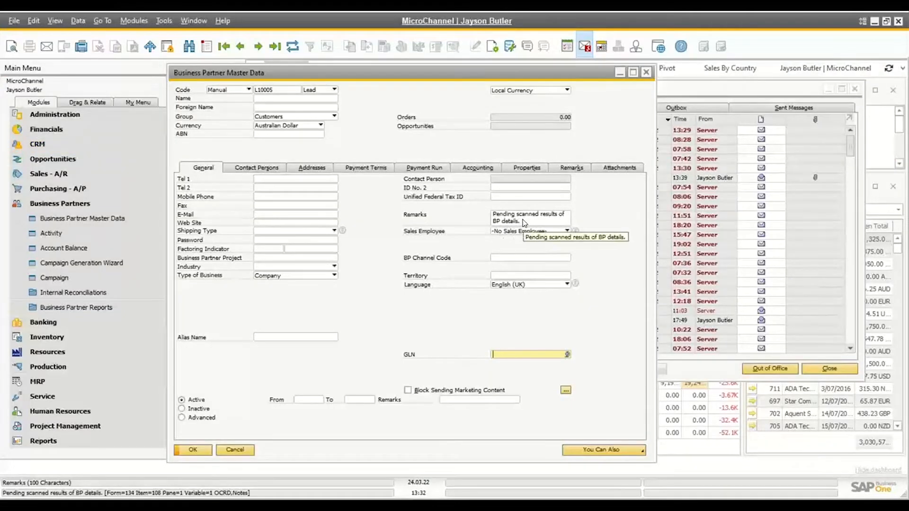
Refresh the new lead's record and review its code, name, e-mail and telephone fields
{"action": "left_click", "coordinate": [298, 44]}
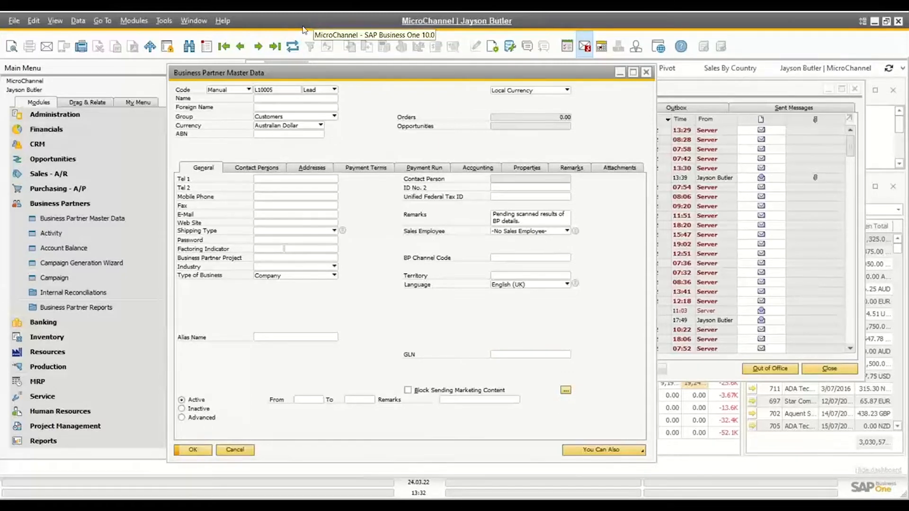
{"action": "left_click", "coordinate": [298, 49]}
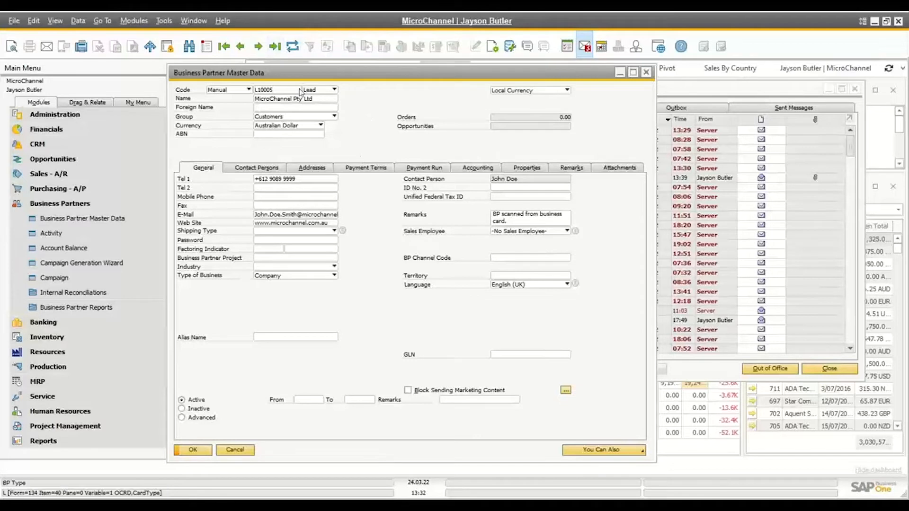
{"action": "left_click", "coordinate": [280, 90]}
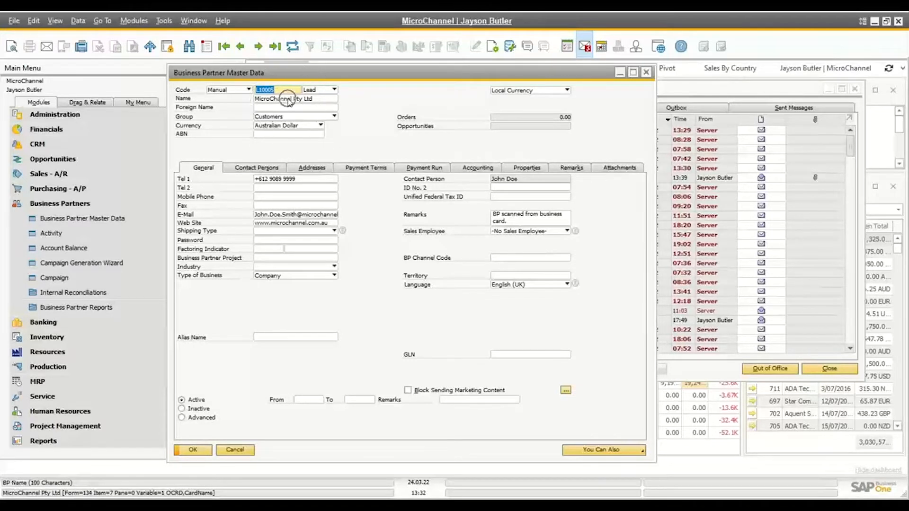
{"action": "key", "text": "Tab"}
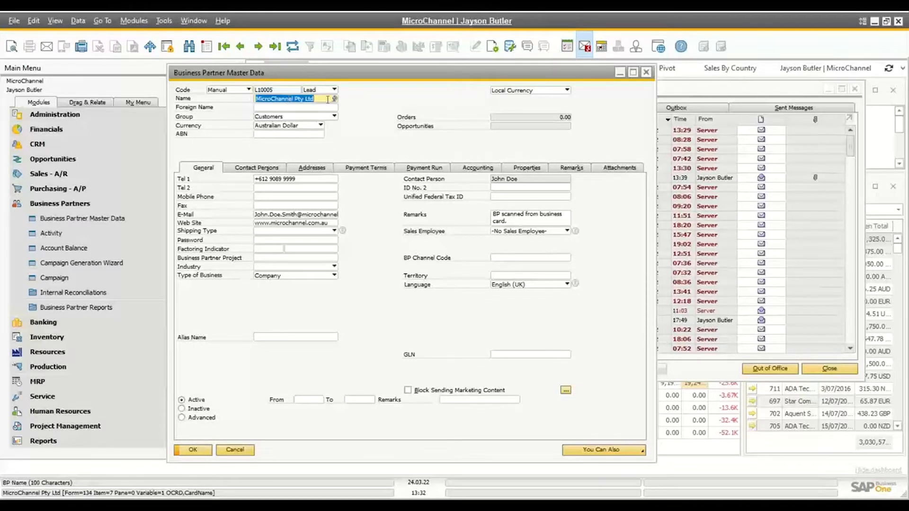
{"action": "left_click", "coordinate": [279, 215]}
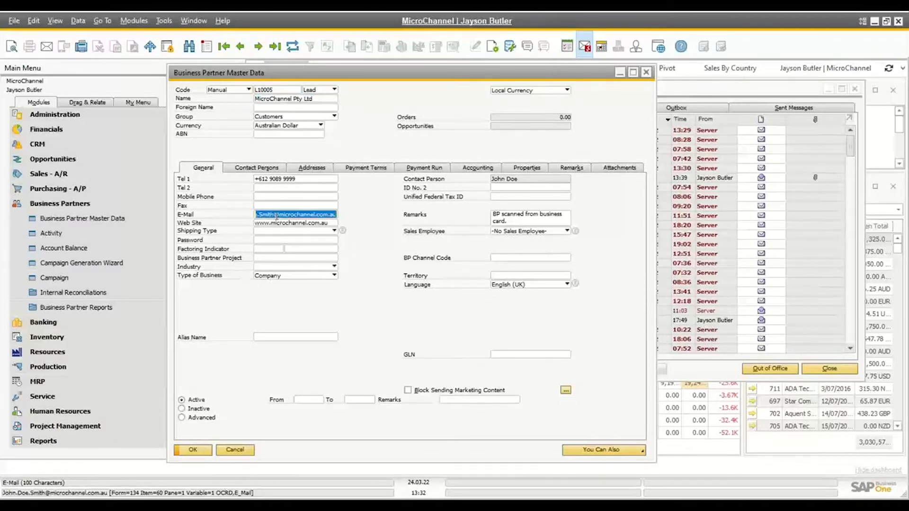
{"action": "left_click", "coordinate": [274, 179]}
Review the lead's contact person position and bill-to address, and close the business partner record
{"action": "left_click", "coordinate": [272, 171]}
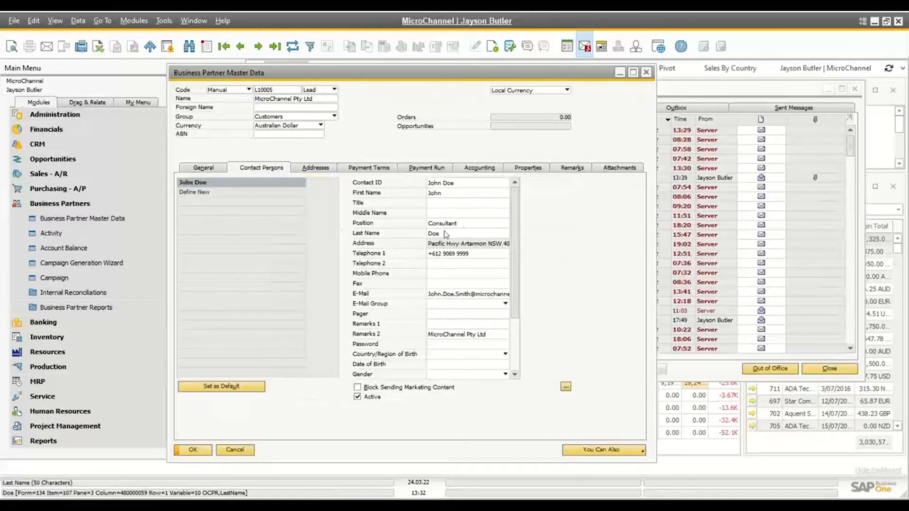
{"action": "left_click", "coordinate": [462, 223]}
{"action": "left_click", "coordinate": [315, 168]}
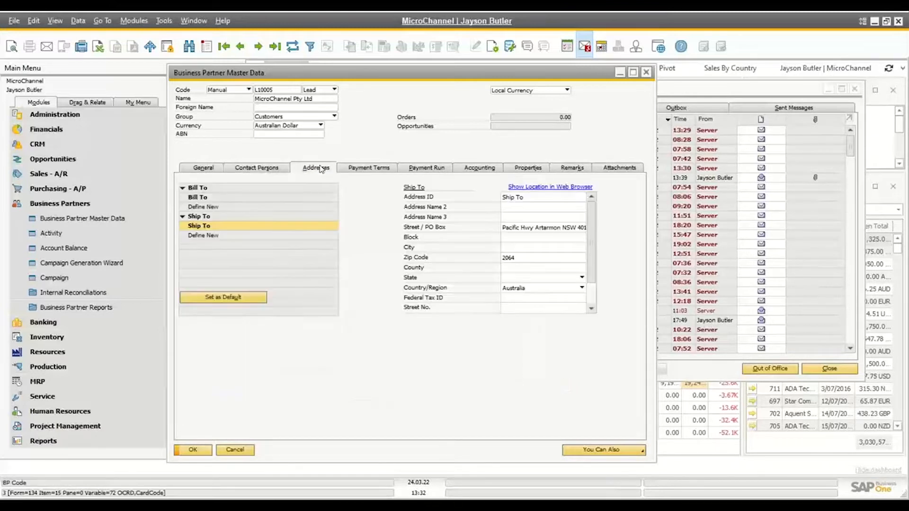
{"action": "left_click", "coordinate": [198, 196]}
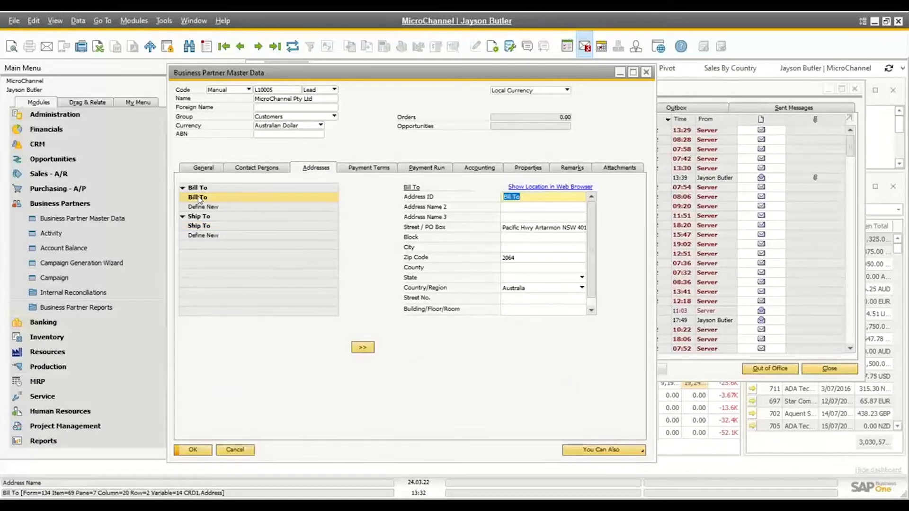
{"action": "left_click", "coordinate": [248, 452]}
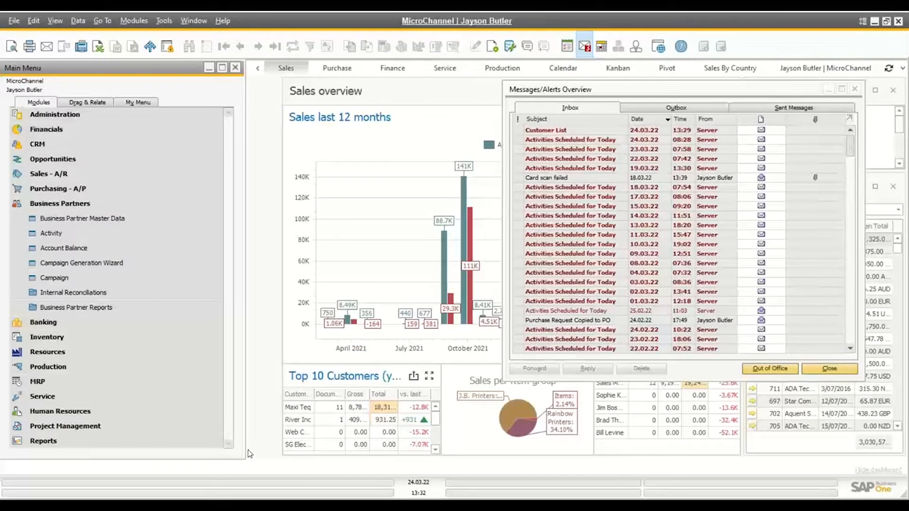
Switch back to the web client in the browser, return to the home page and open the Sales Orders list
{"action": "key", "text": "alt+Tab"}
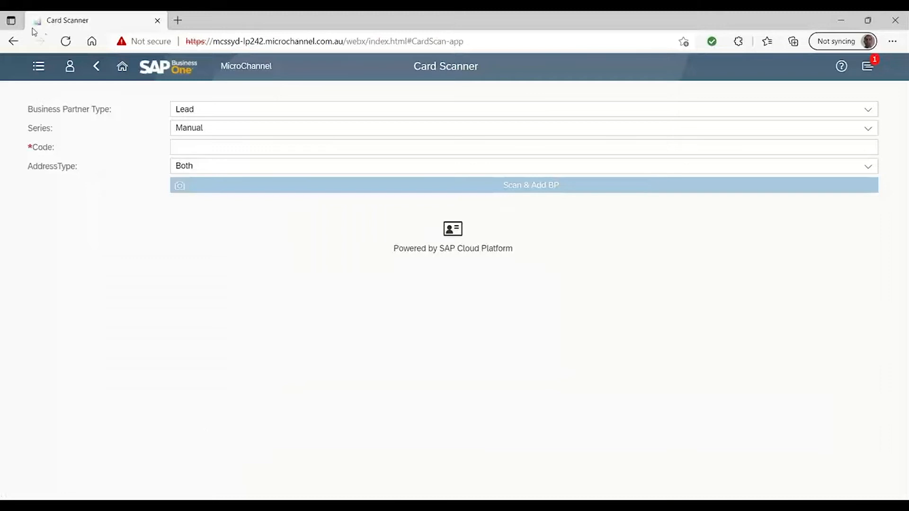
{"action": "left_click", "coordinate": [122, 66]}
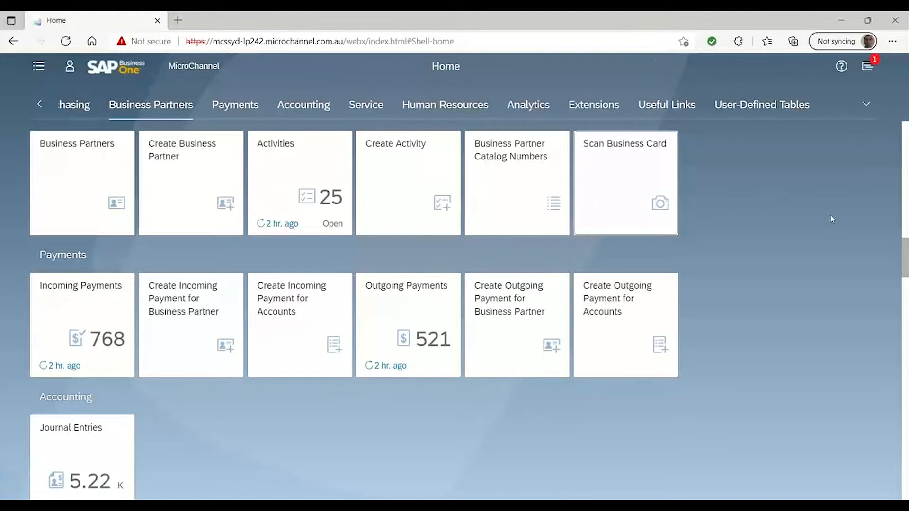
{"action": "scroll", "coordinate": [560, 251], "scroll_direction": "up", "scroll_amount": 15}
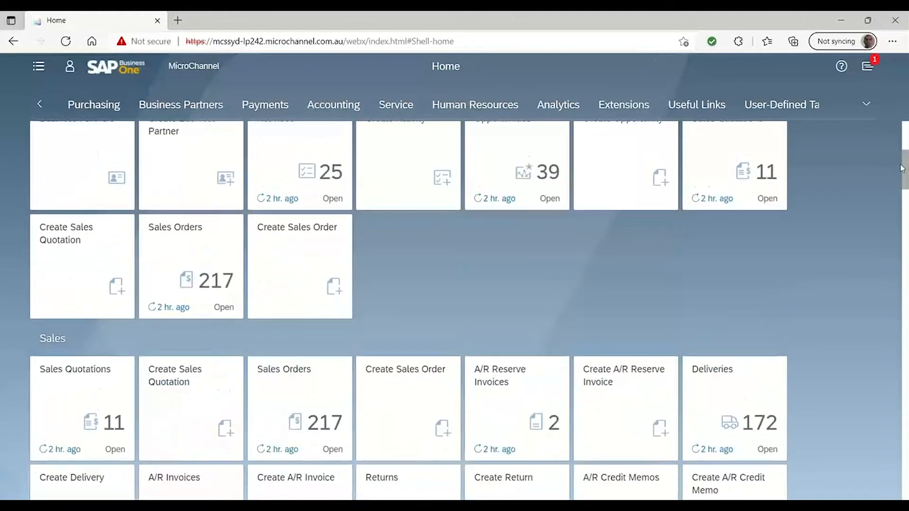
{"action": "left_click", "coordinate": [194, 159]}
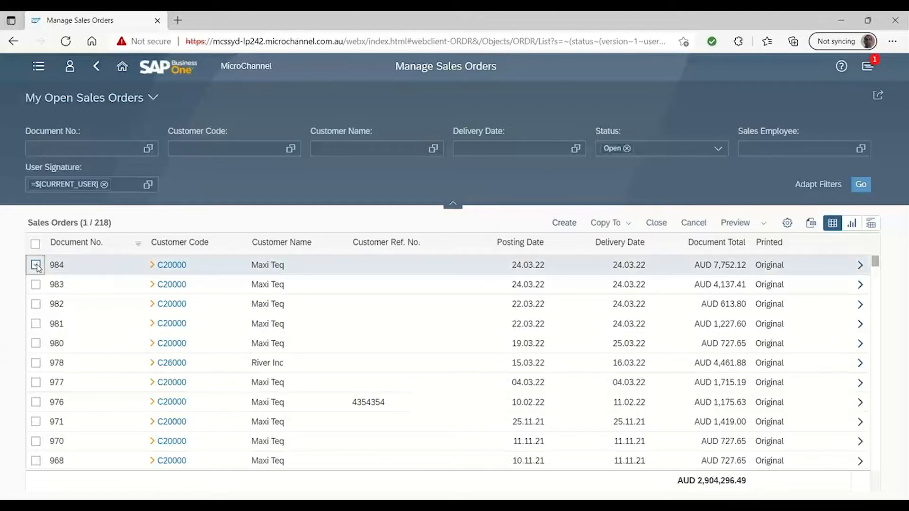
Select the first open sales order, check which documents it can be copied to, and clear the selection
{"action": "left_click", "coordinate": [36, 266]}
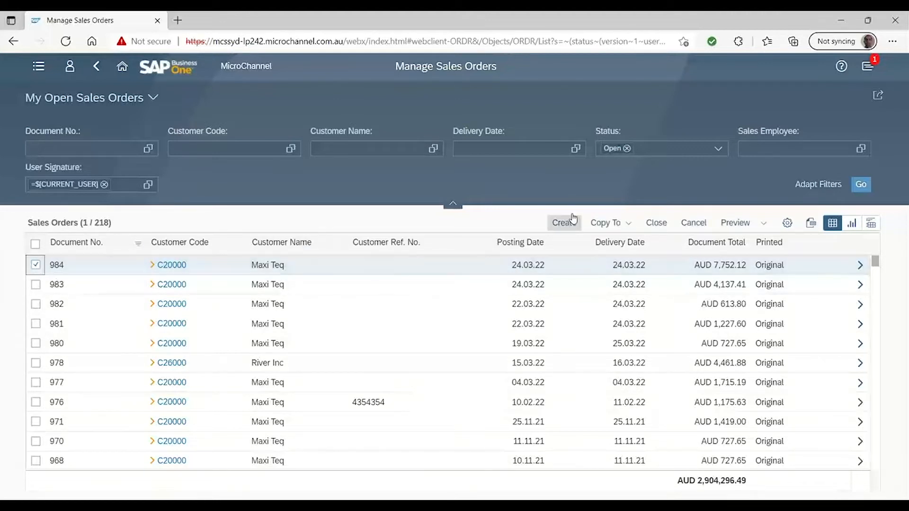
{"action": "left_click", "coordinate": [608, 223]}
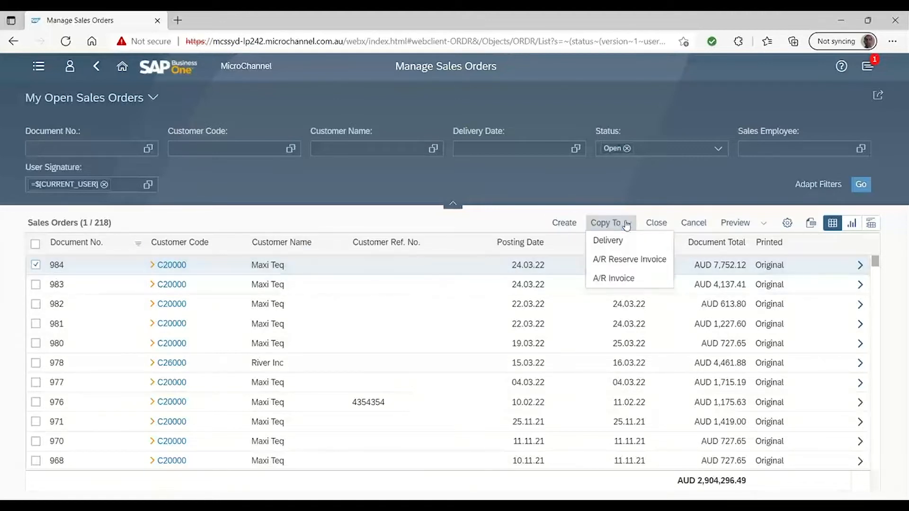
{"action": "left_click", "coordinate": [626, 182]}
{"action": "left_click", "coordinate": [37, 266]}
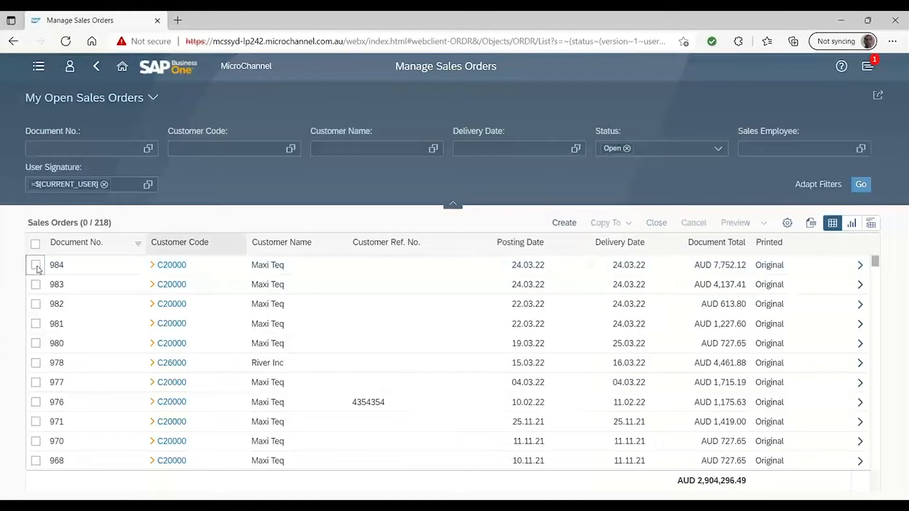
Add the Item No. (Lines) column to the open sales orders list, searching the available columns for "item"
{"action": "left_click", "coordinate": [788, 224]}
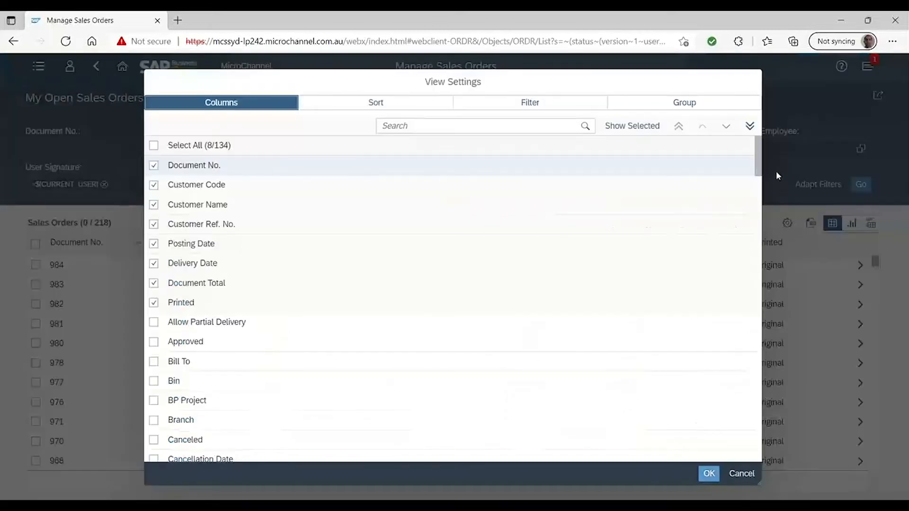
{"action": "left_click", "coordinate": [383, 127]}
{"action": "type", "text": "item"}
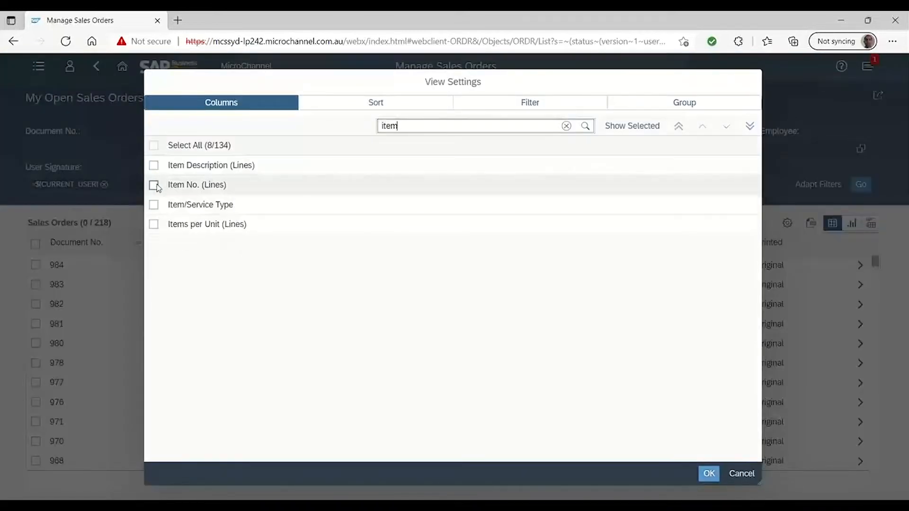
{"action": "left_click", "coordinate": [154, 185]}
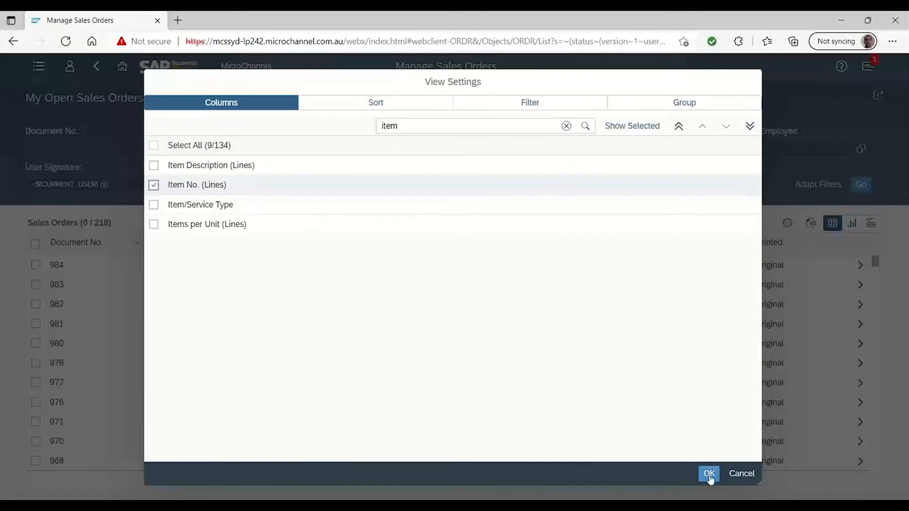
{"action": "left_click", "coordinate": [708, 473]}
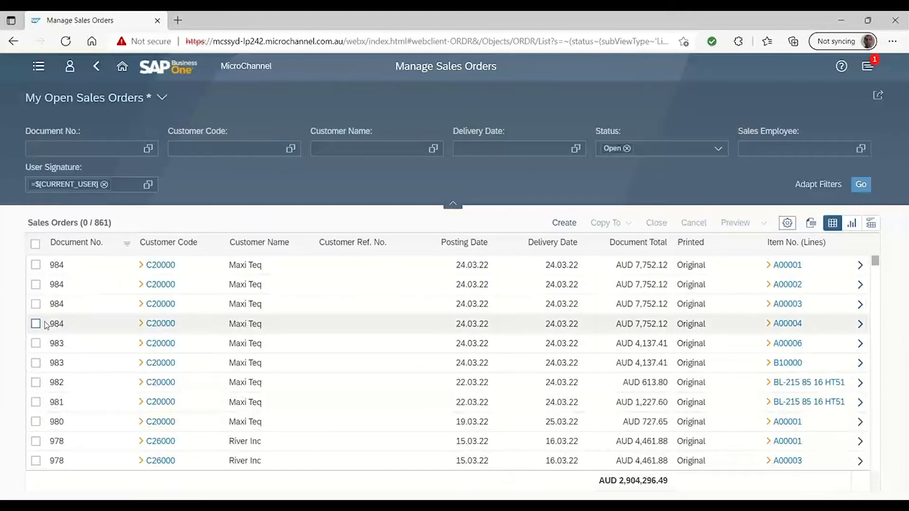
Copy order 984's lines A00001 and A00002 and order 983's line A00006 to one delivery, continuing despite the exceeded credit limit
{"action": "left_click", "coordinate": [36, 266]}
{"action": "left_click", "coordinate": [36, 285]}
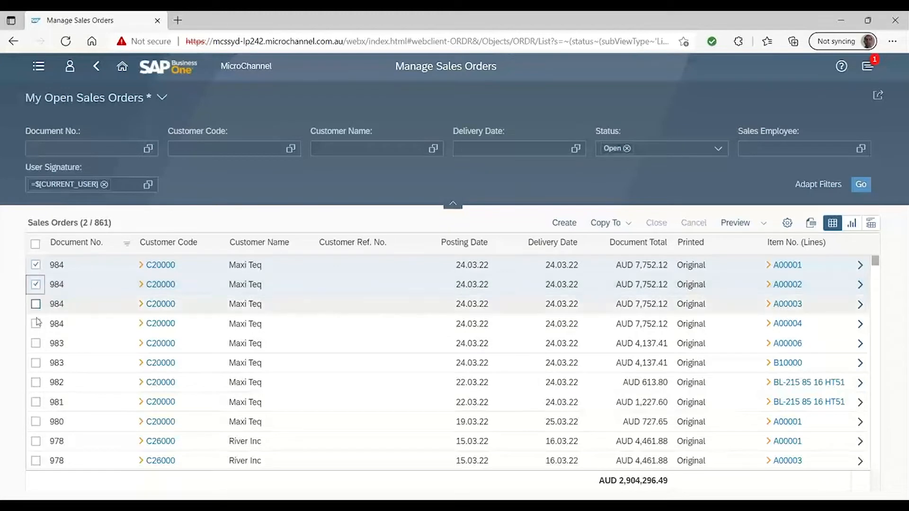
{"action": "left_click", "coordinate": [37, 344]}
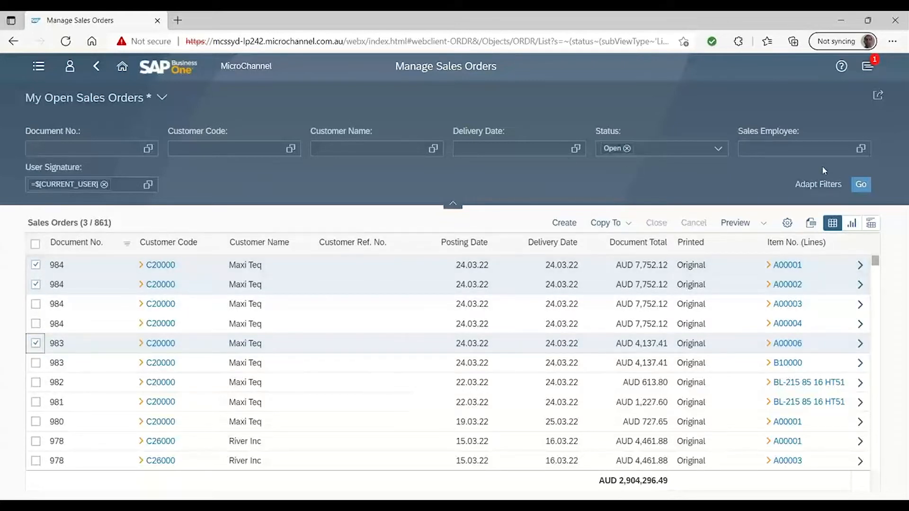
{"action": "left_click", "coordinate": [618, 225]}
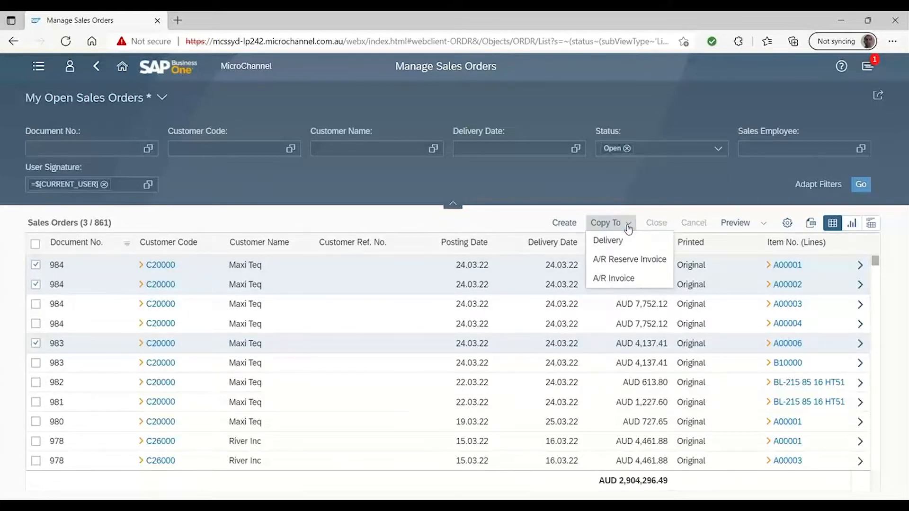
{"action": "left_click", "coordinate": [615, 241]}
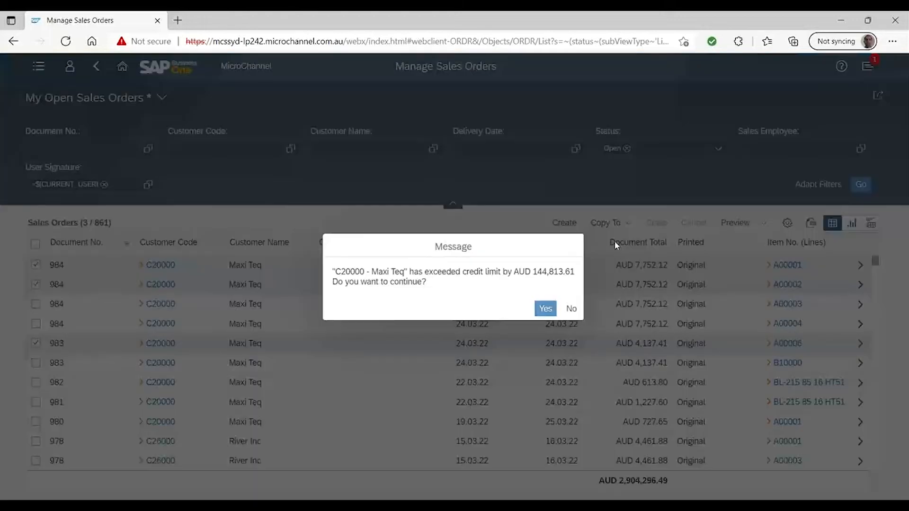
{"action": "left_click", "coordinate": [545, 308]}
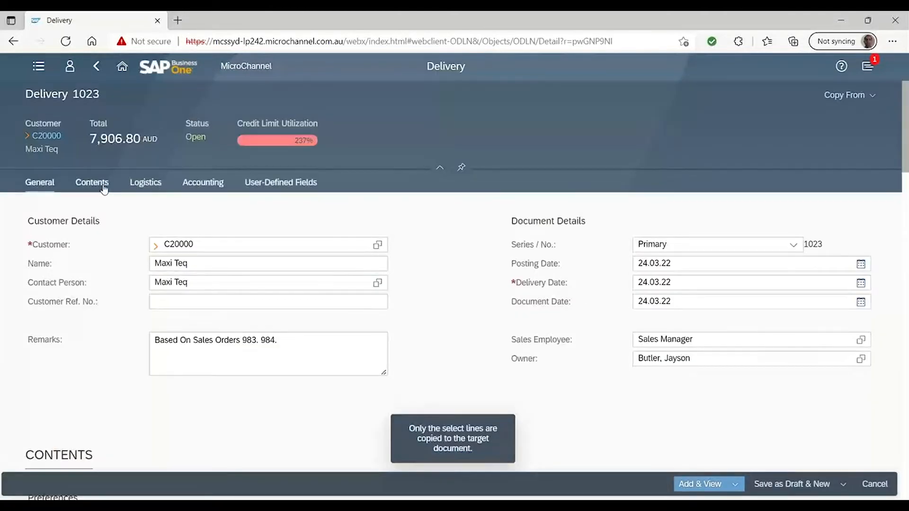
Review the item lines in the new delivery's contents and return to the home page without saving it
{"action": "left_click", "coordinate": [104, 188]}
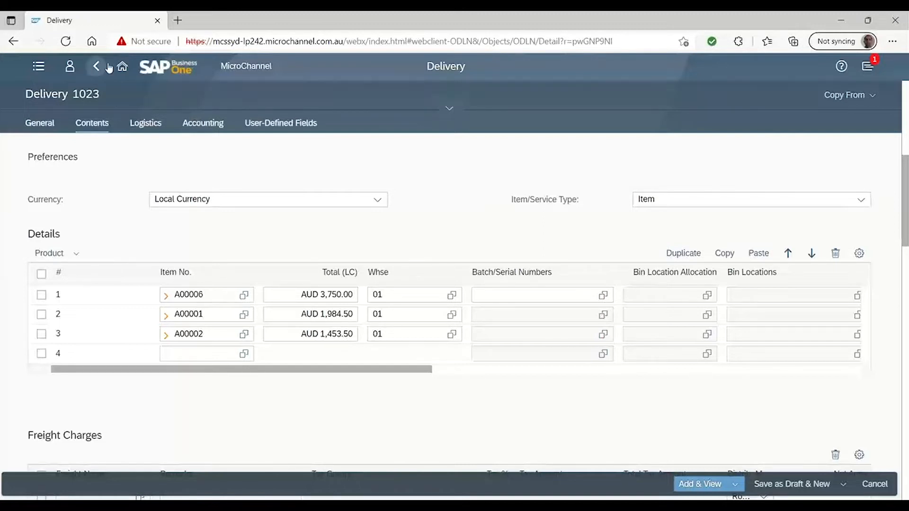
{"action": "left_click", "coordinate": [128, 71]}
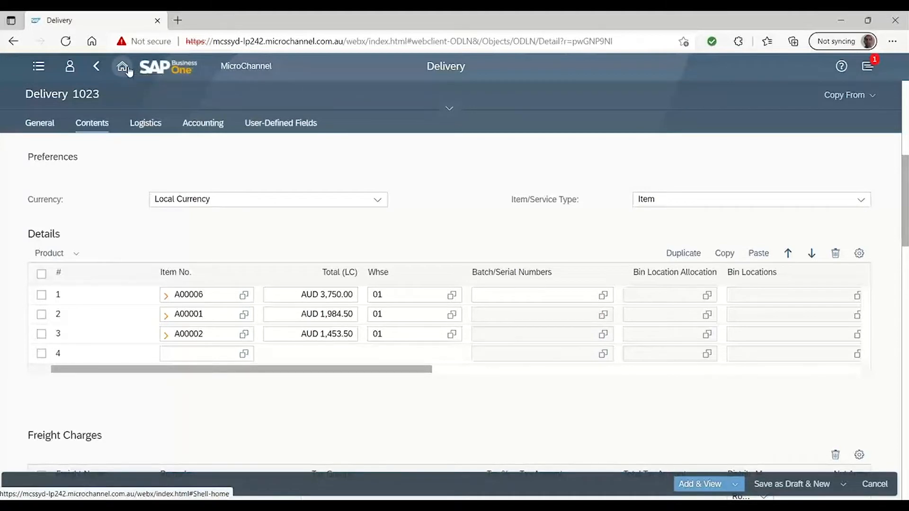
{"action": "left_click", "coordinate": [510, 117]}
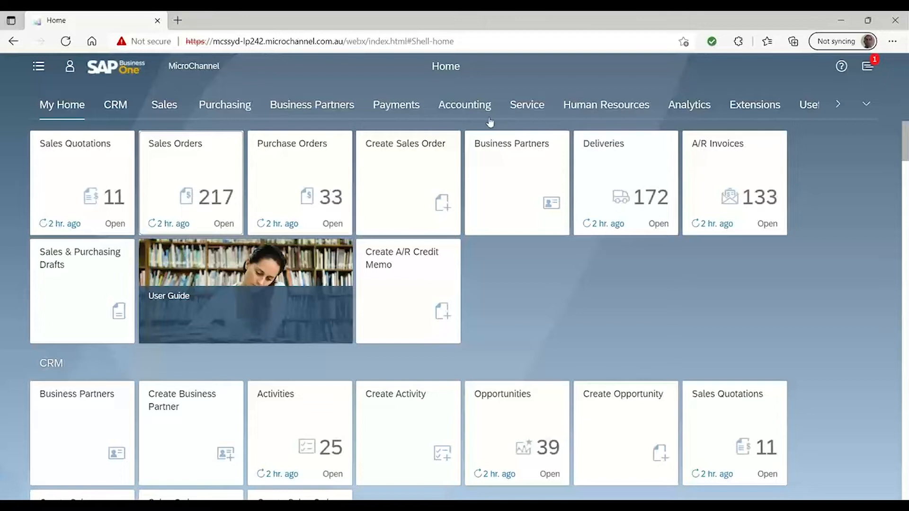
Start a new goods receipt PO from the purchasing functions and choose vendor V10000, Acme Associates
{"action": "left_click", "coordinate": [227, 105]}
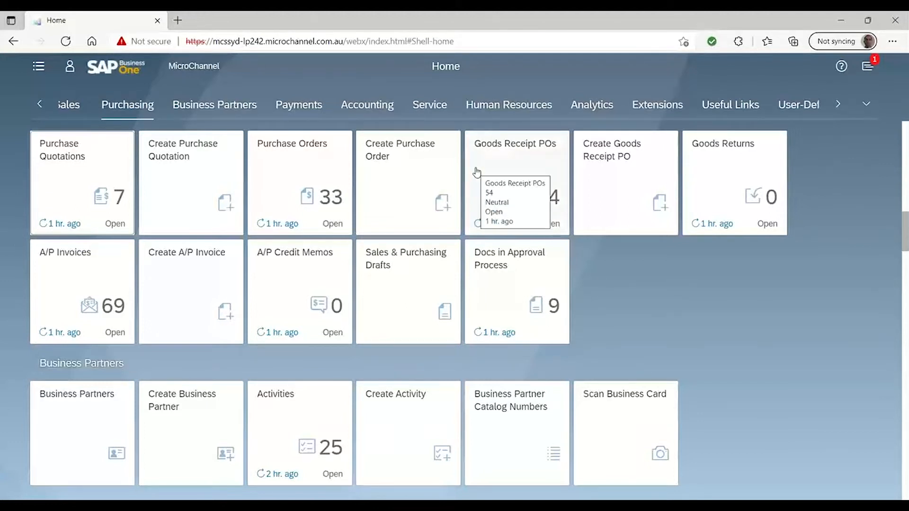
{"action": "left_click", "coordinate": [195, 289]}
{"action": "left_click", "coordinate": [196, 289]}
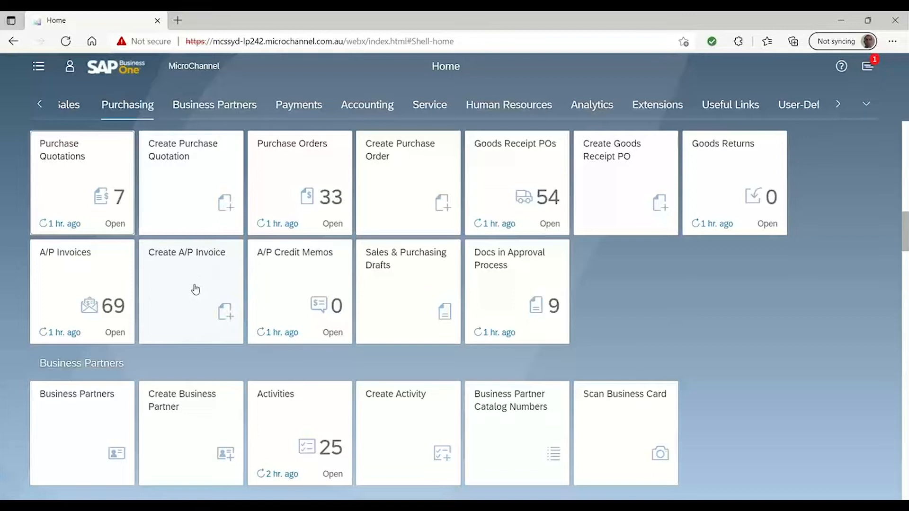
{"action": "left_click", "coordinate": [609, 179]}
{"action": "left_click", "coordinate": [615, 186]}
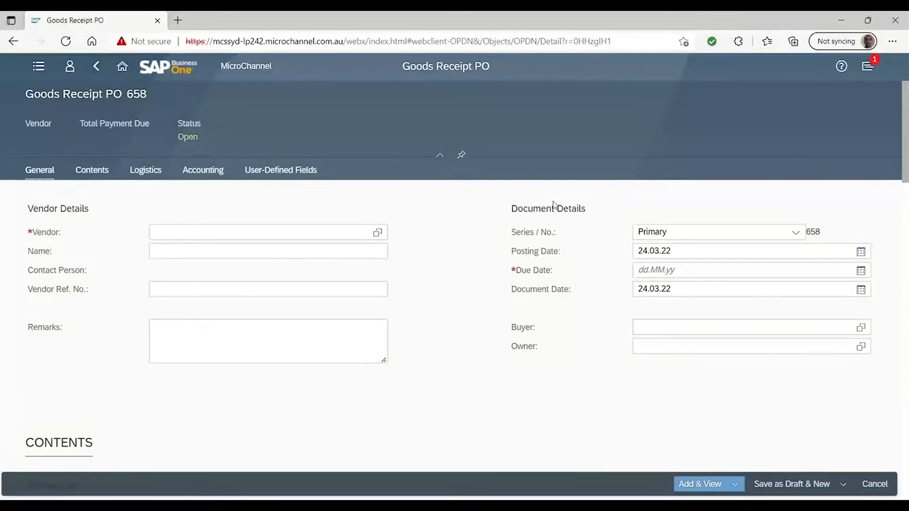
{"action": "left_click", "coordinate": [376, 233]}
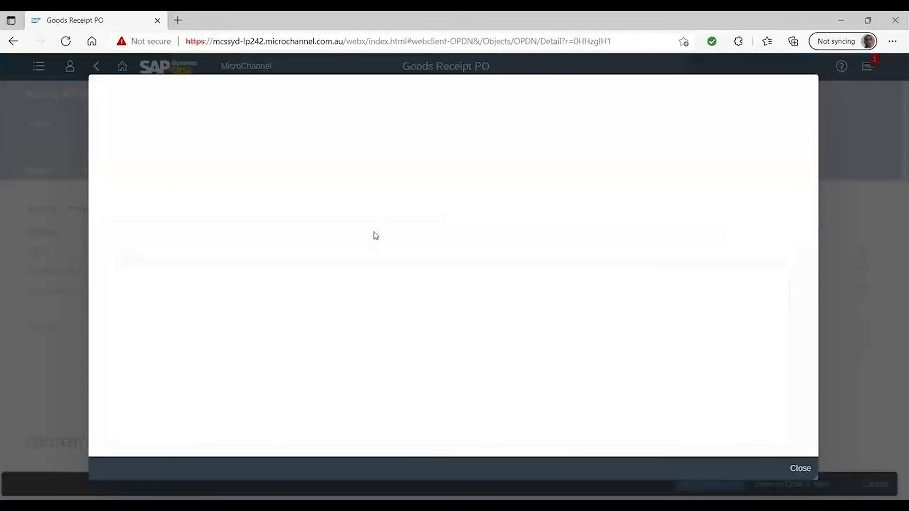
{"action": "left_click", "coordinate": [181, 277]}
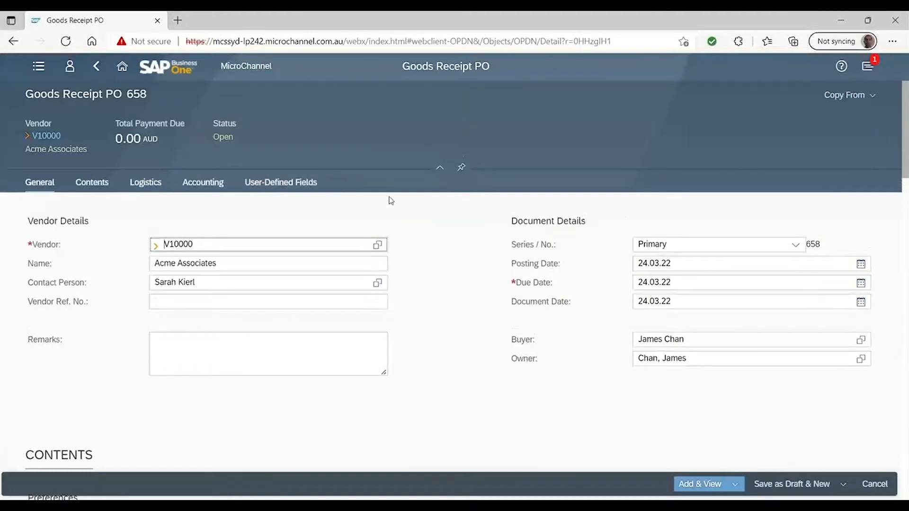
View the goods receipt PO's contents section and return to the home page, discarding the unsaved document
{"action": "left_click", "coordinate": [92, 182]}
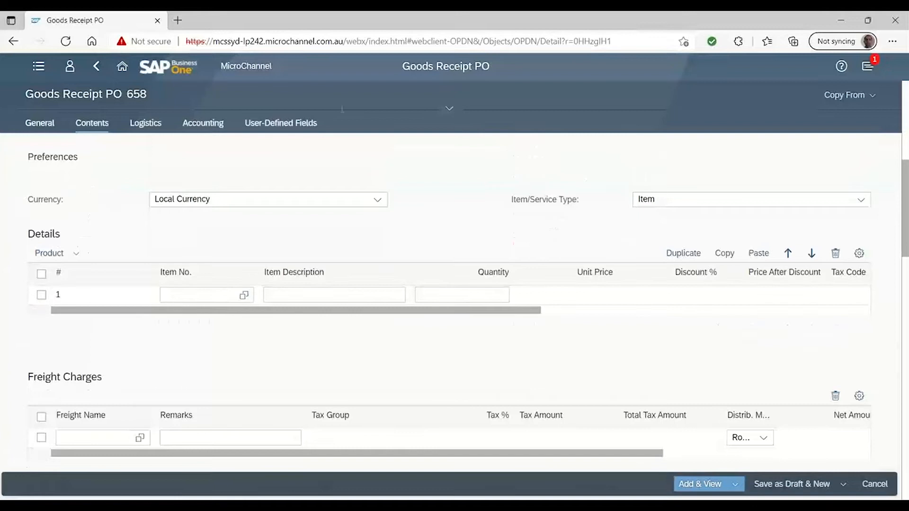
{"action": "left_click", "coordinate": [122, 71]}
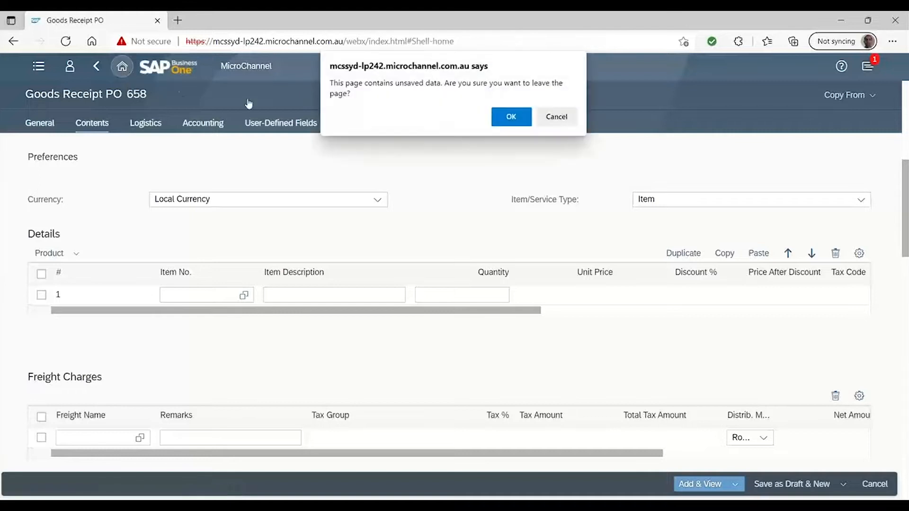
{"action": "left_click", "coordinate": [499, 116]}
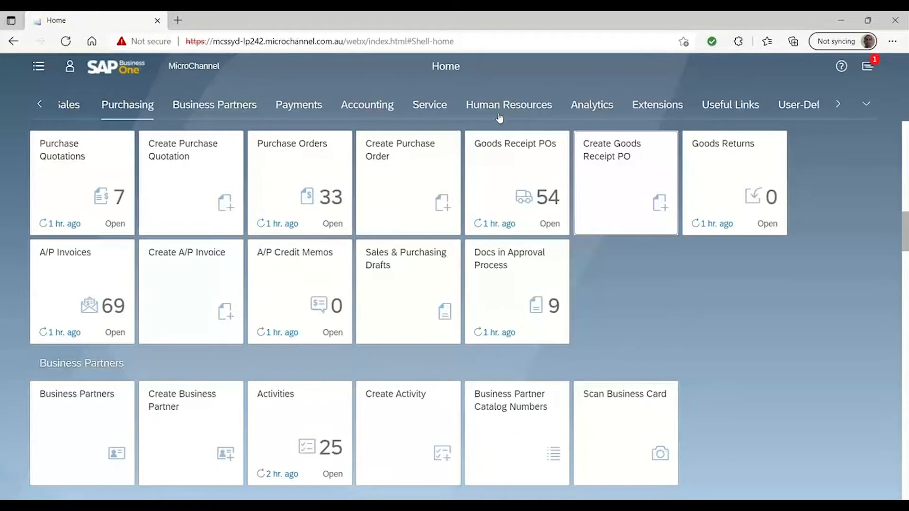
Look through the accounting and payments functions, open incoming payment 769 from the Incoming Payments list, and return to the home page
{"action": "left_click", "coordinate": [379, 103]}
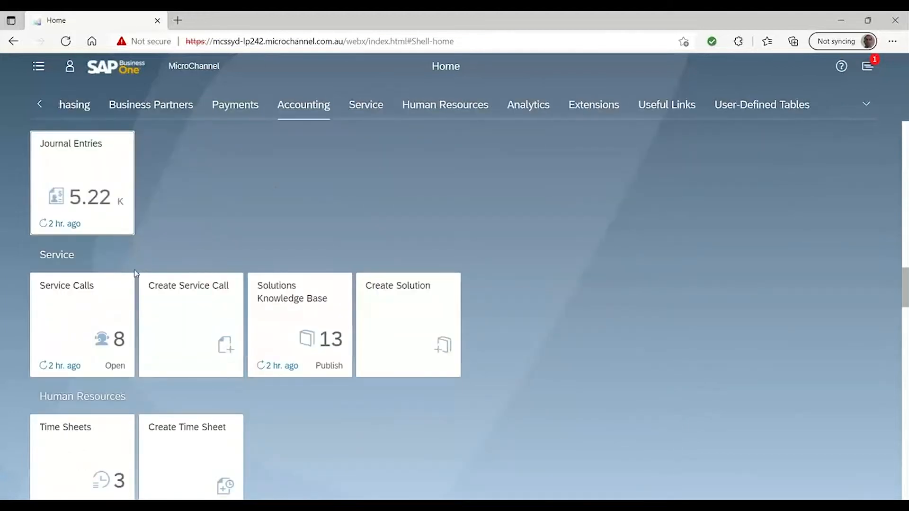
{"action": "left_click", "coordinate": [232, 106]}
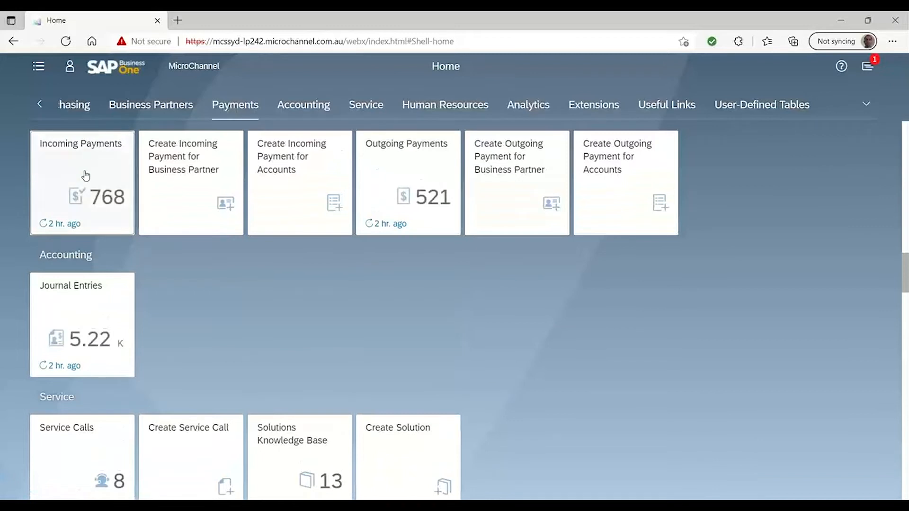
{"action": "left_click", "coordinate": [121, 168]}
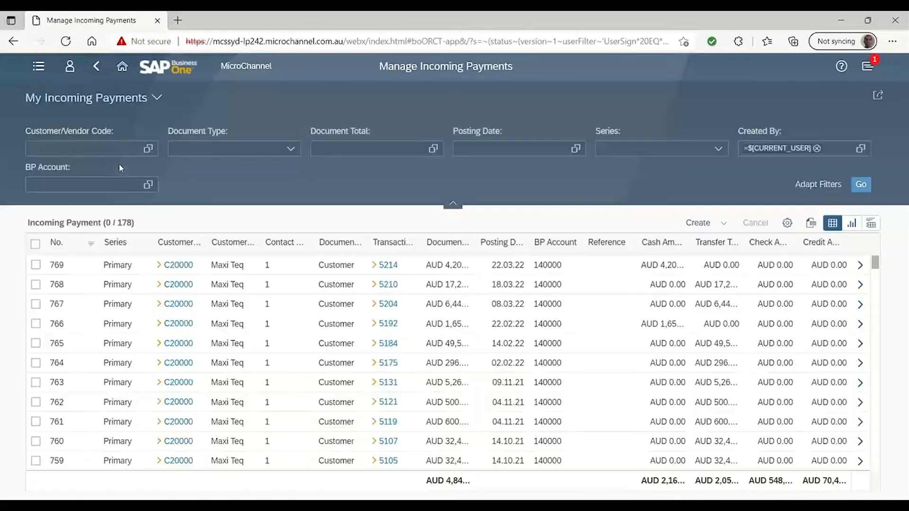
{"action": "left_click", "coordinate": [91, 272]}
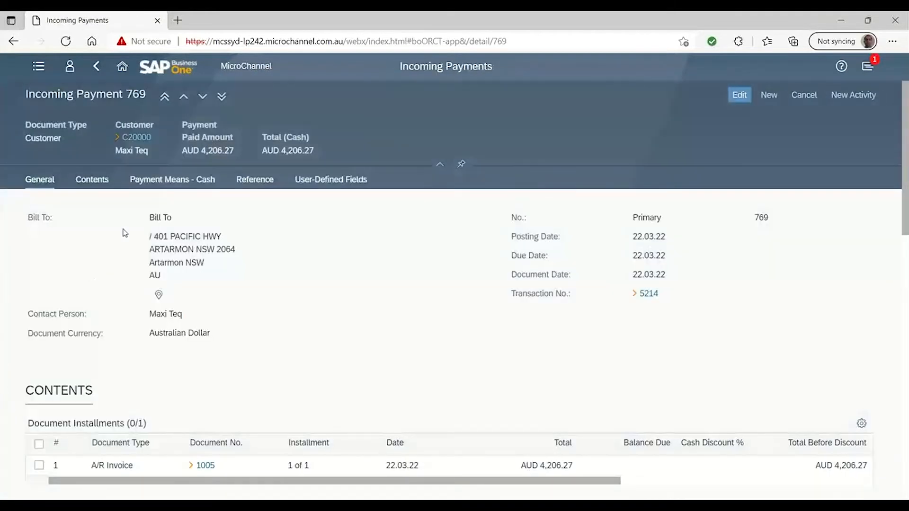
{"action": "left_click", "coordinate": [767, 96]}
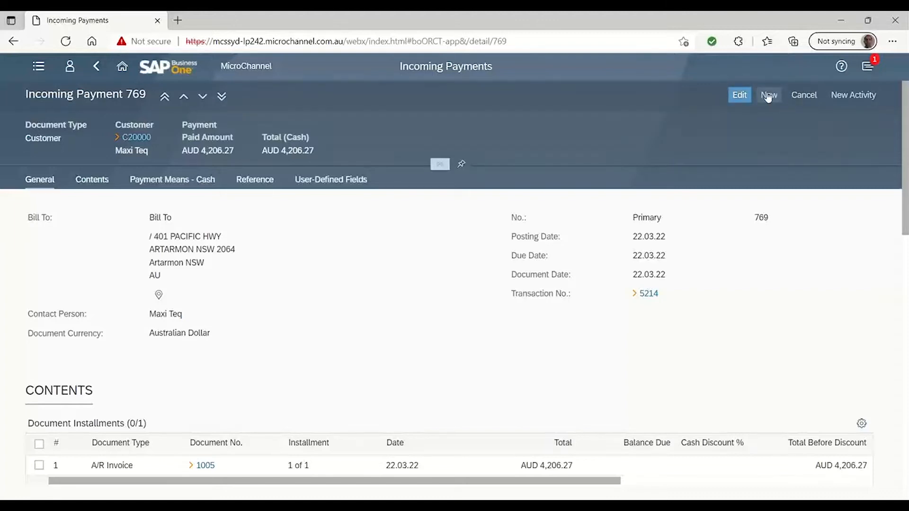
{"action": "left_click", "coordinate": [122, 65]}
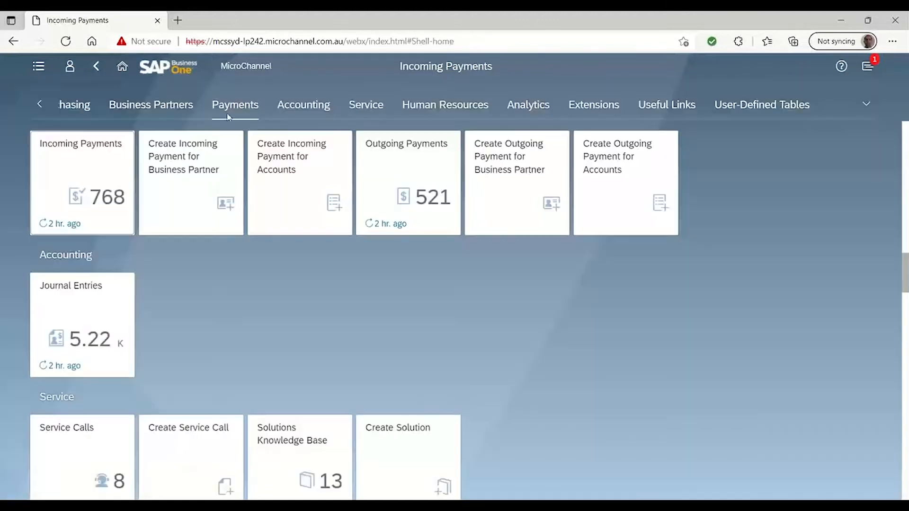
Start a new incoming payment for a business partner and choose customer C20000, Maxi Teq
{"action": "left_click", "coordinate": [180, 159]}
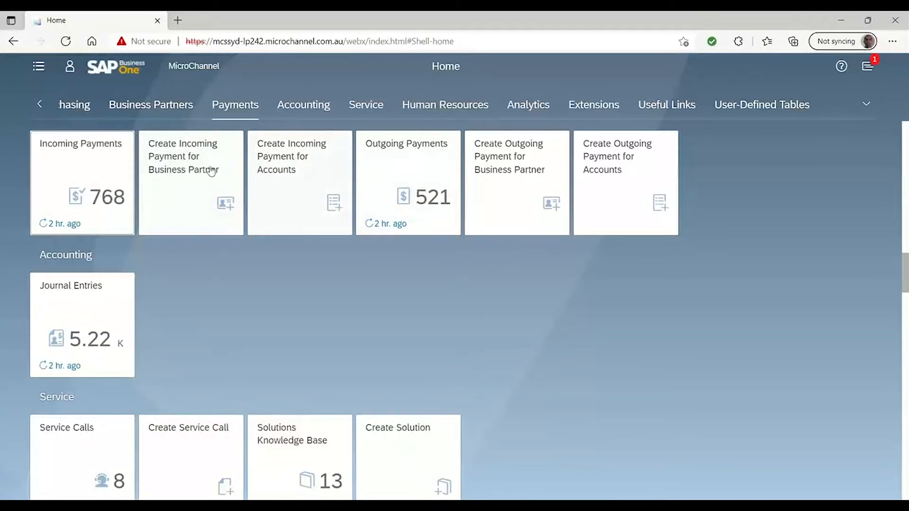
{"action": "left_click", "coordinate": [189, 166]}
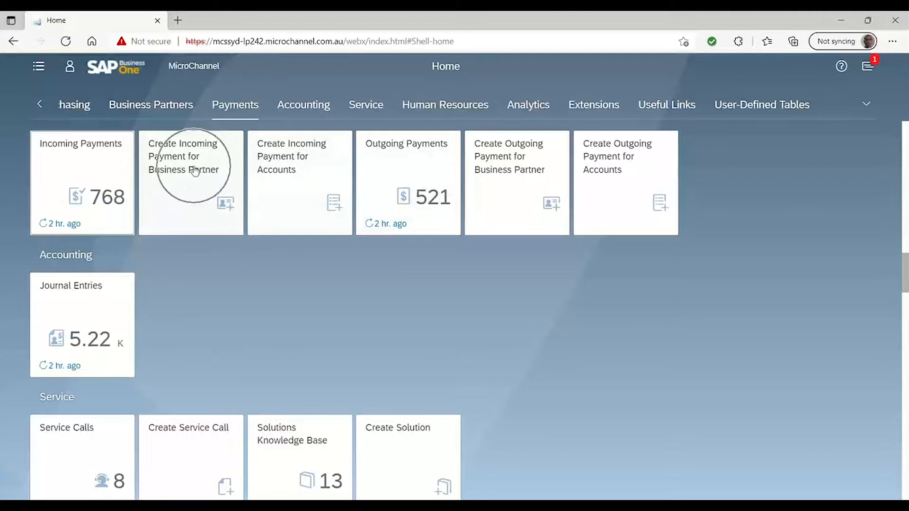
{"action": "left_click", "coordinate": [313, 163]}
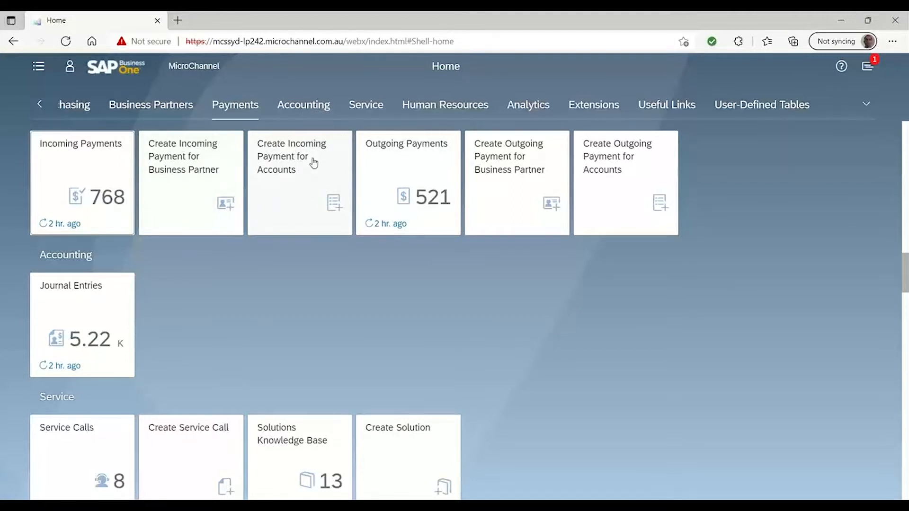
{"action": "left_click", "coordinate": [191, 169]}
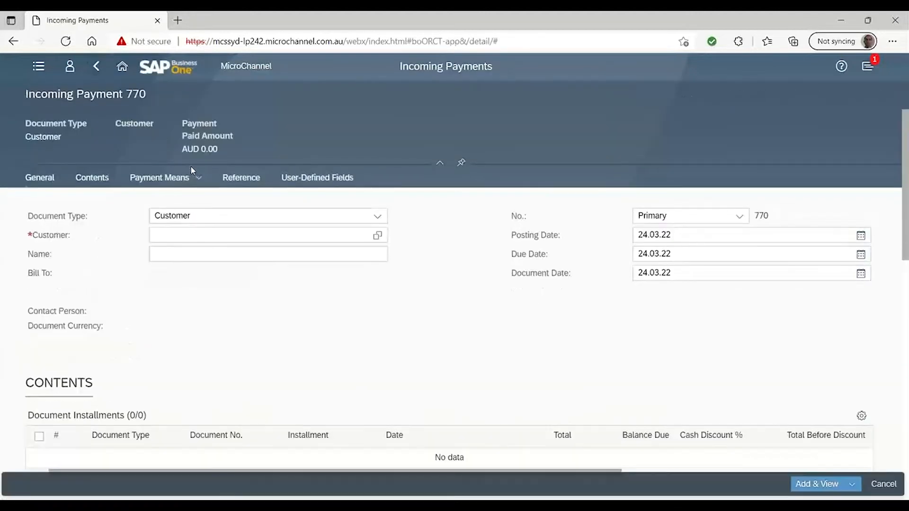
{"action": "left_click", "coordinate": [377, 235]}
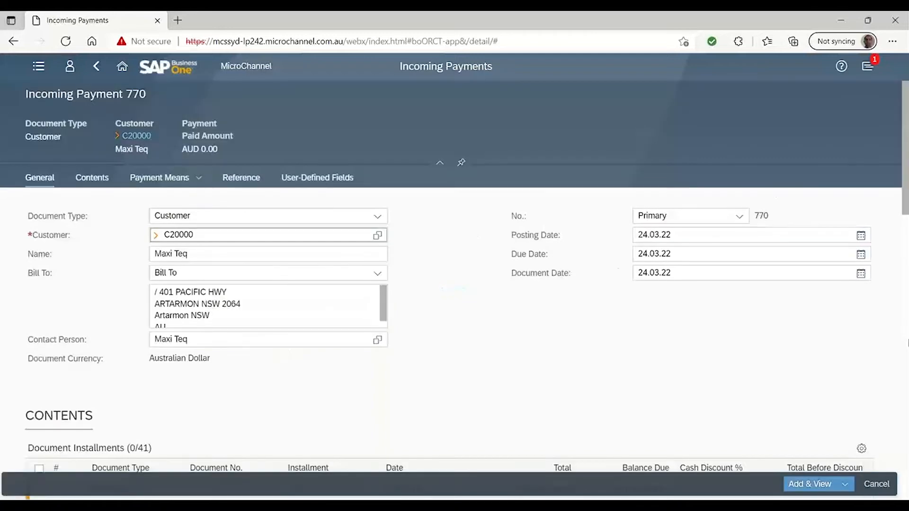
Select A/R invoices 875 and 885 among the payment's document installments
{"action": "left_click", "coordinate": [105, 182]}
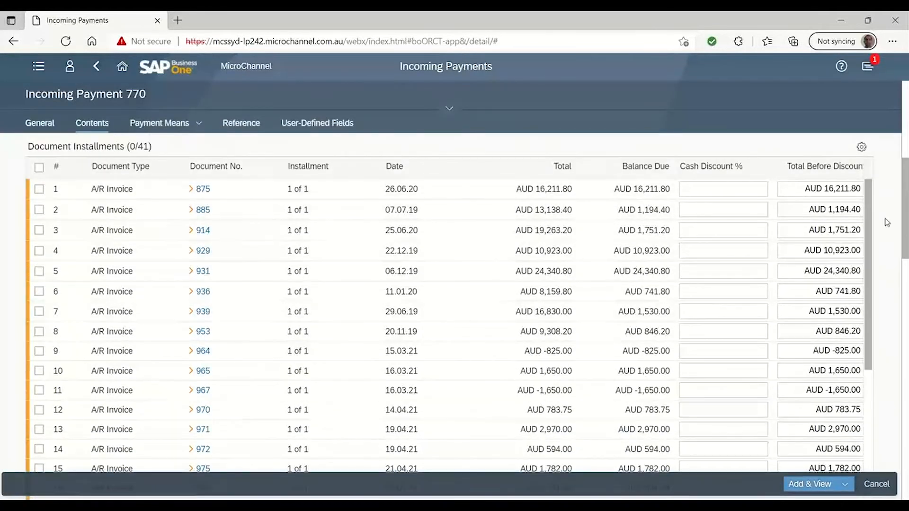
{"action": "left_click", "coordinate": [40, 189]}
{"action": "left_click", "coordinate": [40, 209]}
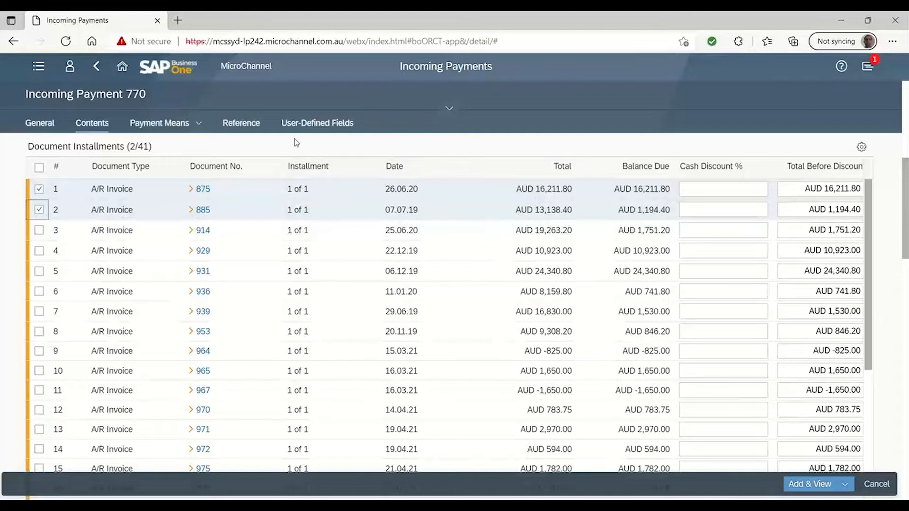
Pay the selected invoices in cash, filling the cash total with AUD 17,406.20
{"action": "left_click", "coordinate": [198, 124]}
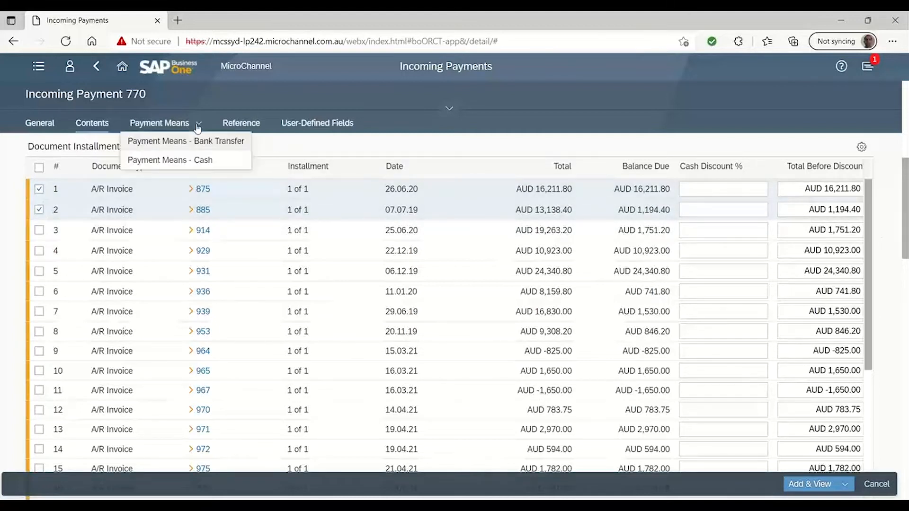
{"action": "left_click", "coordinate": [206, 159]}
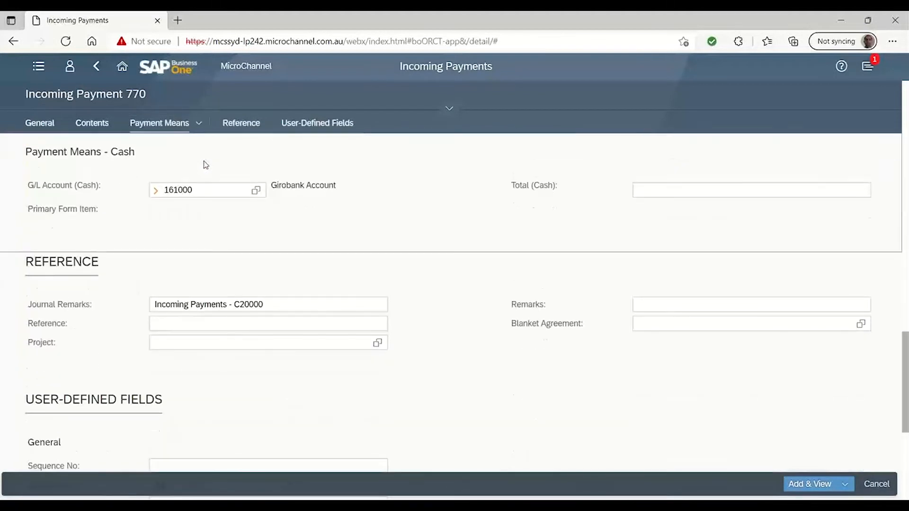
{"action": "left_click", "coordinate": [197, 124]}
{"action": "left_click", "coordinate": [671, 190]}
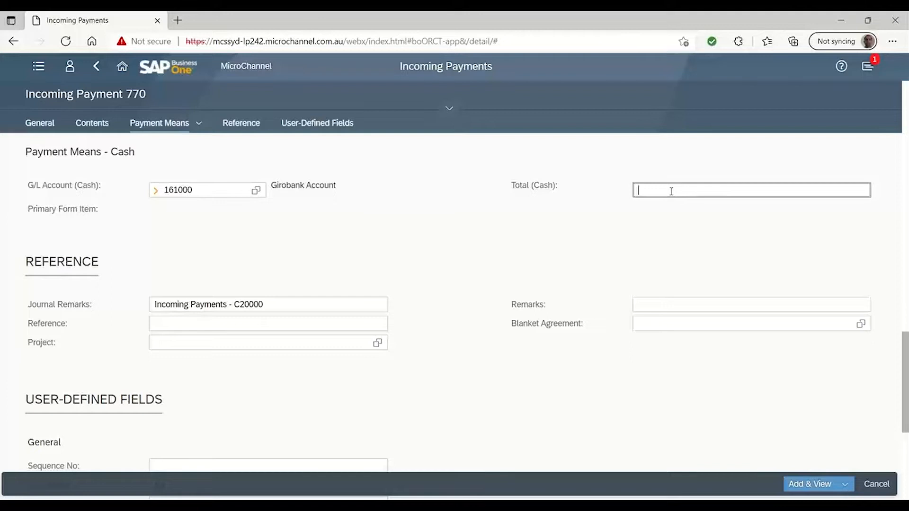
{"action": "key", "text": "ctrl+b"}
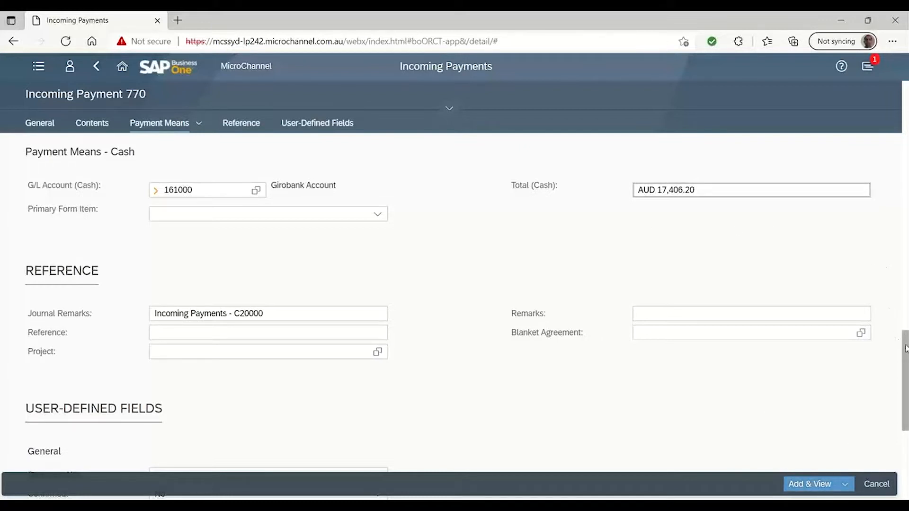
{"action": "left_click_drag", "start_coordinate": [905, 348], "coordinate": [905, 379]}
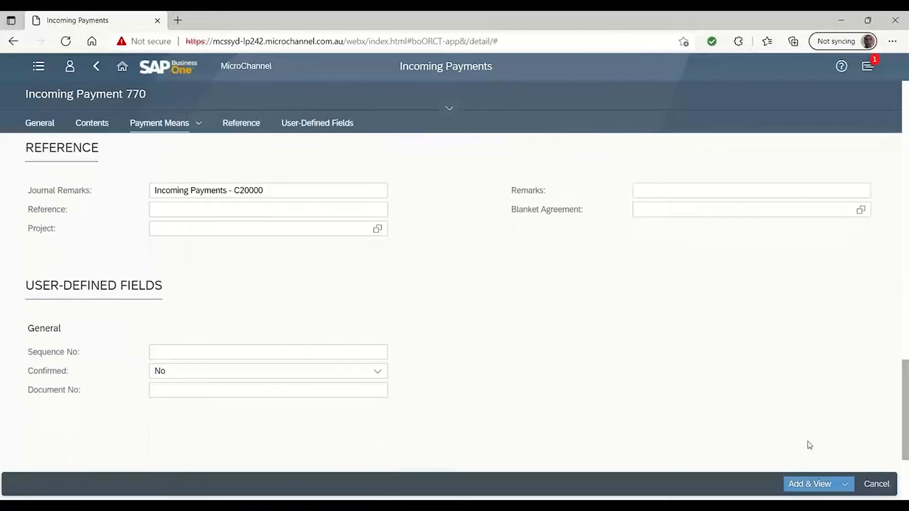
Add the incoming payment and review the saved document's general details
{"action": "left_click", "coordinate": [800, 483]}
{"action": "left_click", "coordinate": [550, 305]}
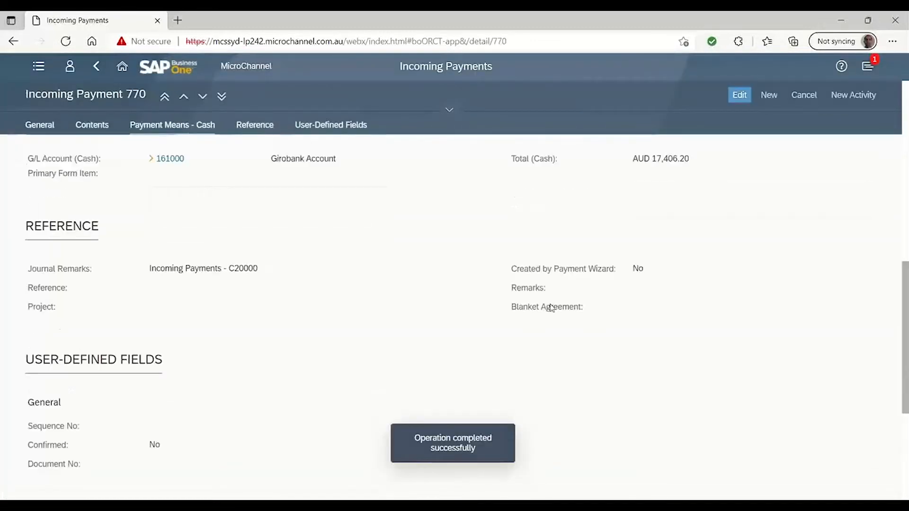
{"action": "left_click_drag", "start_coordinate": [904, 335], "coordinate": [903, 93]}
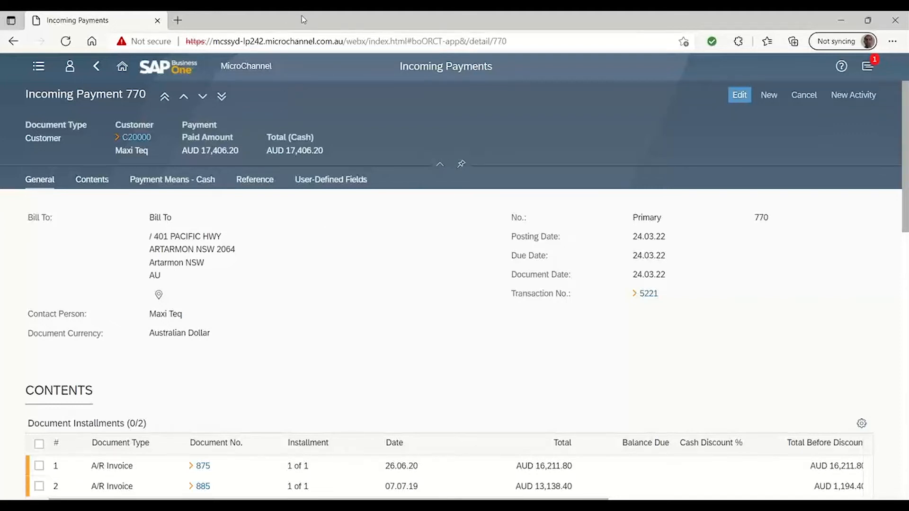
Return to the home page and open the first entry of time sheet 3 from the Human Resources time sheet list
{"action": "left_click", "coordinate": [123, 68]}
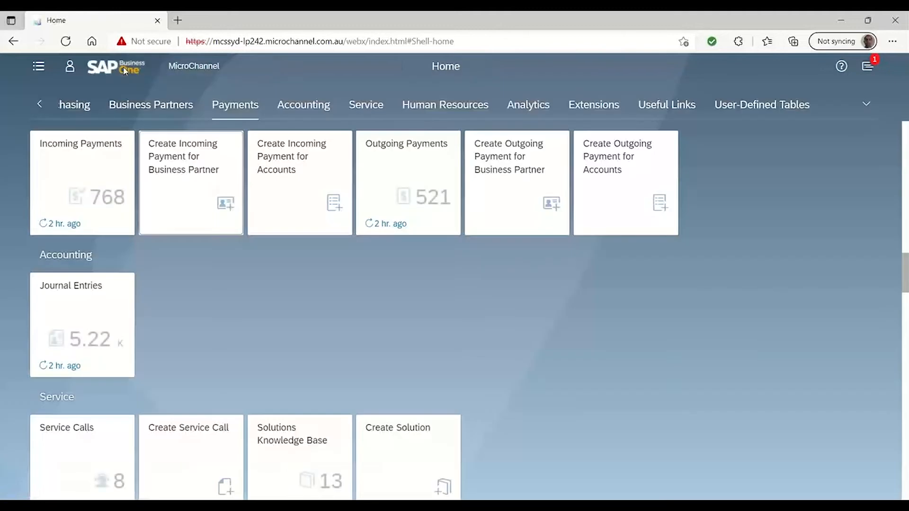
{"action": "left_click", "coordinate": [479, 112]}
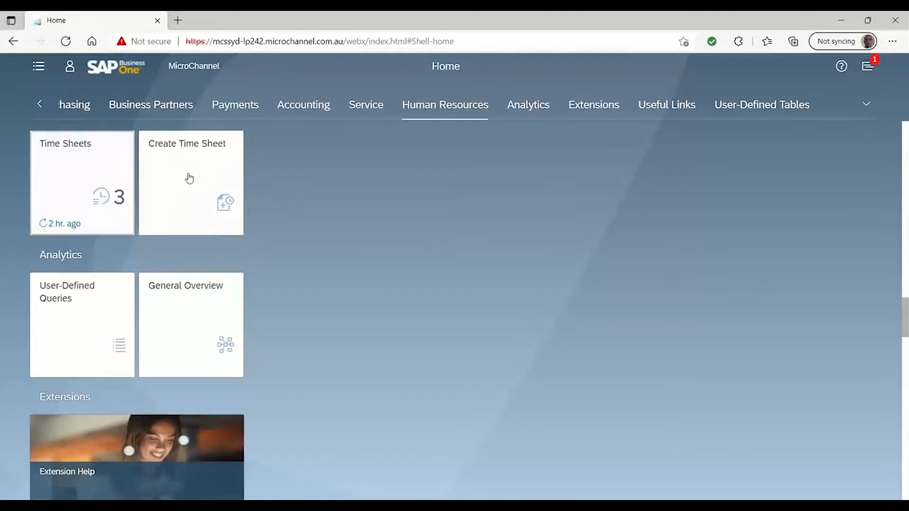
{"action": "left_click", "coordinate": [96, 184]}
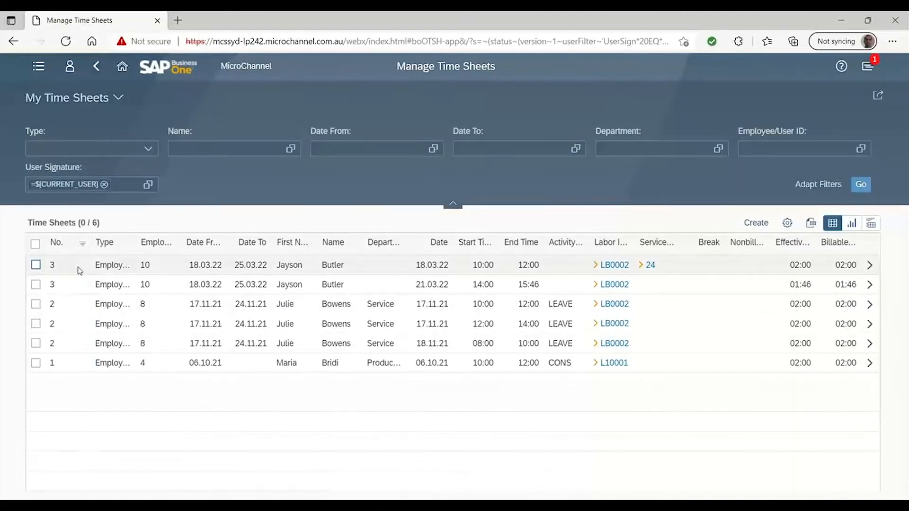
{"action": "left_click", "coordinate": [868, 266]}
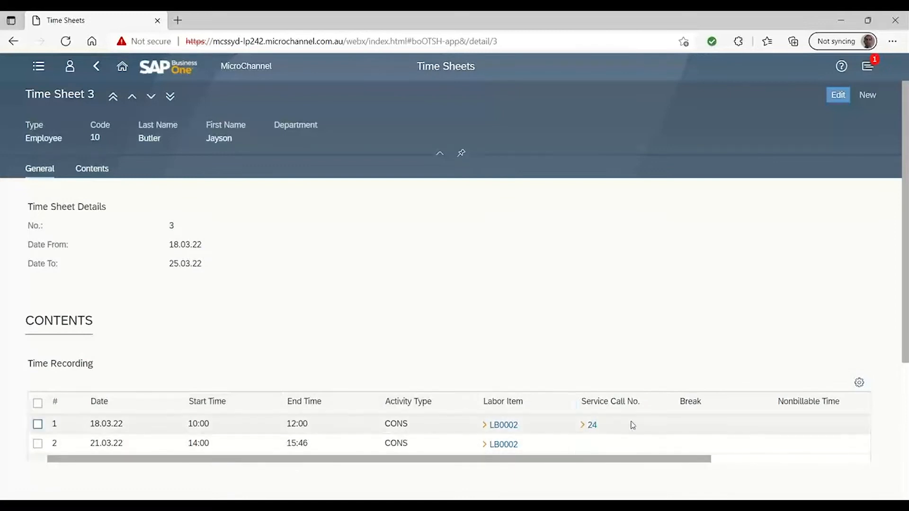
View the business partner details of linked service call 24, close that record and return to the home page
{"action": "left_click", "coordinate": [583, 427]}
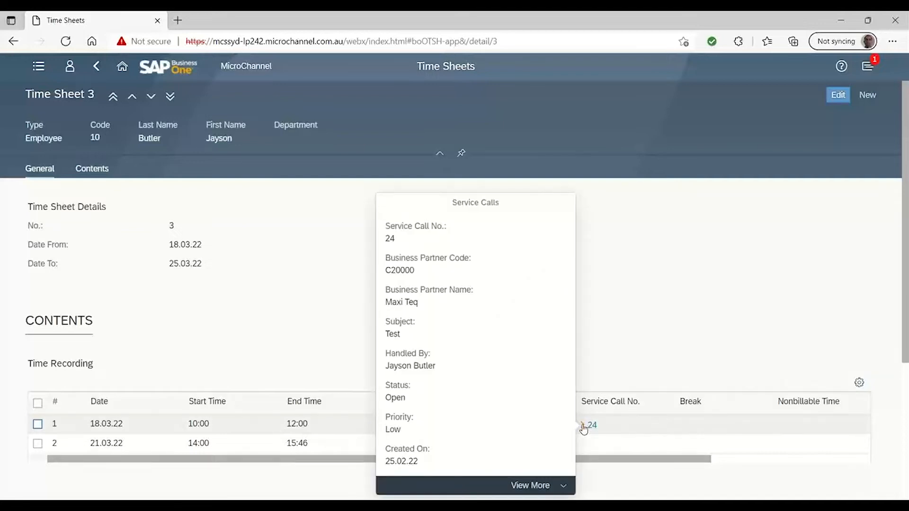
{"action": "left_click", "coordinate": [523, 485]}
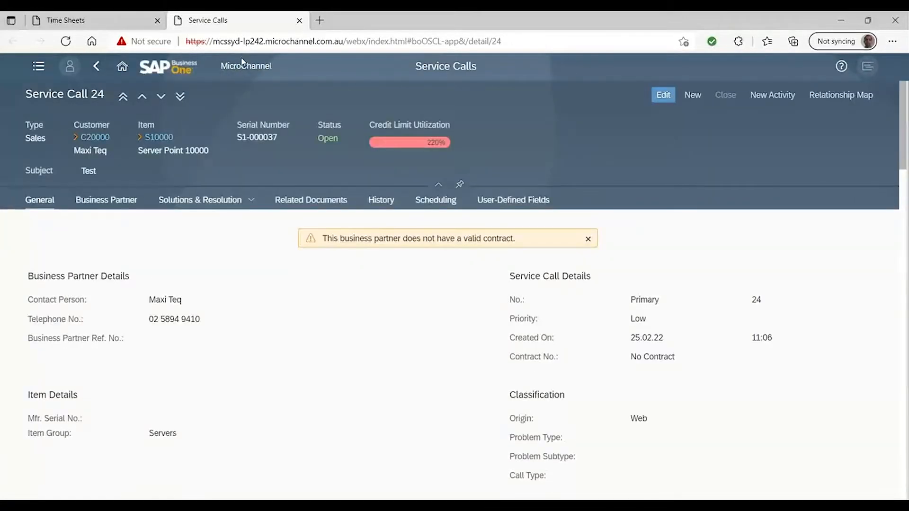
{"action": "left_click", "coordinate": [120, 206]}
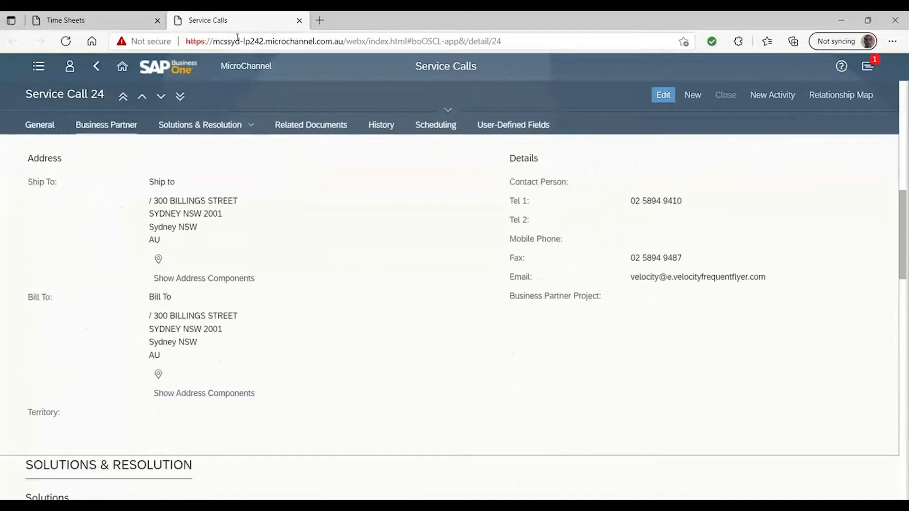
{"action": "left_click", "coordinate": [299, 20]}
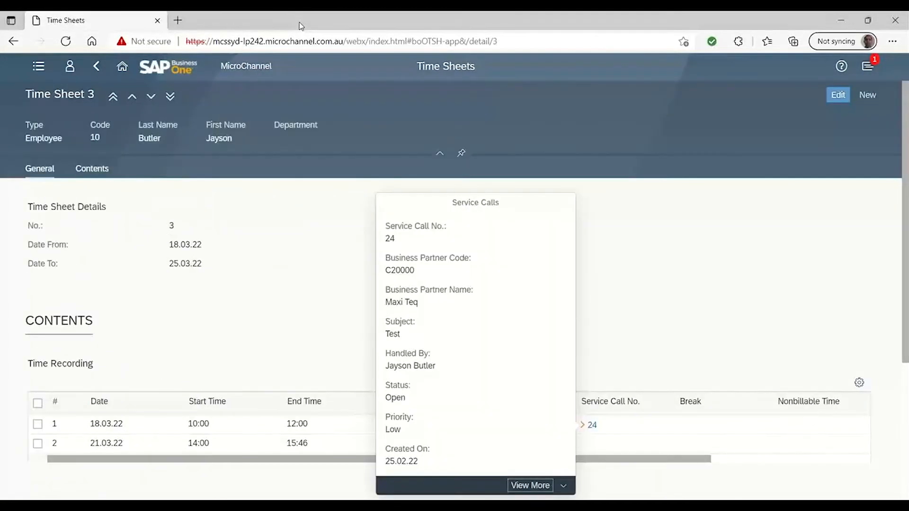
{"action": "left_click", "coordinate": [122, 66]}
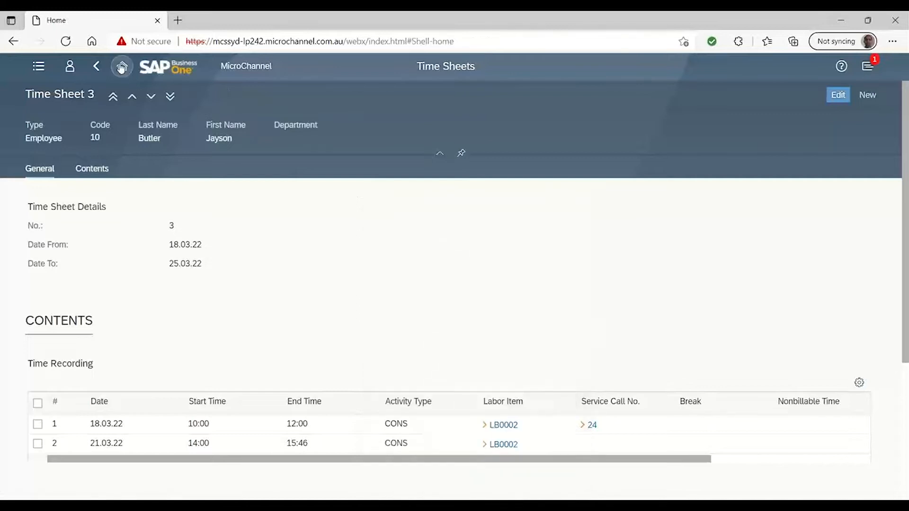
Start a new time sheet of type User with code manager and set its end date to 31.03.22
{"action": "left_click", "coordinate": [175, 174]}
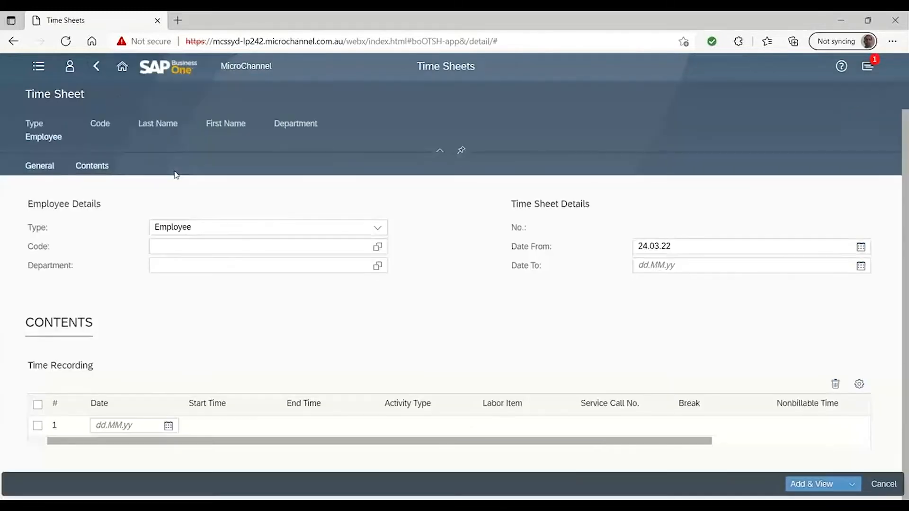
{"action": "left_click", "coordinate": [377, 228]}
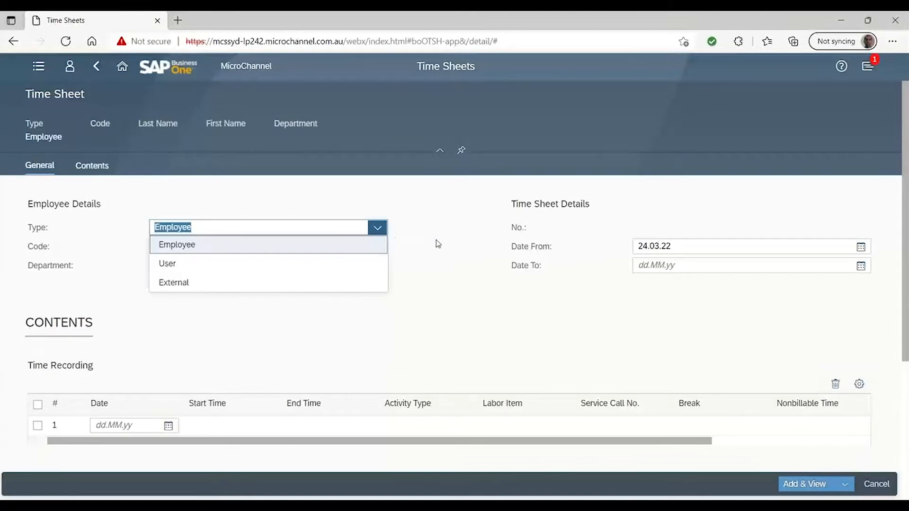
{"action": "left_click", "coordinate": [290, 250]}
{"action": "left_click", "coordinate": [377, 229]}
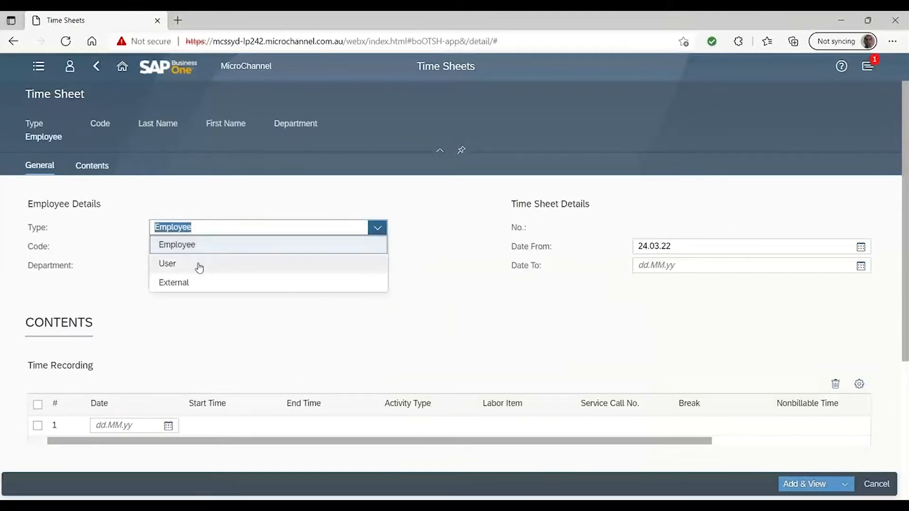
{"action": "left_click", "coordinate": [199, 263]}
{"action": "left_click", "coordinate": [377, 247]}
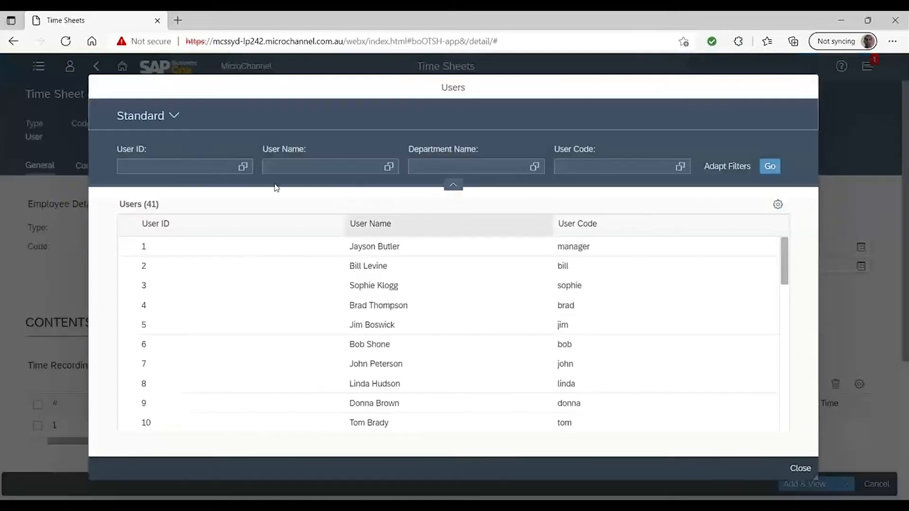
{"action": "left_click", "coordinate": [353, 246]}
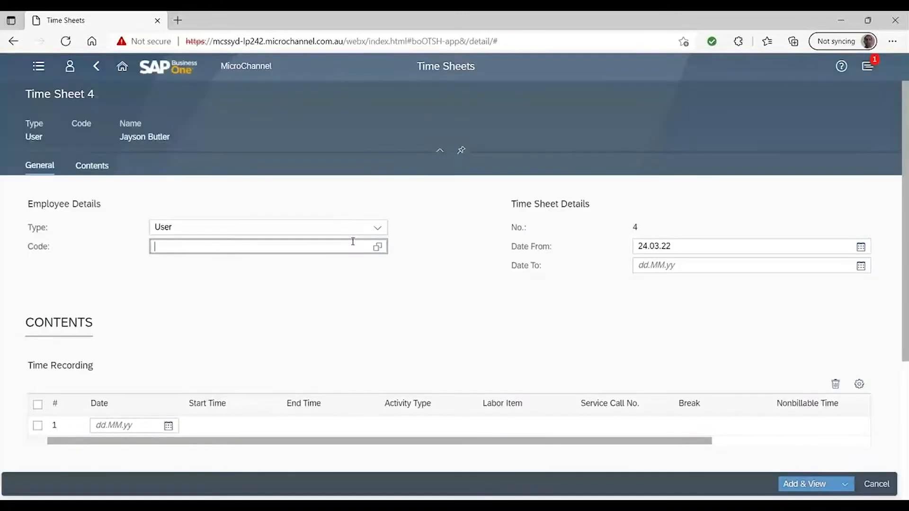
{"action": "left_click", "coordinate": [860, 268]}
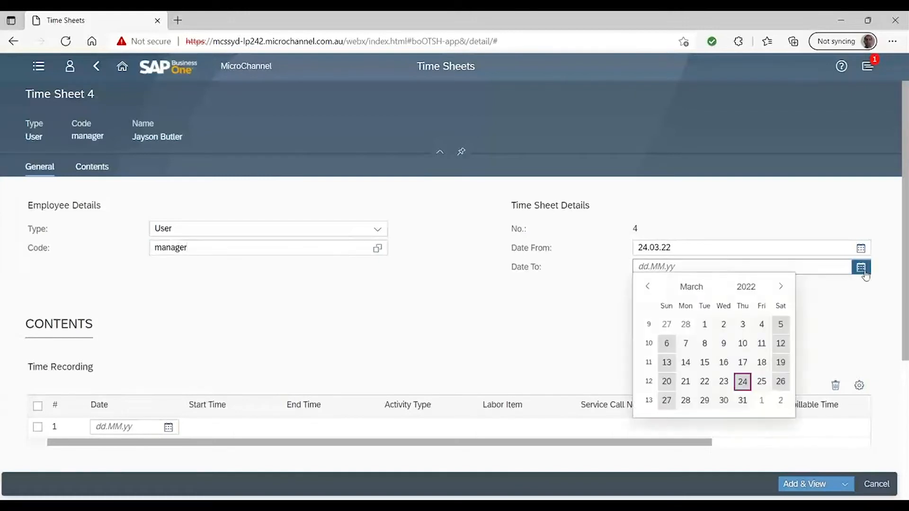
{"action": "left_click", "coordinate": [742, 401]}
Record time in the first line for 25.03.22, from 13:38 to 14:38
{"action": "scroll", "coordinate": [904, 263], "scroll_direction": "down", "scroll_amount": 2}
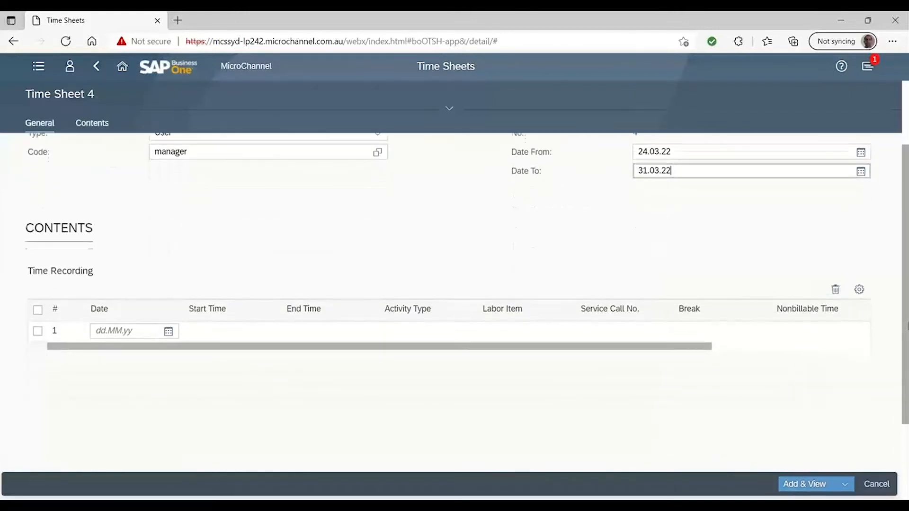
{"action": "left_click", "coordinate": [169, 331]}
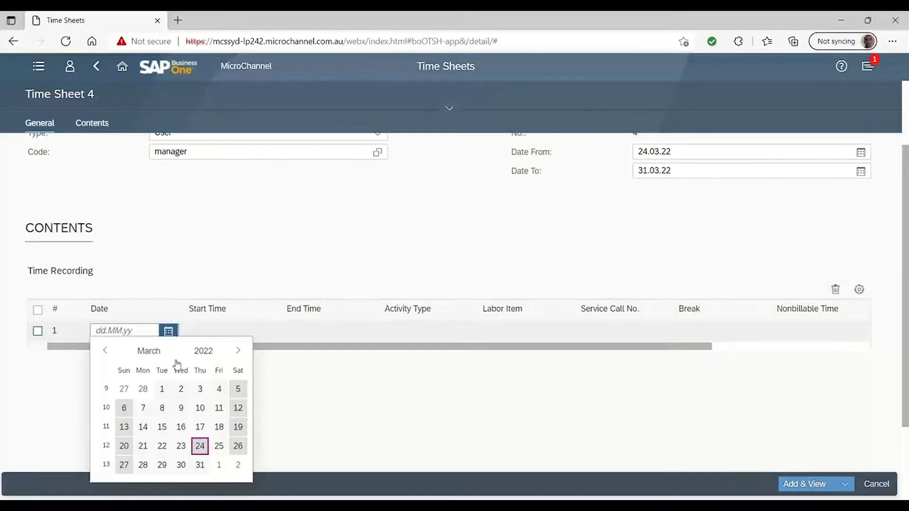
{"action": "left_click", "coordinate": [219, 446]}
{"action": "left_click", "coordinate": [262, 335]}
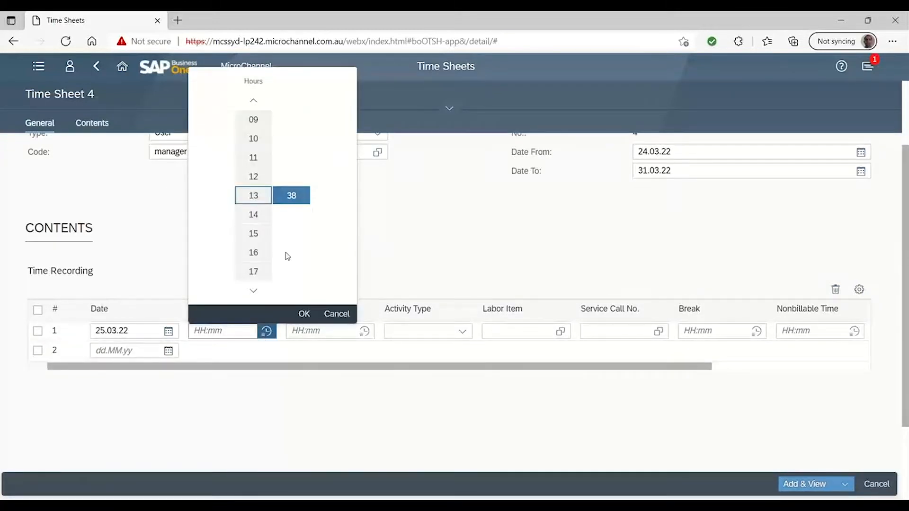
{"action": "left_click", "coordinate": [304, 314]}
{"action": "left_click", "coordinate": [305, 329]}
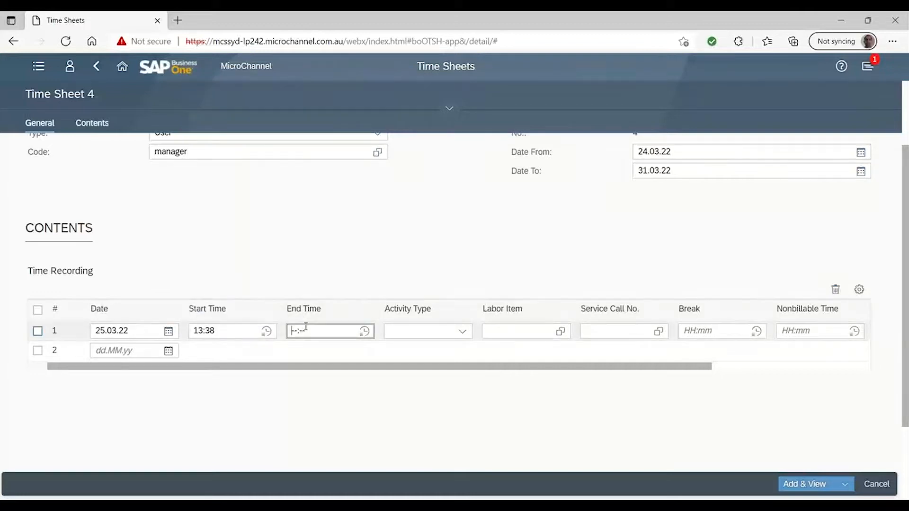
{"action": "left_click", "coordinate": [364, 331]}
{"action": "left_click", "coordinate": [346, 214]}
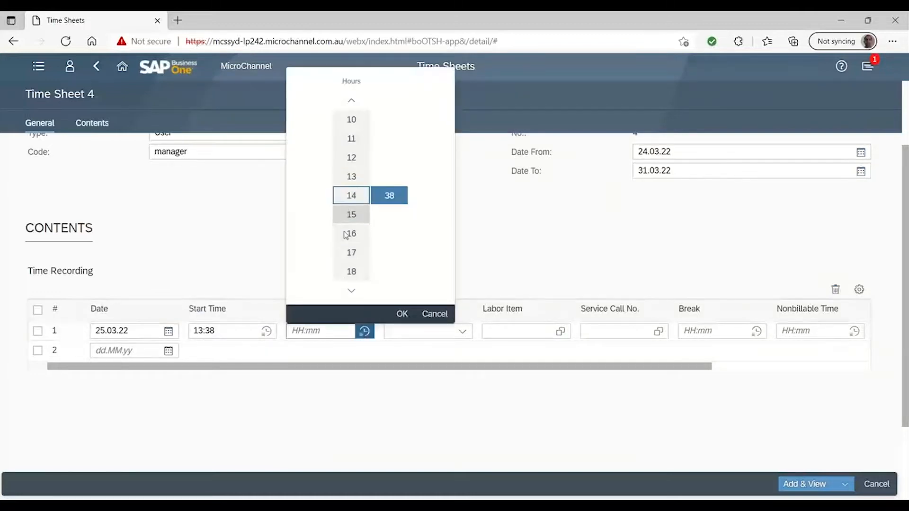
{"action": "left_click", "coordinate": [400, 315]}
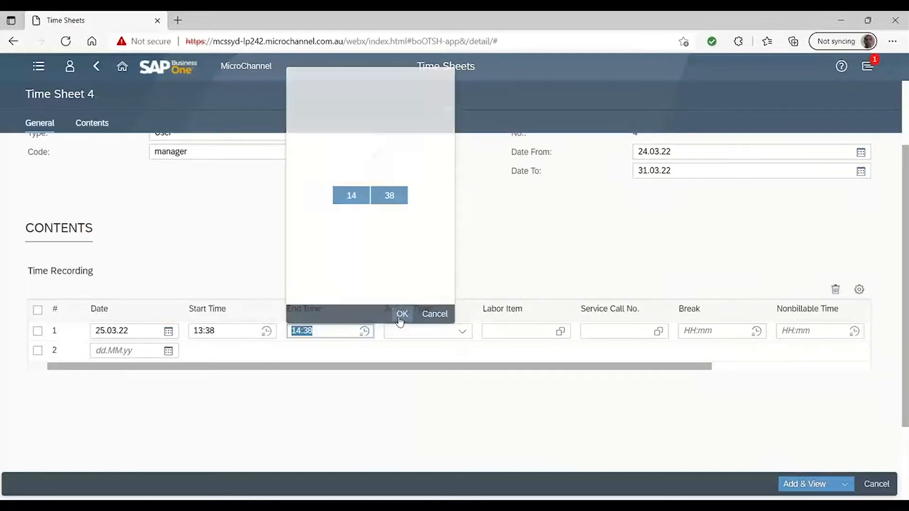
Set the first time recording line's activity type to CONS and link it to service call 2
{"action": "left_click", "coordinate": [462, 331]}
{"action": "left_click", "coordinate": [413, 353]}
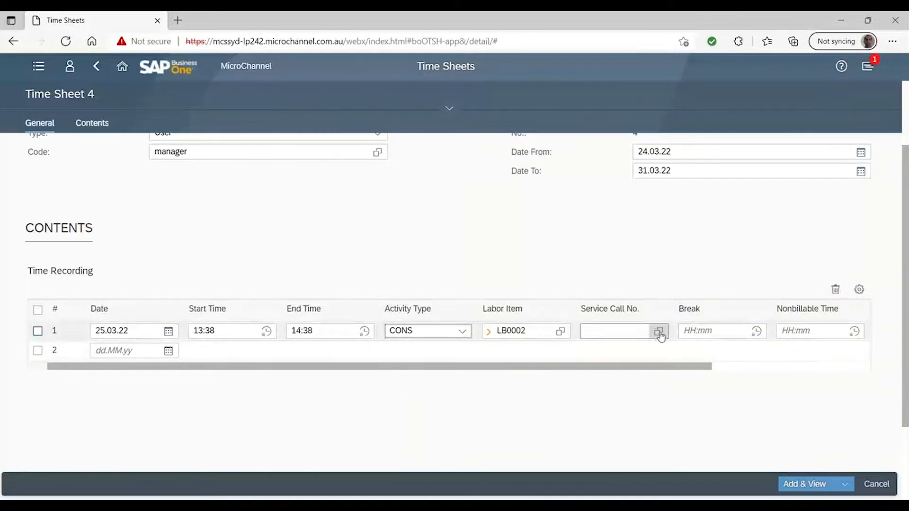
{"action": "left_click", "coordinate": [605, 330]}
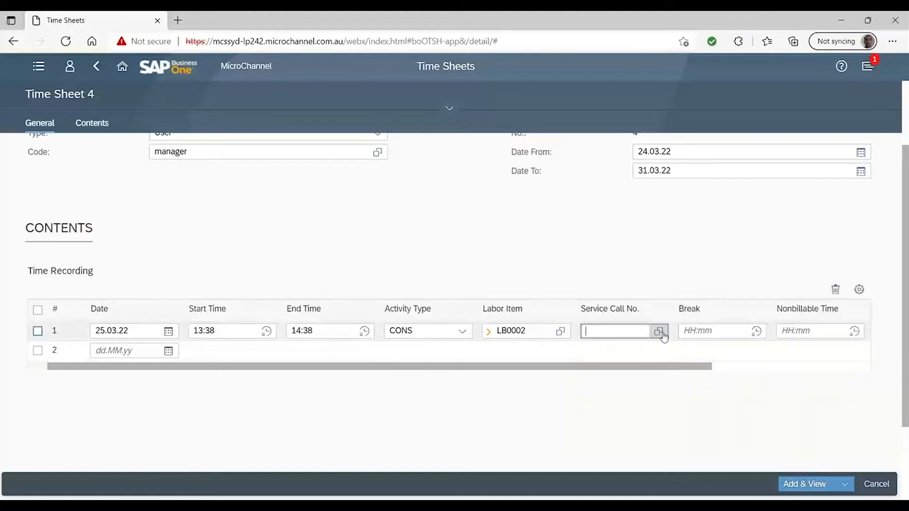
{"action": "left_click", "coordinate": [658, 331]}
{"action": "left_click", "coordinate": [768, 168]}
{"action": "left_click", "coordinate": [473, 266]}
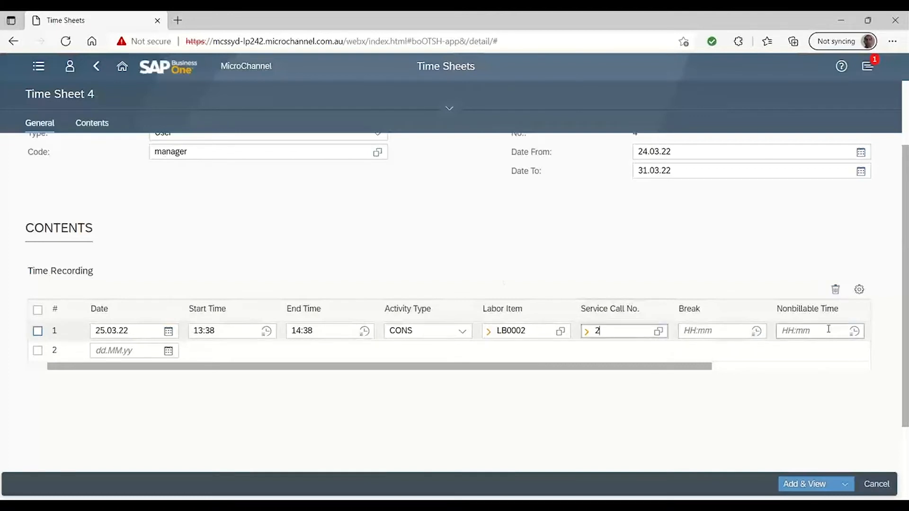
Add the completed time sheet and return to the home page
{"action": "mouse_move", "coordinate": [694, 367]}
{"action": "left_mouse_down"}
{"action": "mouse_move", "coordinate": [865, 384]}
{"action": "mouse_move", "coordinate": [696, 375]}
{"action": "left_mouse_up"}
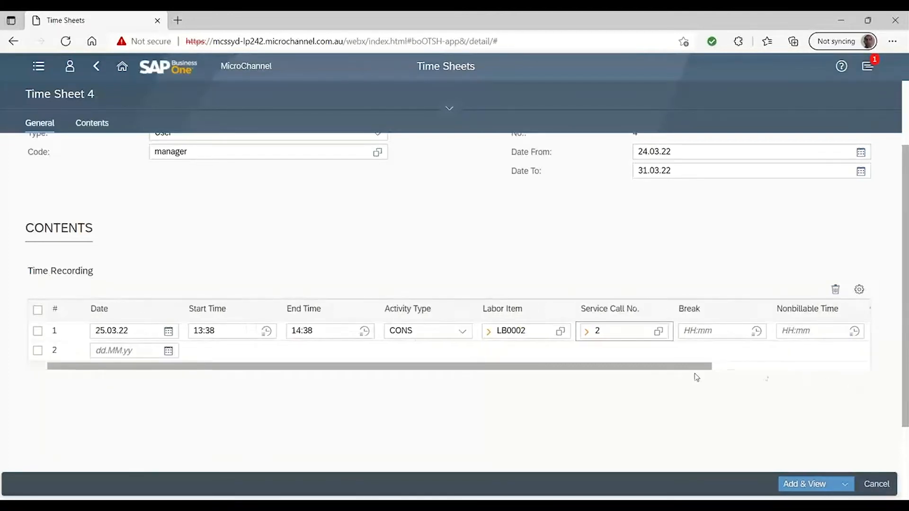
{"action": "left_click", "coordinate": [821, 492]}
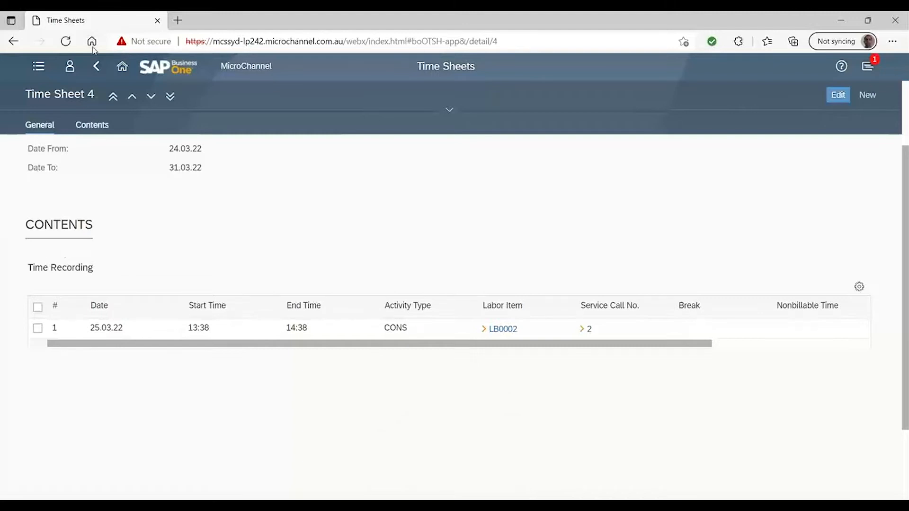
{"action": "left_click", "coordinate": [121, 70]}
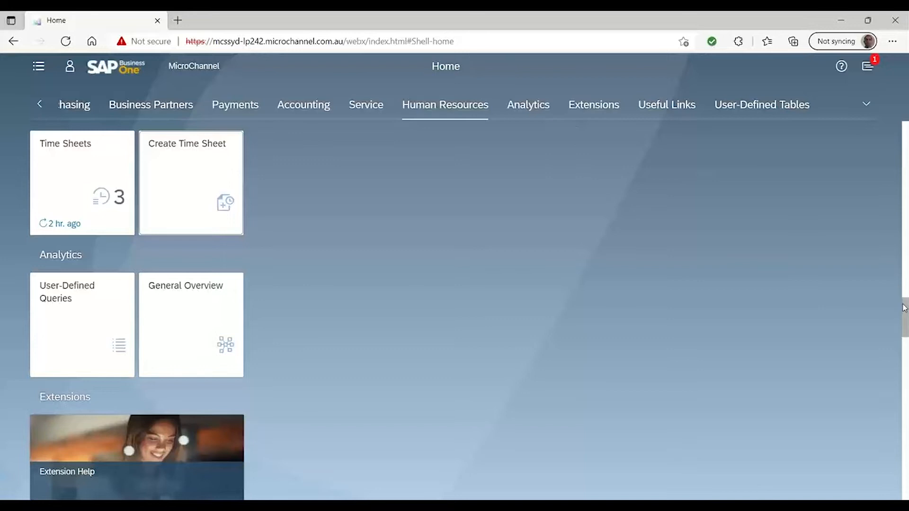
Open the Customer List query from the General category of the user-defined queries in Analytics
{"action": "scroll", "coordinate": [903, 302], "scroll_direction": "down", "scroll_amount": 3}
{"action": "scroll", "coordinate": [905, 327], "scroll_direction": "down", "scroll_amount": 3}
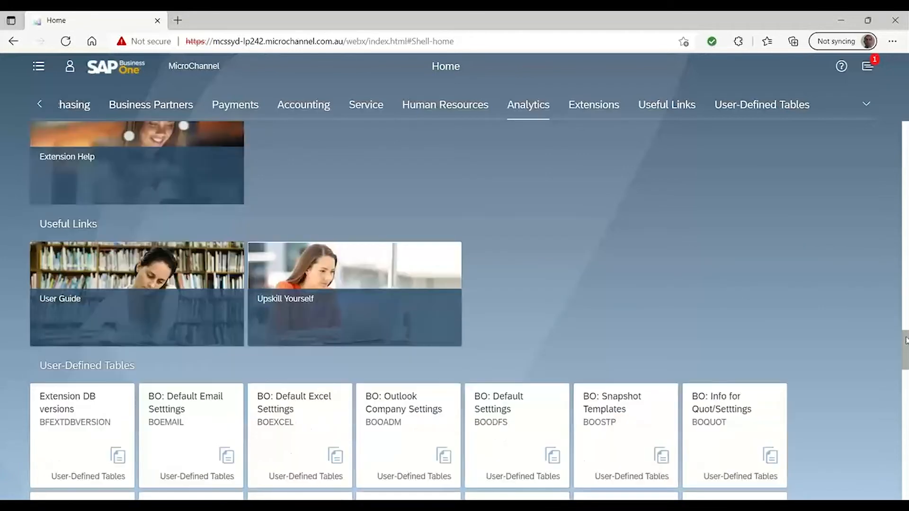
{"action": "scroll", "coordinate": [904, 307], "scroll_direction": "up", "scroll_amount": 6}
{"action": "scroll", "coordinate": [905, 303], "scroll_direction": "up", "scroll_amount": 1}
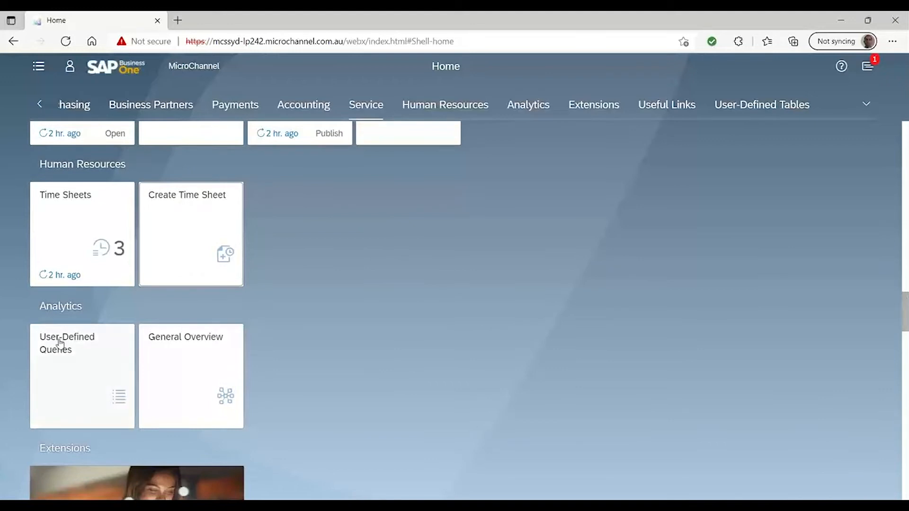
{"action": "left_click", "coordinate": [539, 104]}
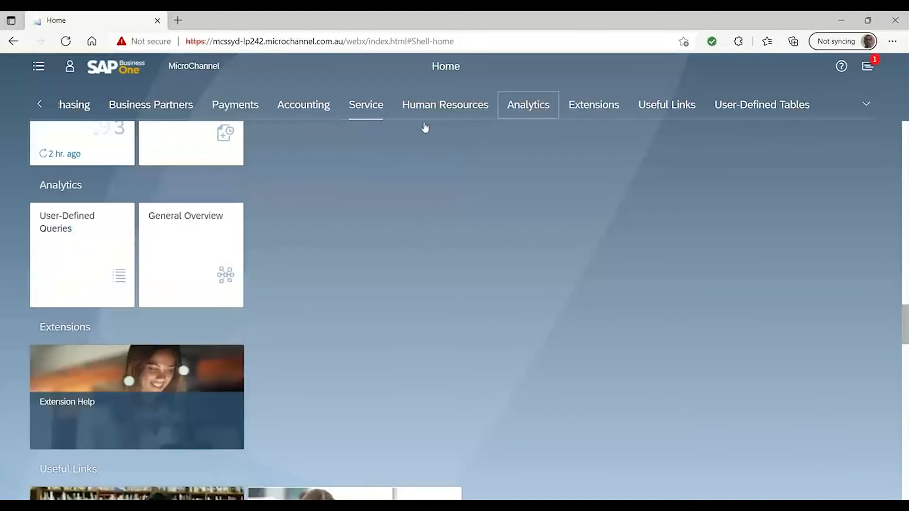
{"action": "left_click", "coordinate": [67, 172]}
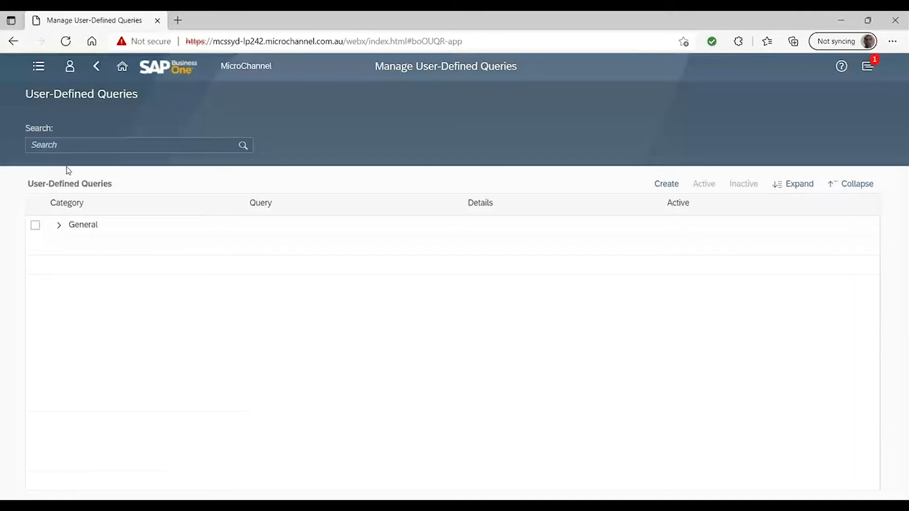
{"action": "left_click", "coordinate": [60, 226]}
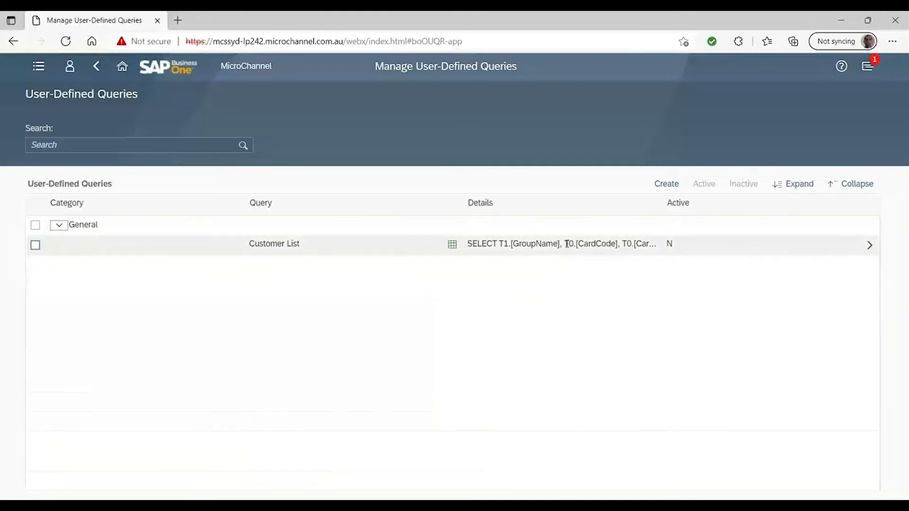
{"action": "left_click", "coordinate": [870, 245]}
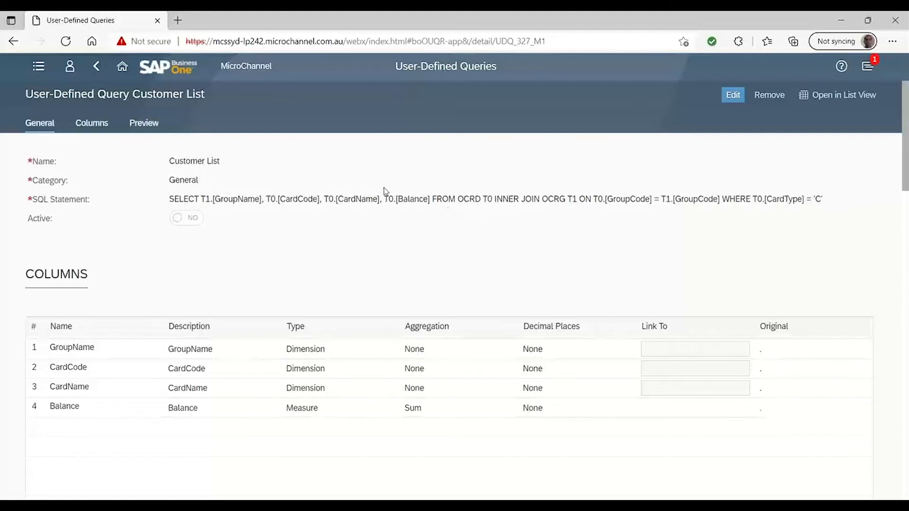
Link the query's CardCode column to OCRD - Business Partners and save the change
{"action": "left_click", "coordinate": [92, 122]}
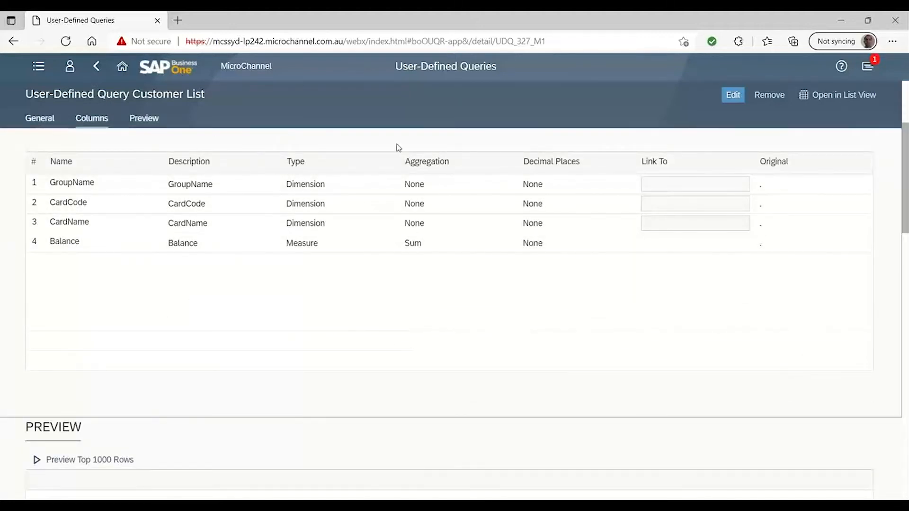
{"action": "left_click", "coordinate": [746, 94]}
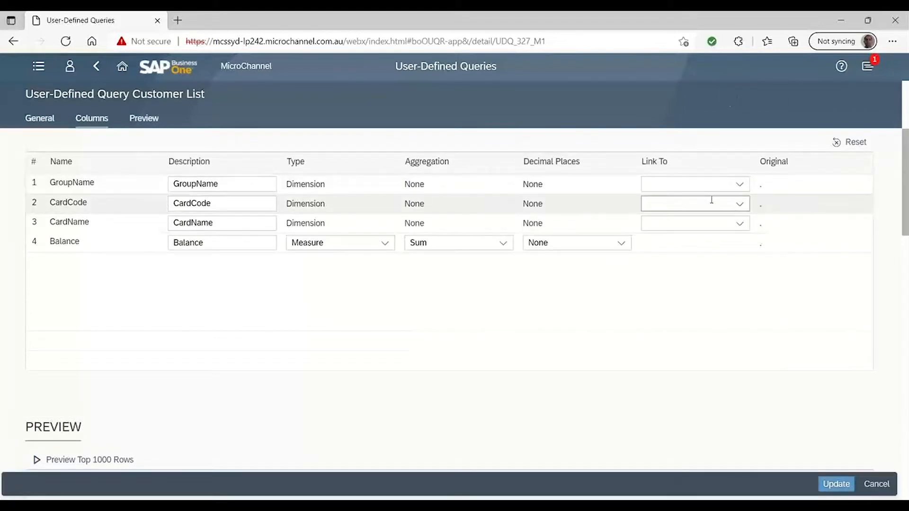
{"action": "left_click", "coordinate": [740, 204]}
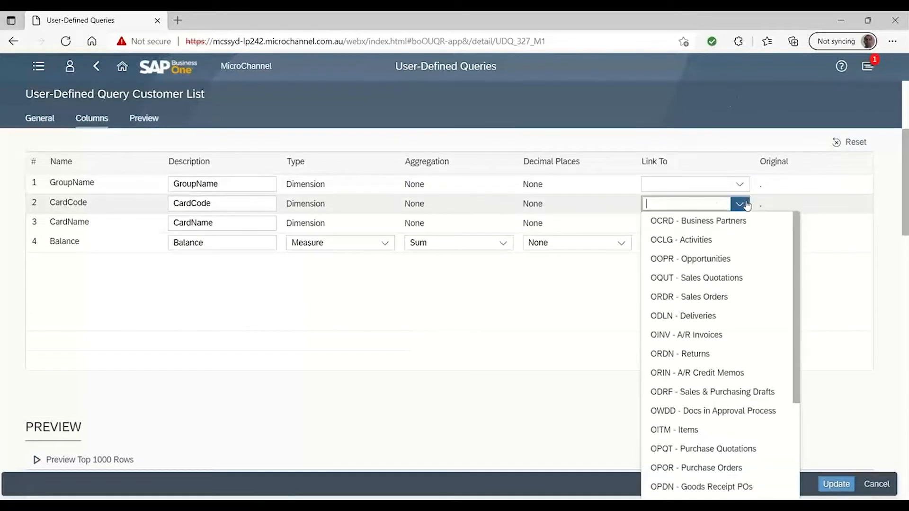
{"action": "left_click", "coordinate": [725, 224]}
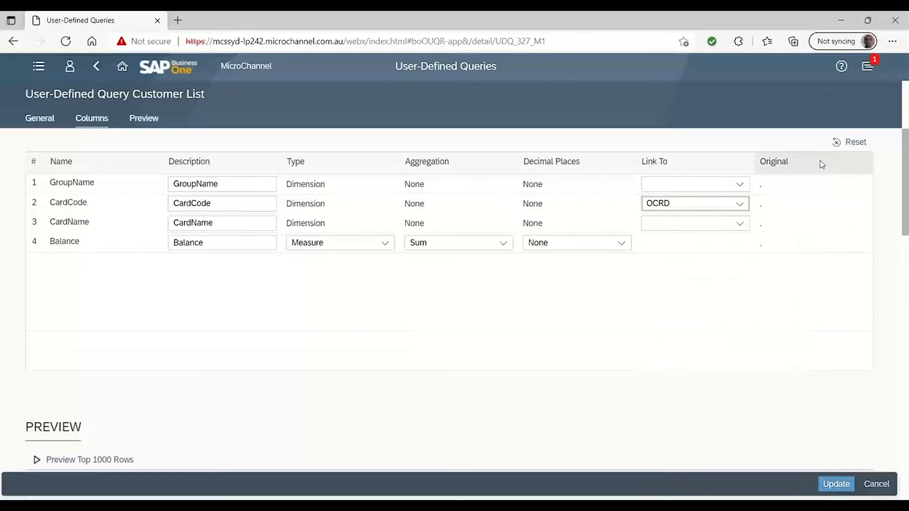
{"action": "left_click", "coordinate": [832, 481]}
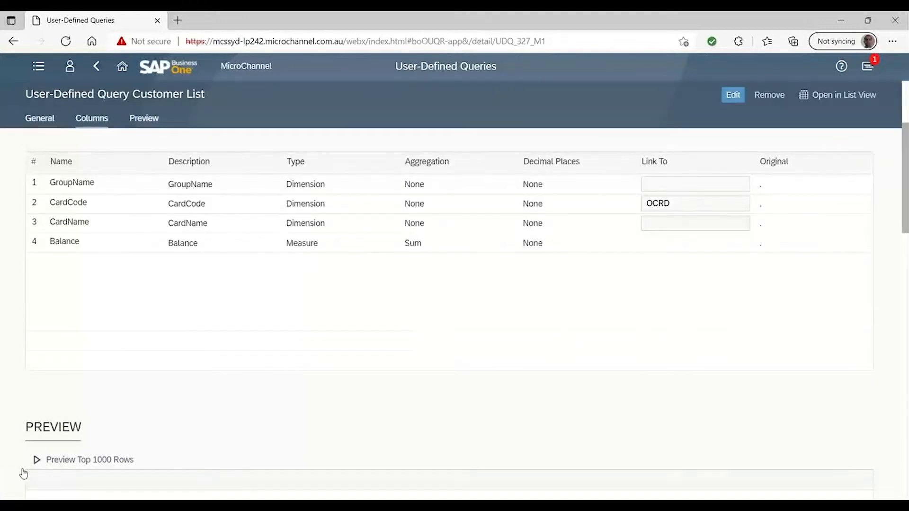
Preview the top 1000 rows of the Customer List query and show its results as a table in Analytics
{"action": "left_click", "coordinate": [38, 460]}
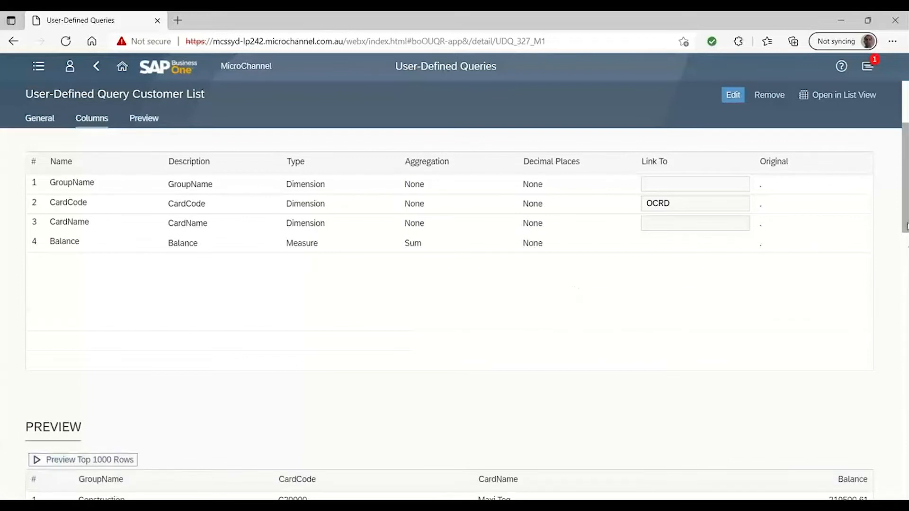
{"action": "left_click_drag", "start_coordinate": [905, 231], "coordinate": [894, 148]}
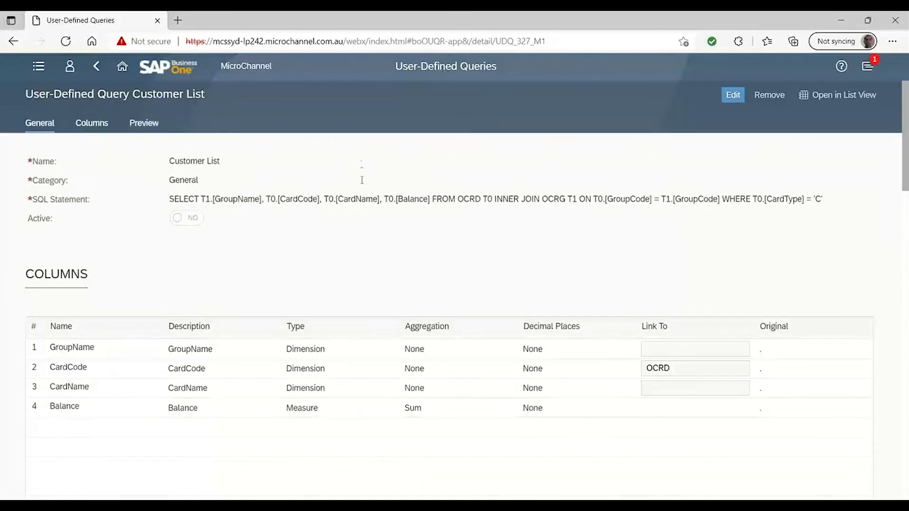
{"action": "left_click", "coordinate": [844, 99]}
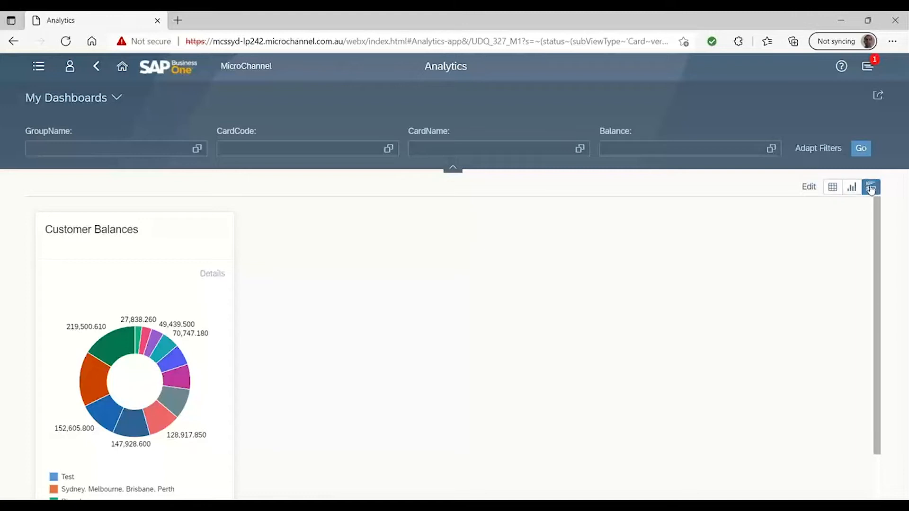
{"action": "left_click", "coordinate": [832, 189]}
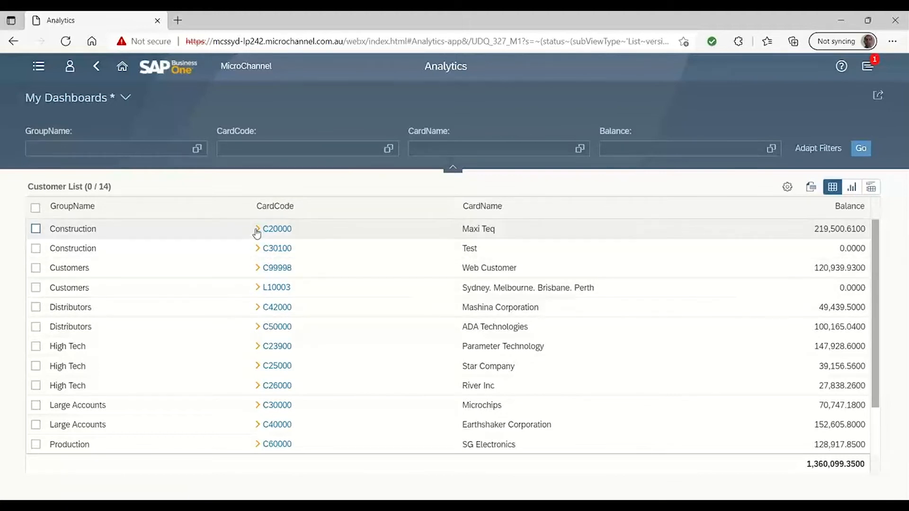
View the full business partner record of Maxi Teq from its CardCode link and return to the customer list
{"action": "left_click", "coordinate": [258, 230]}
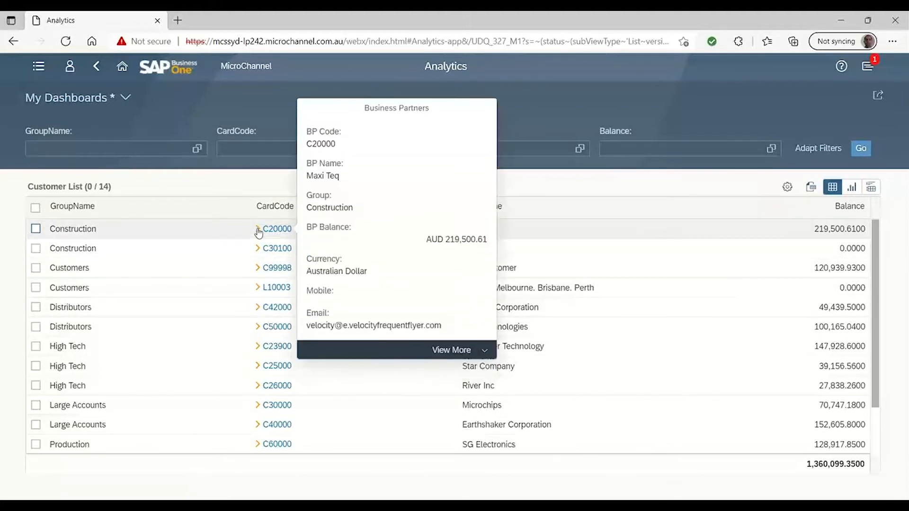
{"action": "left_click", "coordinate": [461, 353]}
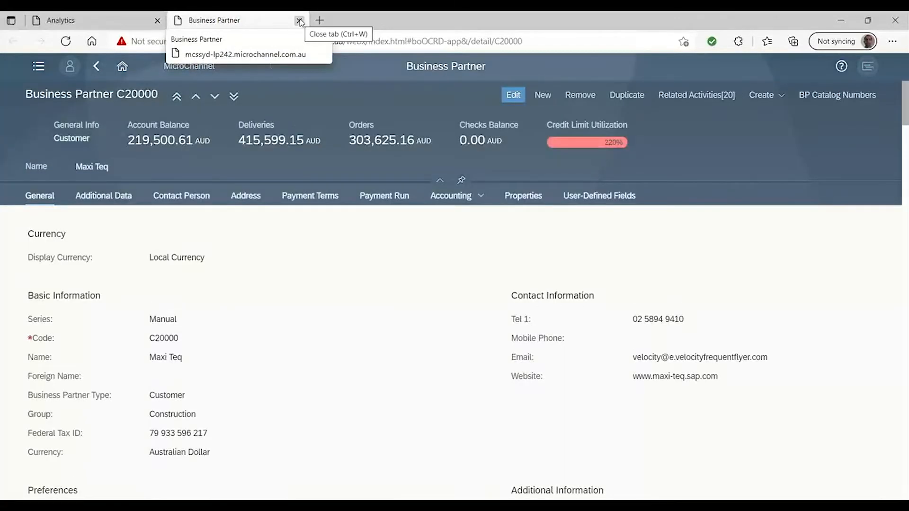
{"action": "left_click", "coordinate": [300, 22]}
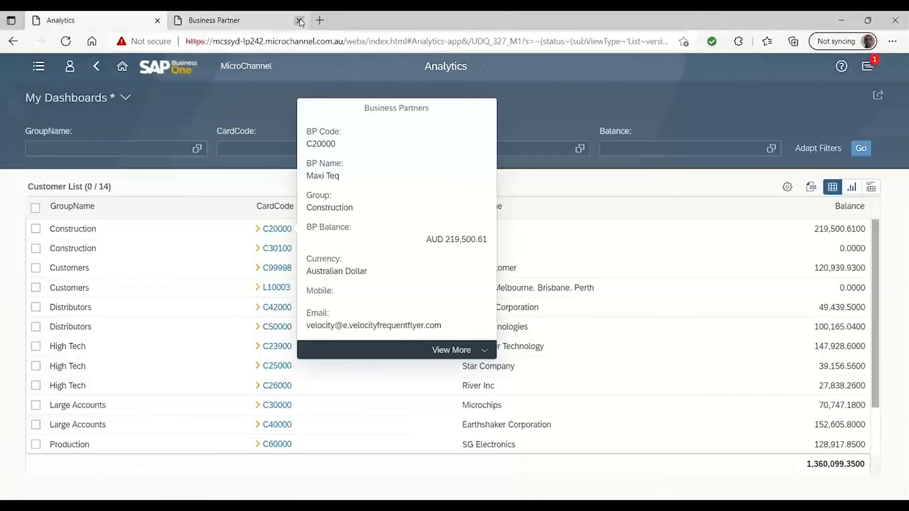
{"action": "left_click", "coordinate": [715, 89]}
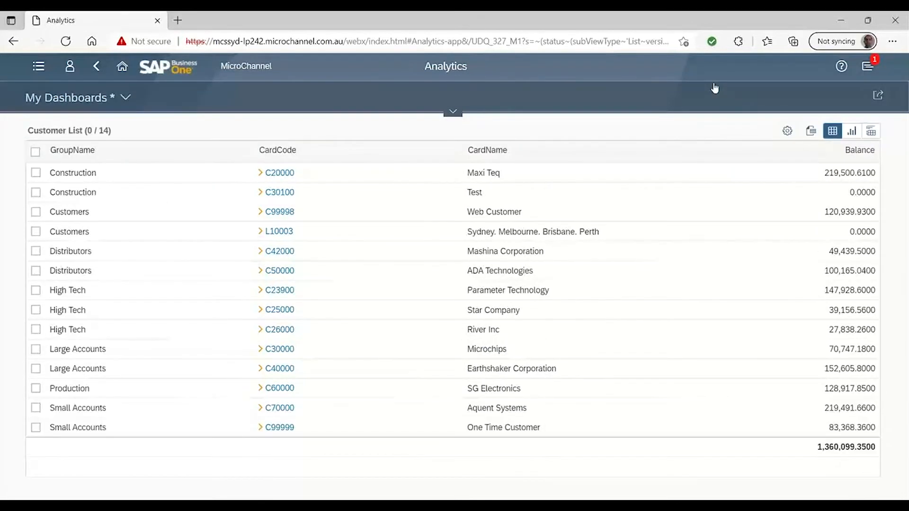
{"action": "left_click", "coordinate": [708, 93]}
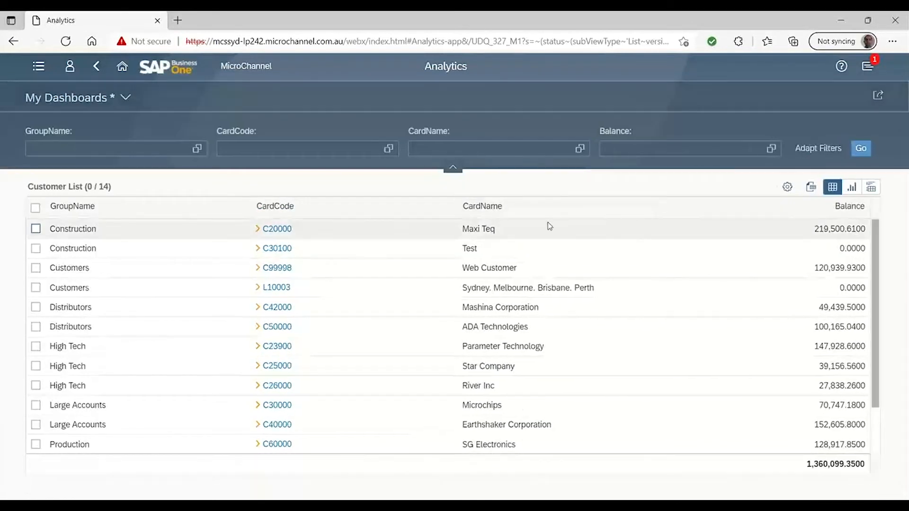
Chart the customer list with Balance as the only measure, broken down by GroupName and CardCode
{"action": "left_click", "coordinate": [852, 187]}
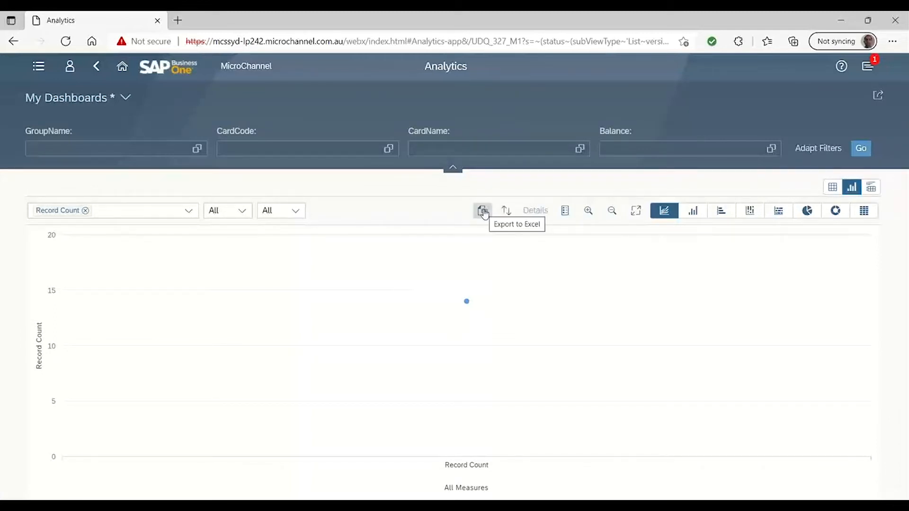
{"action": "left_click", "coordinate": [188, 210]}
{"action": "left_click", "coordinate": [63, 246]}
{"action": "left_click", "coordinate": [124, 227]}
{"action": "left_click", "coordinate": [249, 212]}
{"action": "left_click", "coordinate": [243, 212]}
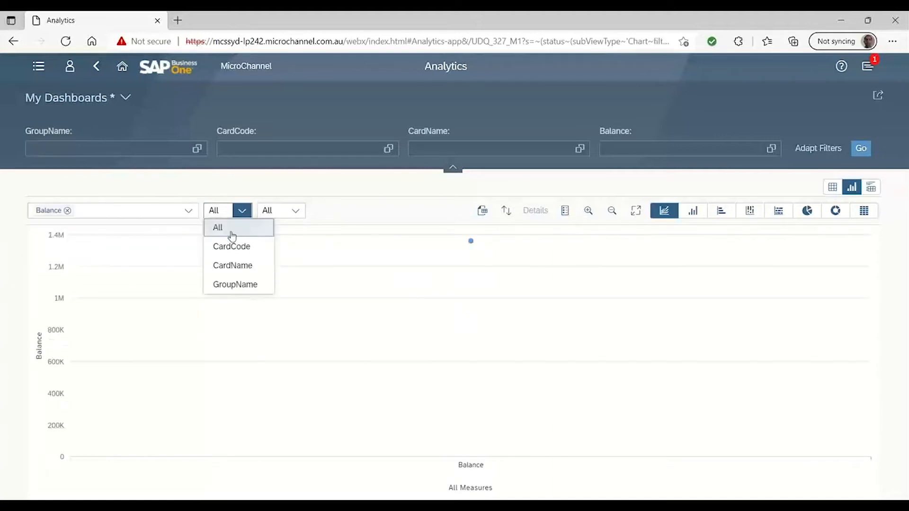
{"action": "left_click", "coordinate": [232, 284]}
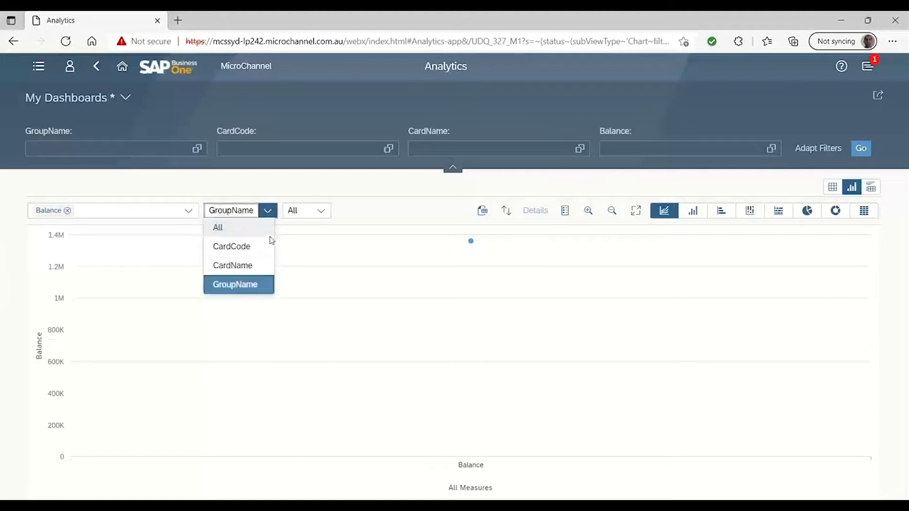
{"action": "left_click", "coordinate": [309, 214]}
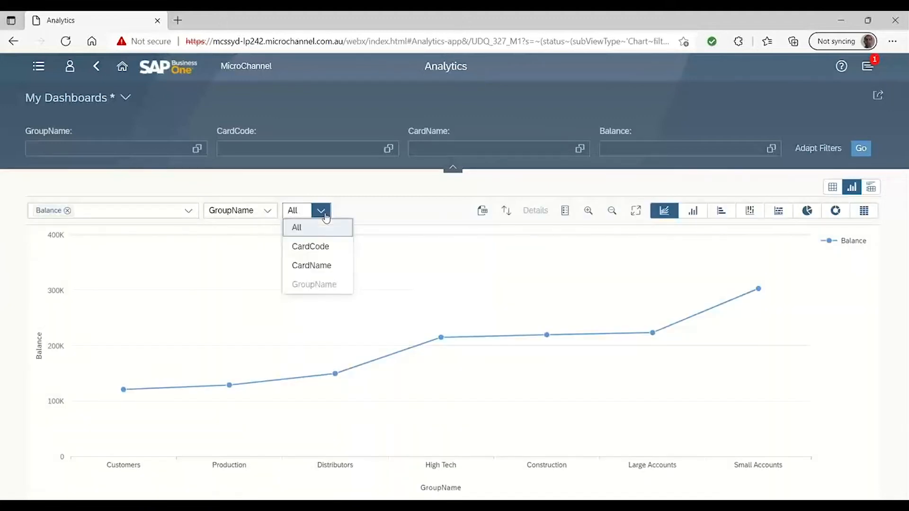
{"action": "left_click", "coordinate": [330, 252]}
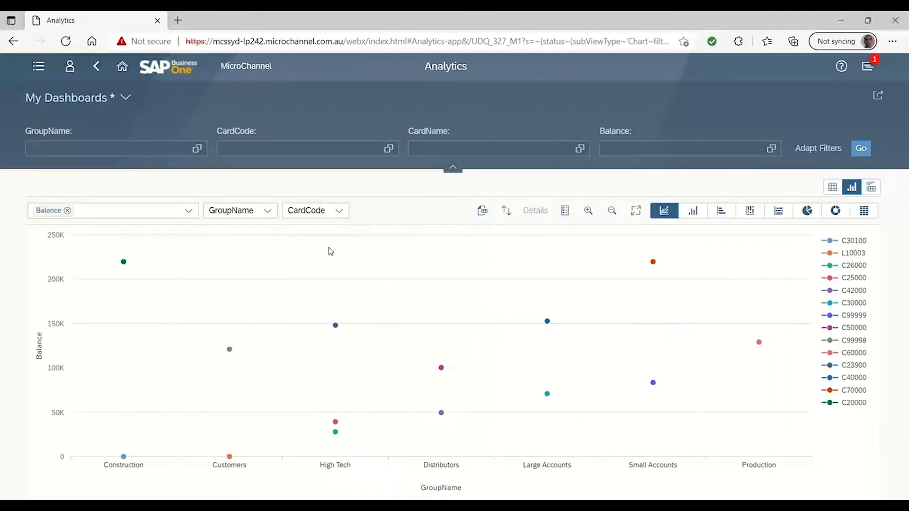
Try the balance chart as column, bar, stacked column, stacked bar and pie, ending with a donut chart
{"action": "left_click", "coordinate": [694, 211]}
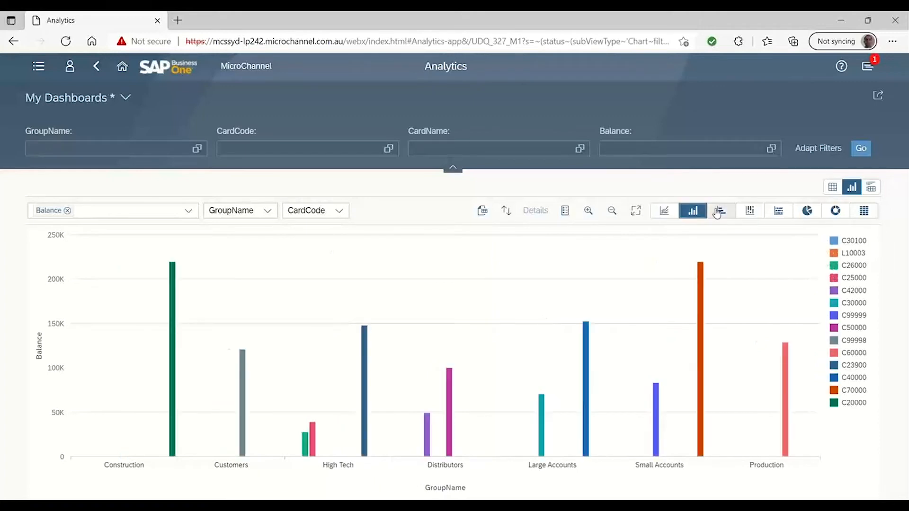
{"action": "left_click", "coordinate": [731, 216]}
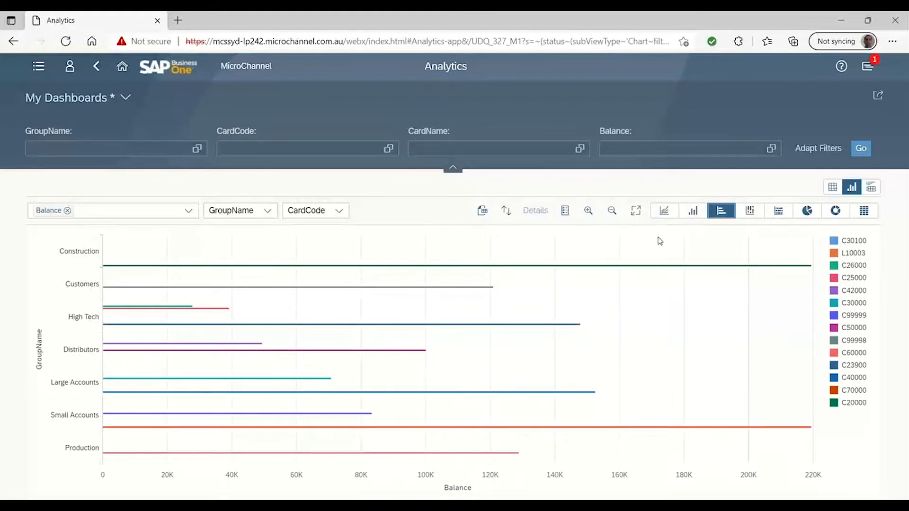
{"action": "left_click", "coordinate": [754, 218]}
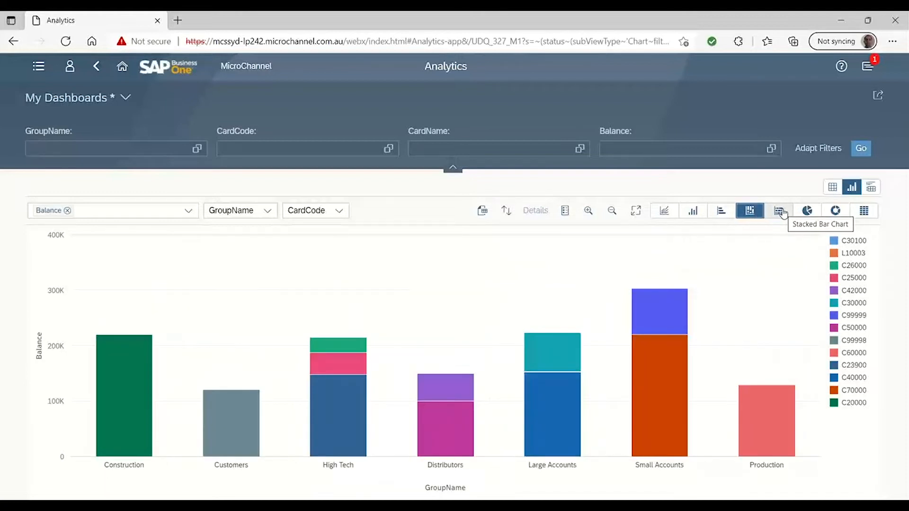
{"action": "left_click", "coordinate": [782, 213]}
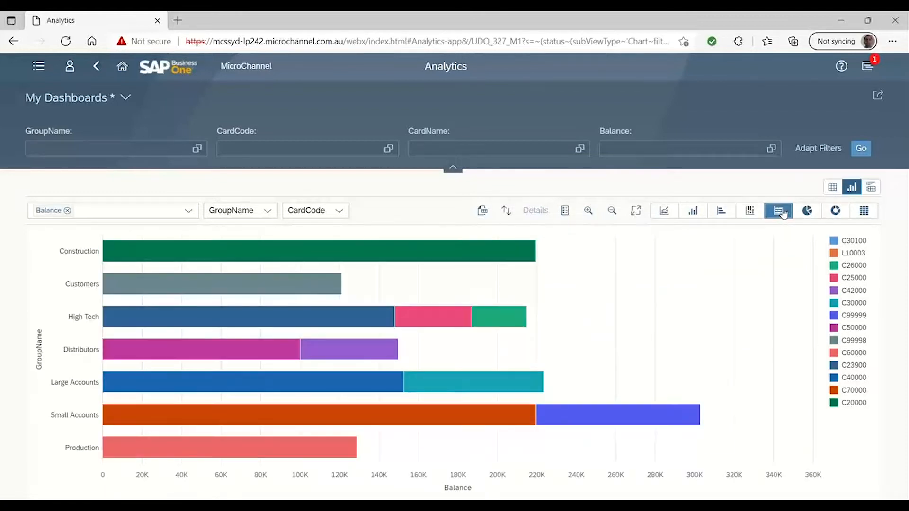
{"action": "left_click", "coordinate": [812, 214]}
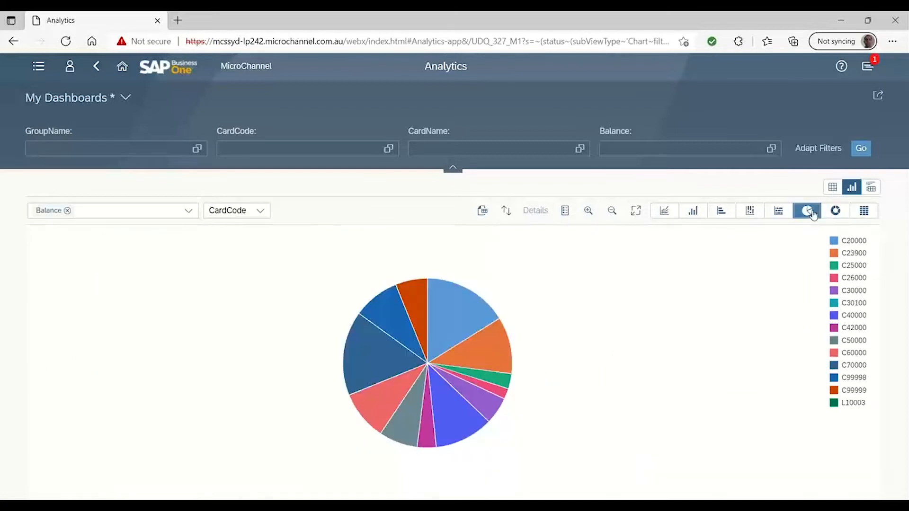
{"action": "left_click", "coordinate": [840, 214]}
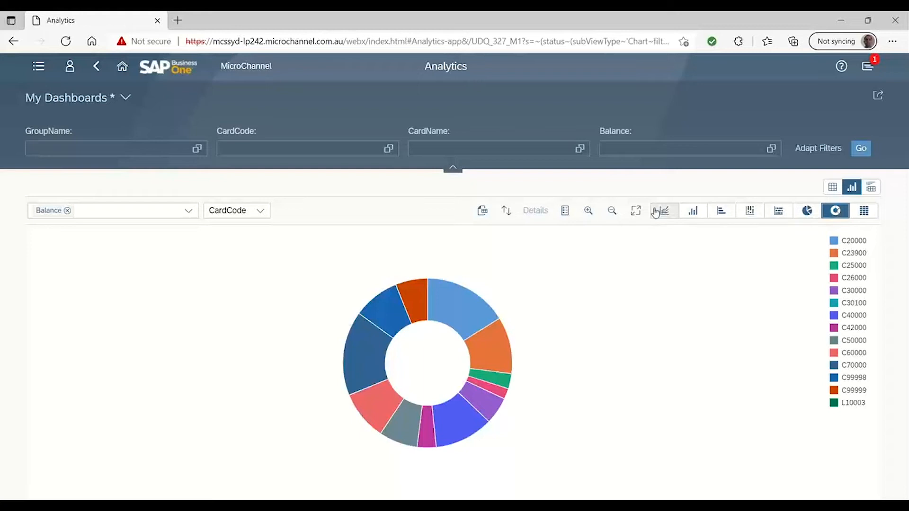
Show the card view and select the three largest slices of the Customer Balances donut for their combined total
{"action": "left_click", "coordinate": [872, 189]}
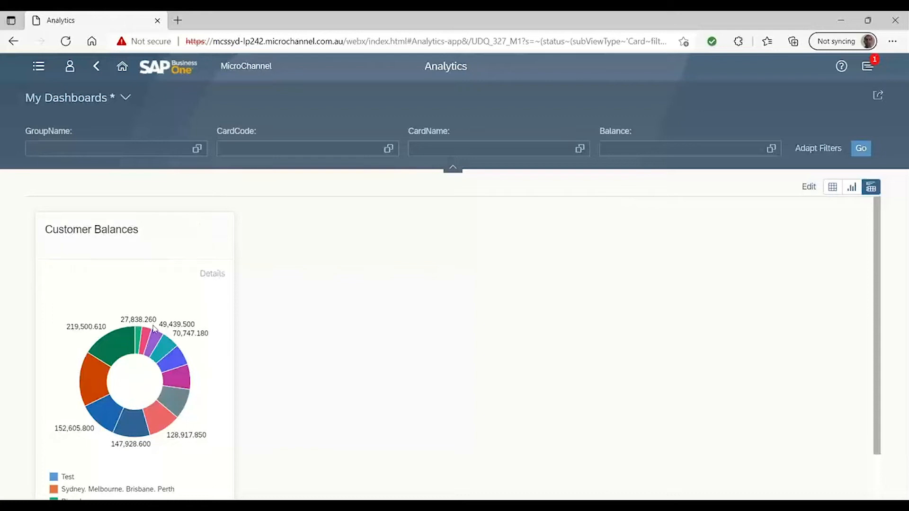
{"action": "left_click_drag", "start_coordinate": [876, 227], "coordinate": [886, 253]}
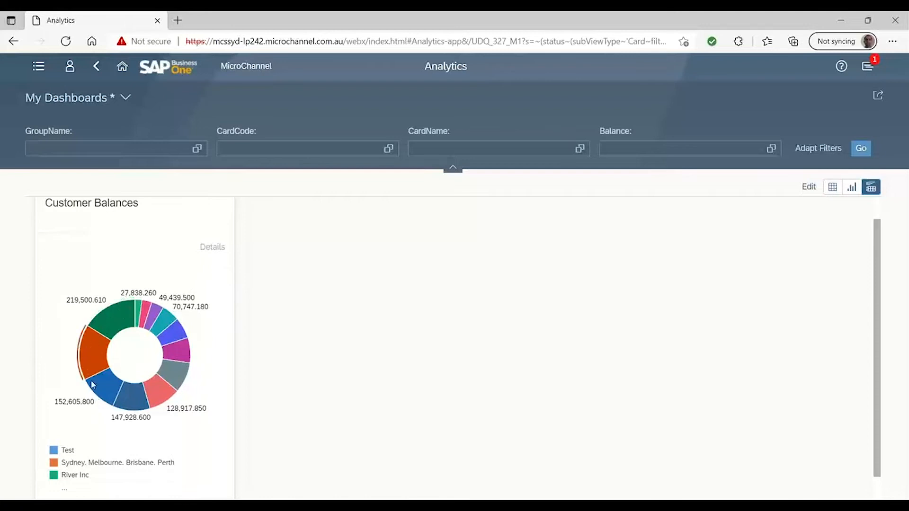
{"action": "left_click", "coordinate": [101, 316]}
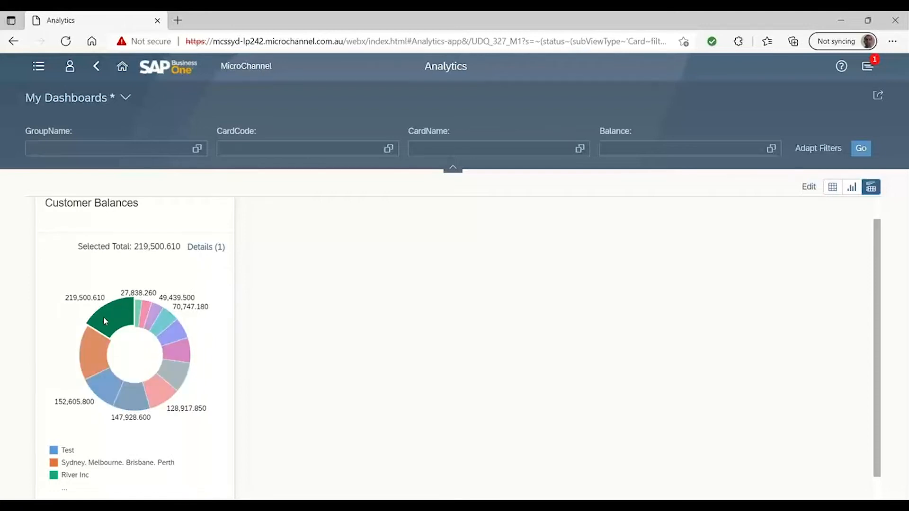
{"action": "left_click", "coordinate": [103, 317]}
{"action": "left_click", "coordinate": [95, 345]}
{"action": "left_click", "coordinate": [100, 376]}
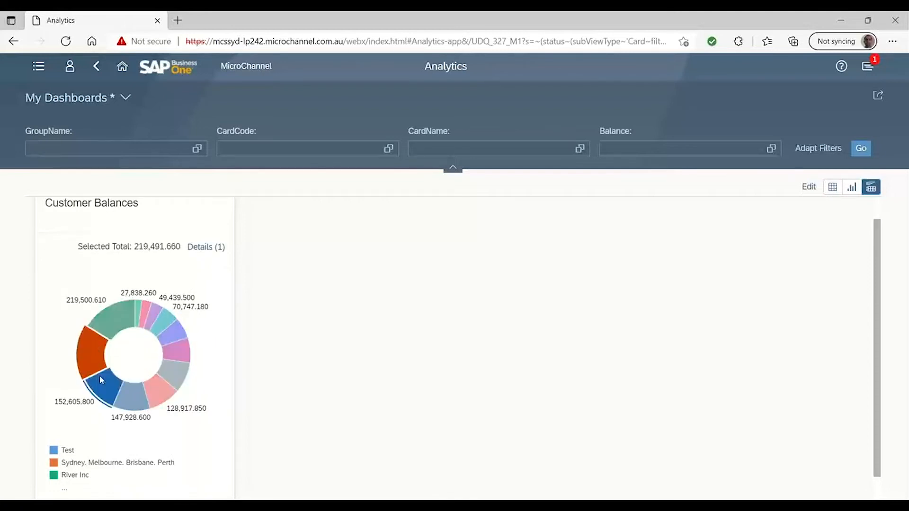
{"action": "left_click", "coordinate": [116, 317]}
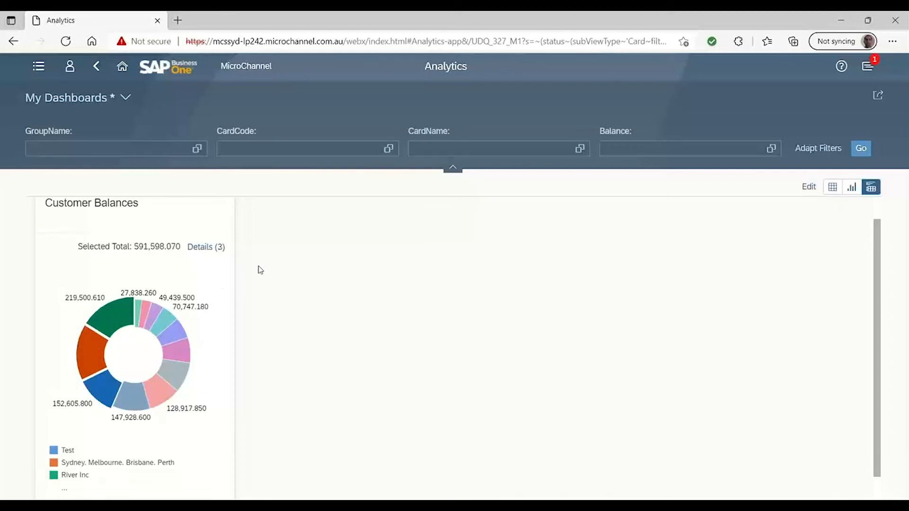
Return to the My Home section of the home page
{"action": "left_click", "coordinate": [122, 69]}
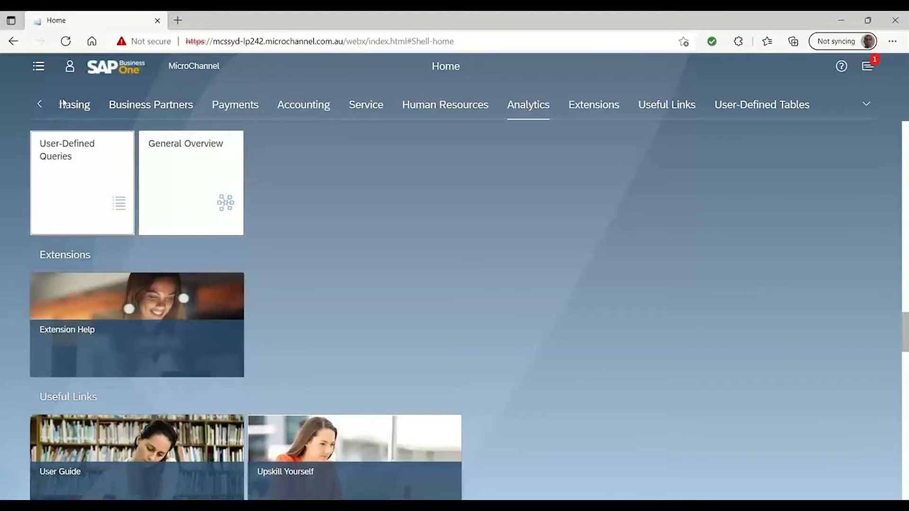
{"action": "left_click", "coordinate": [39, 105]}
{"action": "left_click", "coordinate": [84, 104]}
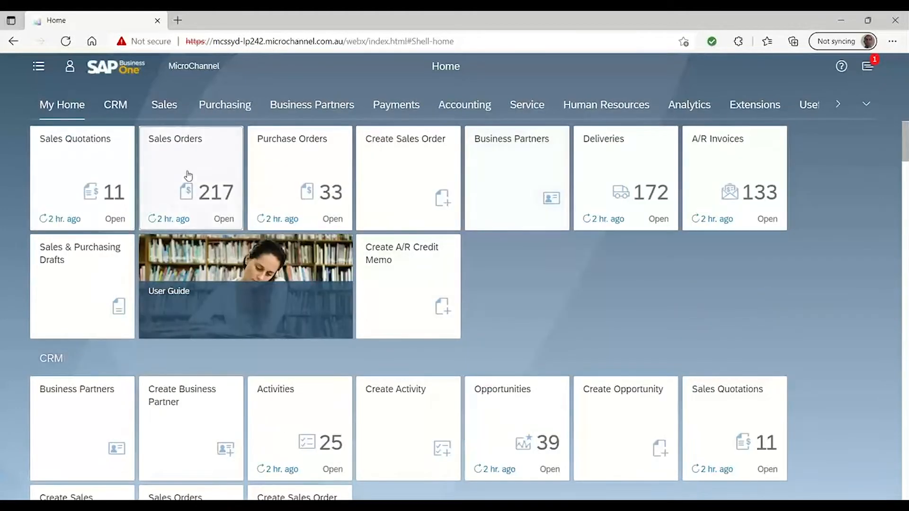
Open sales order 984 from the open sales orders and try to send it by email, attempting it twice
{"action": "left_click", "coordinate": [186, 176]}
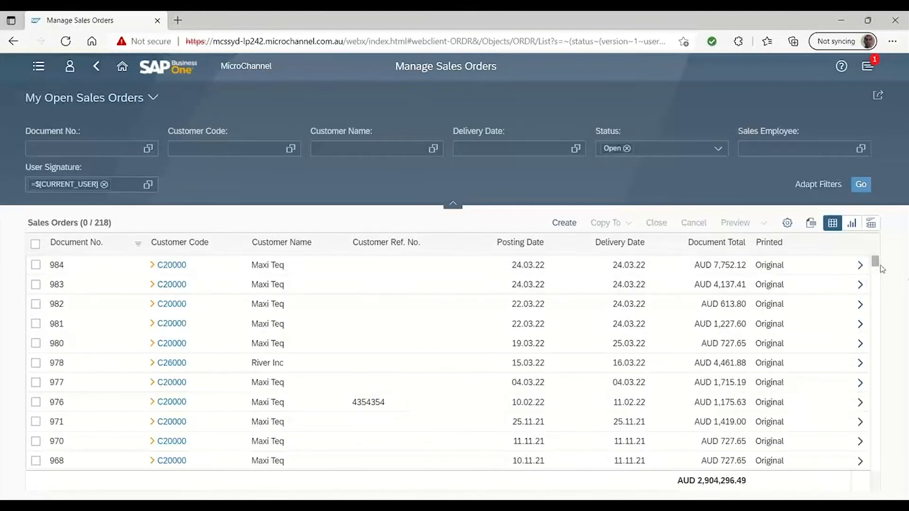
{"action": "left_click", "coordinate": [861, 265]}
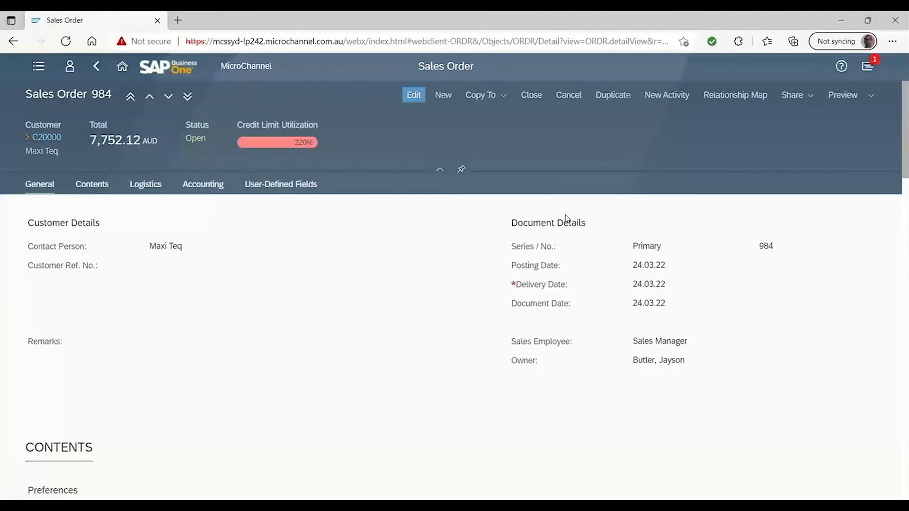
{"action": "left_click", "coordinate": [812, 96]}
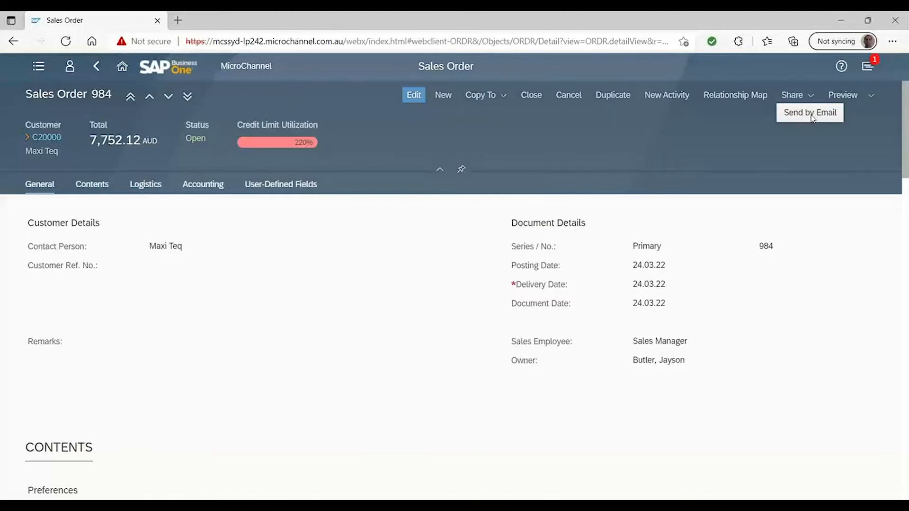
{"action": "left_click", "coordinate": [811, 116]}
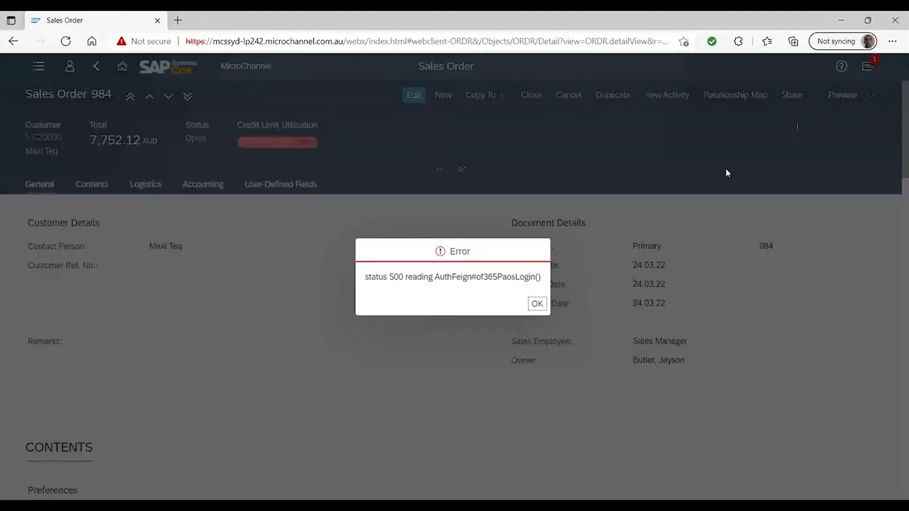
{"action": "left_click", "coordinate": [537, 303]}
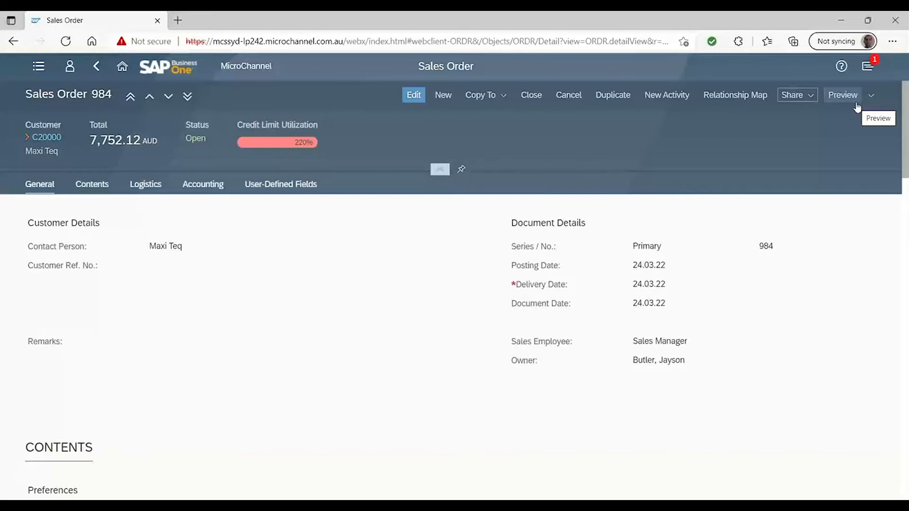
{"action": "left_click", "coordinate": [802, 97]}
{"action": "left_click", "coordinate": [800, 114]}
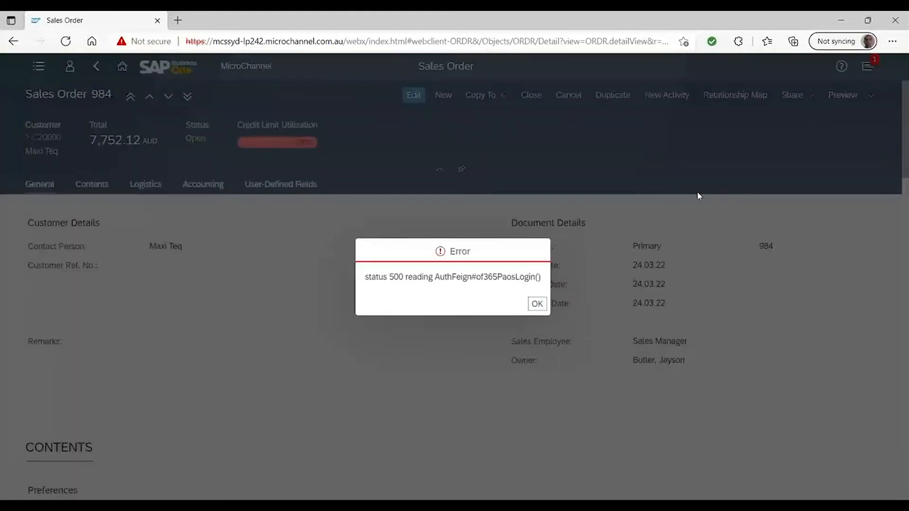
{"action": "left_click", "coordinate": [534, 302]}
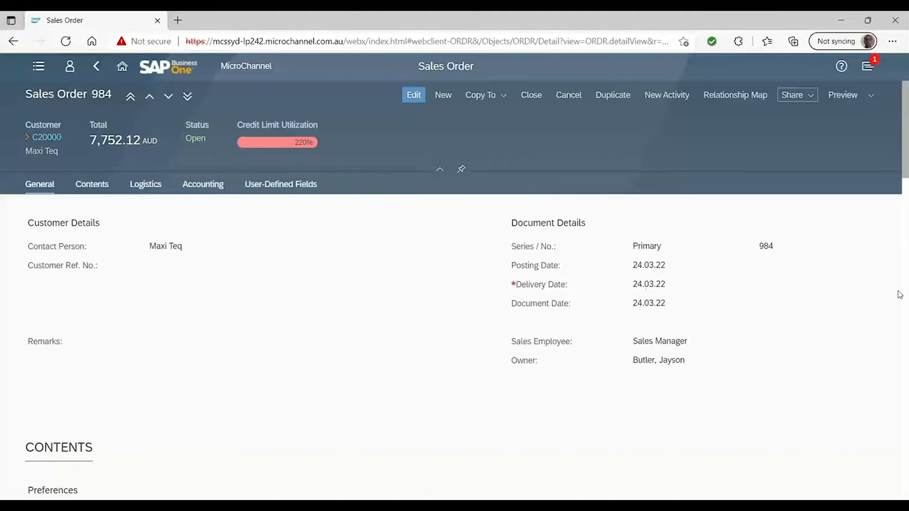
Edit the order's contents to move item A00004 from line 4 up to line 1, and save the order despite the credit limit
{"action": "left_click", "coordinate": [905, 312]}
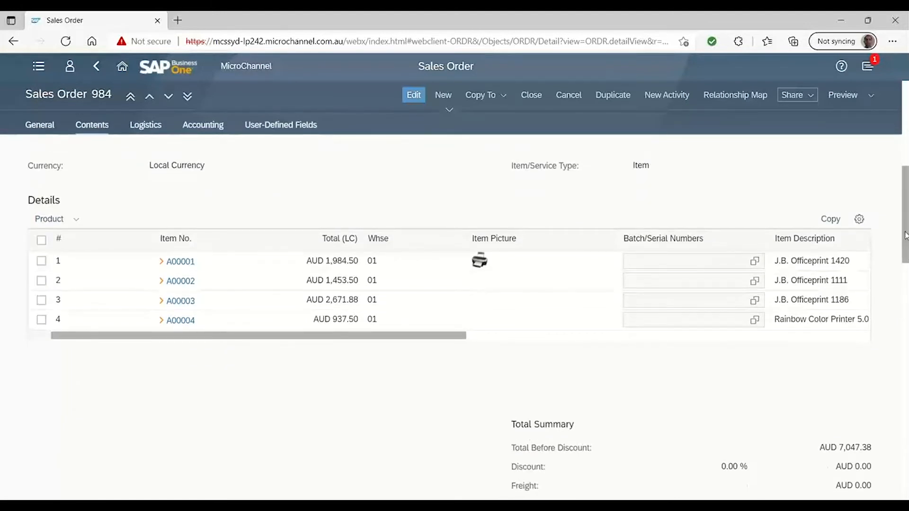
{"action": "mouse_move", "coordinate": [905, 236]}
{"action": "left_mouse_down"}
{"action": "mouse_move", "coordinate": [904, 259]}
{"action": "mouse_move", "coordinate": [905, 240]}
{"action": "left_mouse_up"}
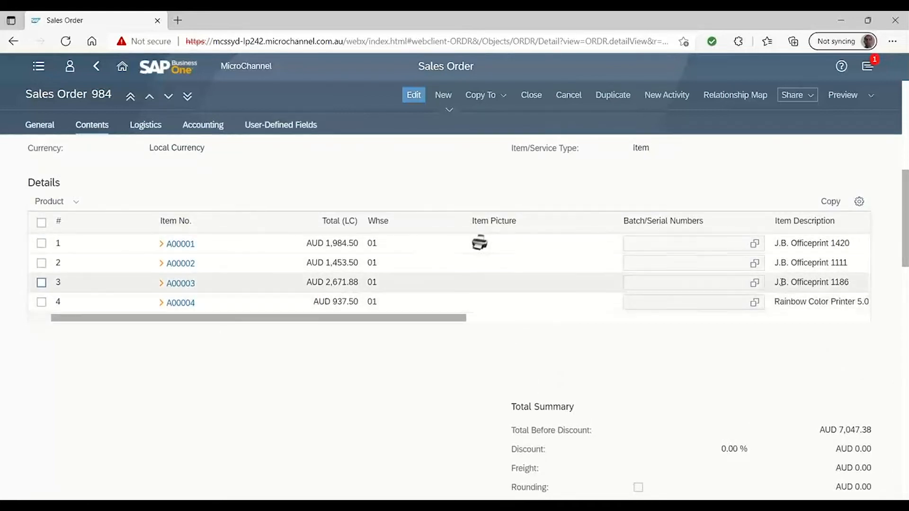
{"action": "scroll", "coordinate": [905, 219], "scroll_direction": "up", "scroll_amount": 2}
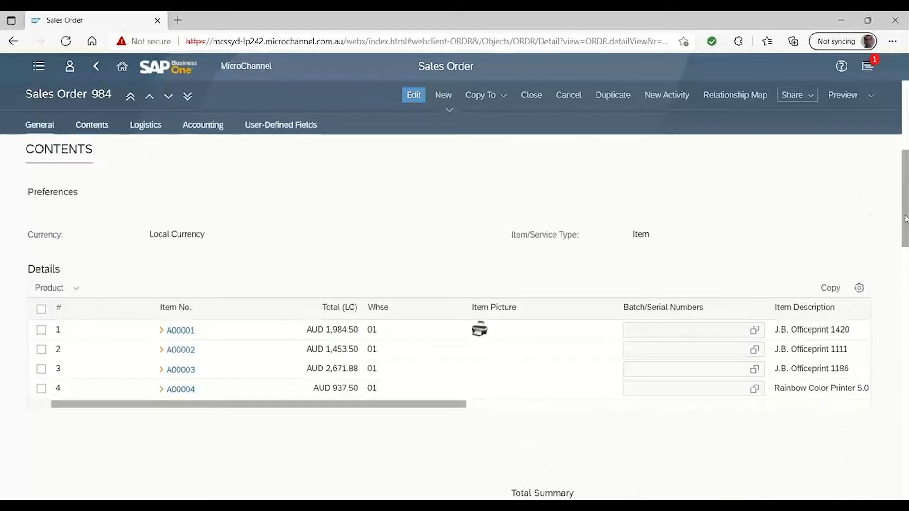
{"action": "scroll", "coordinate": [906, 219], "scroll_direction": "down", "scroll_amount": 1}
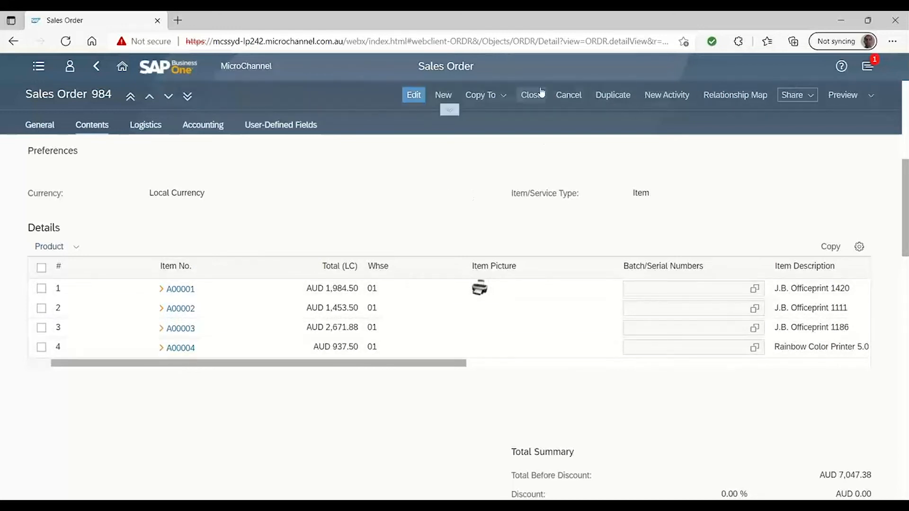
{"action": "left_click", "coordinate": [417, 95]}
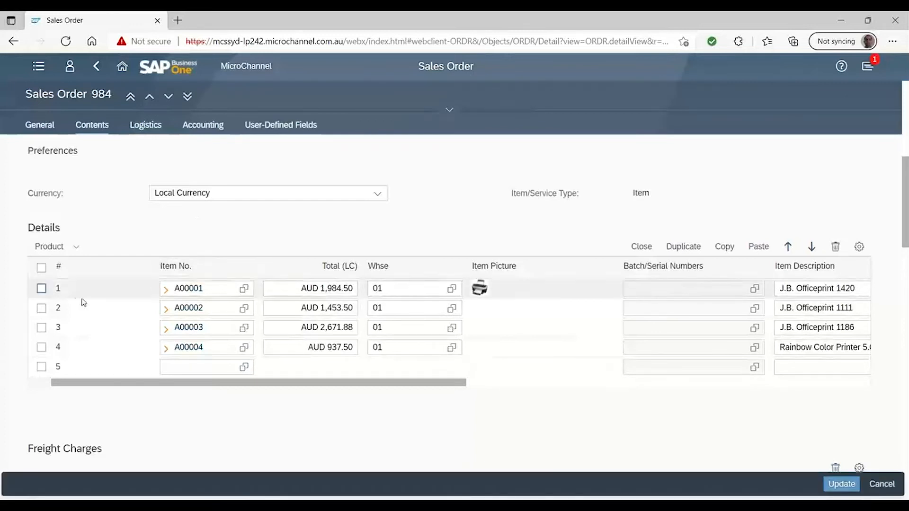
{"action": "left_click", "coordinate": [41, 348]}
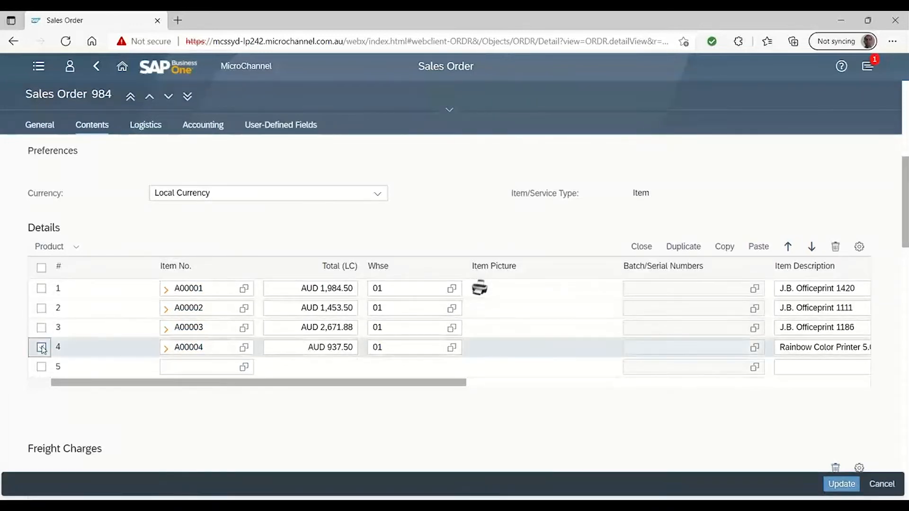
{"action": "left_click", "coordinate": [788, 251]}
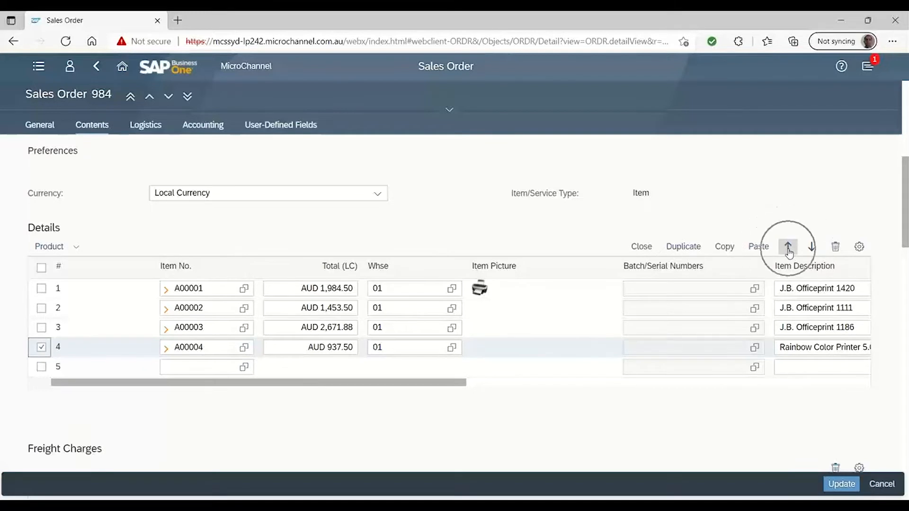
{"action": "left_click", "coordinate": [788, 247]}
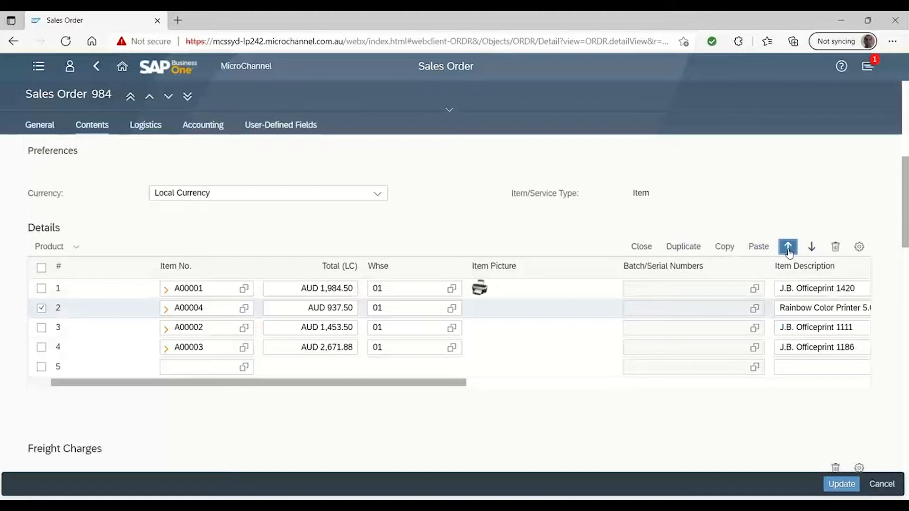
{"action": "left_click", "coordinate": [788, 248]}
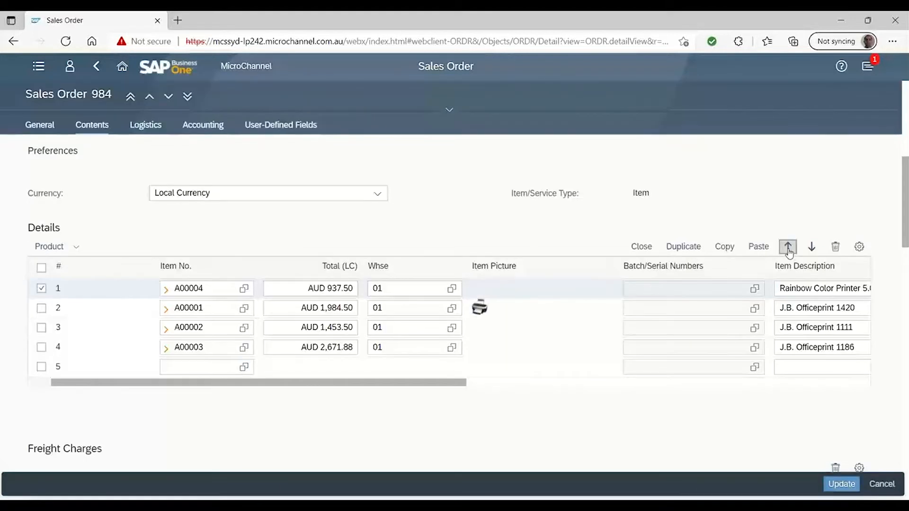
{"action": "left_click", "coordinate": [846, 485]}
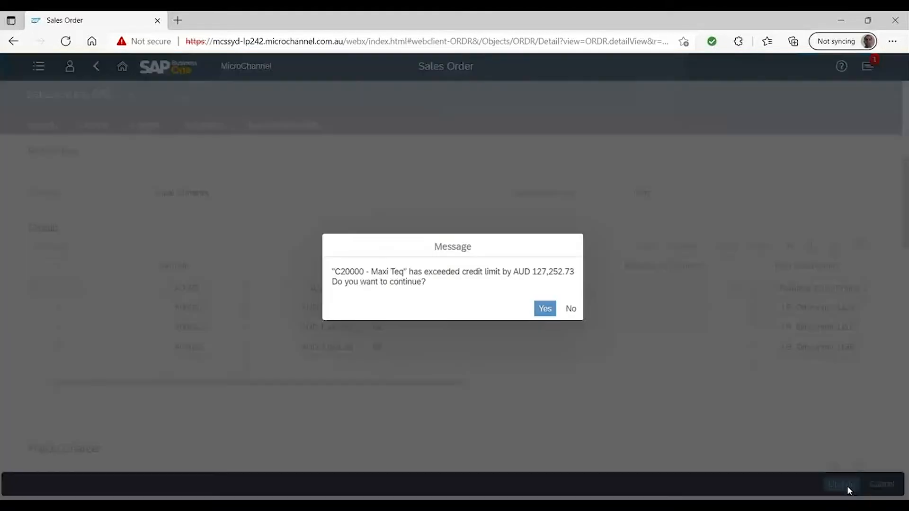
{"action": "left_click", "coordinate": [545, 309]}
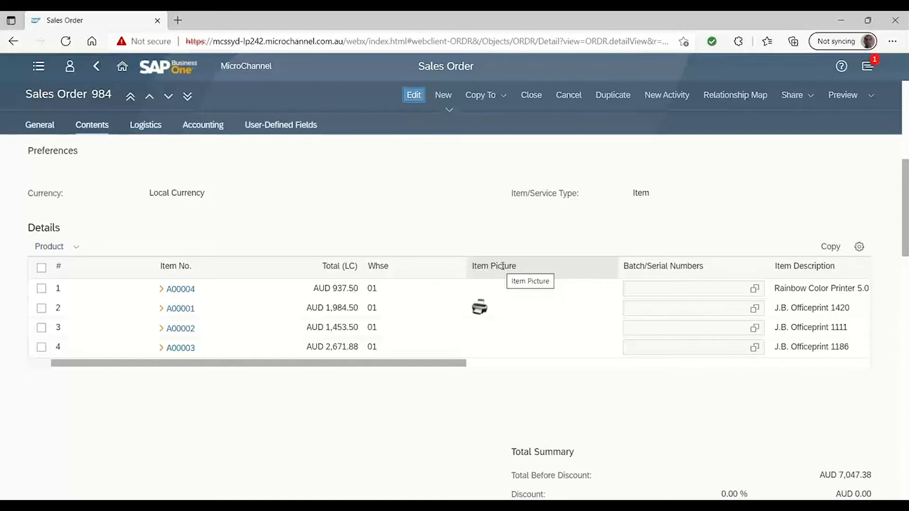
Switch to the SAP Business One desktop client and find the production bill of materials for product S10000
{"action": "key", "text": "alt+Tab"}
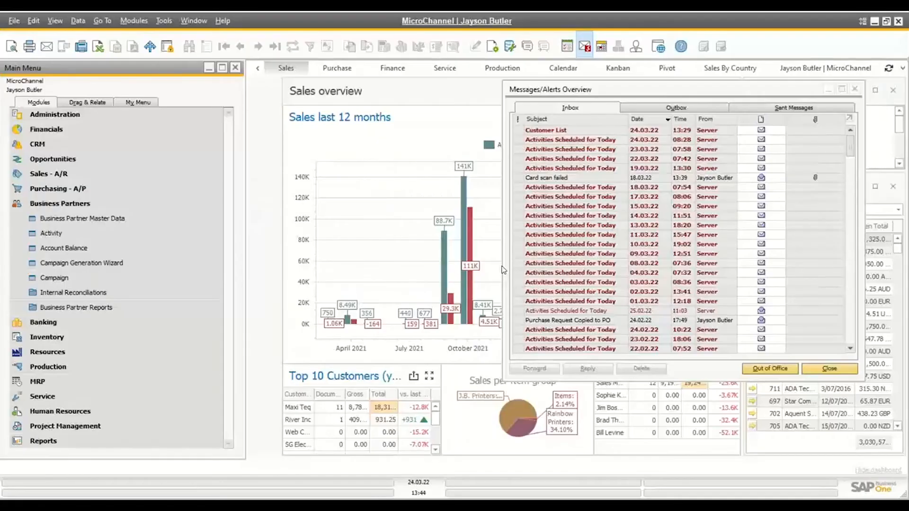
{"action": "left_click", "coordinate": [24, 209]}
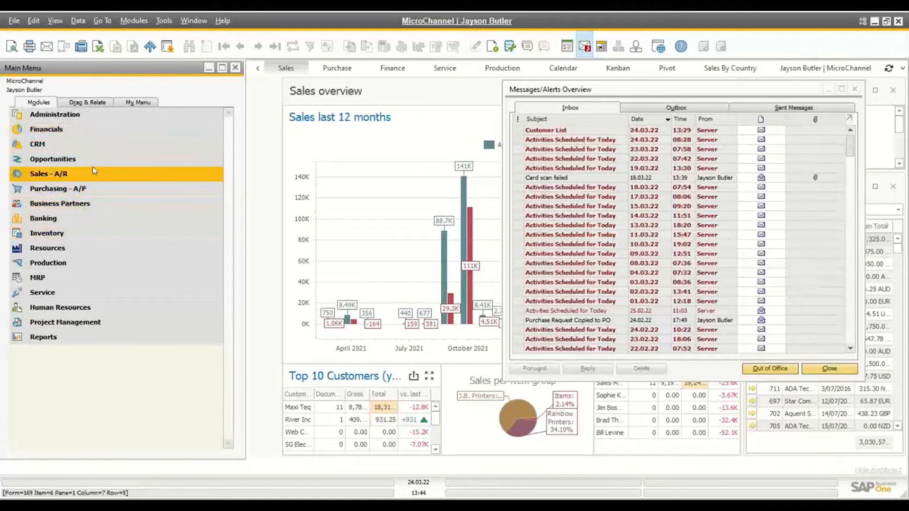
{"action": "left_click", "coordinate": [63, 263]}
{"action": "left_click", "coordinate": [64, 280]}
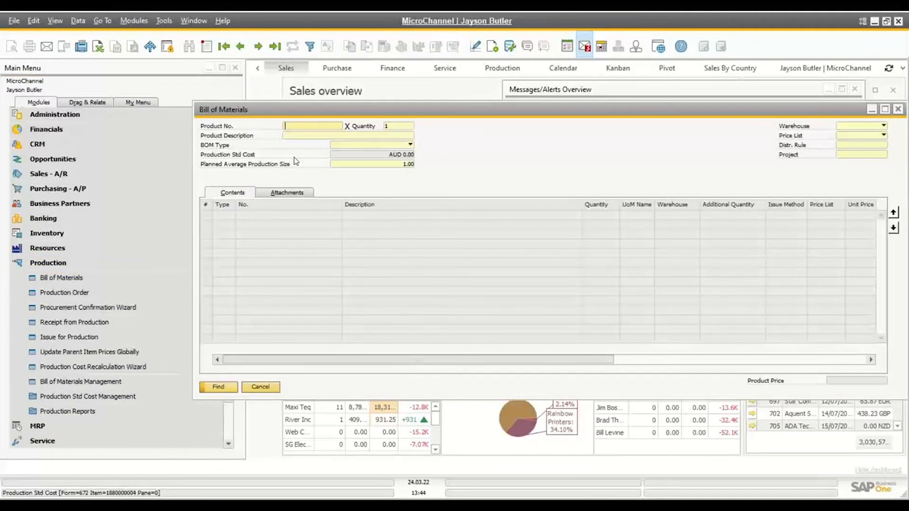
{"action": "type", "text": "S10000"}
{"action": "key", "text": "Return"}
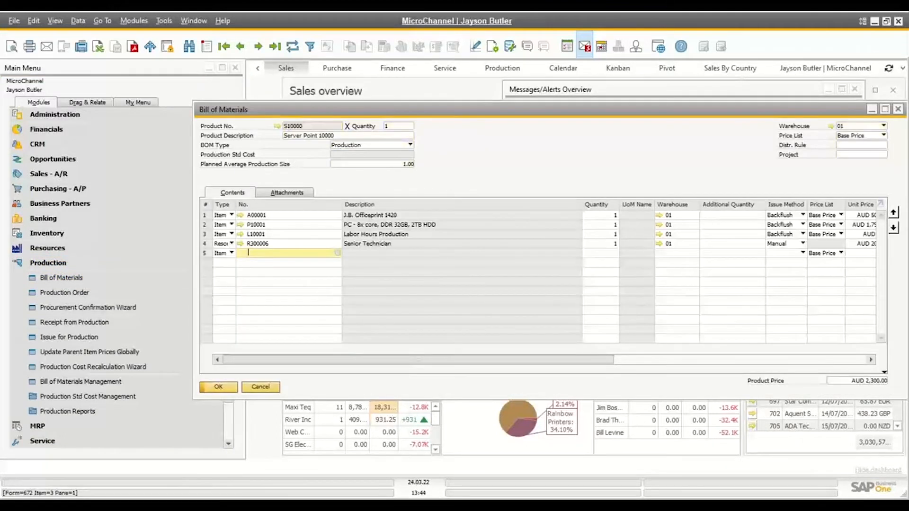
Show the bill of materials' attachments, check the Copy to Production Order option for the PDF, and move the window clear of the main menu
{"action": "left_click", "coordinate": [300, 194]}
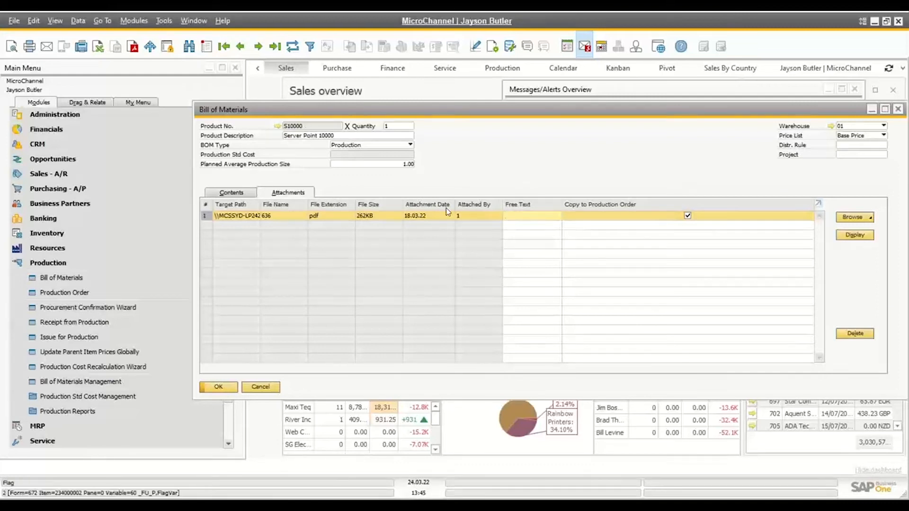
{"action": "left_click", "coordinate": [688, 215]}
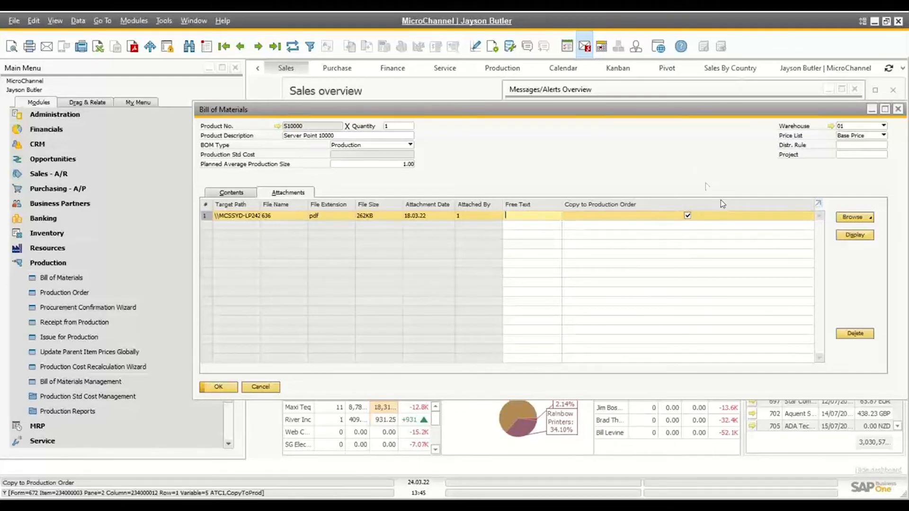
{"action": "key", "text": "ctrl"}
{"action": "key", "text": "ctrl"}
{"action": "key", "text": "ctrl"}
{"action": "key", "text": "ctrl"}
{"action": "left_click_drag", "start_coordinate": [345, 114], "coordinate": [397, 119]}
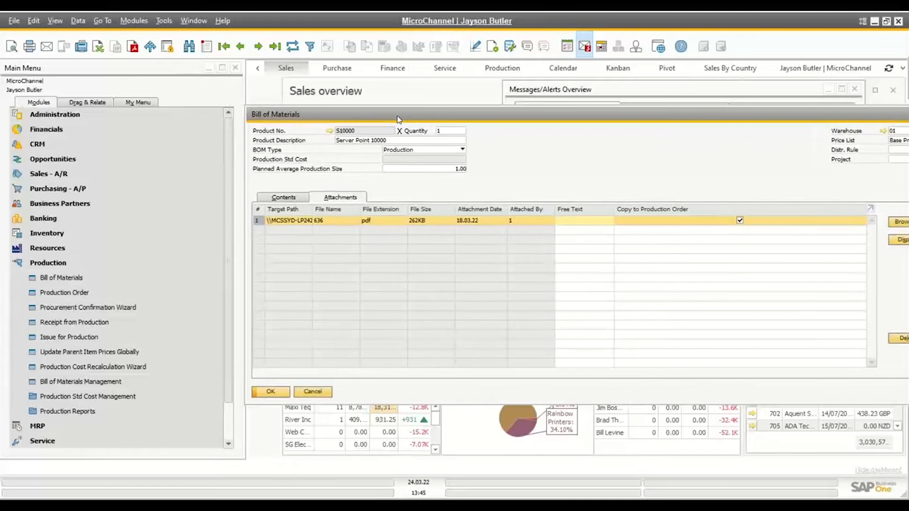
Review the Copy Attachments from BOM to Production Order option in the general Document Settings, and close the settings
{"action": "left_click", "coordinate": [59, 262]}
{"action": "left_click", "coordinate": [69, 115]}
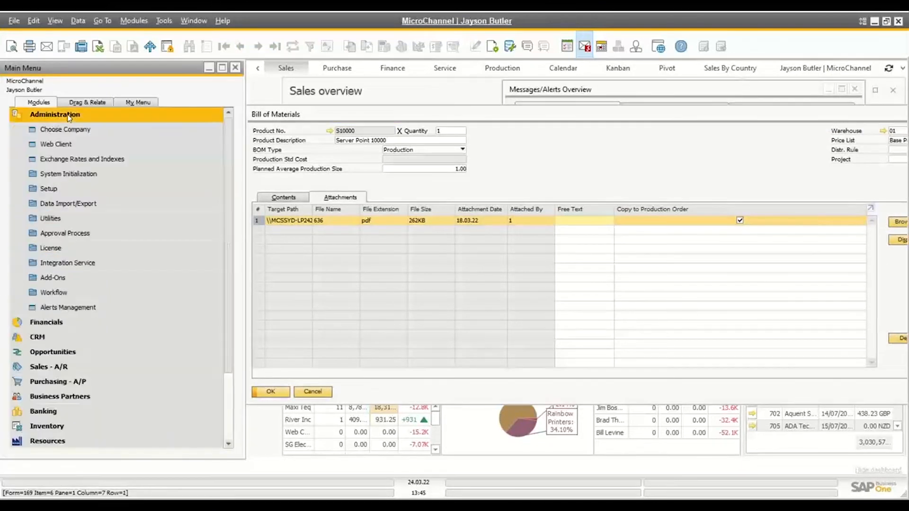
{"action": "left_click", "coordinate": [63, 174]}
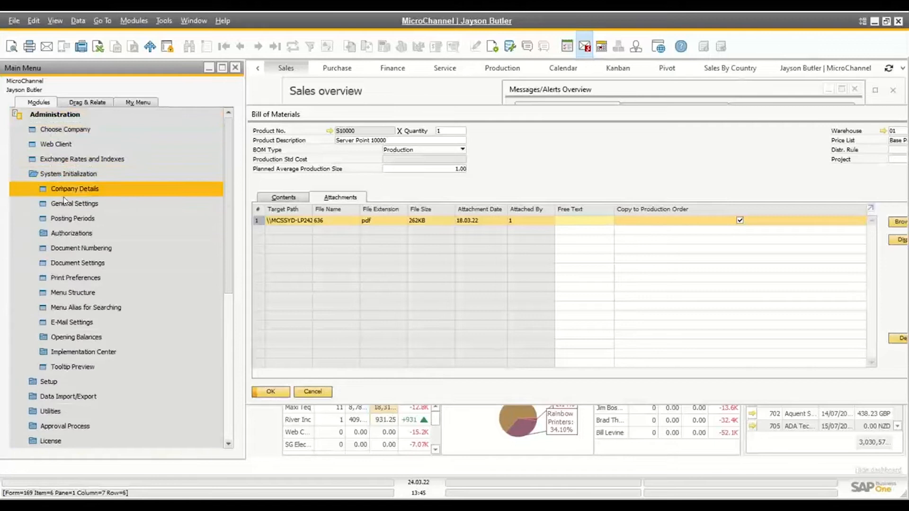
{"action": "left_click", "coordinate": [68, 263]}
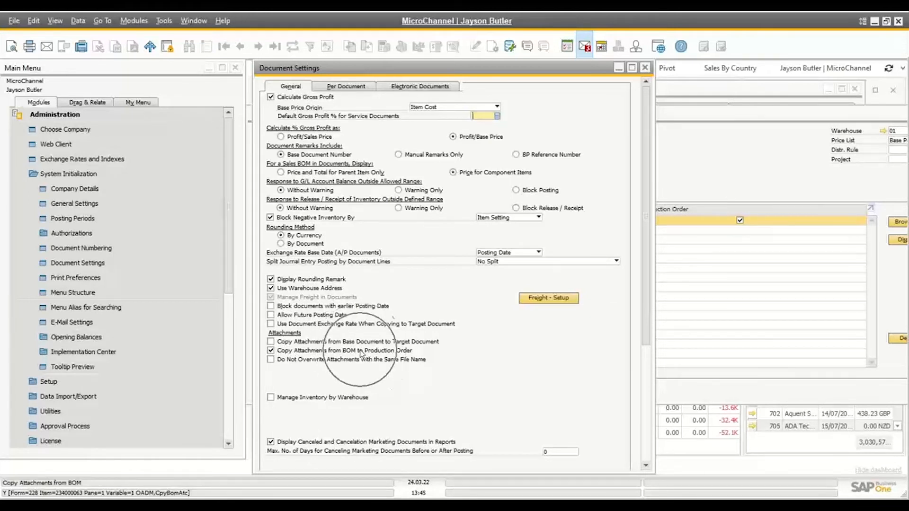
{"action": "left_click", "coordinate": [644, 68]}
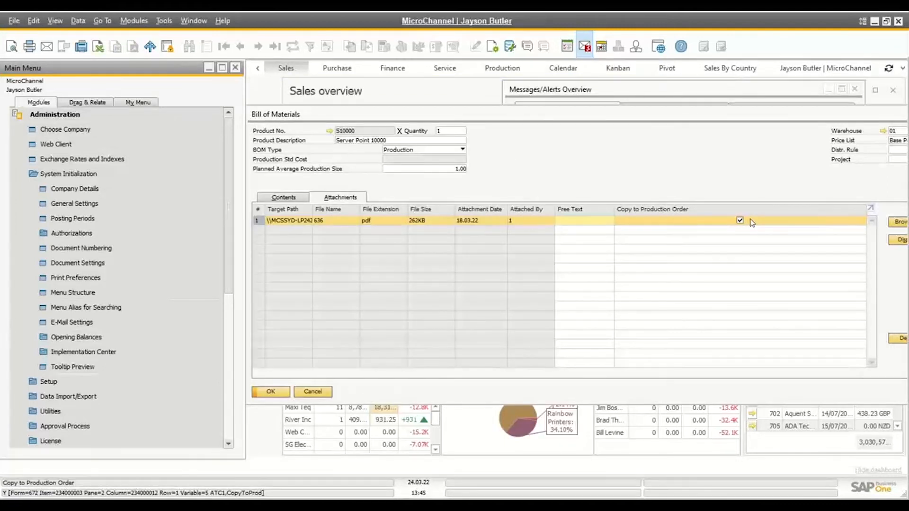
Start a new production order for product S10000 and show its attachments
{"action": "left_click", "coordinate": [71, 115]}
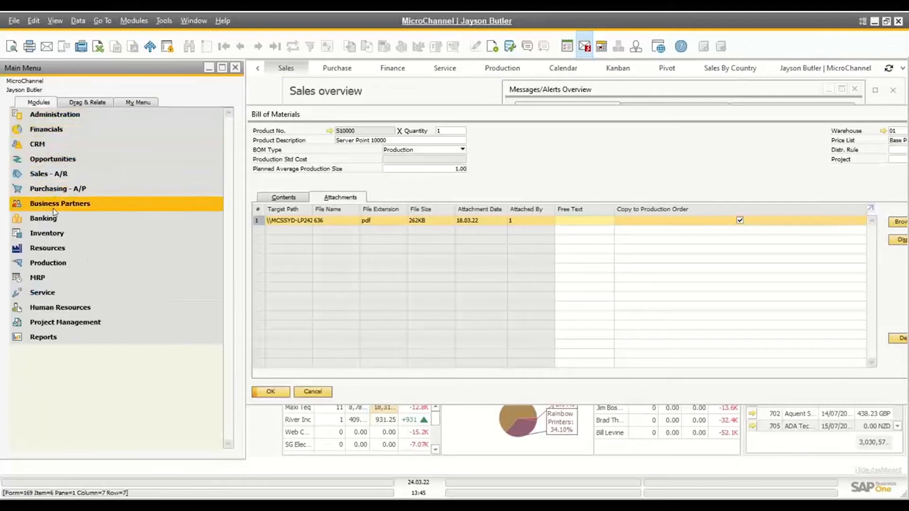
{"action": "left_click", "coordinate": [72, 264]}
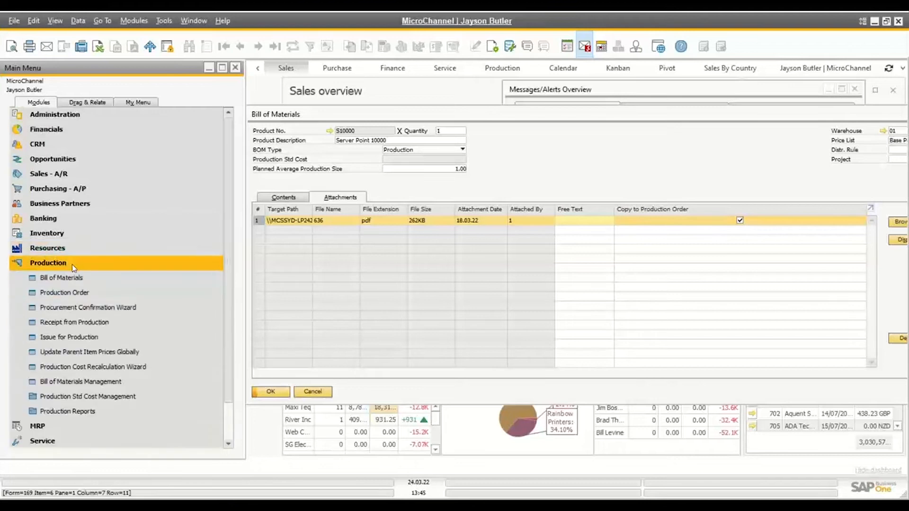
{"action": "left_click", "coordinate": [67, 289]}
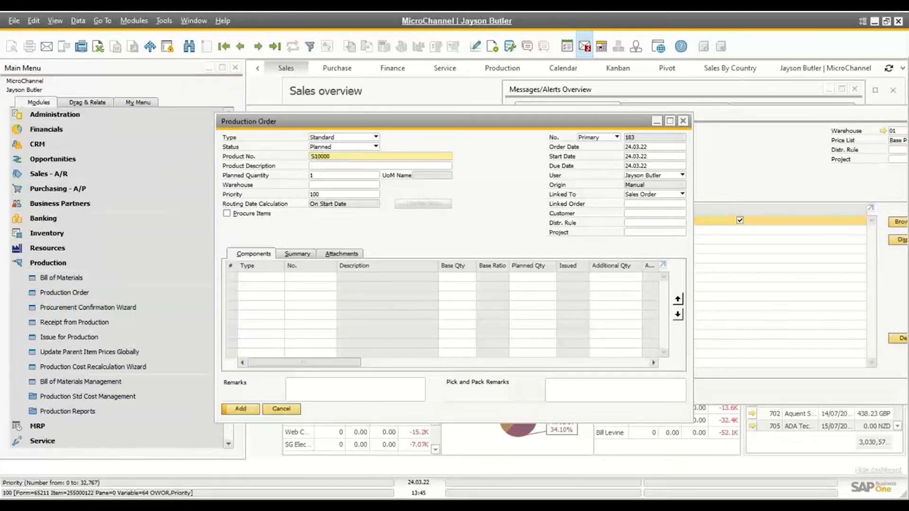
{"action": "key", "text": "Tab"}
{"action": "left_click", "coordinate": [339, 255]}
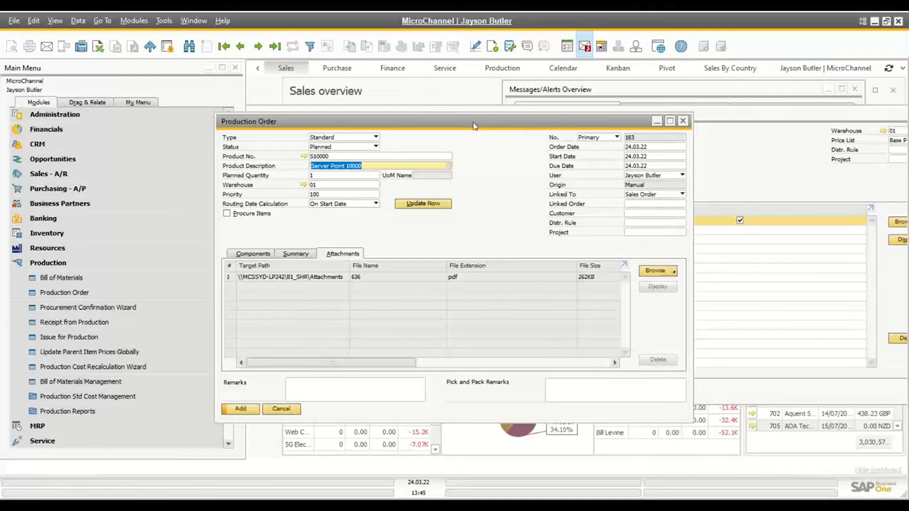
Enlarge the production order window to view its attachment, restore it, and place it below the bill of materials' attachment row
{"action": "double_click", "coordinate": [474, 124]}
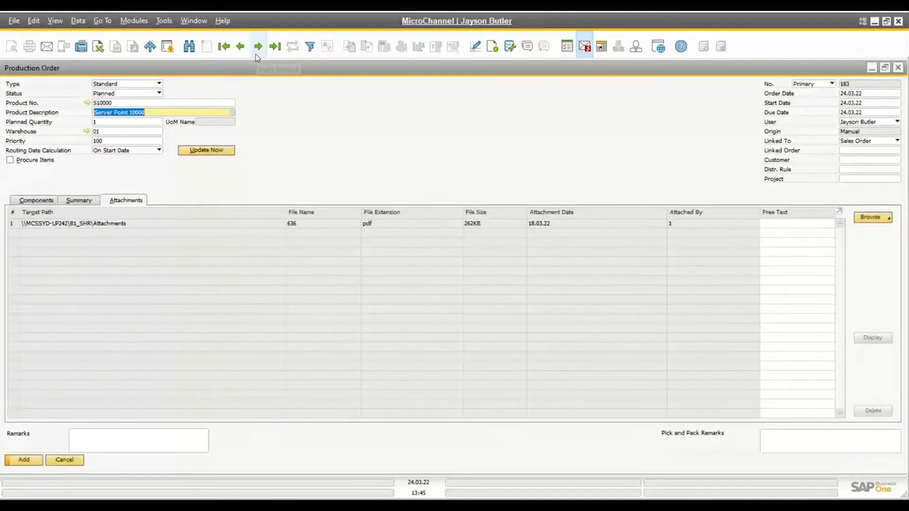
{"action": "double_click", "coordinate": [256, 67]}
{"action": "left_click_drag", "start_coordinate": [255, 67], "coordinate": [333, 243]}
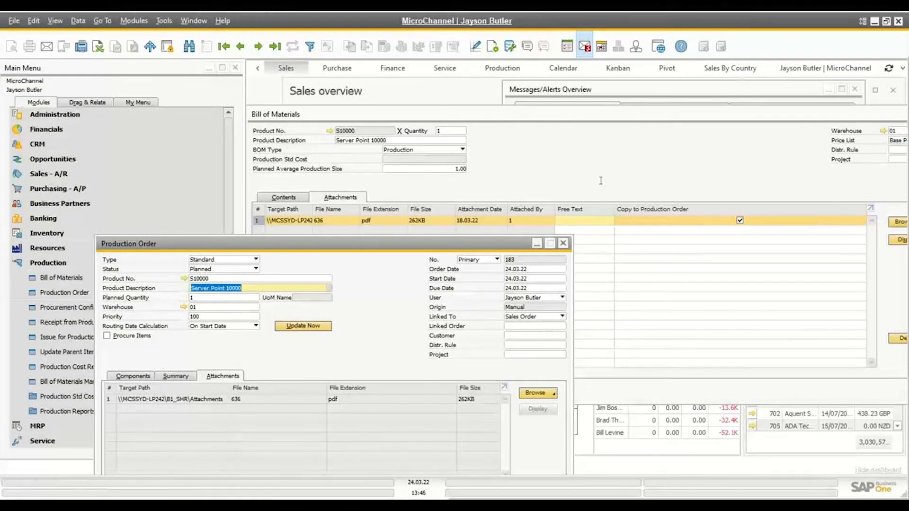
Discard the new production order without saving, and close the bill of materials and the expanded Production module
{"action": "left_click", "coordinate": [563, 242]}
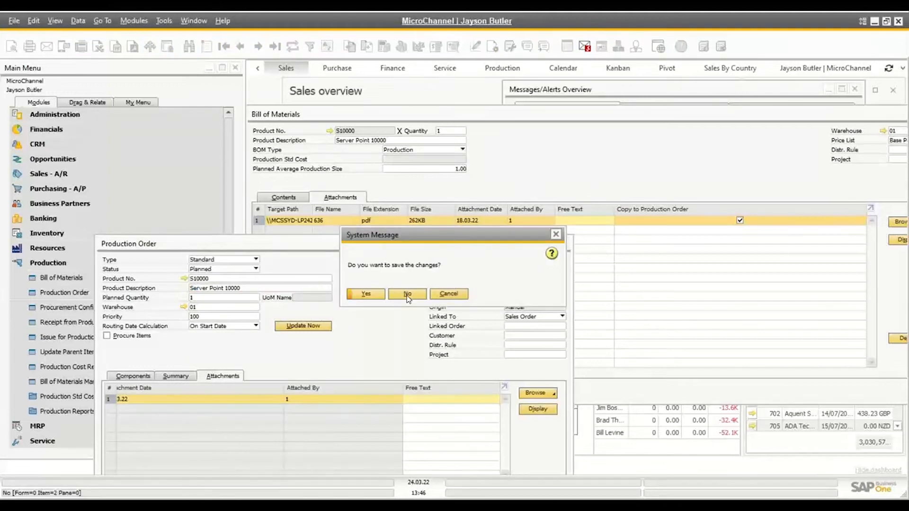
{"action": "left_click", "coordinate": [407, 293]}
{"action": "left_click", "coordinate": [272, 393]}
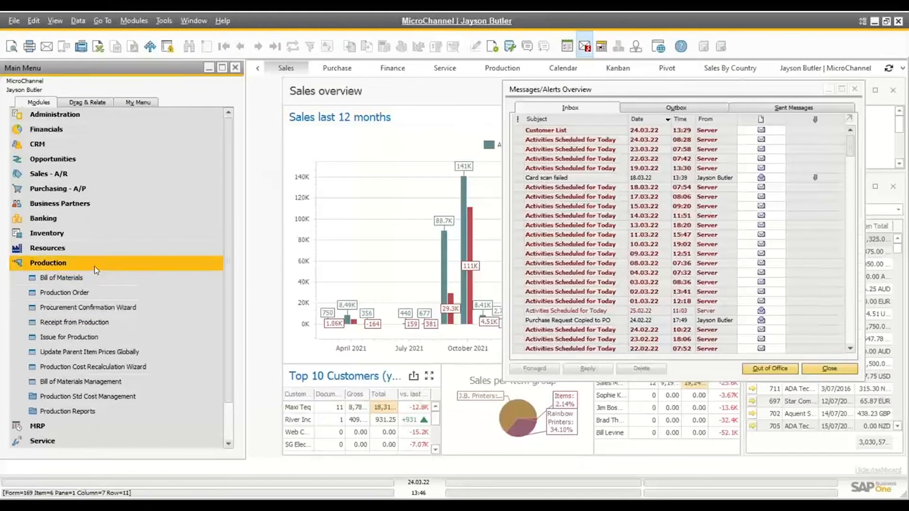
{"action": "left_click", "coordinate": [95, 266]}
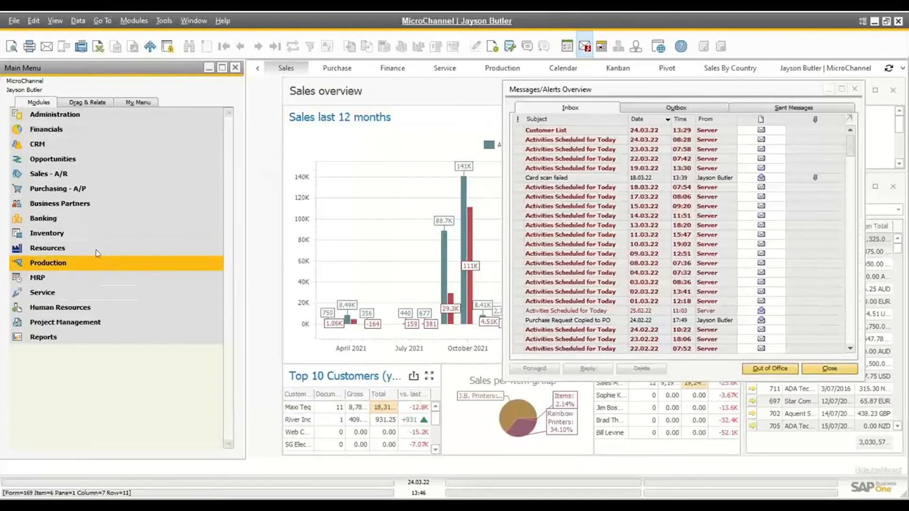
{"action": "left_click", "coordinate": [68, 187]}
{"action": "left_click", "coordinate": [76, 427]}
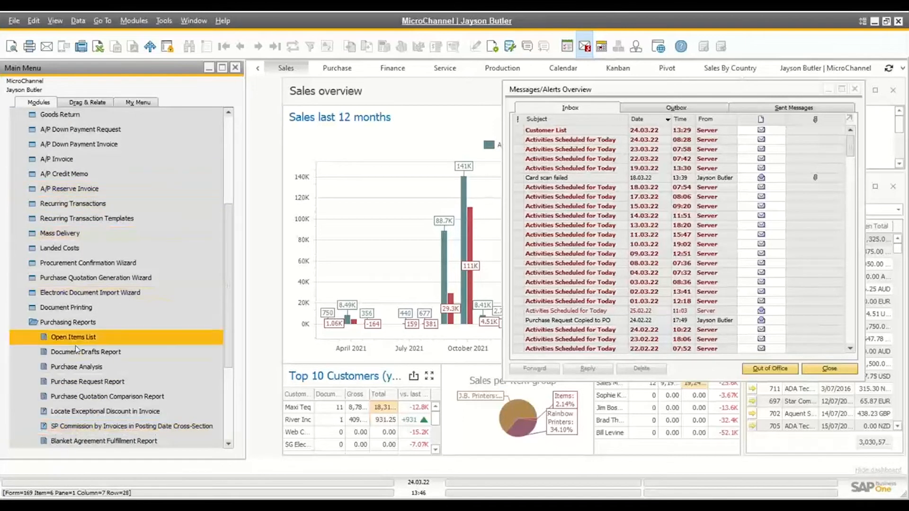
{"action": "scroll", "coordinate": [71, 142], "scroll_direction": "up", "scroll_amount": 5}
{"action": "left_click", "coordinate": [66, 188]}
Run the Blanket Agreement Fulfillment Report from the sales reports with its default selection criteria
{"action": "left_click", "coordinate": [66, 175]}
{"action": "left_click", "coordinate": [90, 412]}
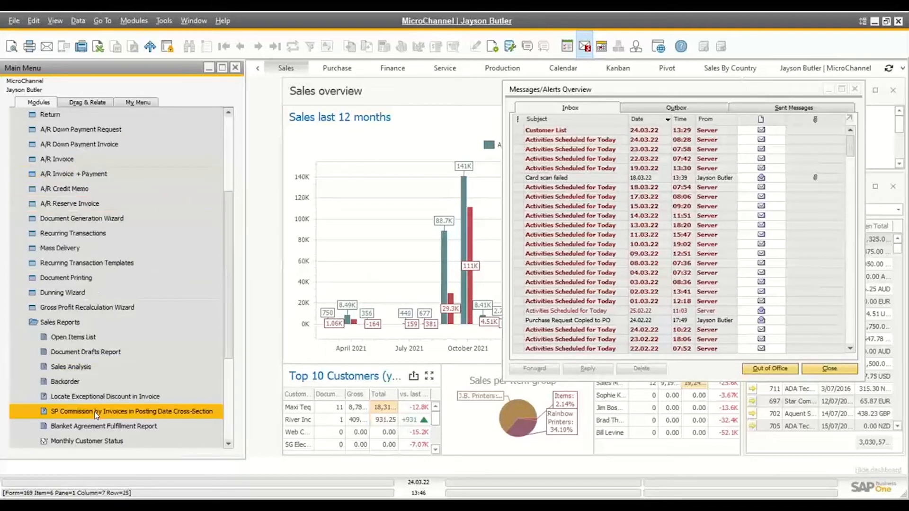
{"action": "left_click", "coordinate": [110, 426]}
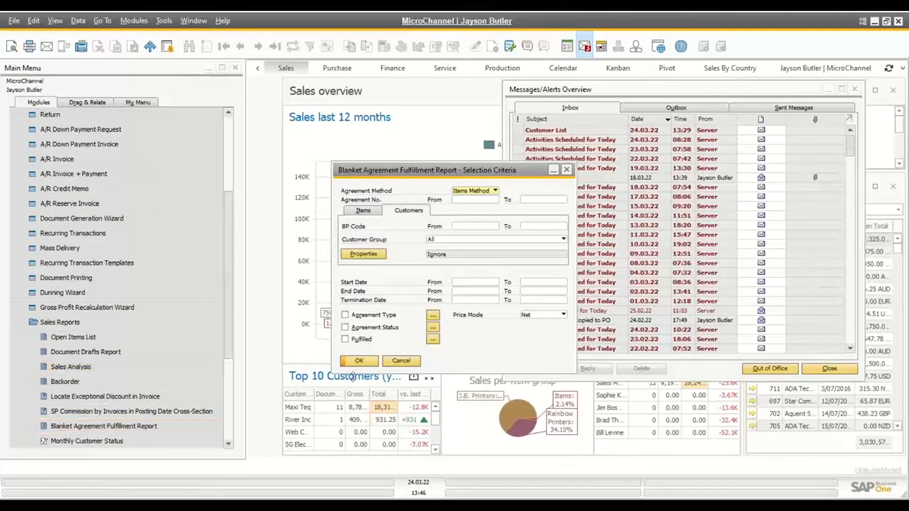
{"action": "left_click", "coordinate": [358, 358]}
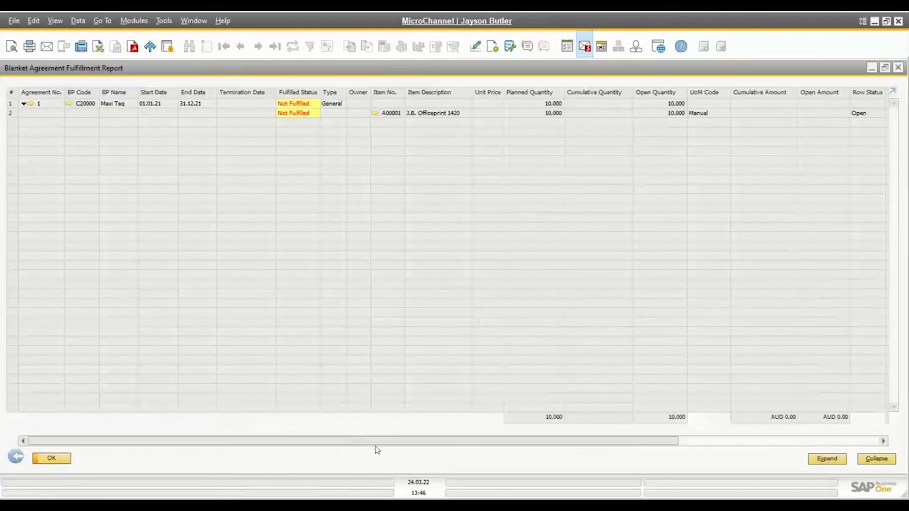
Look across the report's columns, and close the report, its selection criteria and the Messages/Alerts Overview
{"action": "left_click_drag", "start_coordinate": [374, 444], "coordinate": [137, 481]}
{"action": "left_click", "coordinate": [16, 457]}
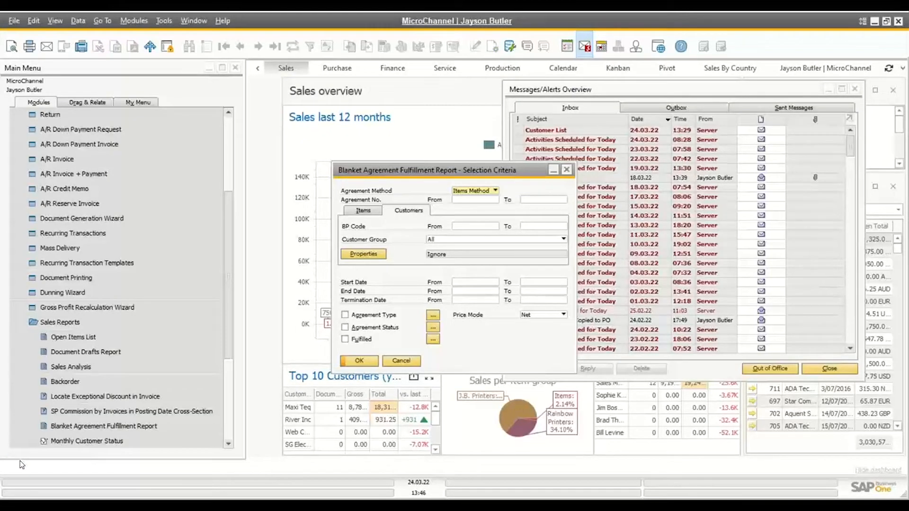
{"action": "left_click", "coordinate": [389, 362]}
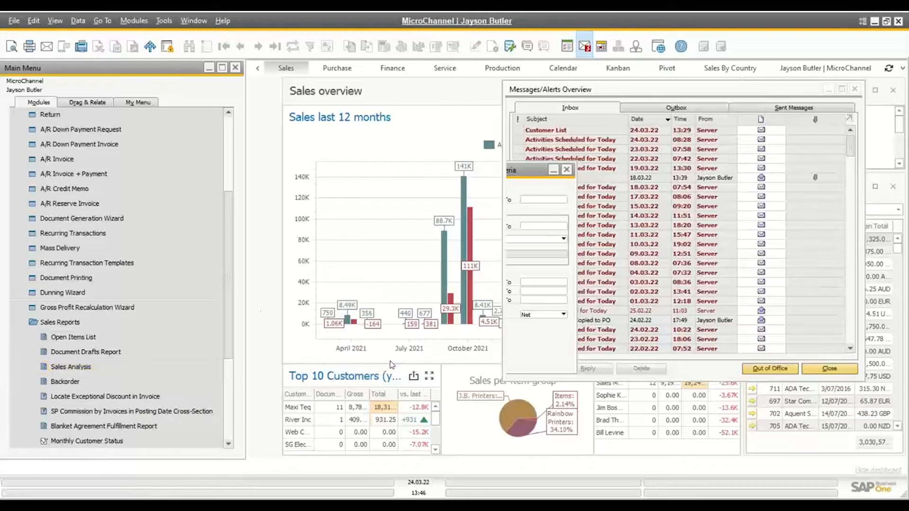
{"action": "left_click", "coordinate": [854, 88]}
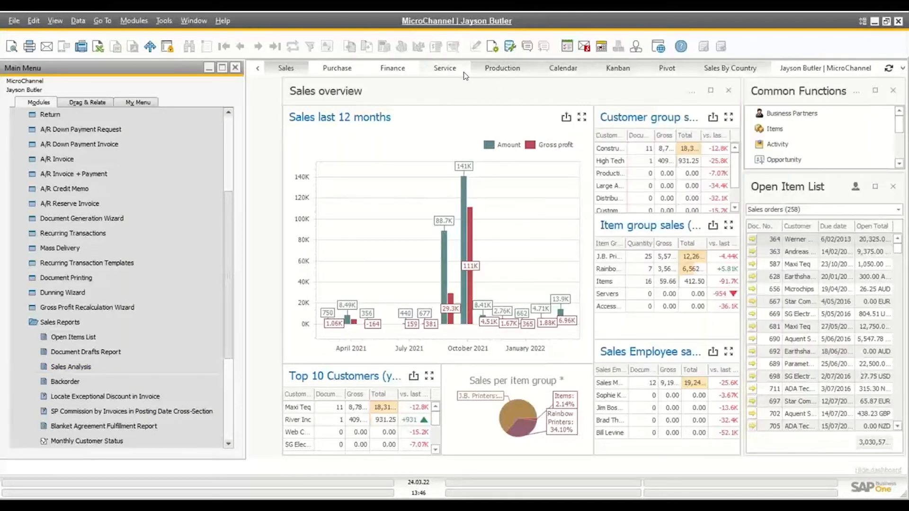
Run the Customer List query from the General category, make its SQL text editable, and close the query result
{"action": "left_click", "coordinate": [510, 46]}
{"action": "left_click", "coordinate": [179, 267]}
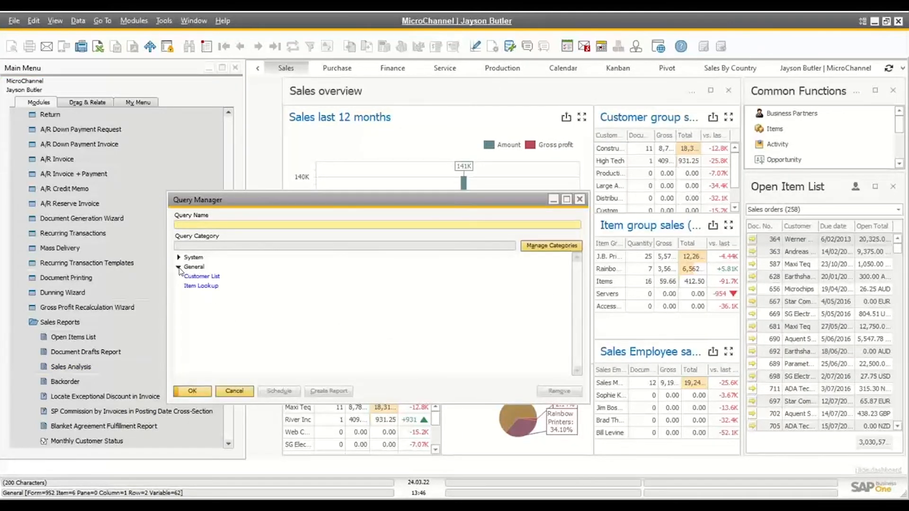
{"action": "left_click", "coordinate": [209, 277]}
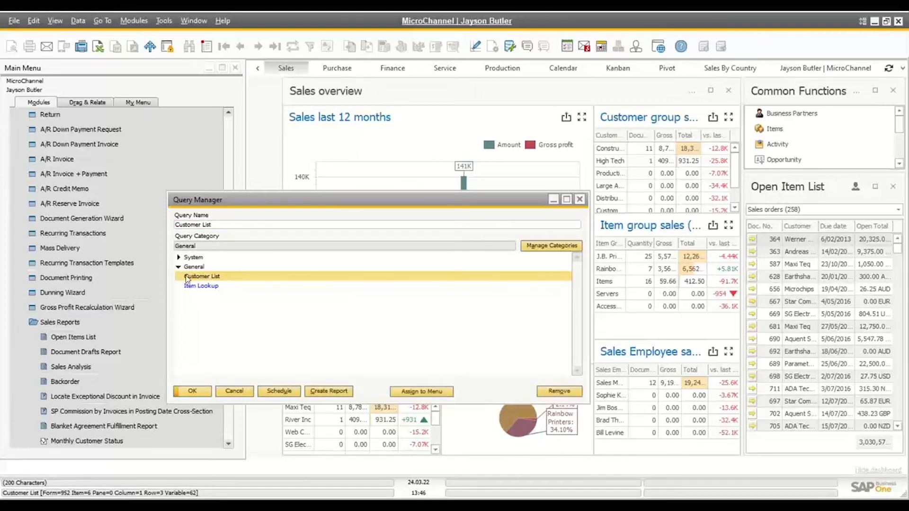
{"action": "double_click", "coordinate": [210, 277]}
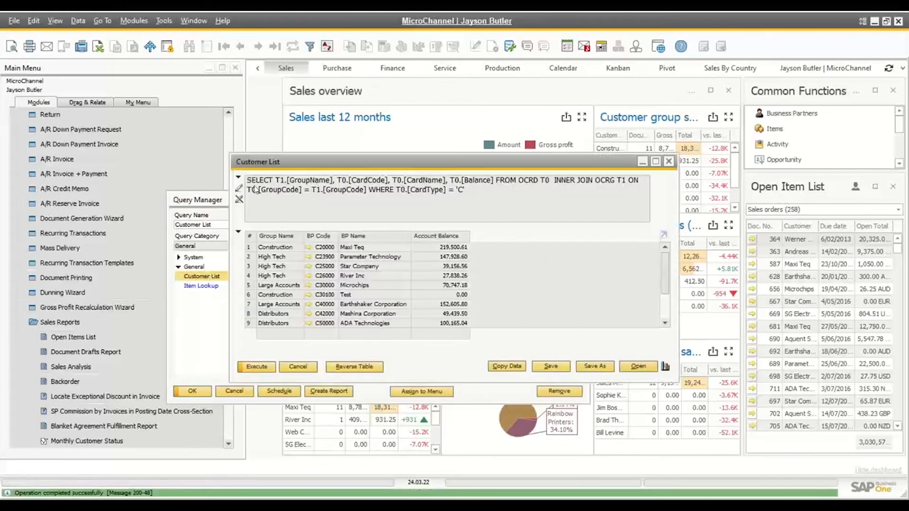
{"action": "left_click", "coordinate": [239, 188]}
{"action": "key", "text": "ctrl+a"}
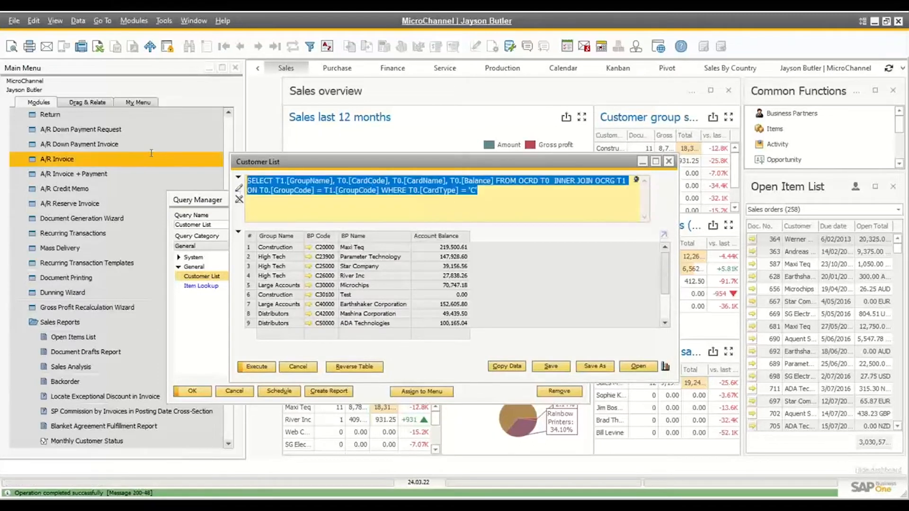
{"action": "left_click", "coordinate": [303, 366]}
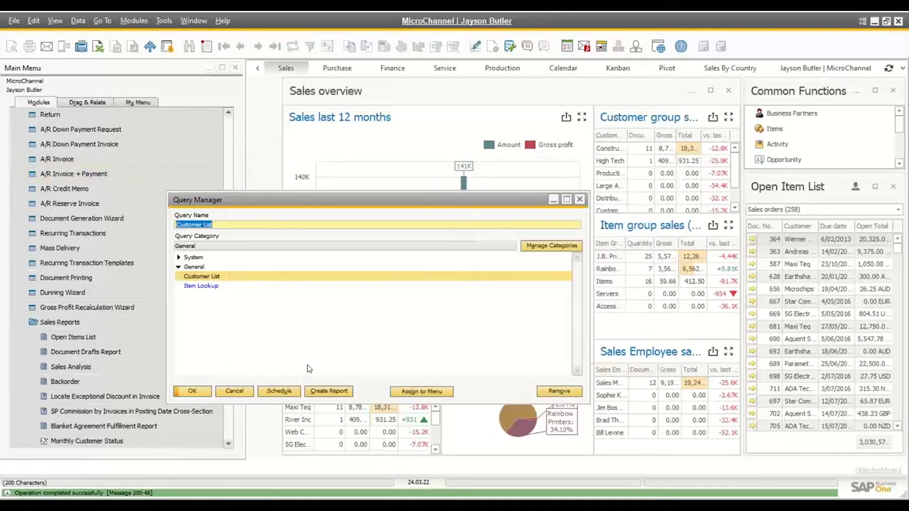
Open the Customer List query for editing without running it, and close both the query and the Query Manager
{"action": "right_click", "coordinate": [206, 280]}
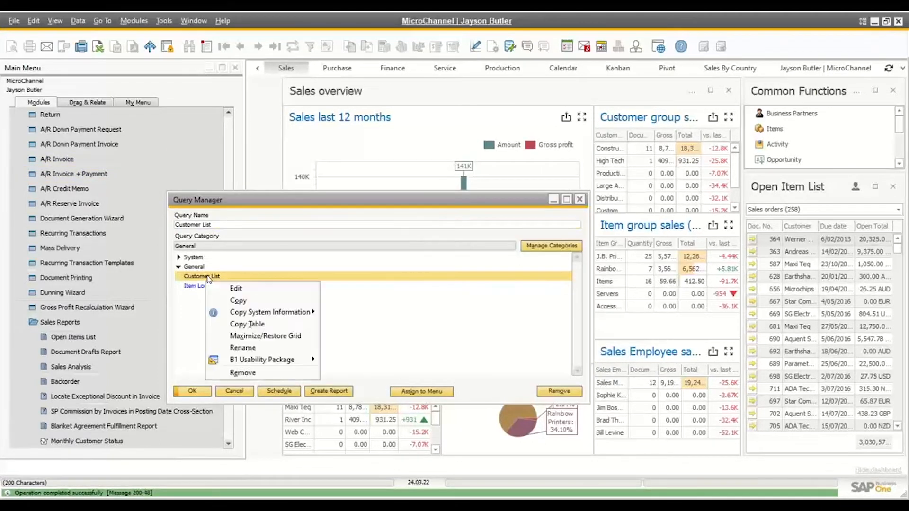
{"action": "left_click", "coordinate": [243, 289]}
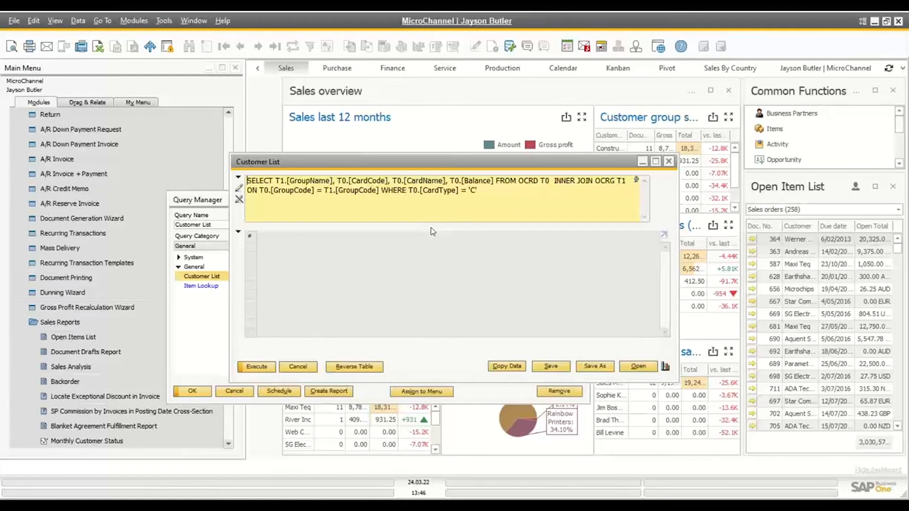
{"action": "left_click", "coordinate": [298, 366]}
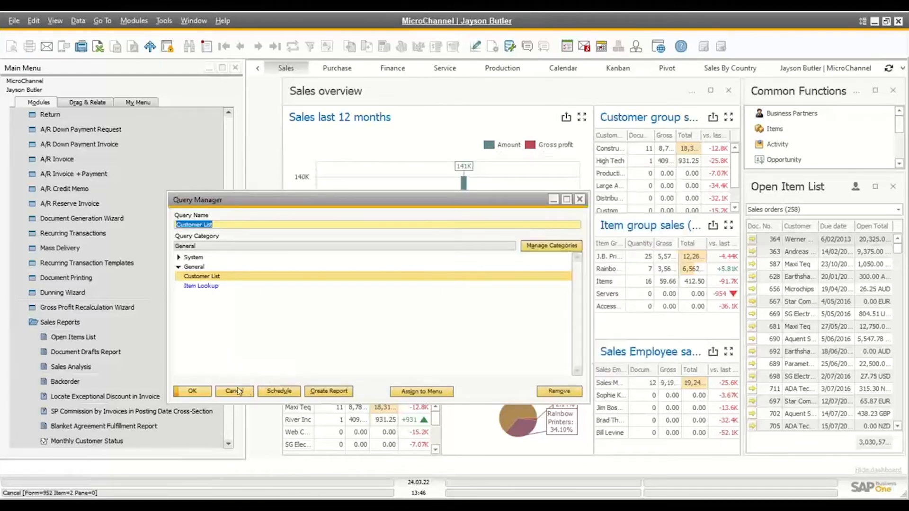
{"action": "left_click", "coordinate": [248, 391]}
Open Business Partner Master Data and show the first business partner record
{"action": "scroll", "coordinate": [119, 189], "scroll_direction": "up", "scroll_amount": 10}
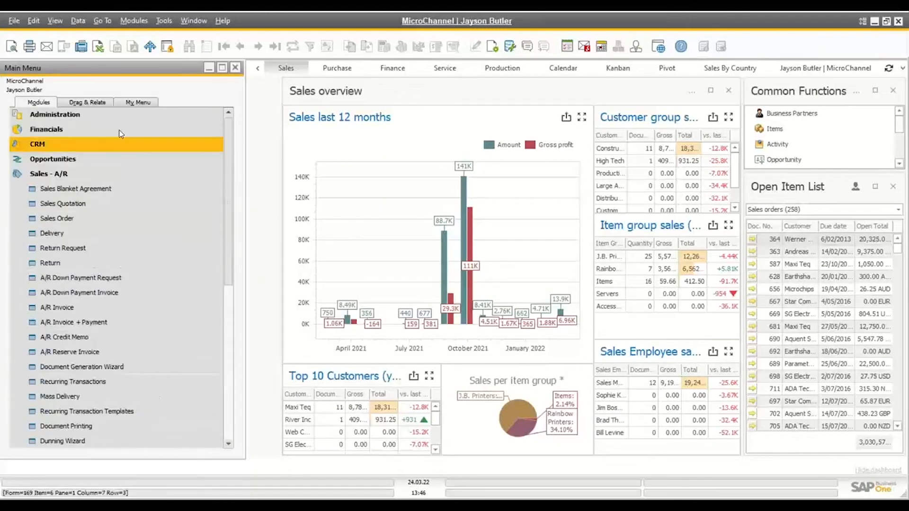
{"action": "left_click", "coordinate": [49, 173]}
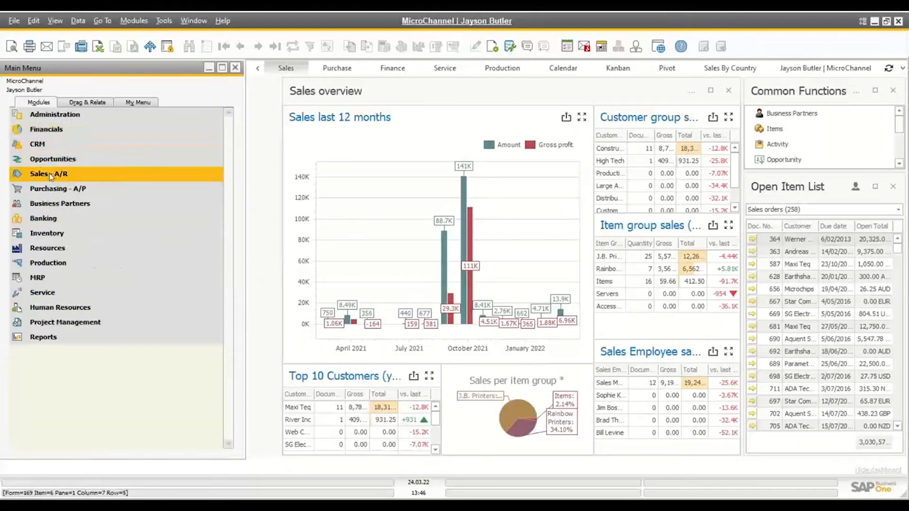
{"action": "left_click", "coordinate": [52, 204]}
{"action": "left_click", "coordinate": [74, 219]}
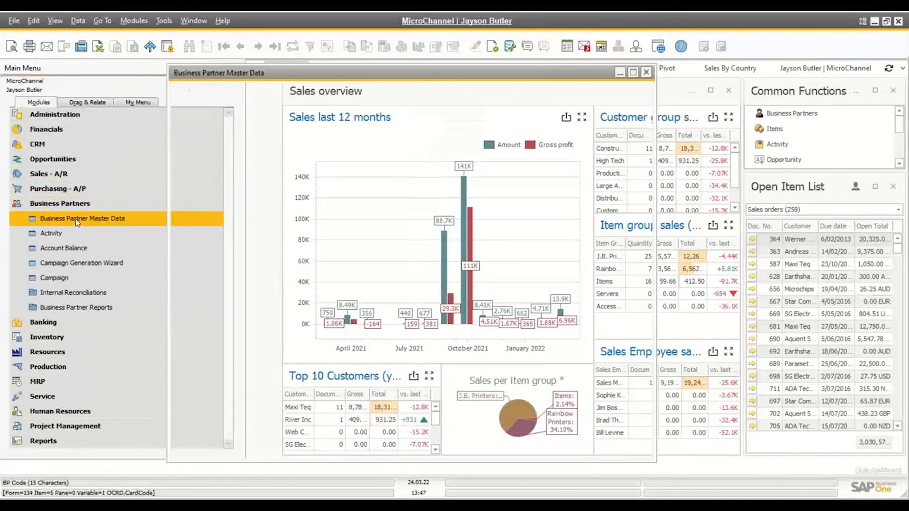
{"action": "left_click", "coordinate": [223, 46]}
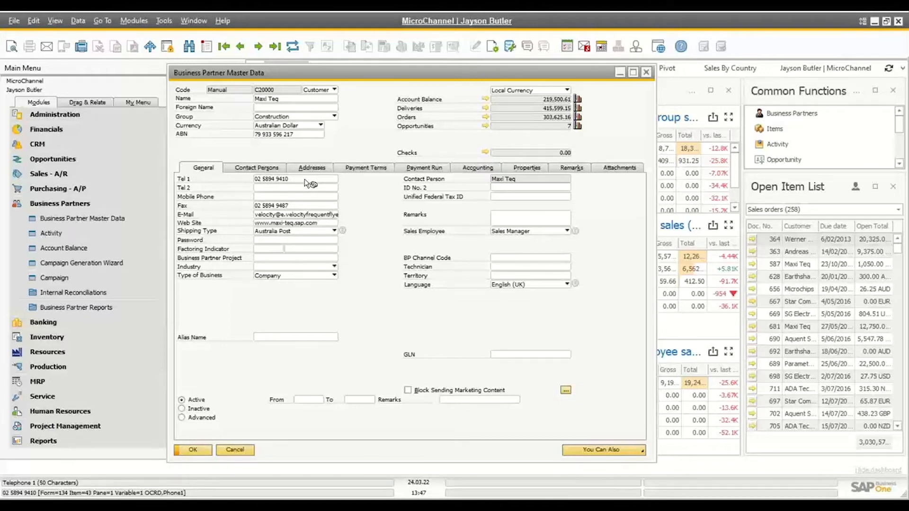
Open Item Master Data from the Inventory module, point out the Foreign Name field, and close the window
{"action": "left_click", "coordinate": [77, 206]}
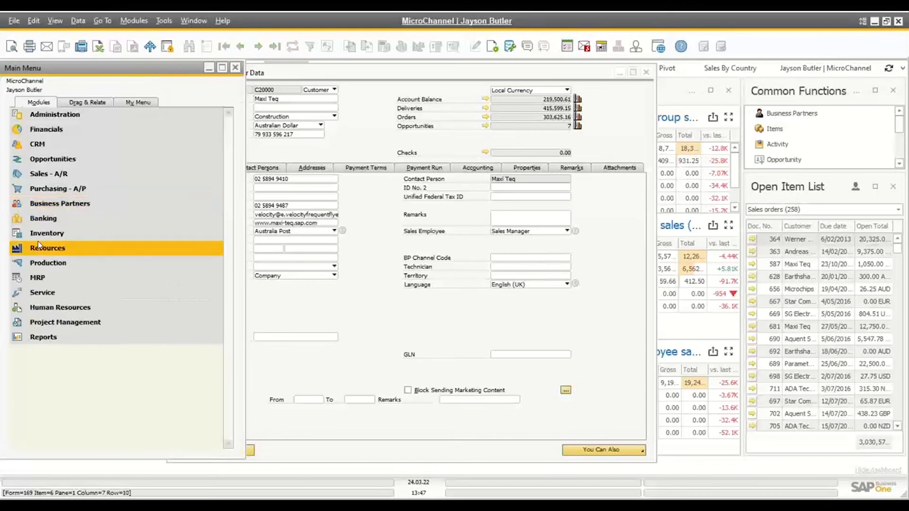
{"action": "left_click", "coordinate": [40, 234]}
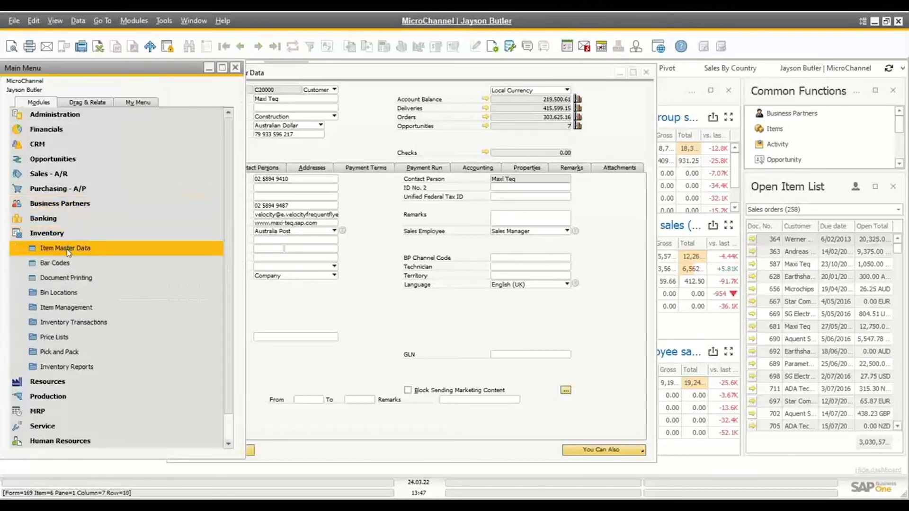
{"action": "left_click", "coordinate": [68, 249]}
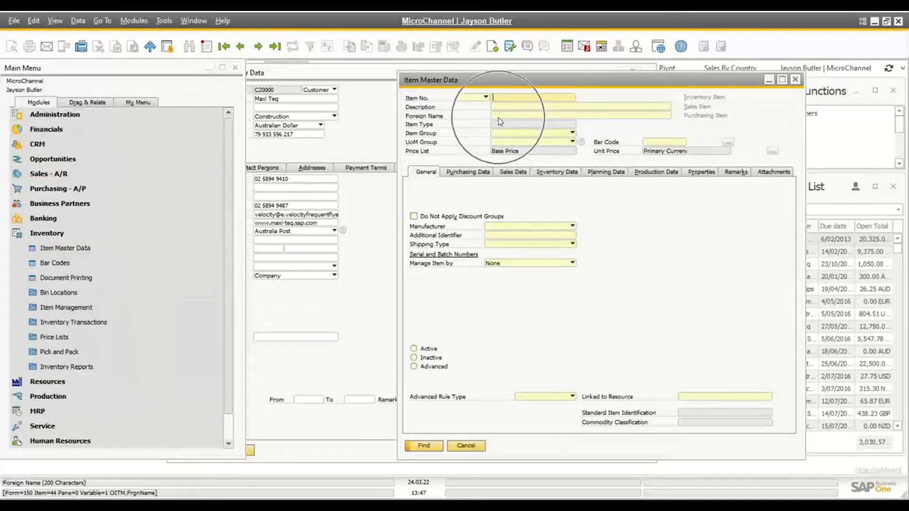
{"action": "left_click", "coordinate": [499, 116]}
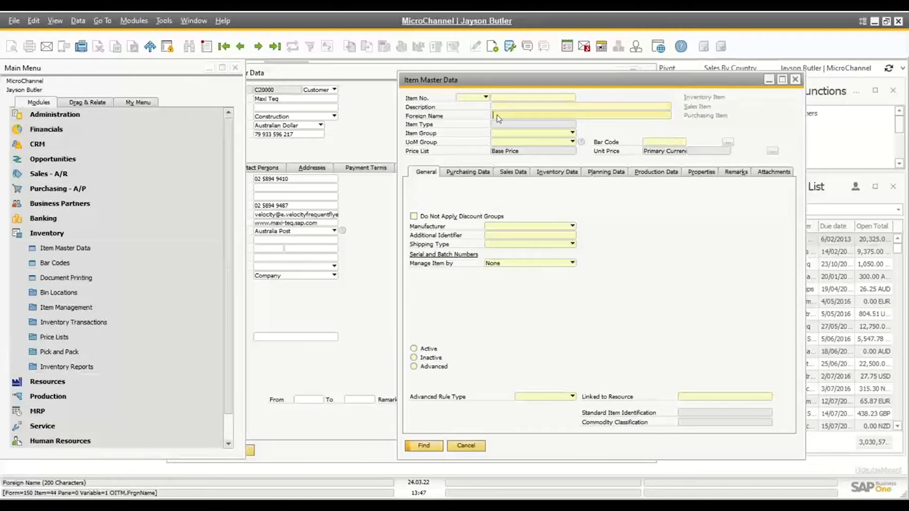
{"action": "left_click", "coordinate": [468, 447]}
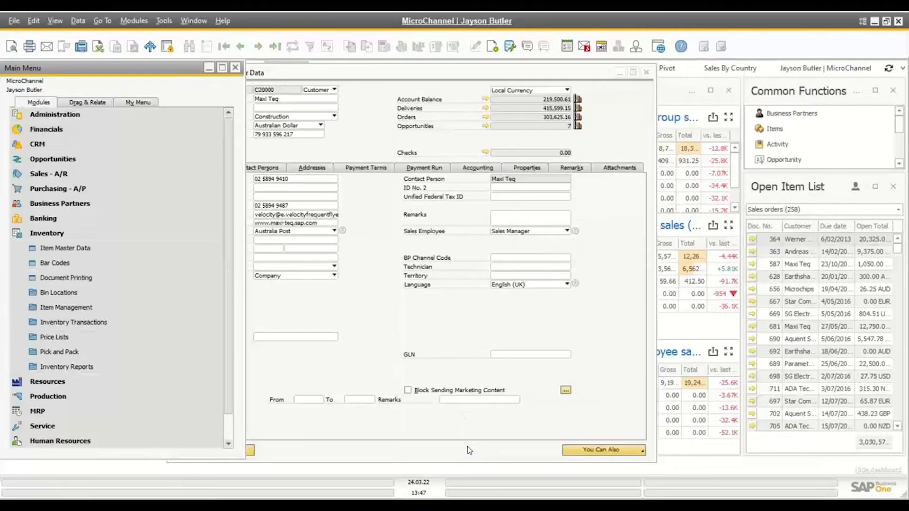
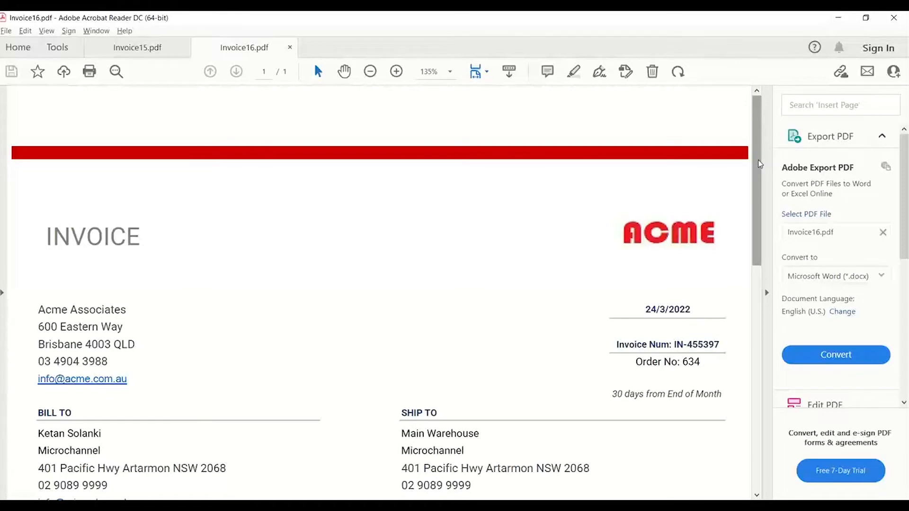
Review the date, order number, billing details and line items in Invoice16.pdf, and close all open PDF documents
{"action": "left_click_drag", "start_coordinate": [759, 164], "coordinate": [759, 250]}
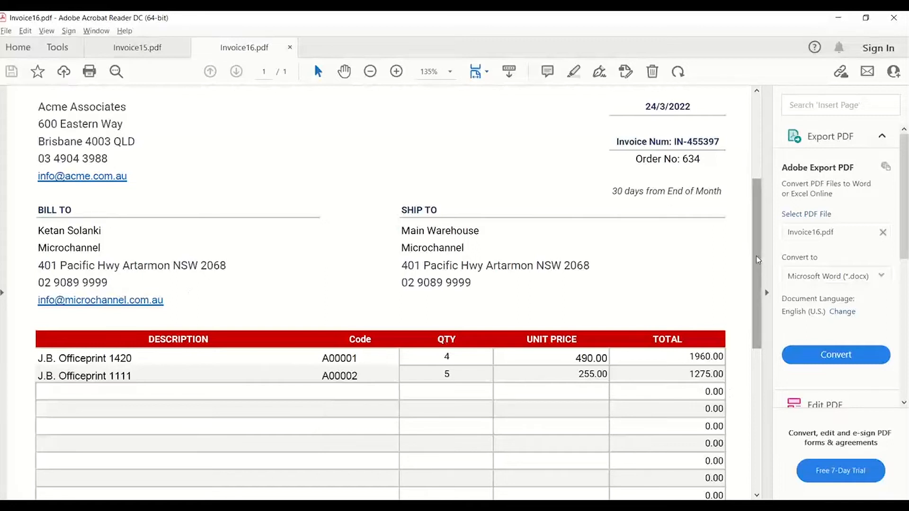
{"action": "left_click_drag", "start_coordinate": [760, 260], "coordinate": [730, 239]}
{"action": "left_click", "coordinate": [692, 190]}
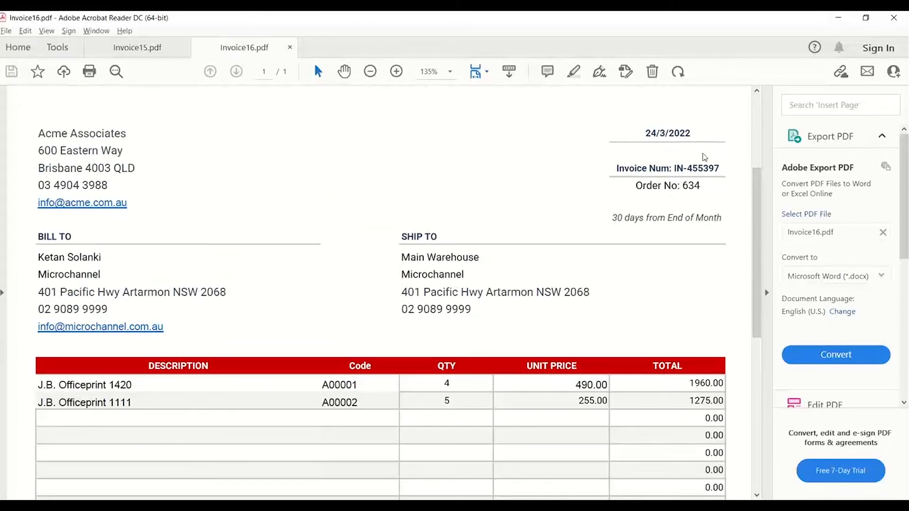
{"action": "left_click", "coordinate": [896, 19]}
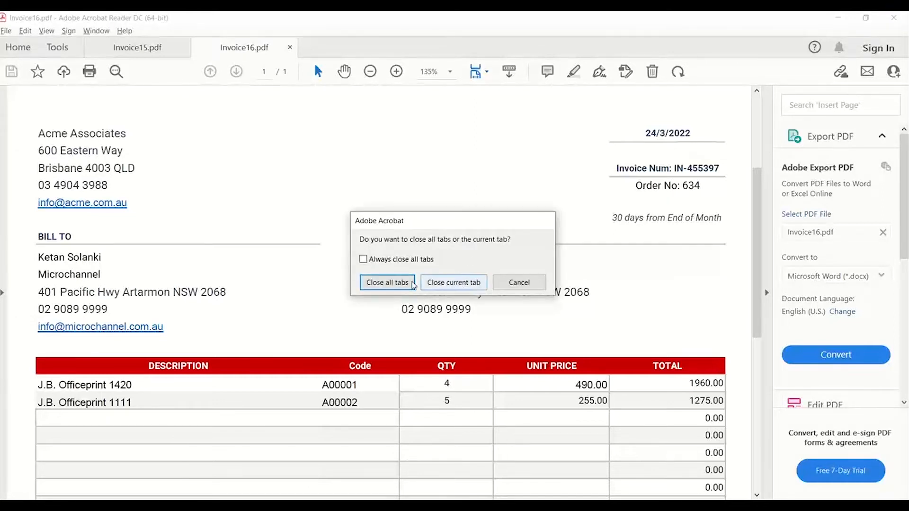
{"action": "left_click", "coordinate": [411, 283]}
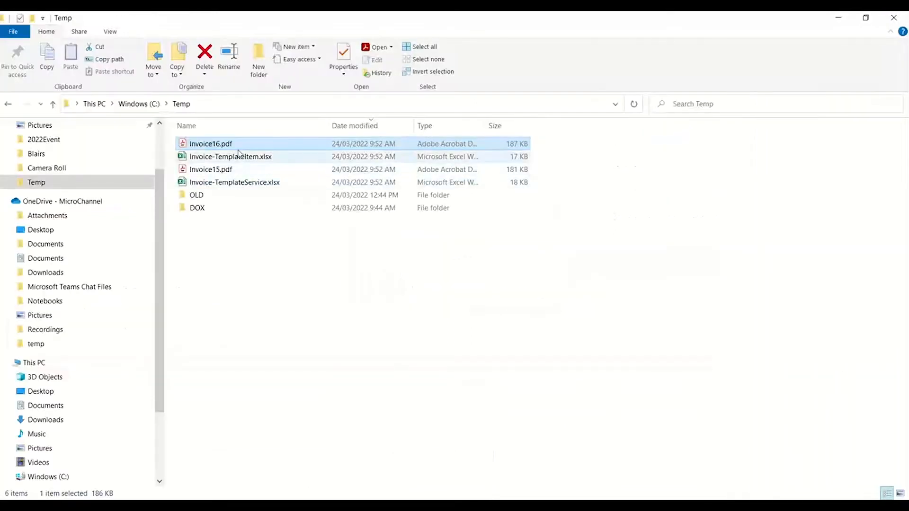
Copy Invoice16.pdf and Invoice15.pdf from the Temp folder into its DOX subfolder
{"action": "left_click", "coordinate": [215, 170], "text": "ctrl"}
{"action": "right_click", "coordinate": [215, 175]}
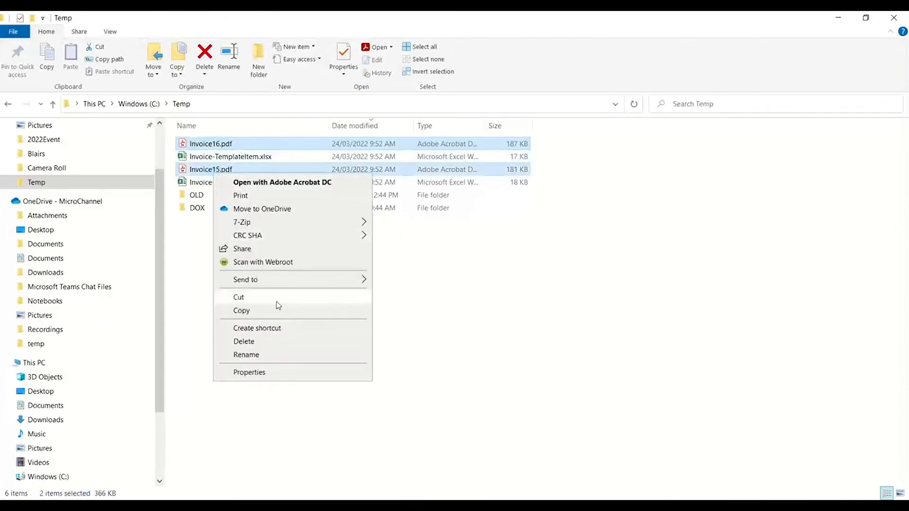
{"action": "left_click", "coordinate": [242, 311]}
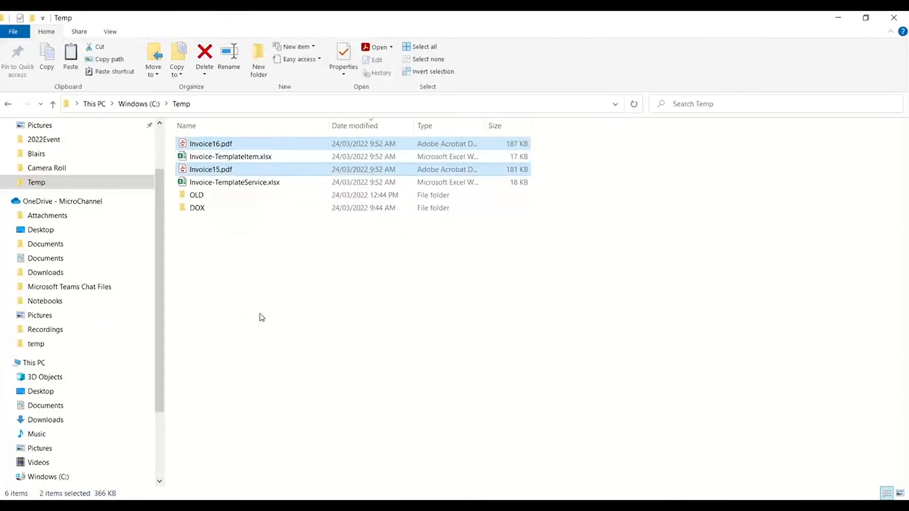
{"action": "double_click", "coordinate": [204, 211]}
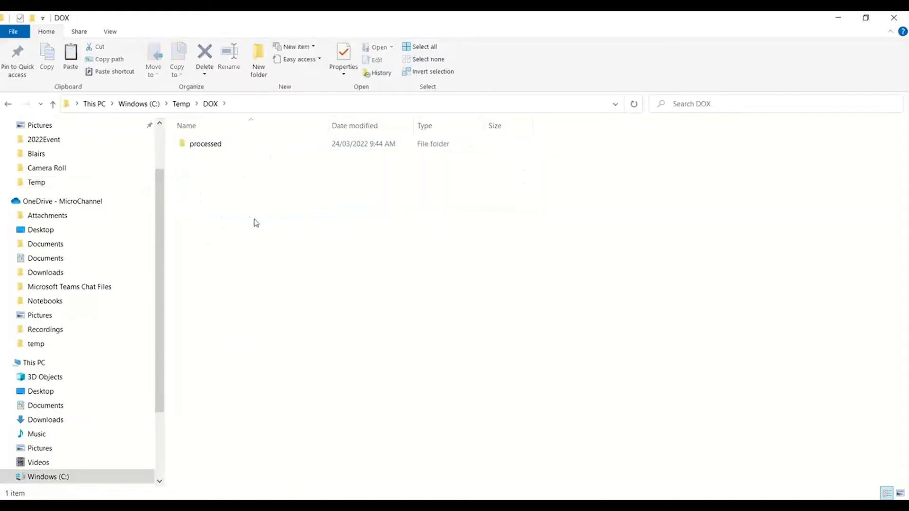
{"action": "key", "text": "ctrl+v"}
{"action": "left_click", "coordinate": [263, 247]}
Open the newest Invoice16 JSON file from the processed folder in Notepad to check its extraction status
{"action": "double_click", "coordinate": [214, 145]}
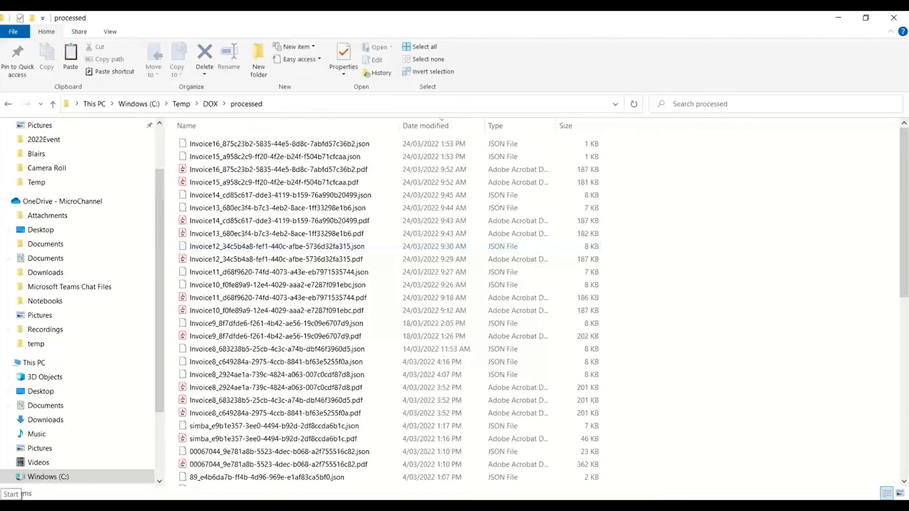
{"action": "left_click", "coordinate": [12, 495]}
{"action": "type", "text": "notepad"}
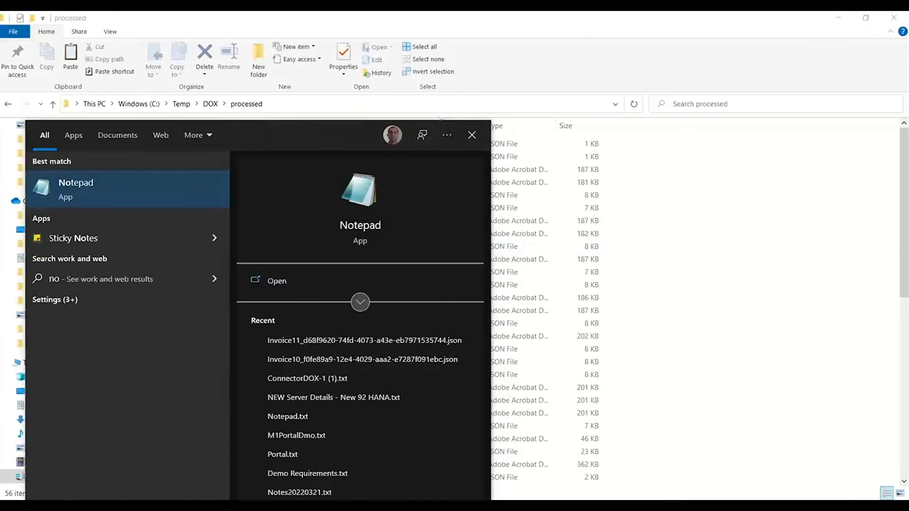
{"action": "key", "text": "Return"}
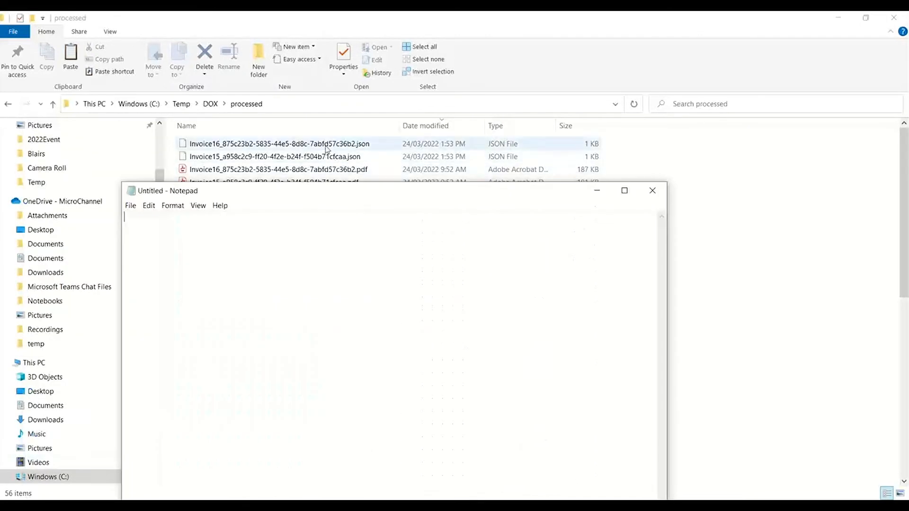
{"action": "left_click", "coordinate": [326, 147]}
{"action": "left_click_drag", "start_coordinate": [326, 147], "coordinate": [320, 233]}
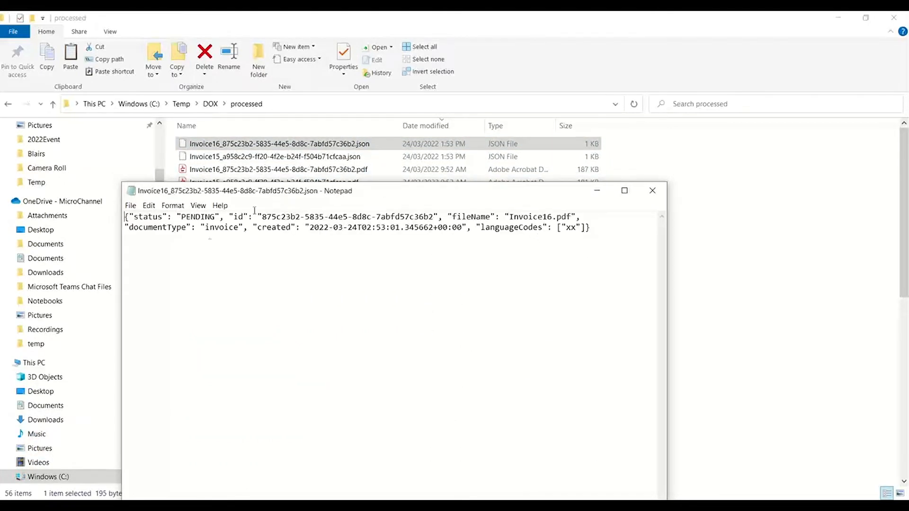
{"action": "key", "text": "ctrl"}
{"action": "key", "text": "ctrl"}
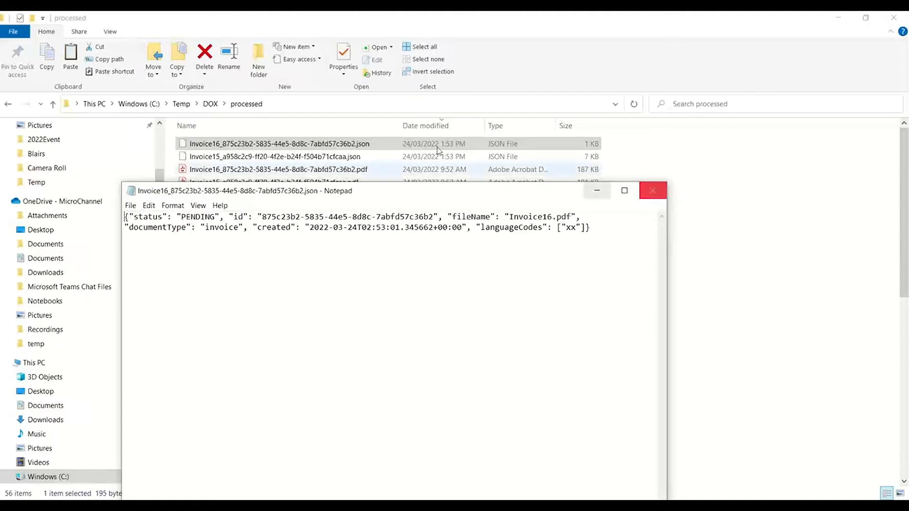
Load the Invoice15 JSON file into Notepad, highlight the document date's raw value, and close Notepad
{"action": "left_click", "coordinate": [333, 160]}
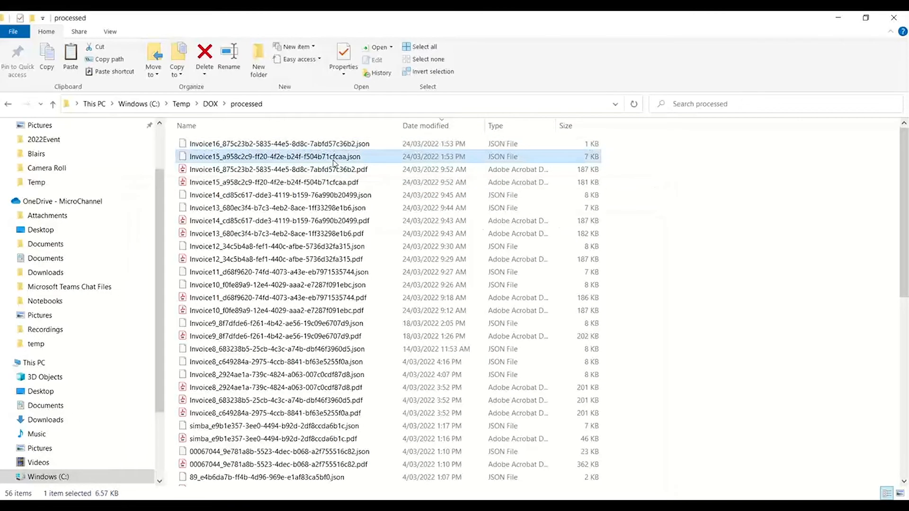
{"action": "key", "text": "alt+Tab"}
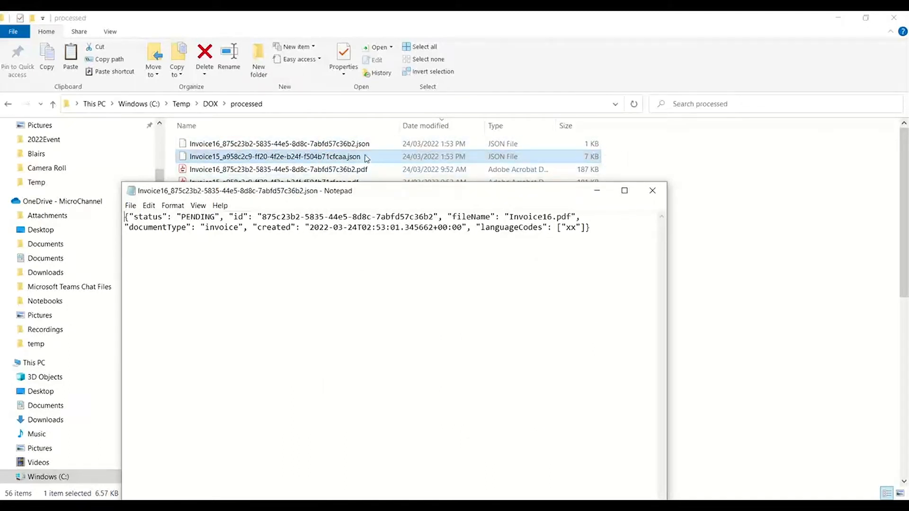
{"action": "left_click_drag", "start_coordinate": [367, 158], "coordinate": [360, 239]}
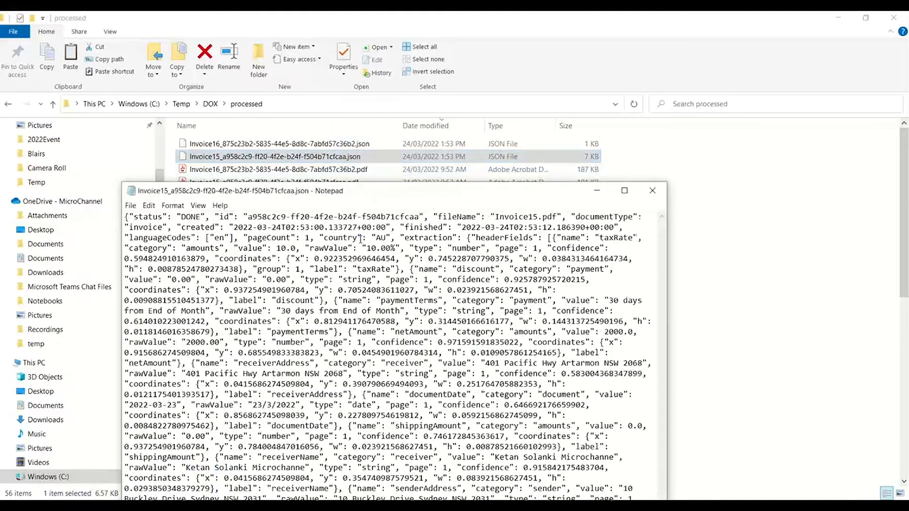
{"action": "left_click_drag", "start_coordinate": [324, 193], "coordinate": [329, 79]}
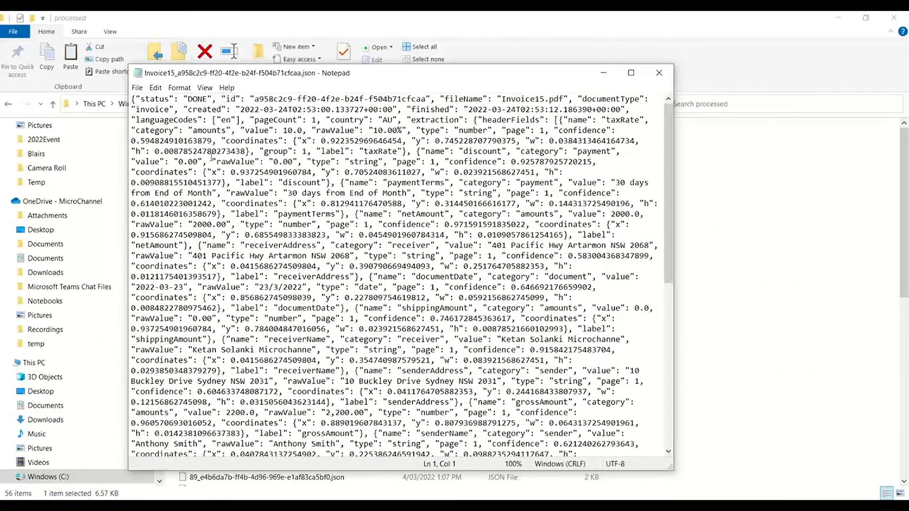
{"action": "double_click", "coordinate": [264, 287]}
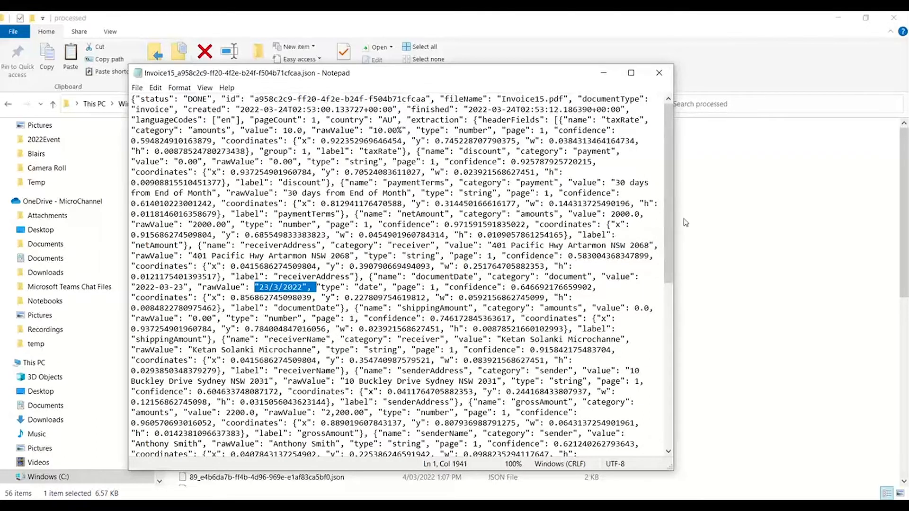
{"action": "left_click_drag", "start_coordinate": [667, 231], "coordinate": [665, 82]}
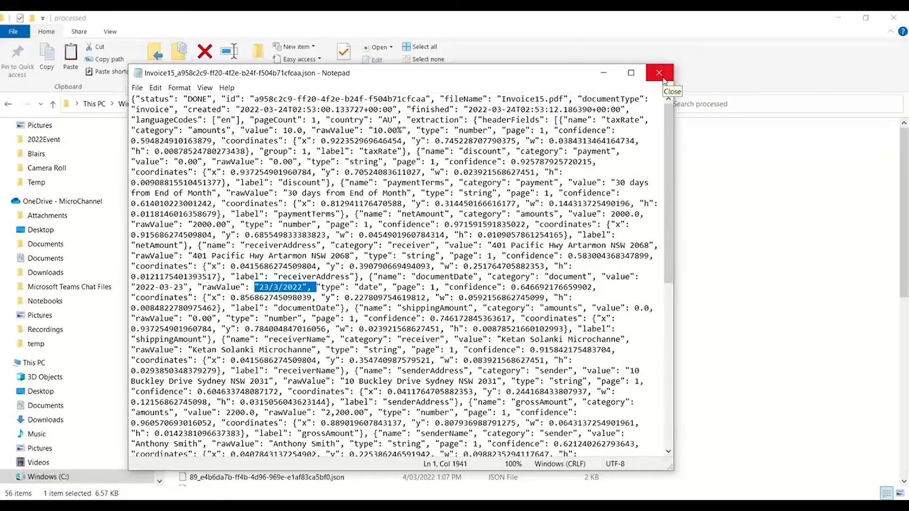
{"action": "left_click", "coordinate": [662, 79]}
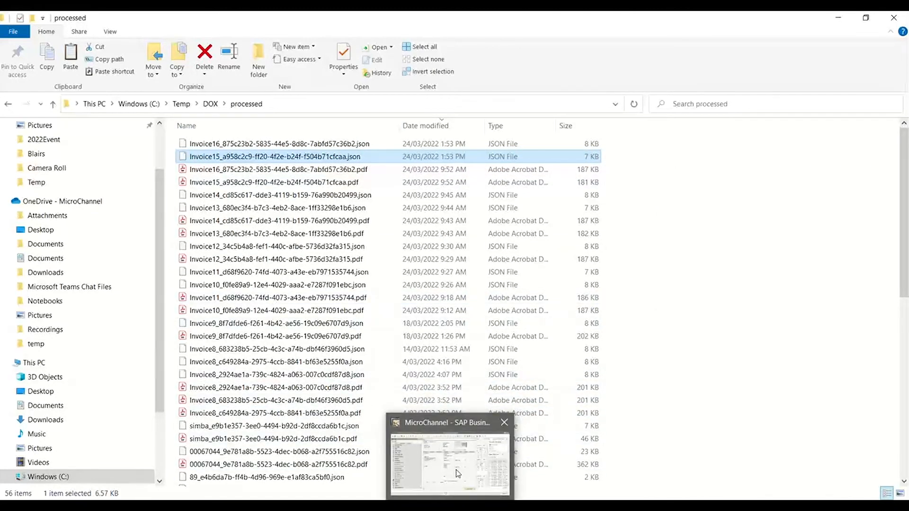
Switch to SAP Business One, close Business Partner Master Data, and start the Electronic Document Import Wizard from Purchasing - A/P
{"action": "left_click", "coordinate": [455, 470]}
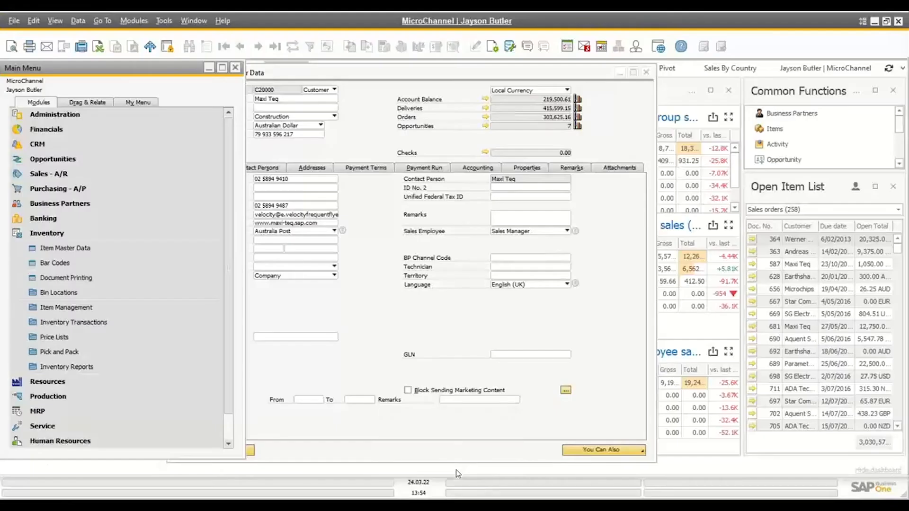
{"action": "left_click", "coordinate": [646, 72]}
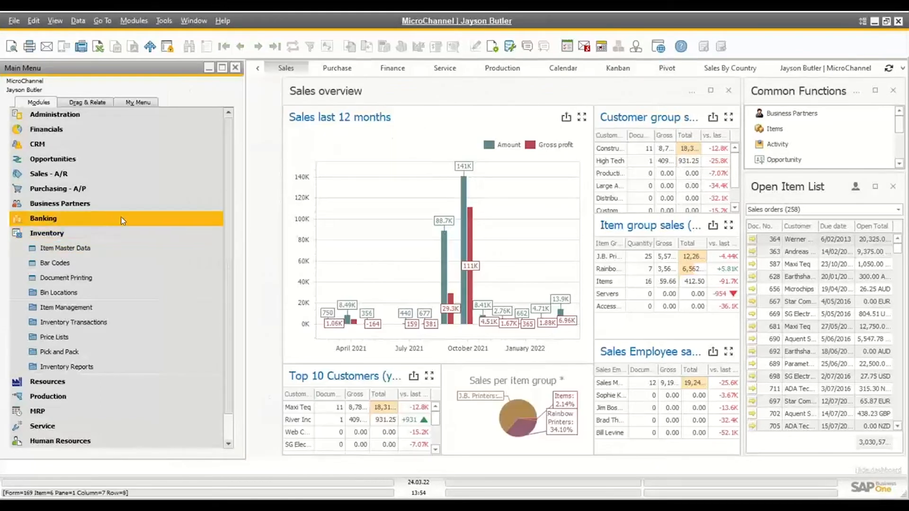
{"action": "left_click", "coordinate": [100, 234]}
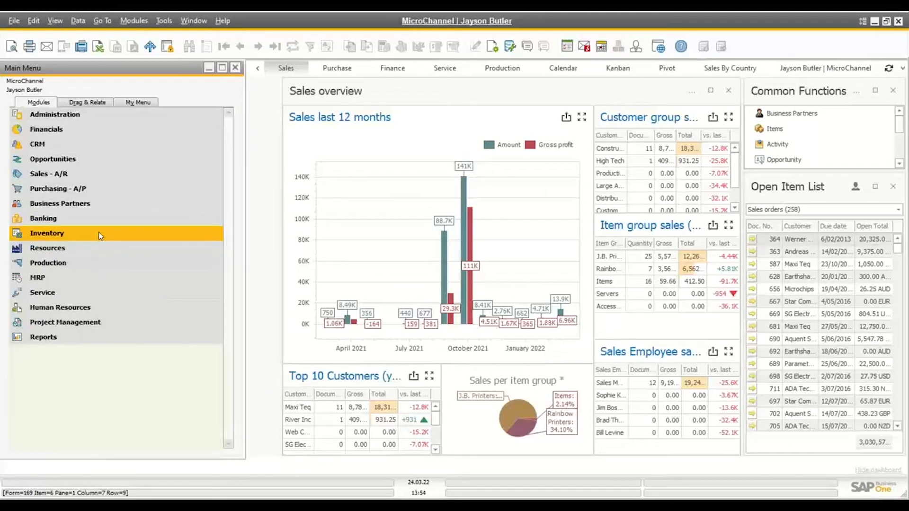
{"action": "left_click", "coordinate": [97, 188]}
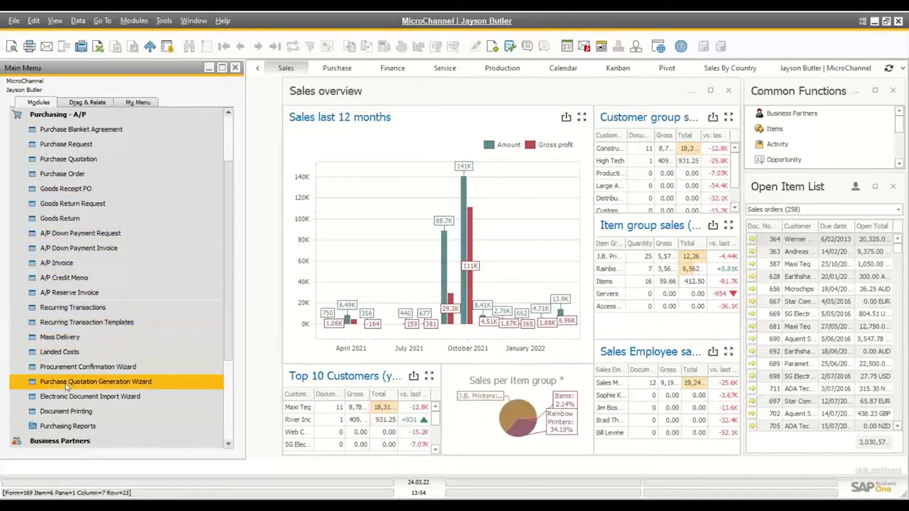
{"action": "left_click", "coordinate": [65, 396]}
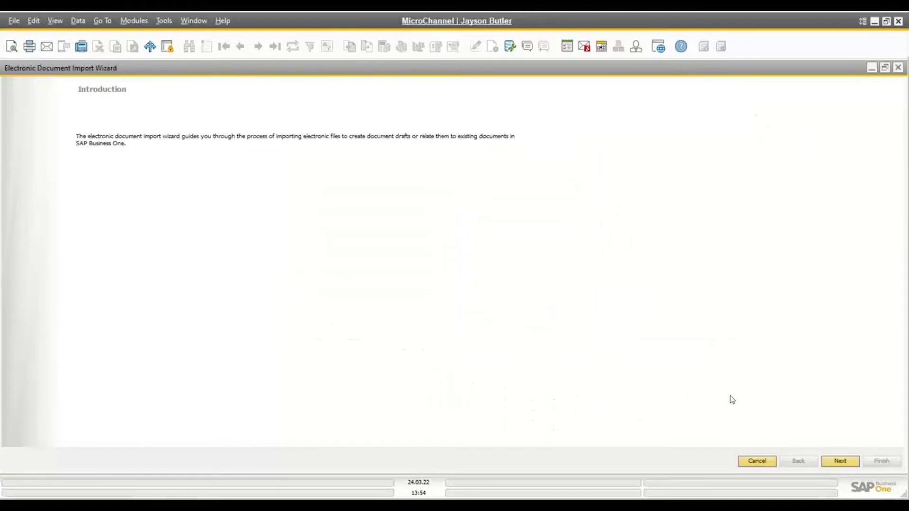
Advance to Sources and Selections, examine the document type and import format options in the import setup, and close it without changes
{"action": "left_click", "coordinate": [841, 462]}
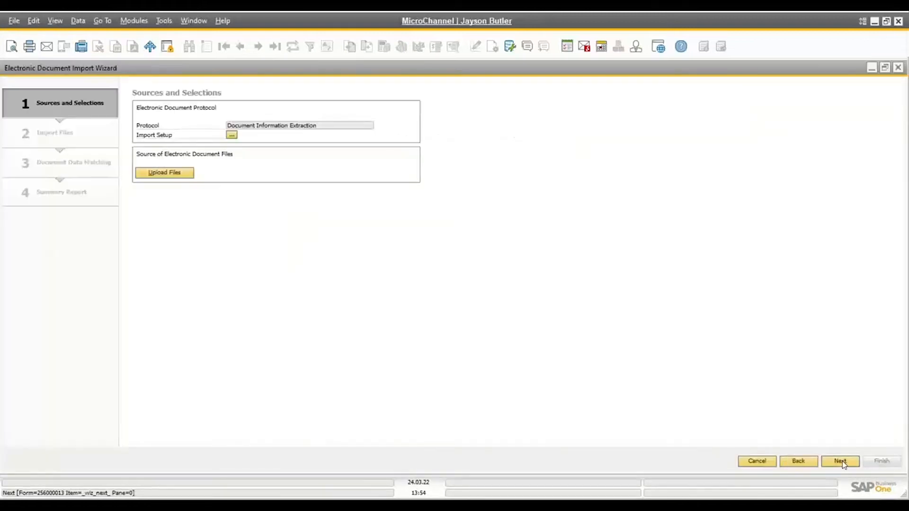
{"action": "left_click", "coordinate": [232, 135]}
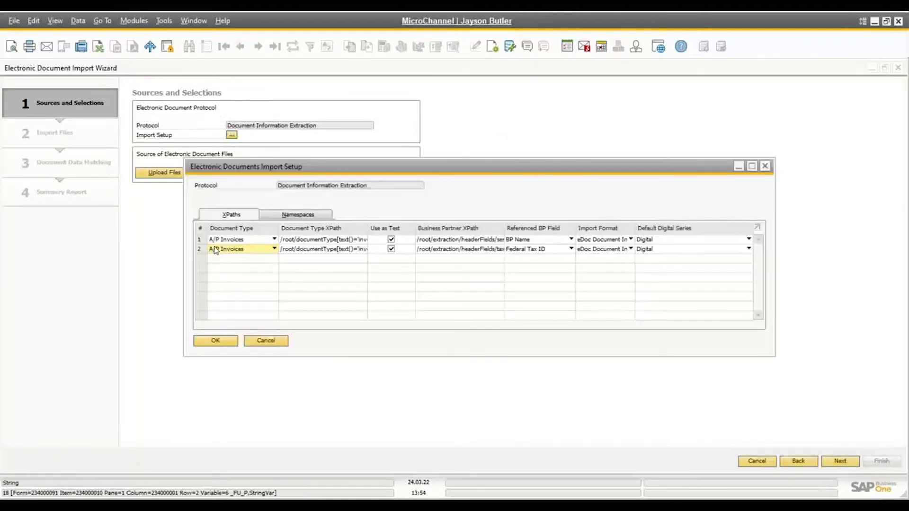
{"action": "left_click", "coordinate": [263, 239]}
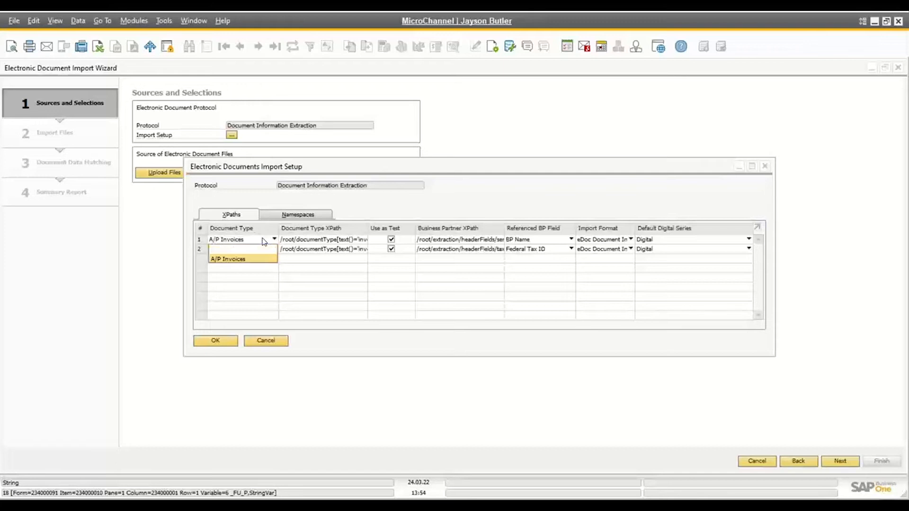
{"action": "left_click", "coordinate": [264, 241]}
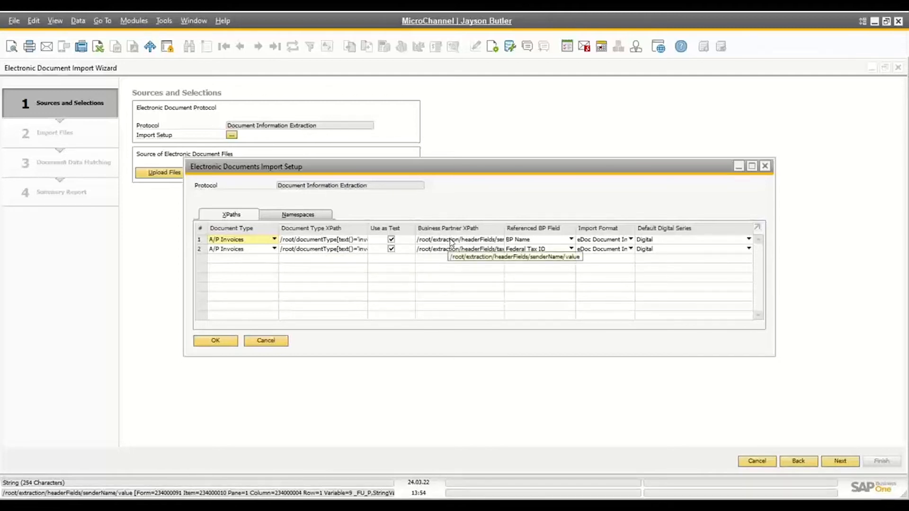
{"action": "left_click", "coordinate": [614, 241]}
{"action": "left_click", "coordinate": [613, 242]}
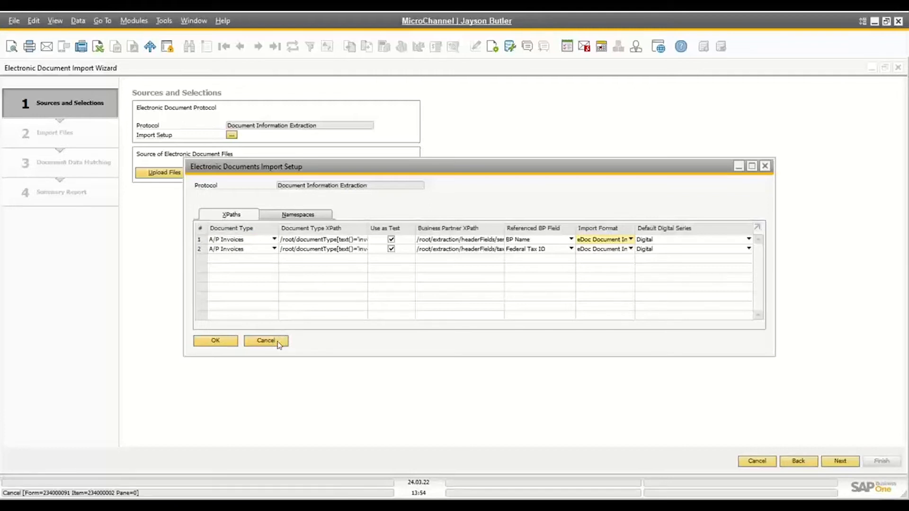
{"action": "left_click", "coordinate": [279, 342]}
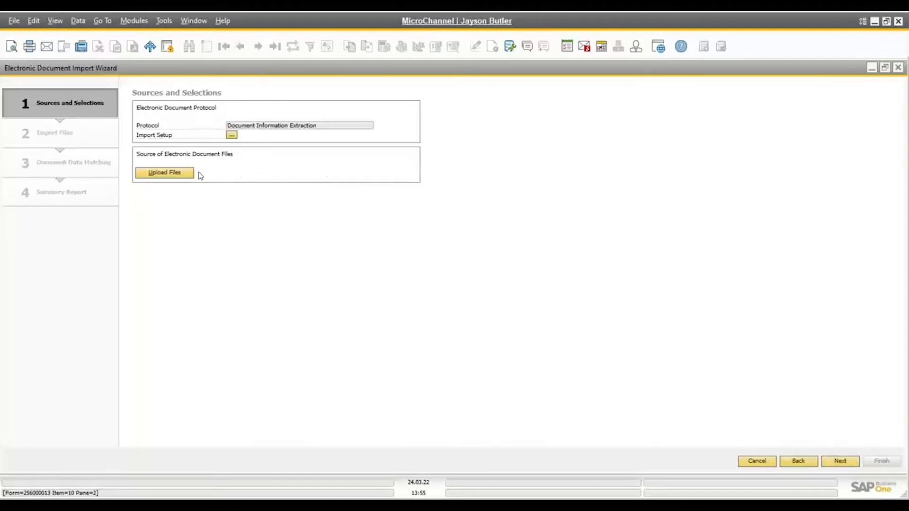
Upload the electronic document files and restrict the import file list to Determined status by excluding Error and Aborted
{"action": "left_click", "coordinate": [171, 173]}
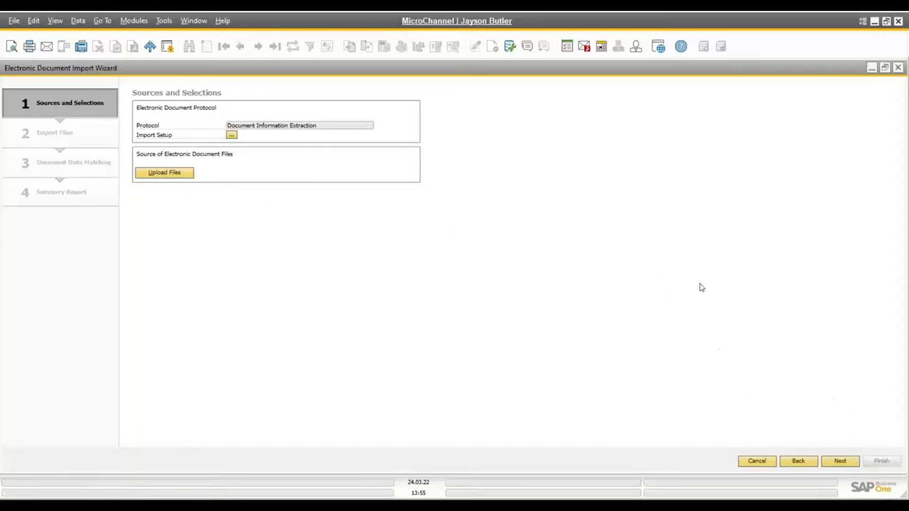
{"action": "left_click", "coordinate": [846, 463]}
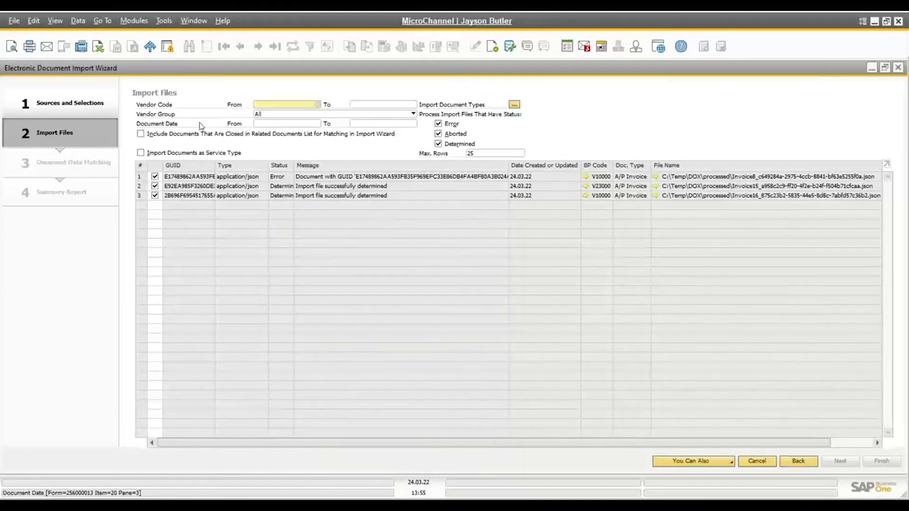
{"action": "left_click", "coordinate": [438, 133]}
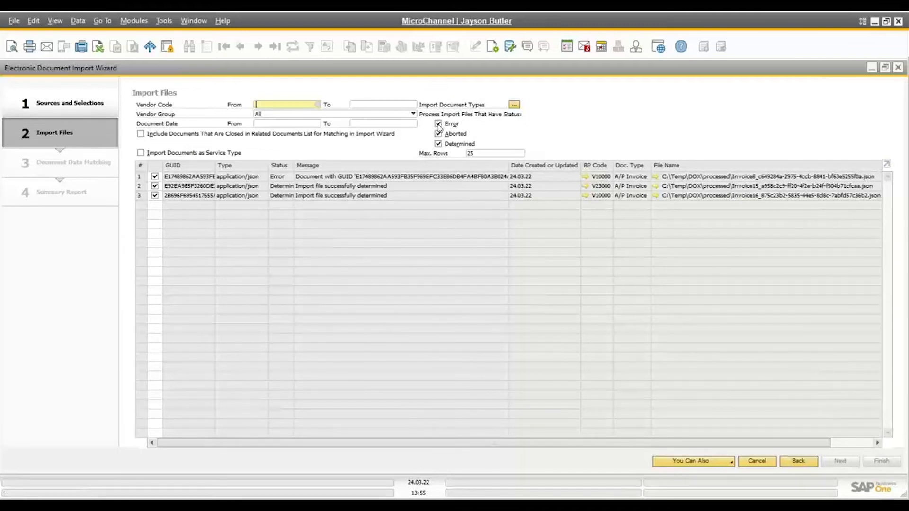
{"action": "left_click", "coordinate": [438, 125]}
{"action": "left_click", "coordinate": [439, 134]}
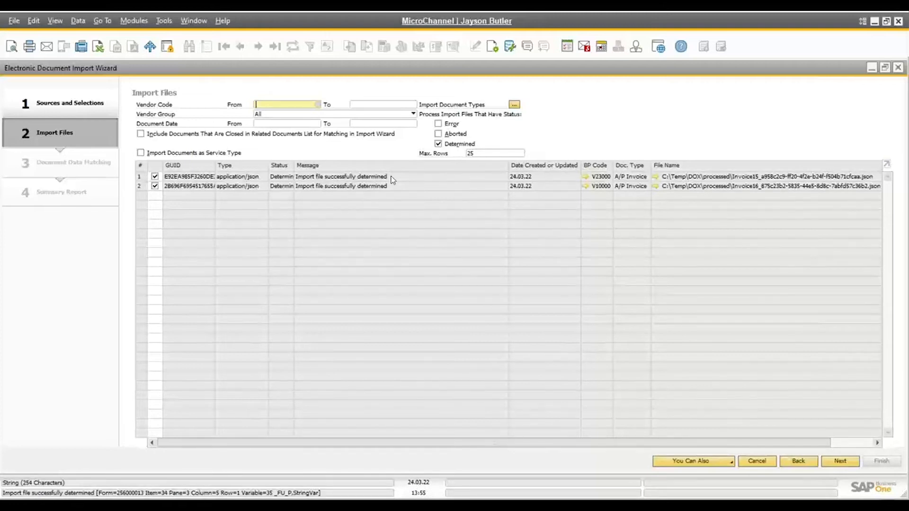
Filter the import files by Error and Aborted status to examine failed imports, and restore the Determined-only filter
{"action": "left_click", "coordinate": [439, 143]}
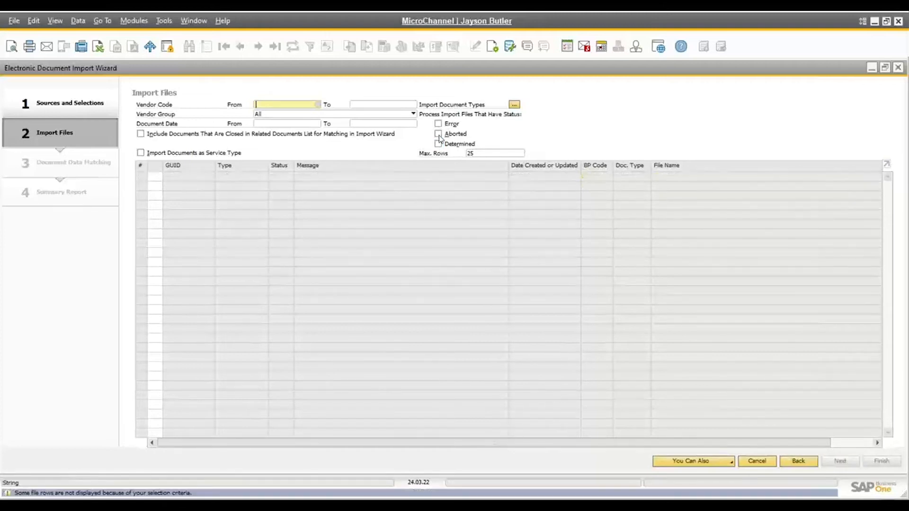
{"action": "left_click", "coordinate": [438, 124]}
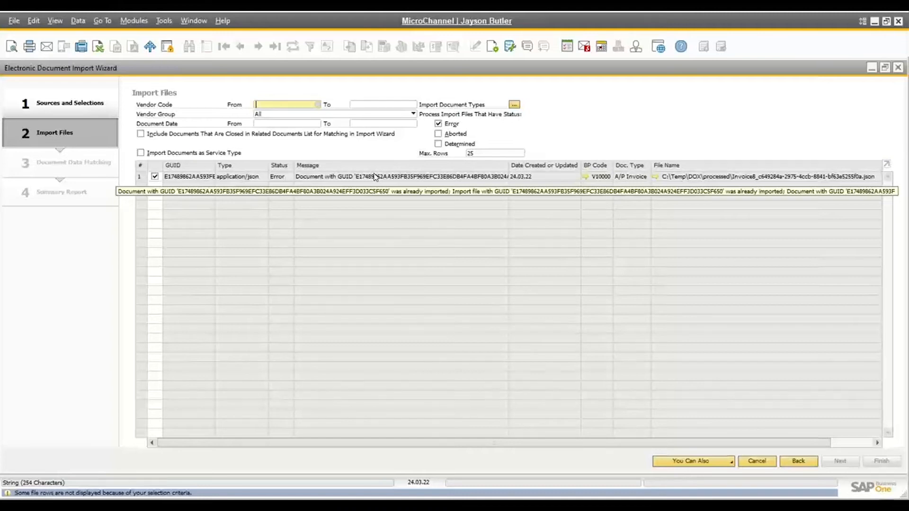
{"action": "left_click", "coordinate": [438, 134]}
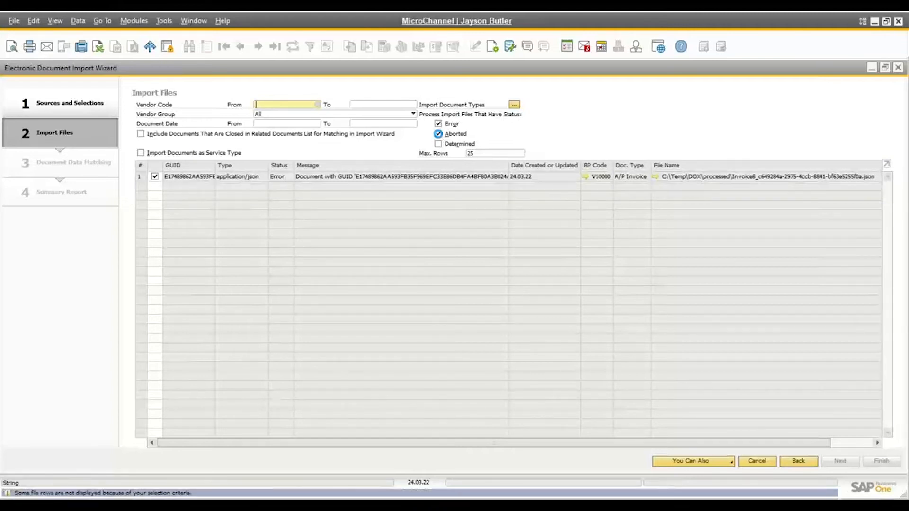
{"action": "left_click", "coordinate": [439, 124]}
{"action": "left_click", "coordinate": [438, 134]}
{"action": "left_click", "coordinate": [438, 143]}
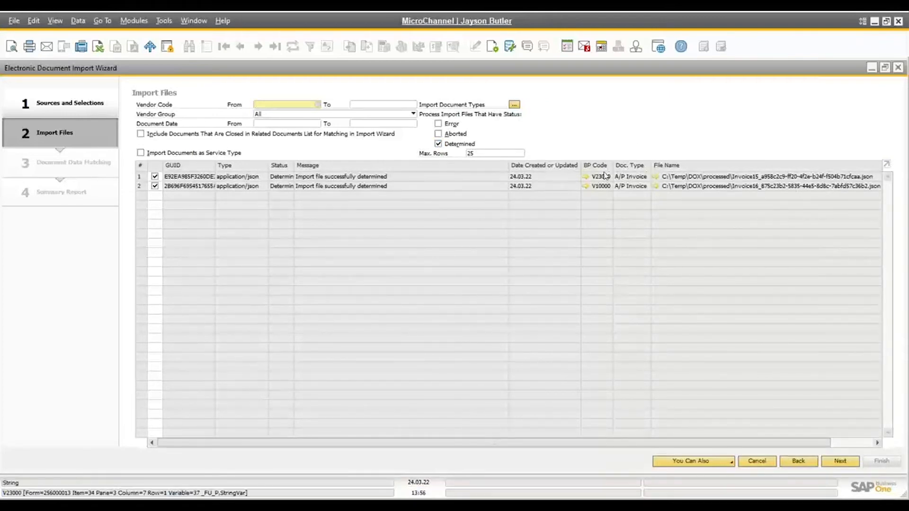
Advance the wizard to Document Data Matching with both import files selected and expand the first document's rows
{"action": "key", "text": "ctrl"}
{"action": "key", "text": "ctrl"}
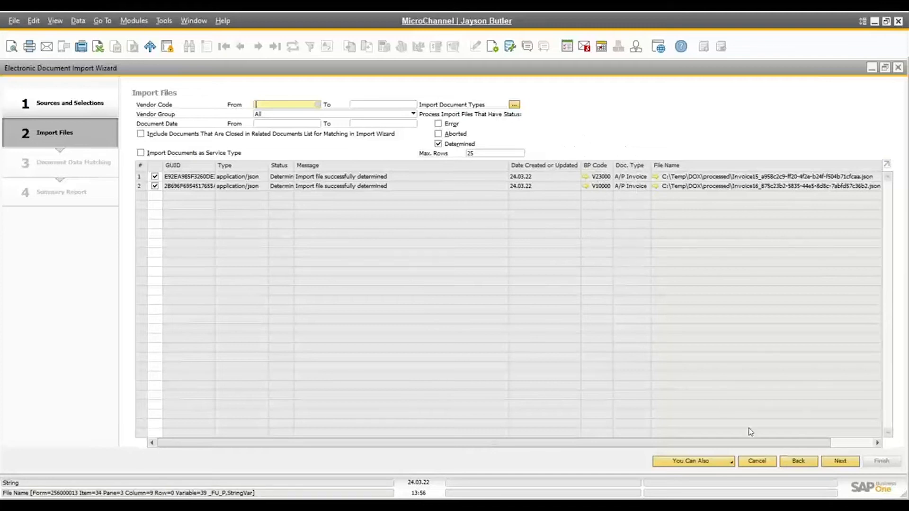
{"action": "left_click", "coordinate": [851, 466]}
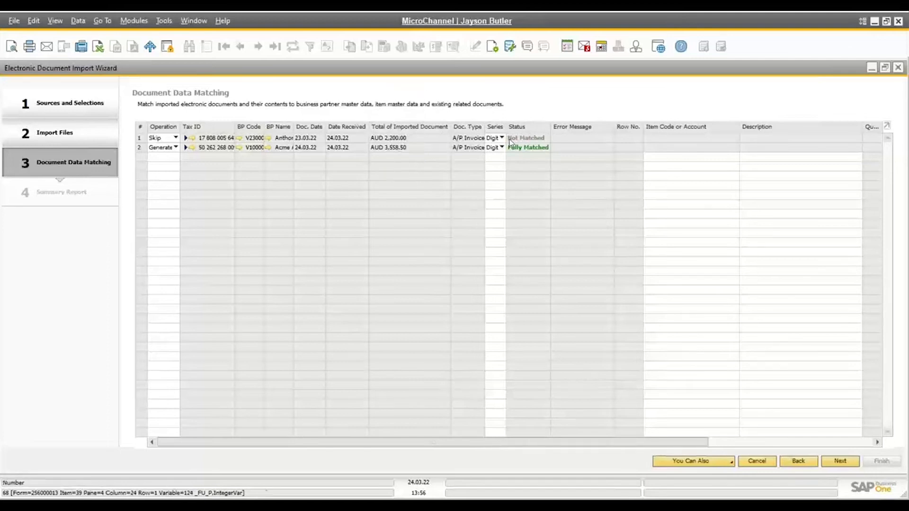
{"action": "left_click", "coordinate": [186, 138]}
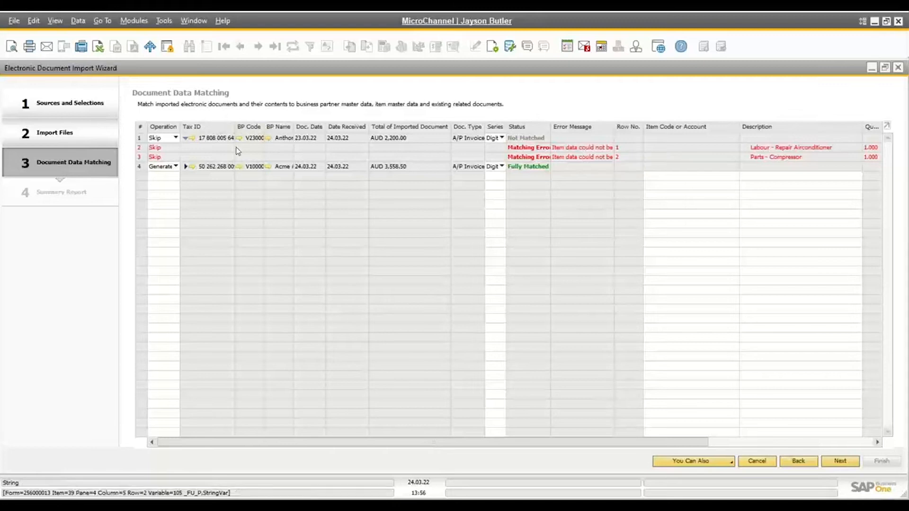
Open the first document's source PDF, review its invoice lines, close it, and compare them with the prices and line totals in the matching grid
{"action": "left_click", "coordinate": [191, 140]}
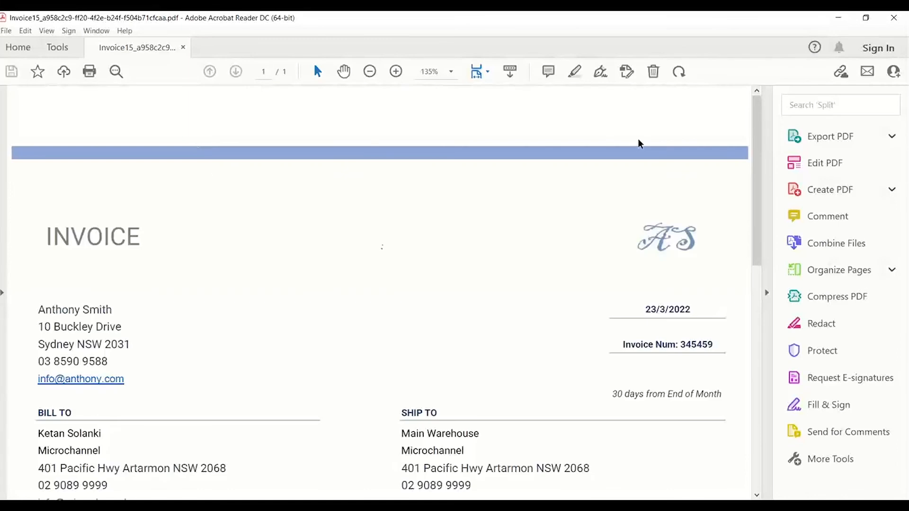
{"action": "left_click_drag", "start_coordinate": [757, 111], "coordinate": [760, 211]}
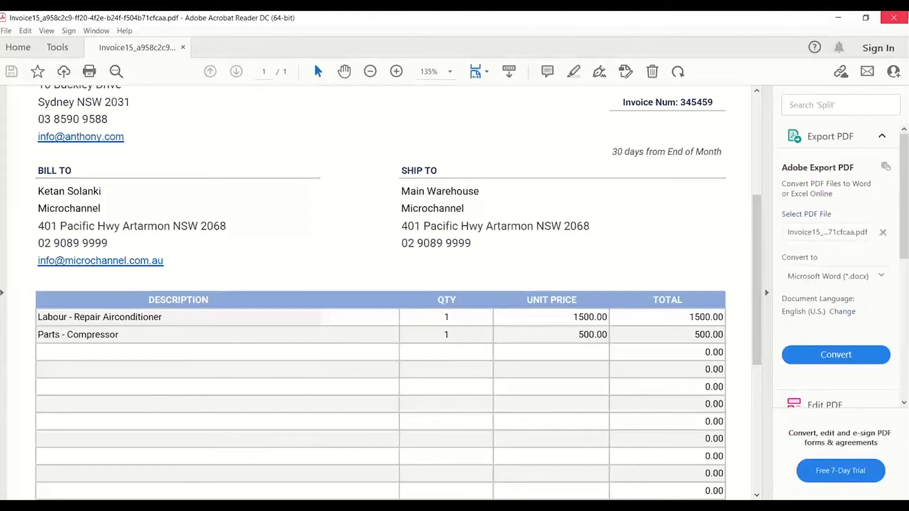
{"action": "left_click", "coordinate": [898, 19]}
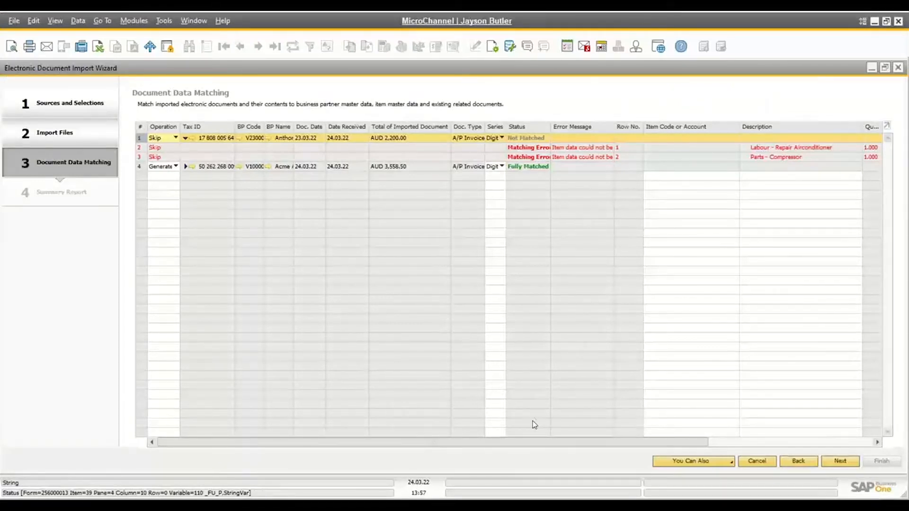
{"action": "left_click_drag", "start_coordinate": [523, 441], "coordinate": [653, 443]}
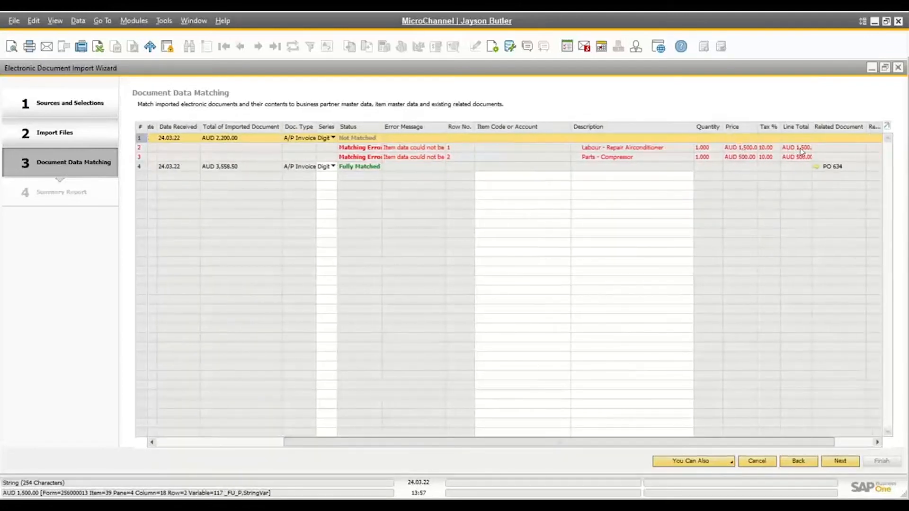
{"action": "left_click", "coordinate": [273, 442]}
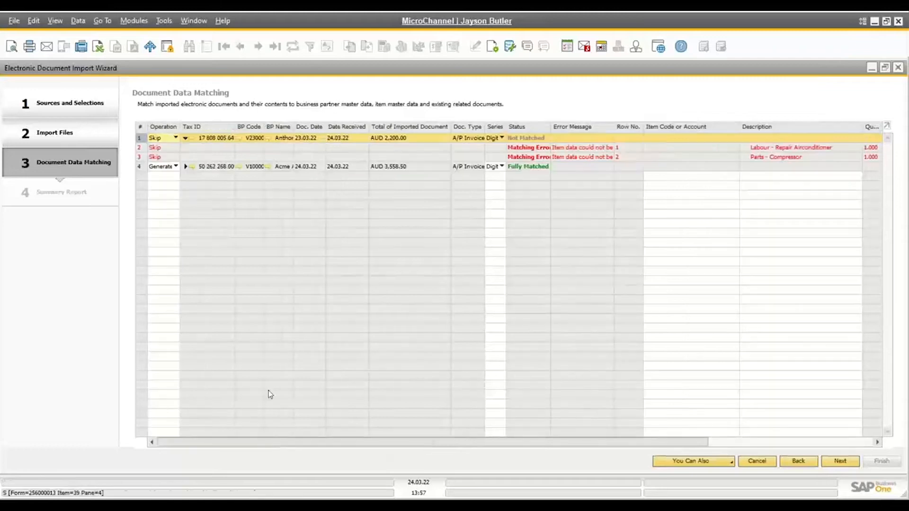
Set the first document to Generate as Service Type Document and assign account 605000, Building Maintenance, to the labour and compressor parts rows
{"action": "left_click", "coordinate": [175, 137]}
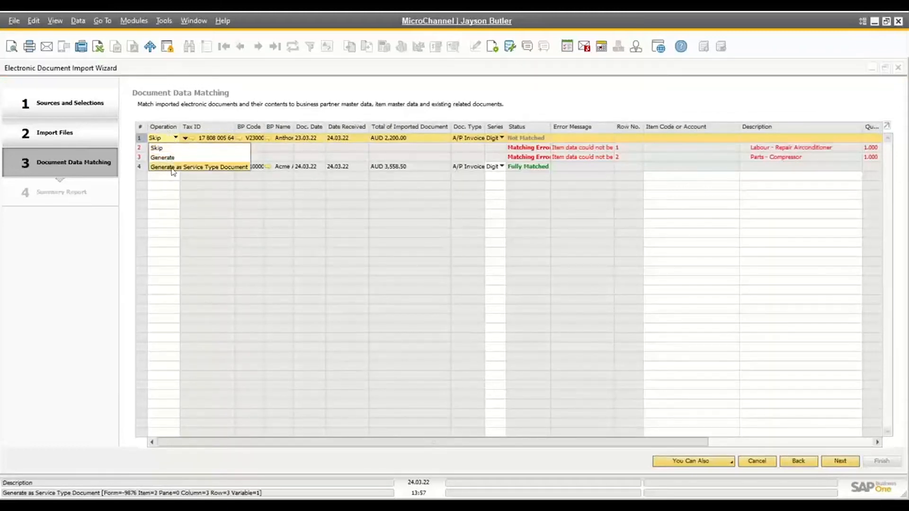
{"action": "left_click", "coordinate": [215, 168]}
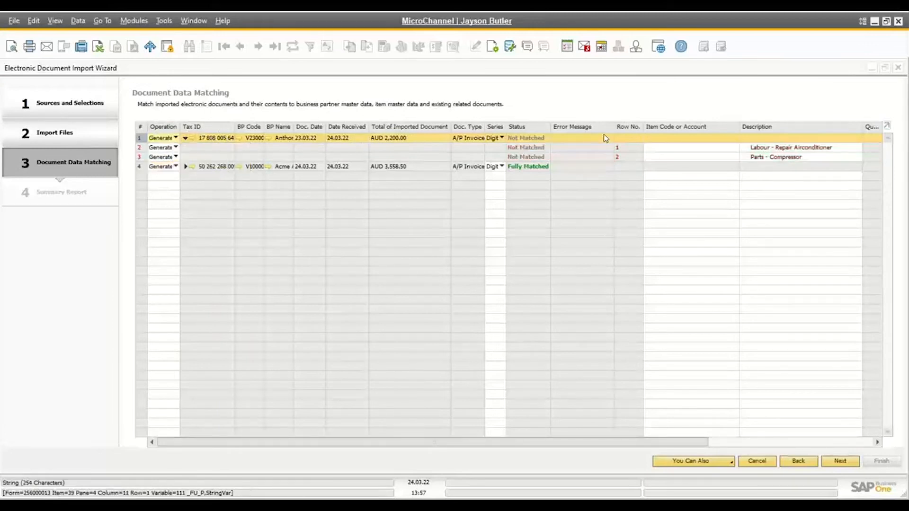
{"action": "left_click", "coordinate": [660, 147]}
{"action": "type", "text": "6"}
{"action": "key", "text": "Tab"}
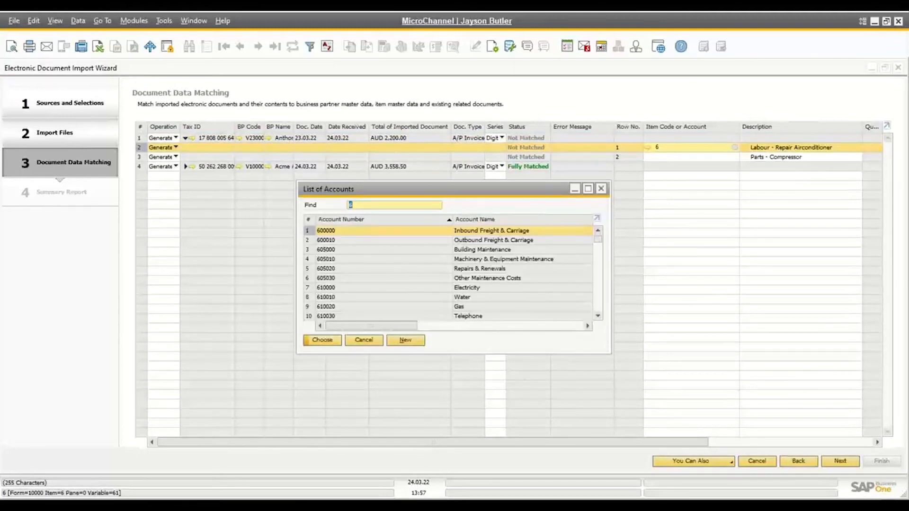
{"action": "double_click", "coordinate": [500, 251]}
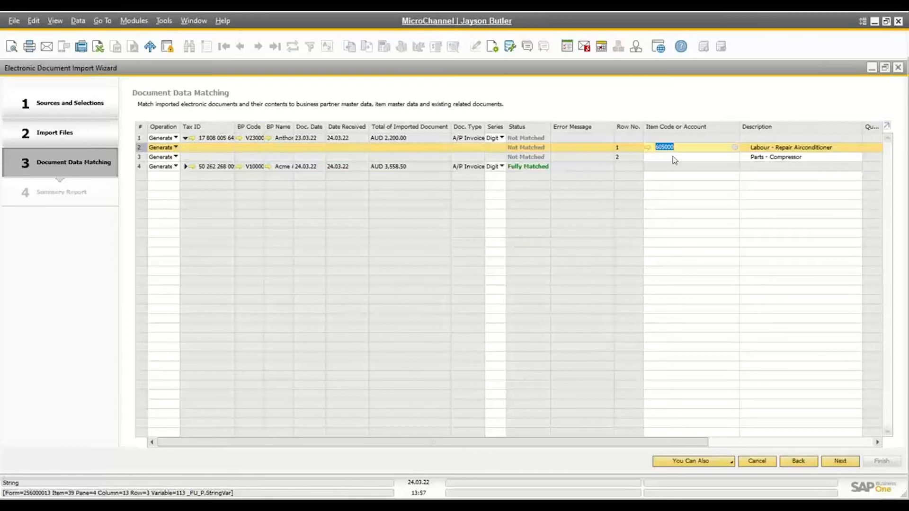
{"action": "key", "text": "Tab"}
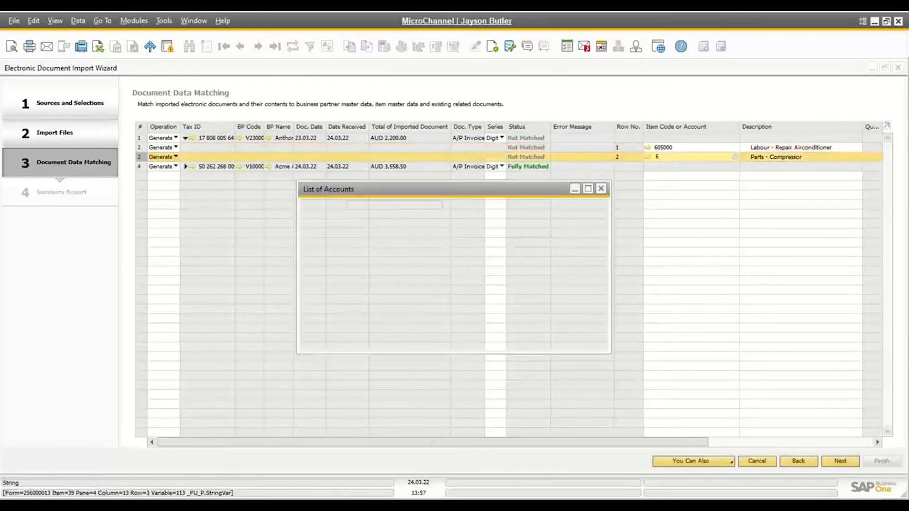
{"action": "double_click", "coordinate": [493, 250]}
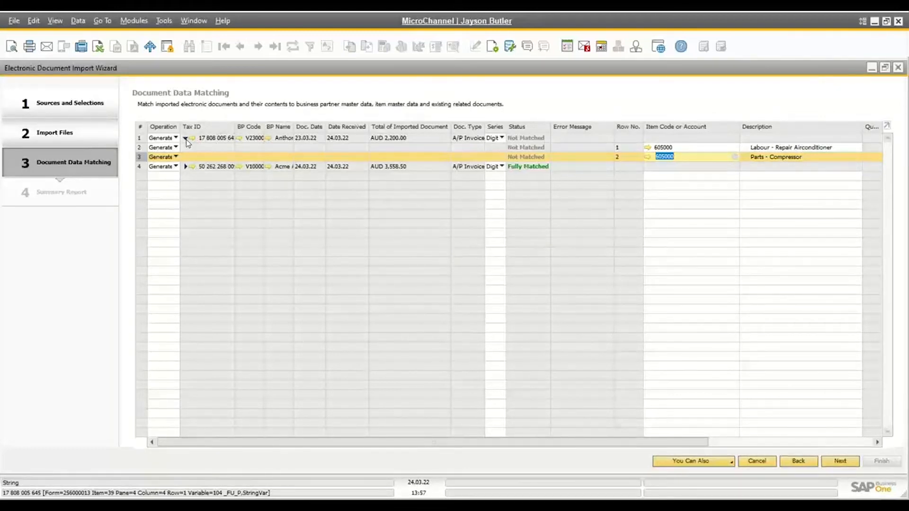
Expand the fully matched Acme Associates document, inspect its related purchase order, and close the order
{"action": "left_click", "coordinate": [185, 167]}
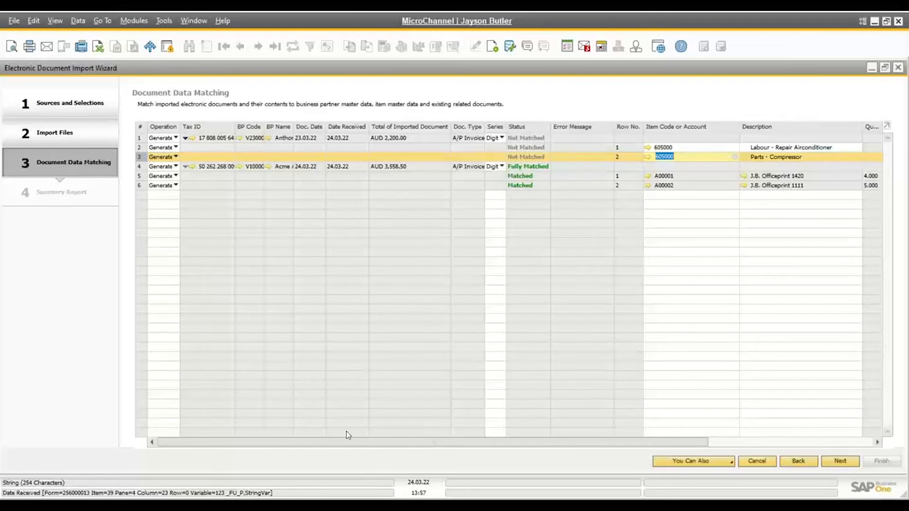
{"action": "left_click_drag", "start_coordinate": [343, 446], "coordinate": [521, 469]}
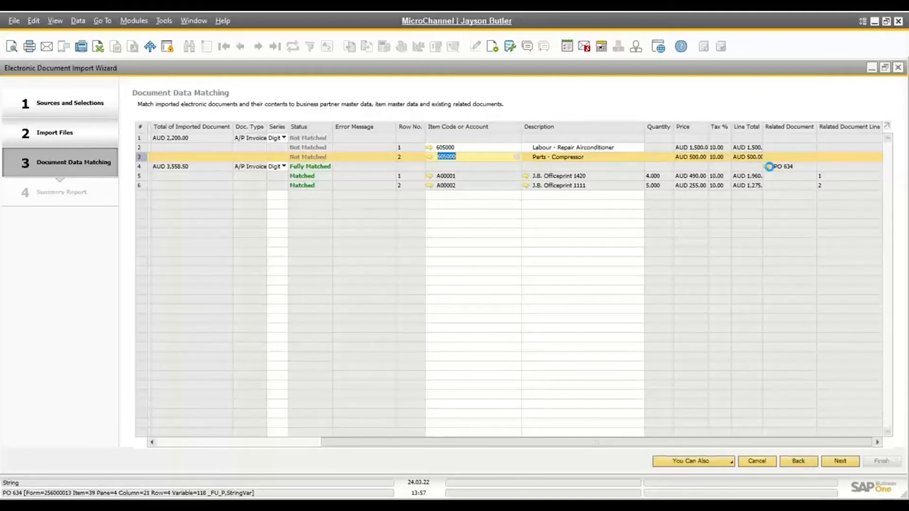
{"action": "left_click", "coordinate": [767, 167]}
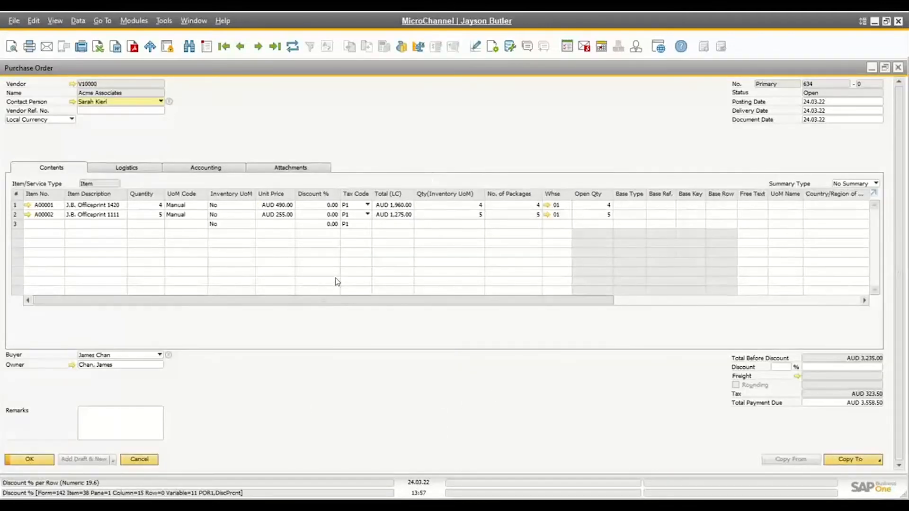
{"action": "left_click", "coordinate": [138, 459]}
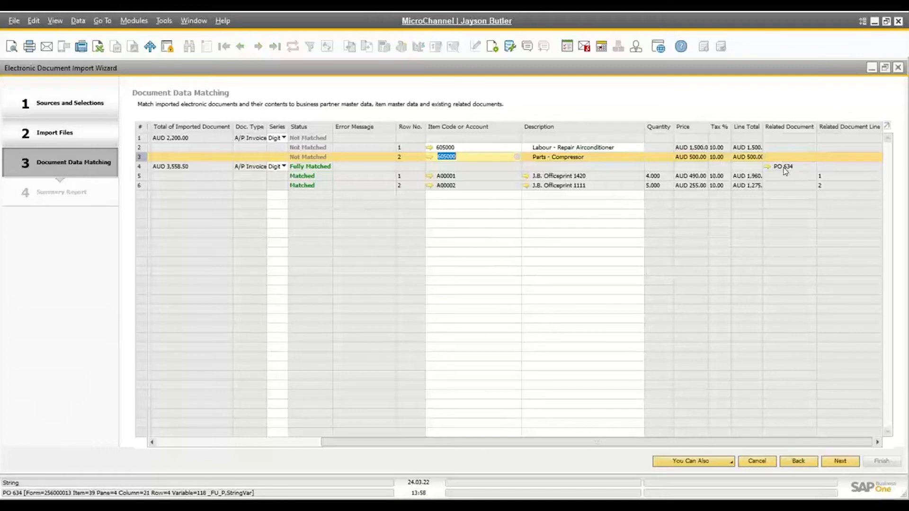
Select the Acme Associates document and review its additional matching actions without applying any
{"action": "left_click", "coordinate": [140, 168]}
{"action": "left_click", "coordinate": [729, 461]}
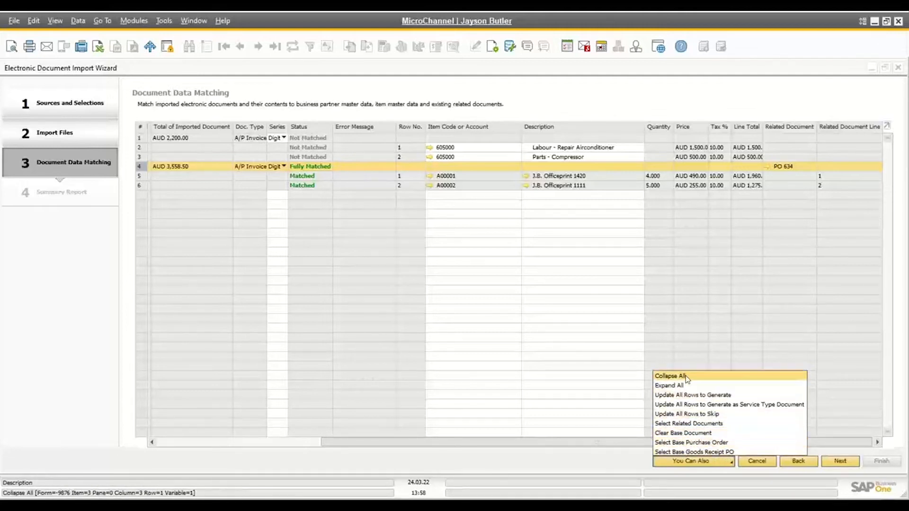
{"action": "left_click", "coordinate": [713, 97]}
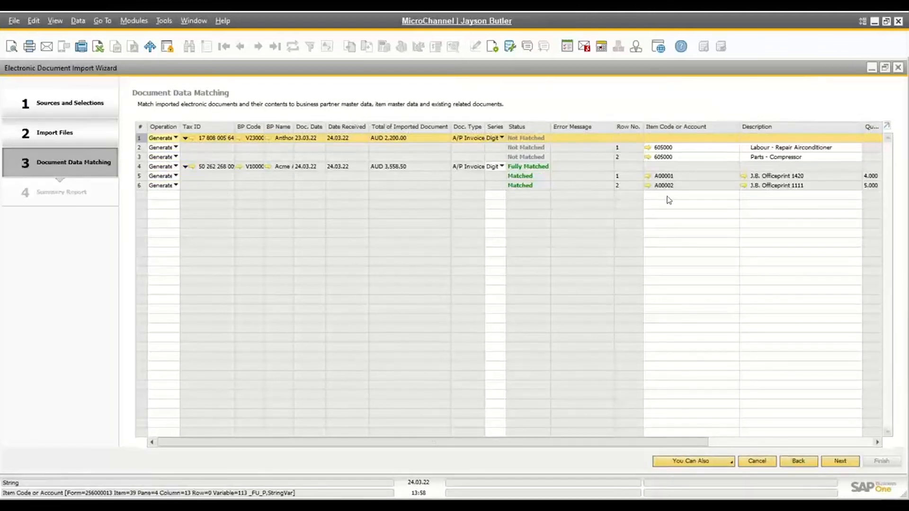
Generate the A/P invoice drafts and open the first draft from the summary report, declining the prompt to add it
{"action": "left_click", "coordinate": [840, 460]}
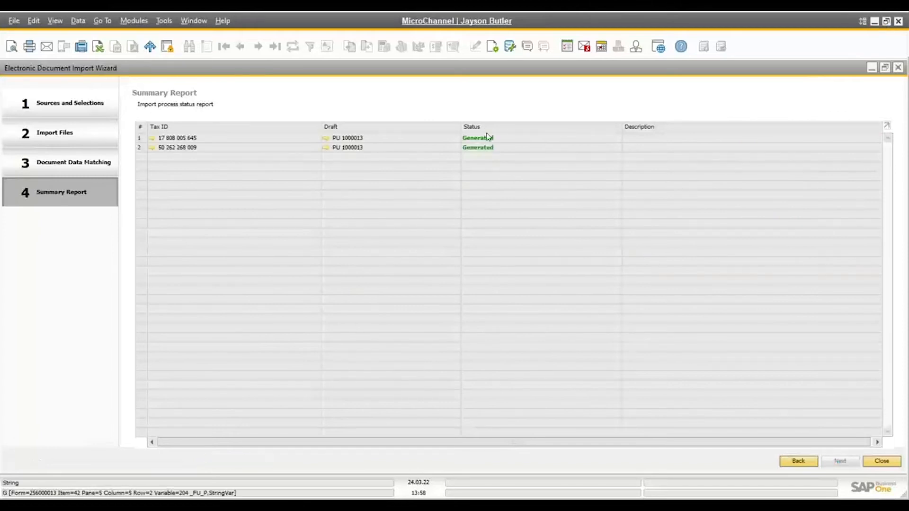
{"action": "left_click", "coordinate": [326, 140]}
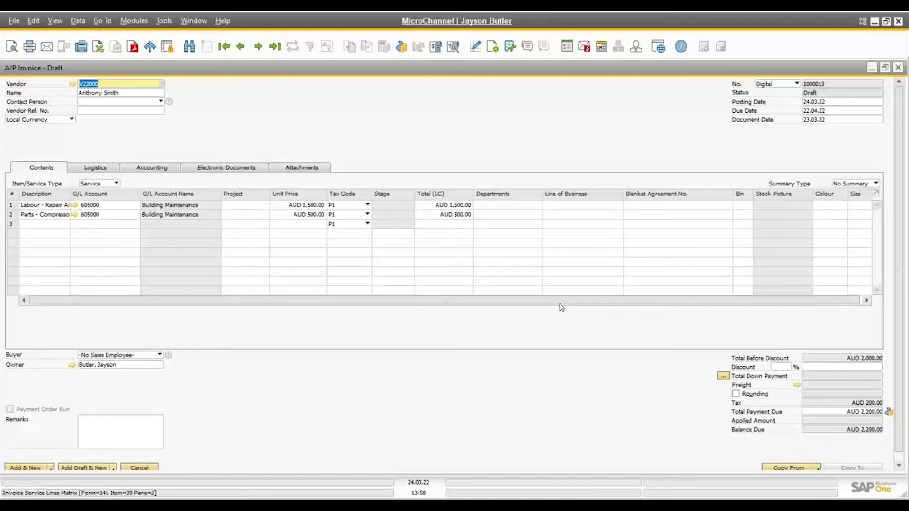
{"action": "left_click", "coordinate": [38, 467]}
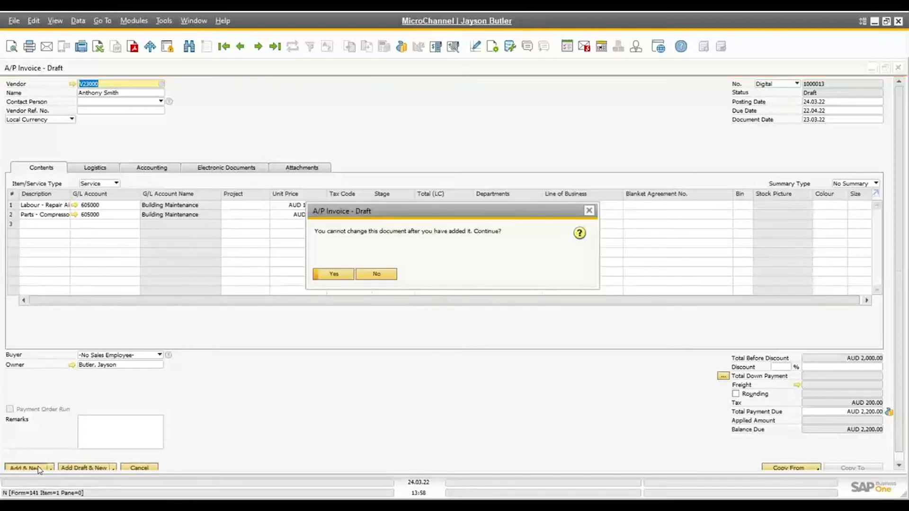
{"action": "left_click", "coordinate": [375, 274]}
Inspect the service invoice draft's attached PDF and its electronic document import details, and close the details
{"action": "left_click", "coordinate": [303, 168]}
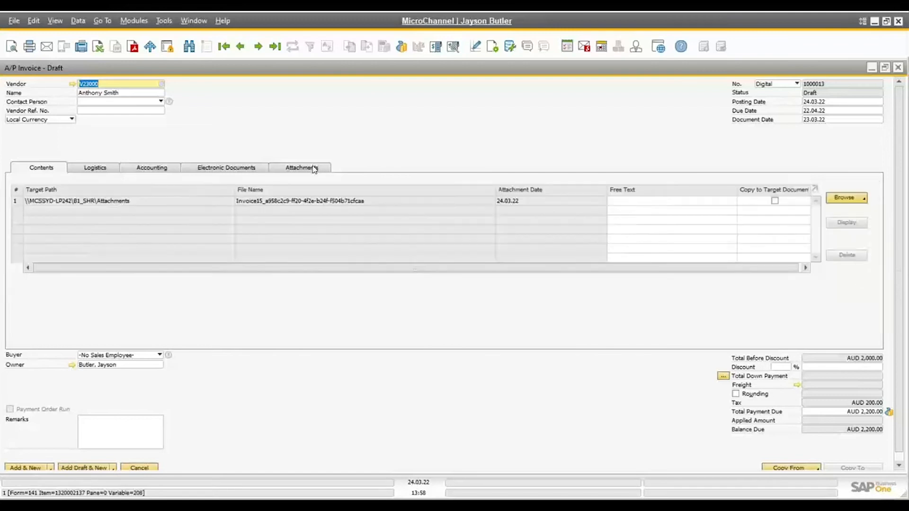
{"action": "double_click", "coordinate": [119, 203]}
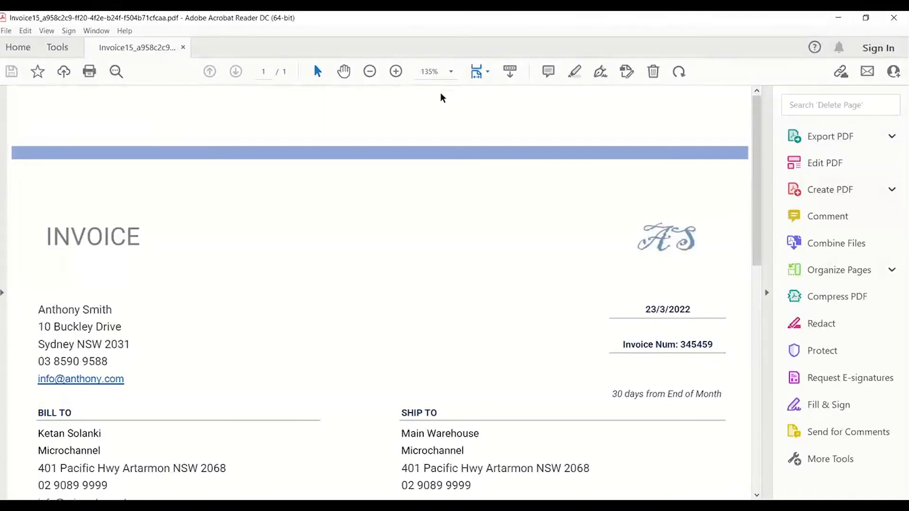
{"action": "key", "text": "alt+Tab"}
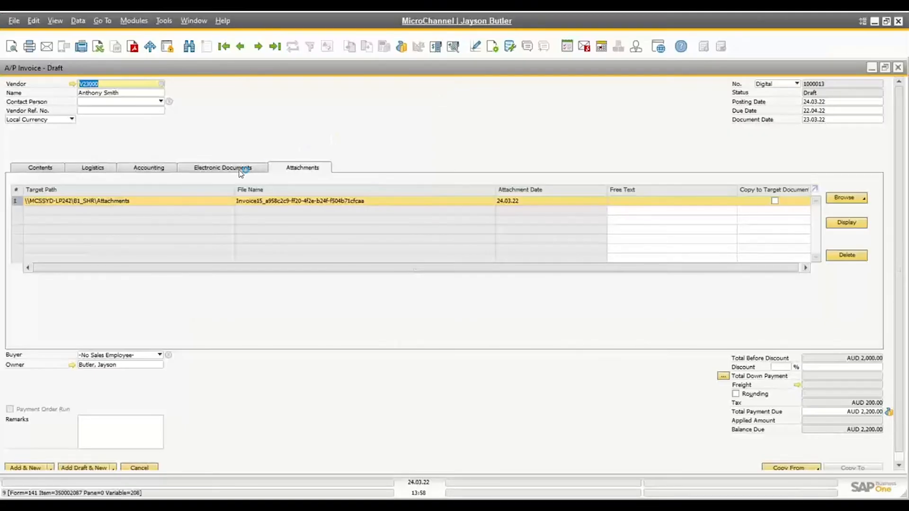
{"action": "left_click", "coordinate": [240, 171]}
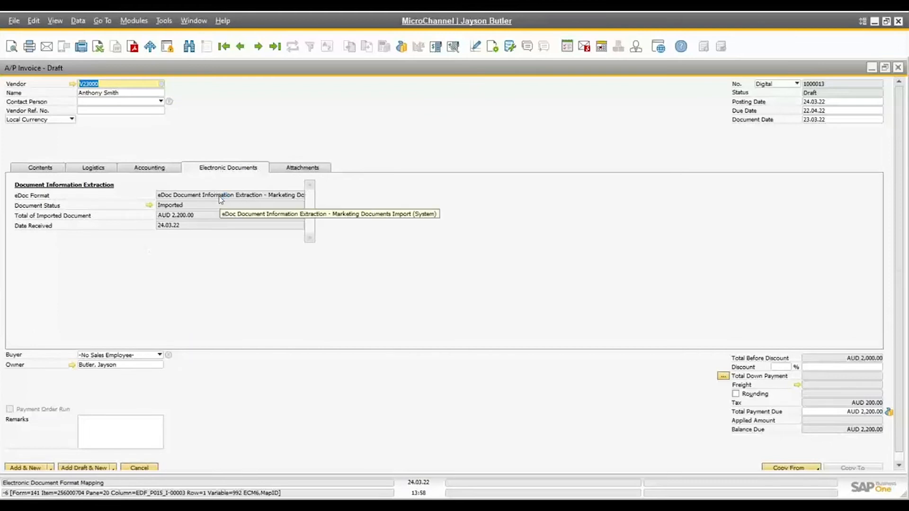
{"action": "left_click", "coordinate": [149, 206]}
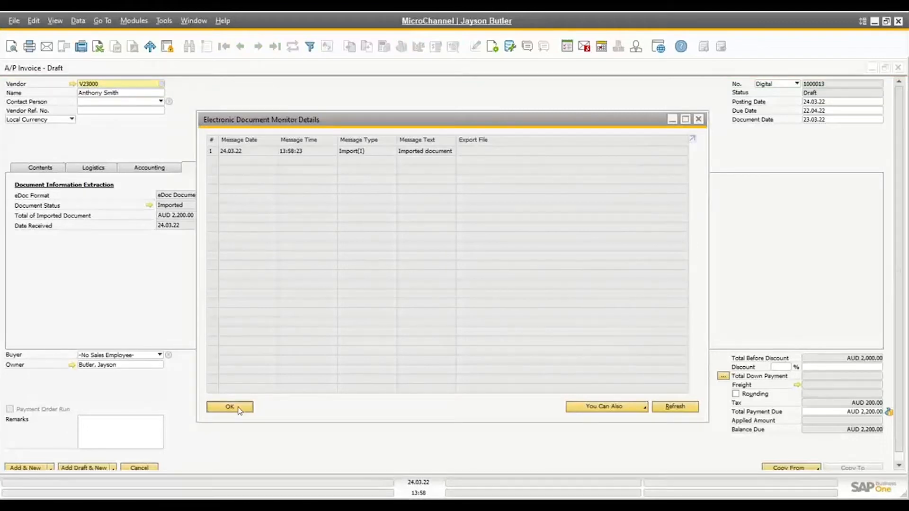
{"action": "left_click", "coordinate": [229, 407]}
Add the service draft as an A/P invoice, accept the confirmation, and close the blank invoice form
{"action": "left_click", "coordinate": [26, 468]}
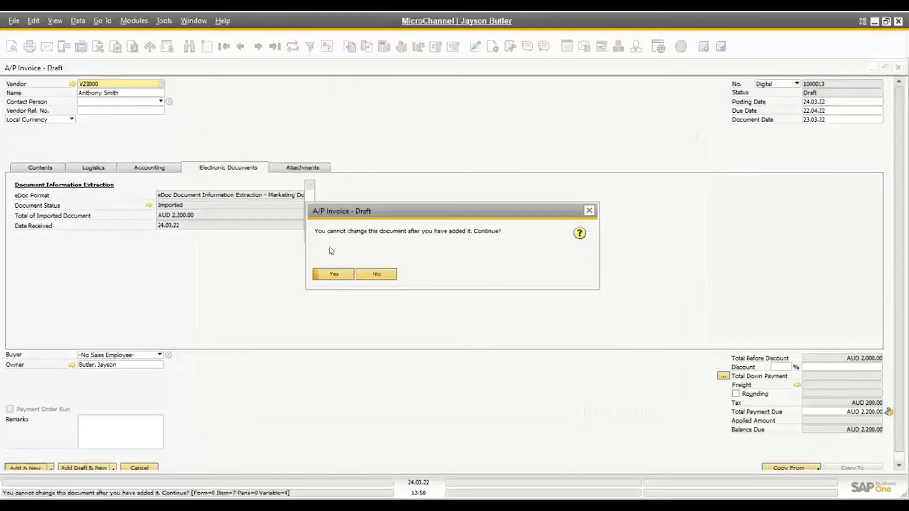
{"action": "left_click", "coordinate": [338, 274]}
{"action": "left_click", "coordinate": [145, 468]}
Open the Acme Associates invoice draft and review its base purchase order, attachments and electronic document information
{"action": "left_click", "coordinate": [326, 148]}
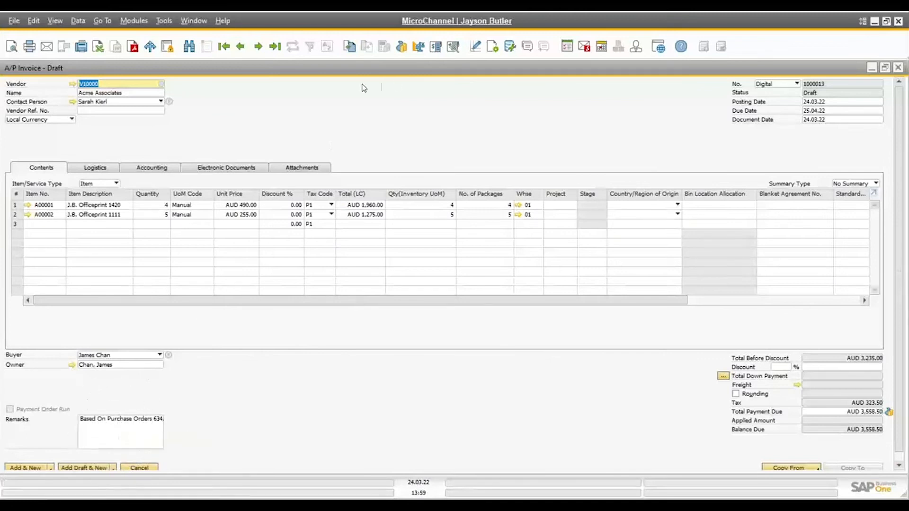
{"action": "left_click", "coordinate": [349, 53]}
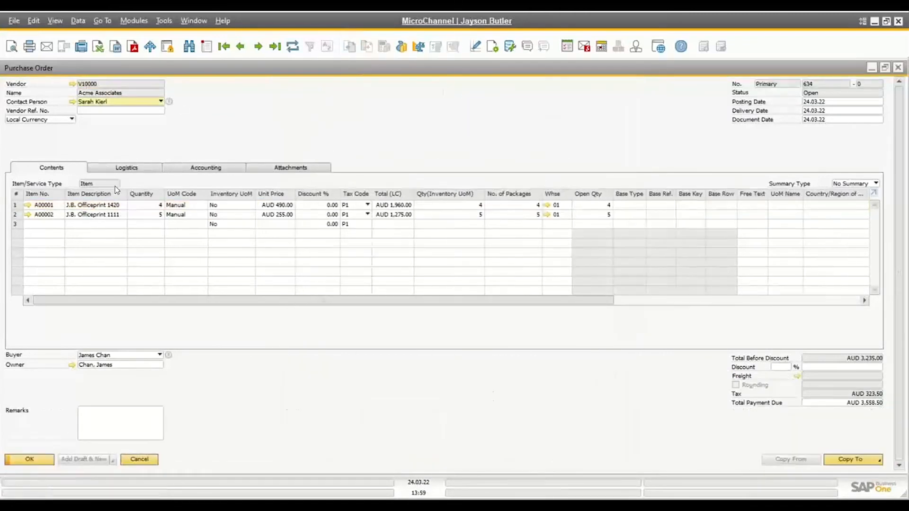
{"action": "left_click", "coordinate": [139, 459]}
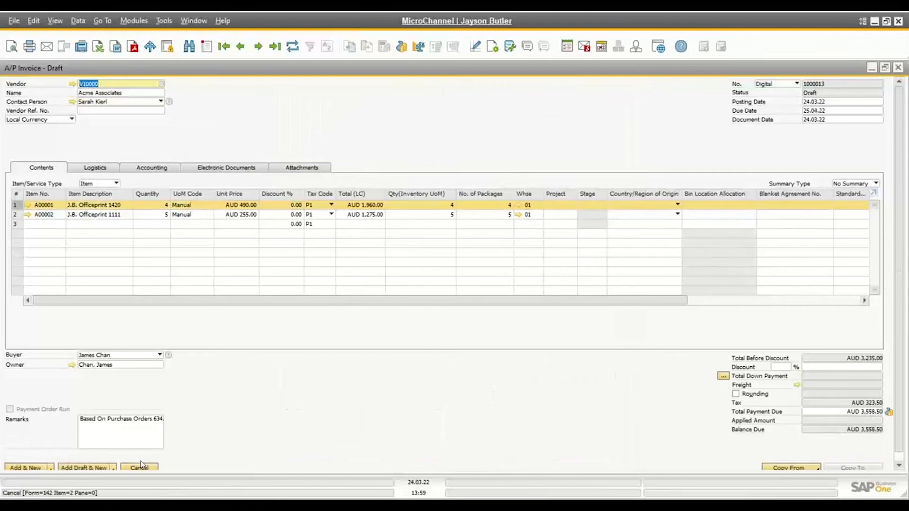
{"action": "left_click", "coordinate": [302, 169]}
{"action": "left_click", "coordinate": [223, 168]}
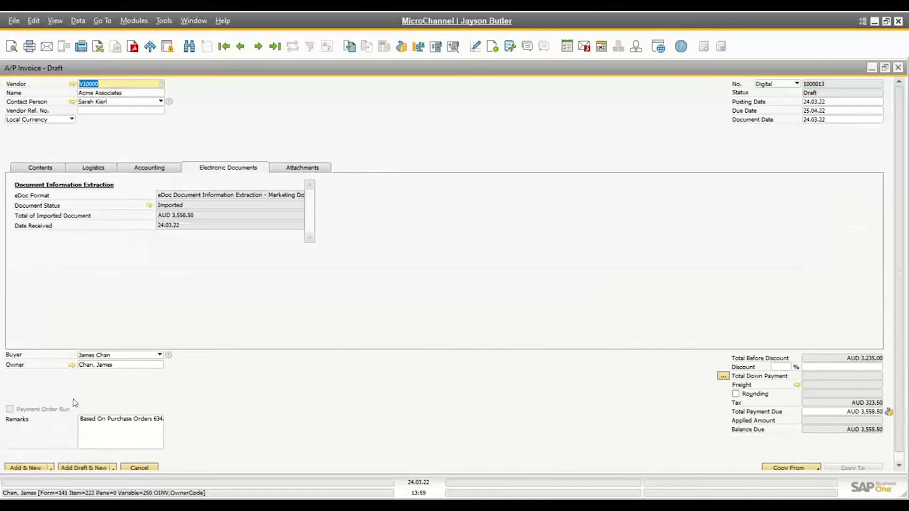
Add the Acme Associates draft as an A/P invoice, confirm it, and switch to the presentation slides
{"action": "left_click", "coordinate": [38, 466]}
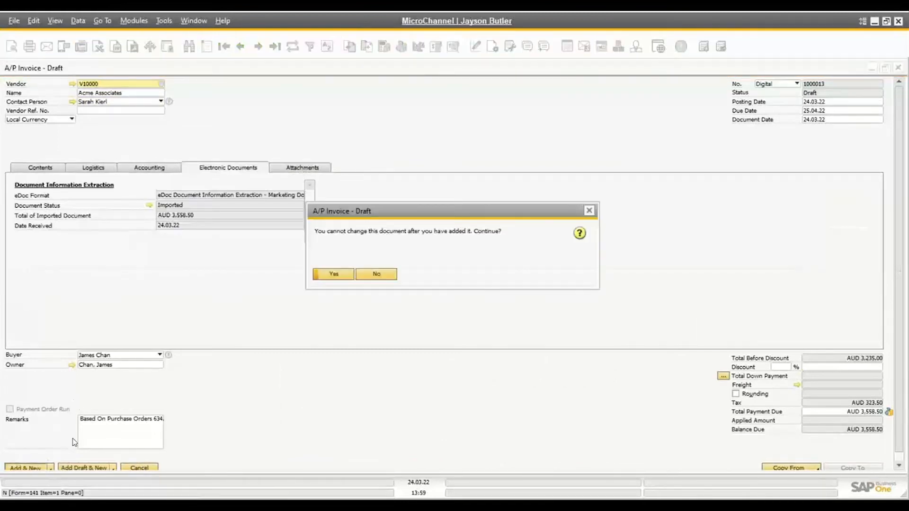
{"action": "left_click", "coordinate": [334, 275]}
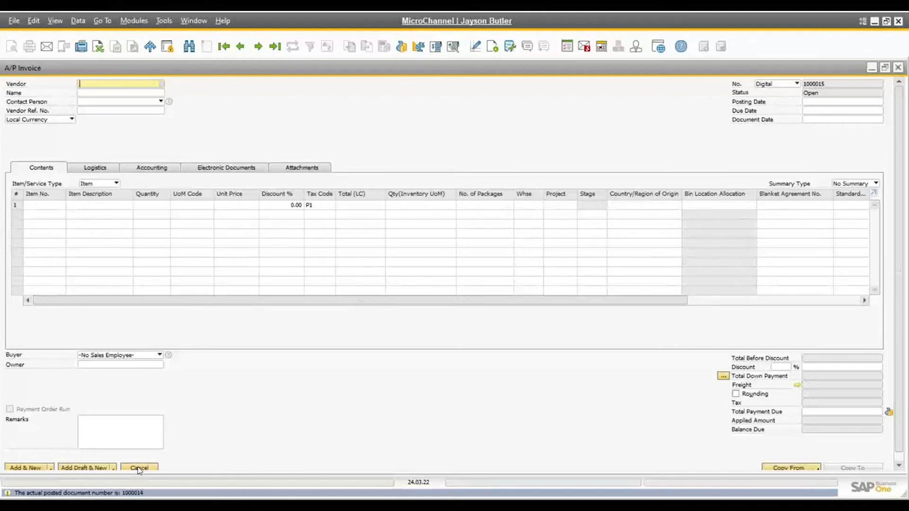
{"action": "key", "text": "alt+Tab"}
{"action": "key", "text": "alt+Tab"}
{"action": "key", "text": "alt+Tab"}
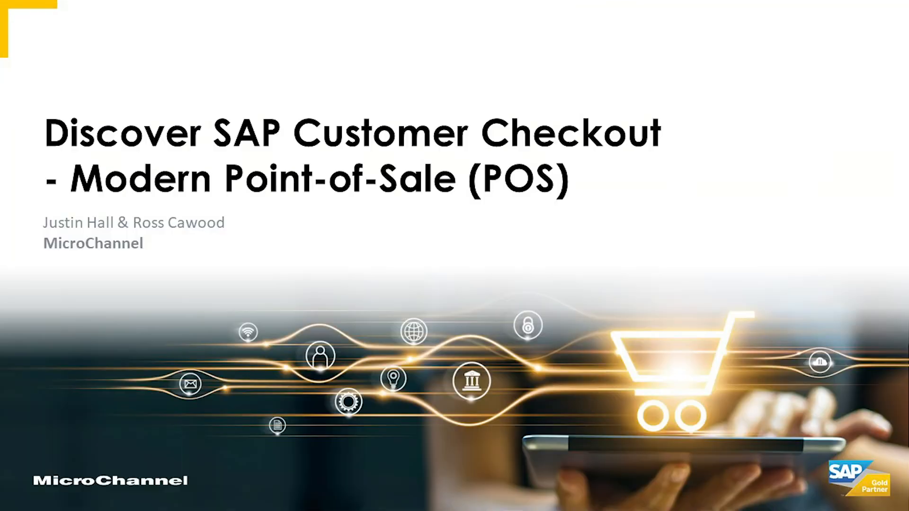
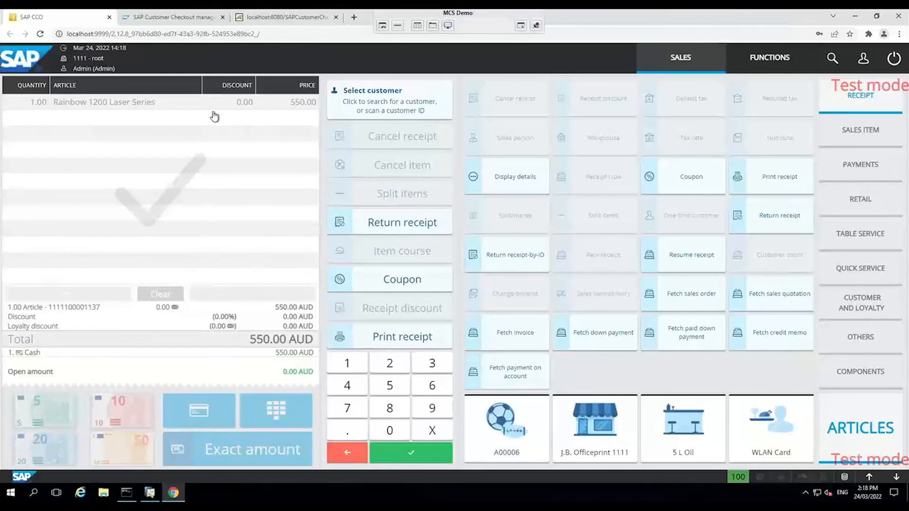
Review the SAP Customer Checkout manager's function overview and the point of sales receipts in the Customer Checkout Monitor
{"action": "left_click", "coordinate": [174, 17]}
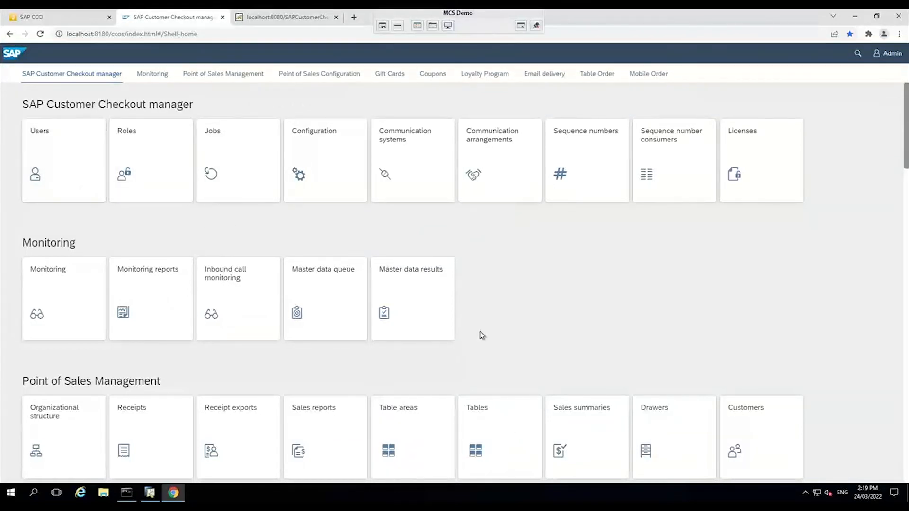
{"action": "scroll", "coordinate": [480, 335], "scroll_direction": "down", "scroll_amount": 4}
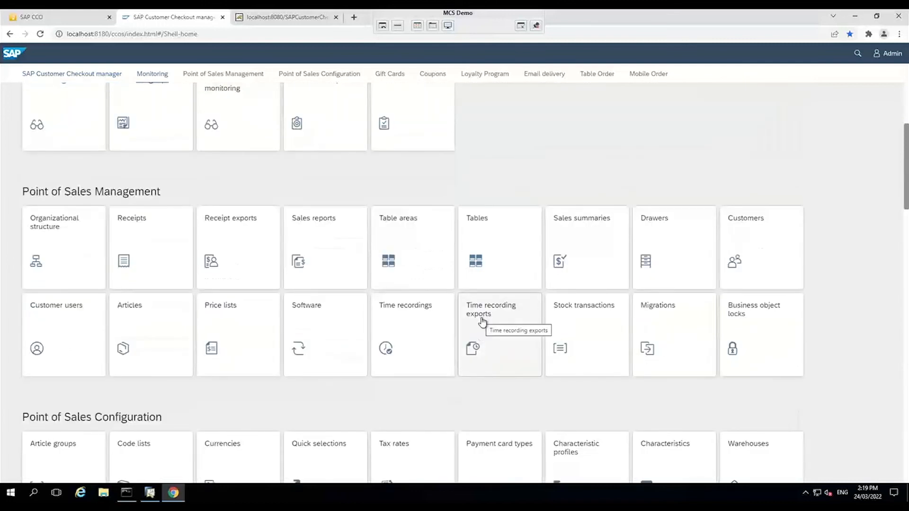
{"action": "scroll", "coordinate": [479, 314], "scroll_direction": "up", "scroll_amount": 4}
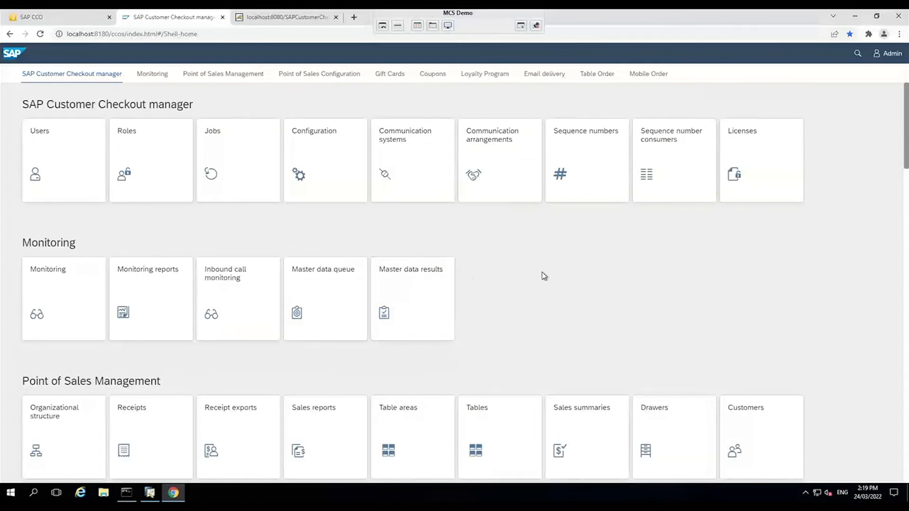
{"action": "left_click", "coordinate": [298, 17]}
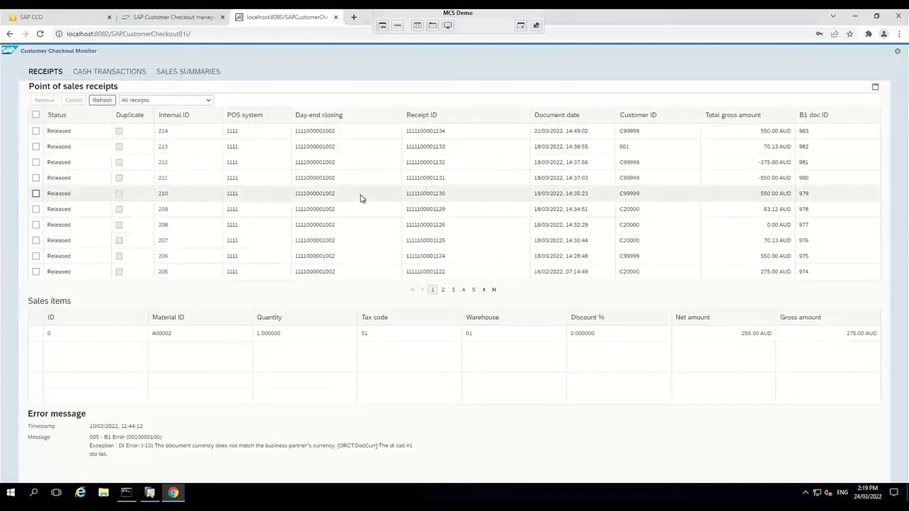
Return to the point of sale, add 5 L Oil to a new receipt and pay it in full by MasterCard
{"action": "left_click", "coordinate": [79, 18]}
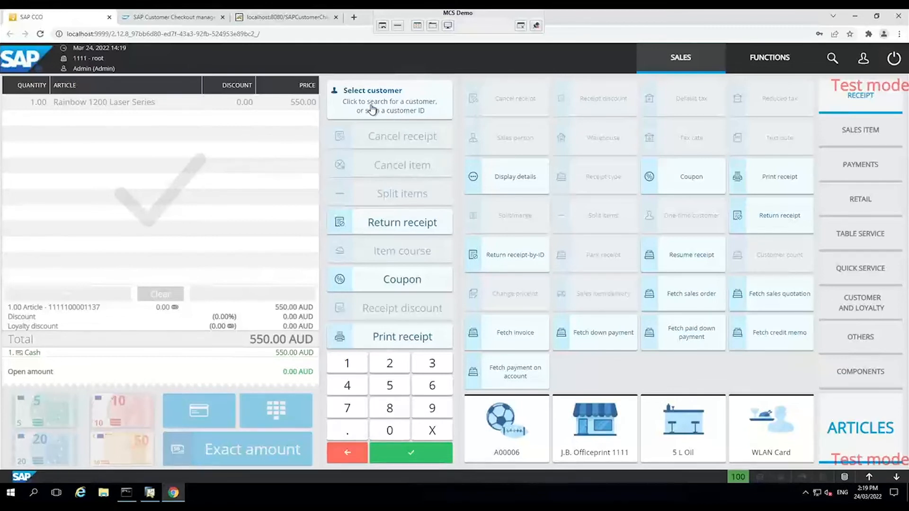
{"action": "left_click", "coordinate": [687, 428]}
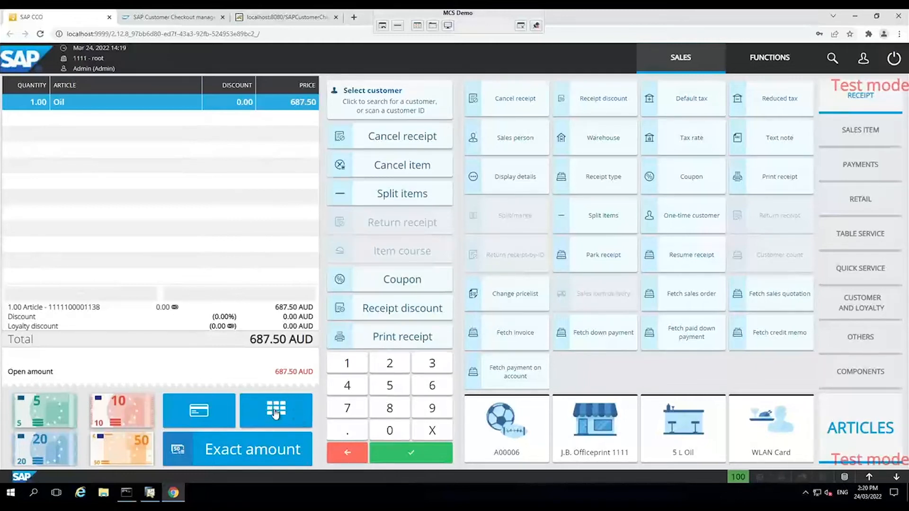
{"action": "left_click", "coordinate": [293, 414]}
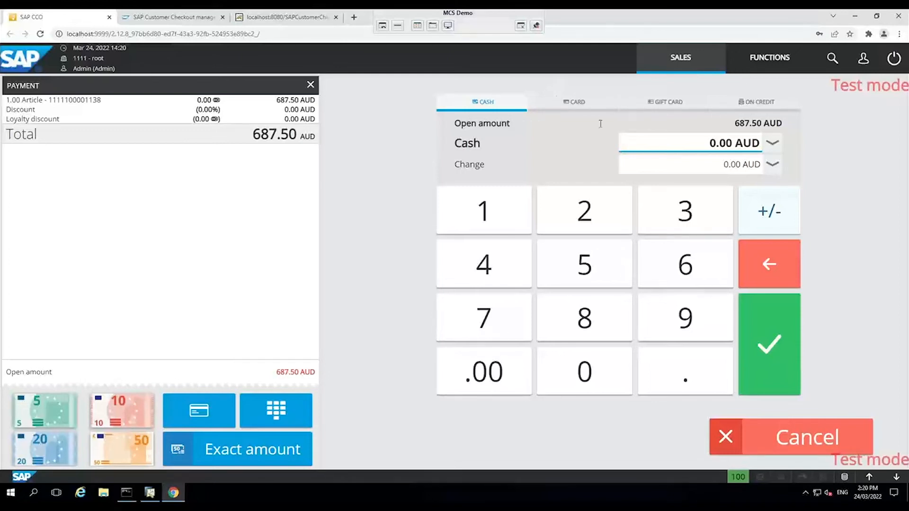
{"action": "left_click", "coordinate": [603, 104]}
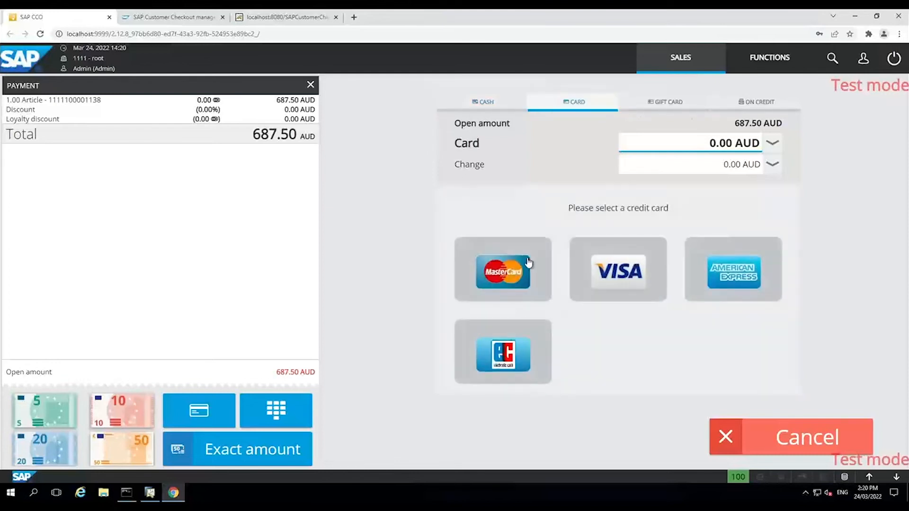
{"action": "left_click", "coordinate": [508, 273]}
{"action": "left_click", "coordinate": [759, 358]}
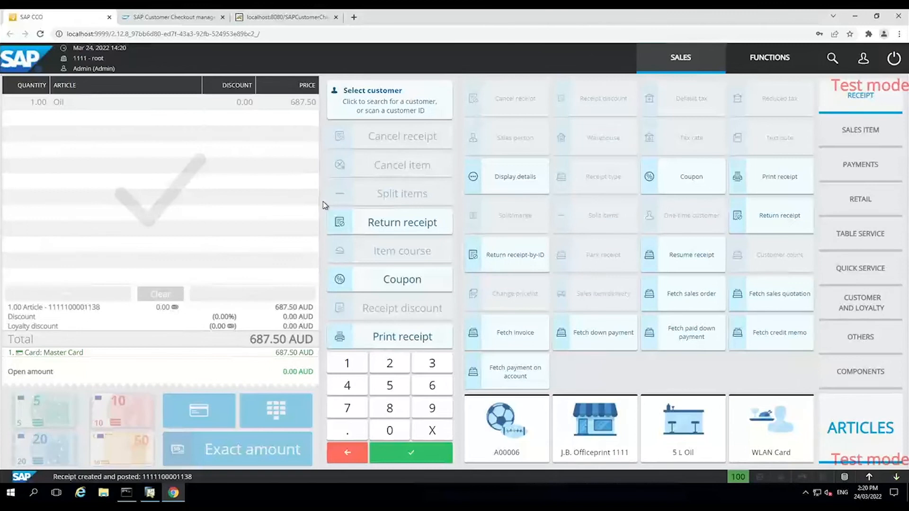
Switch to SAP Business One and unlock it by entering the manager account's password
{"action": "left_click", "coordinate": [149, 492]}
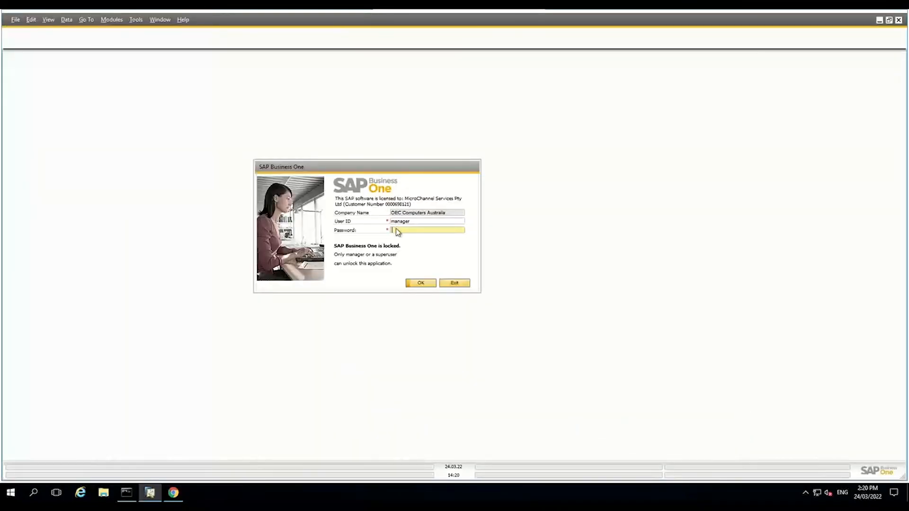
{"action": "type", "text": "1234"}
{"action": "key", "text": "Return"}
{"action": "type", "text": "••••"}
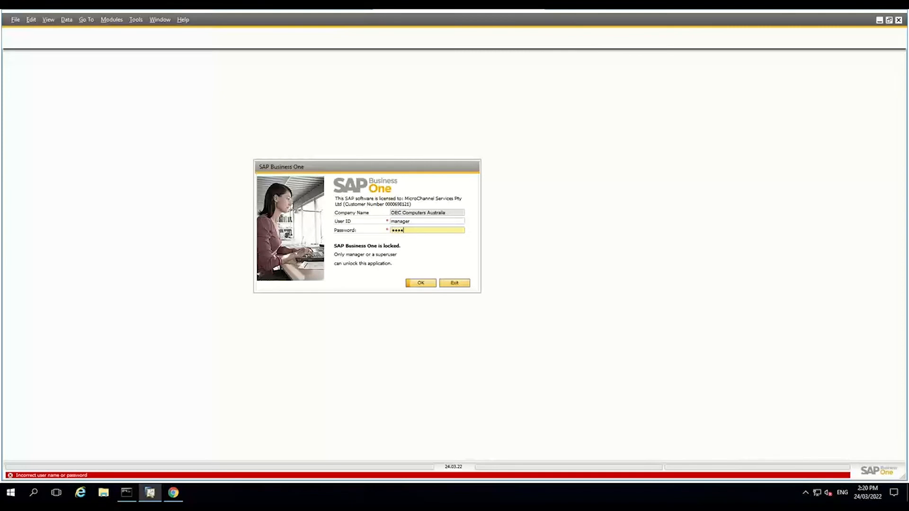
{"action": "key", "text": "Return"}
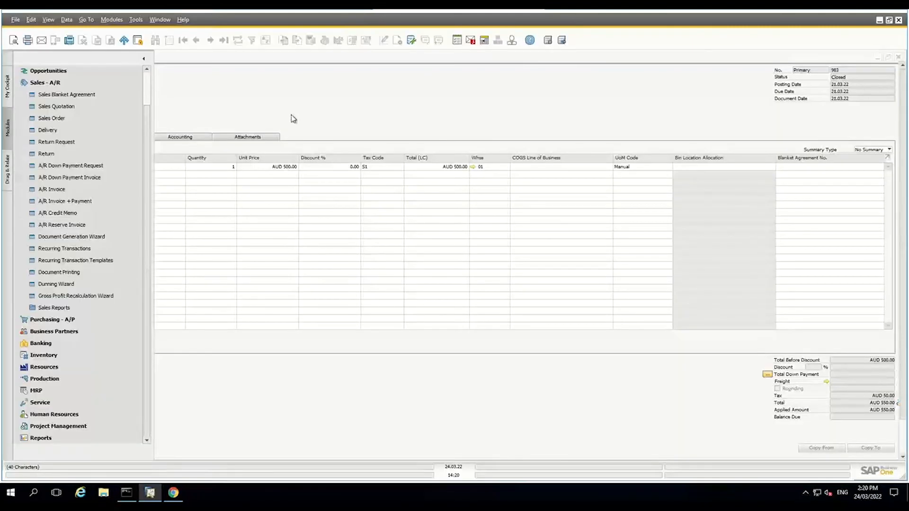
Examine the latest A/R invoice and its linked incoming payment, close the payment and return to SAP Customer Checkout
{"action": "left_click", "coordinate": [223, 44]}
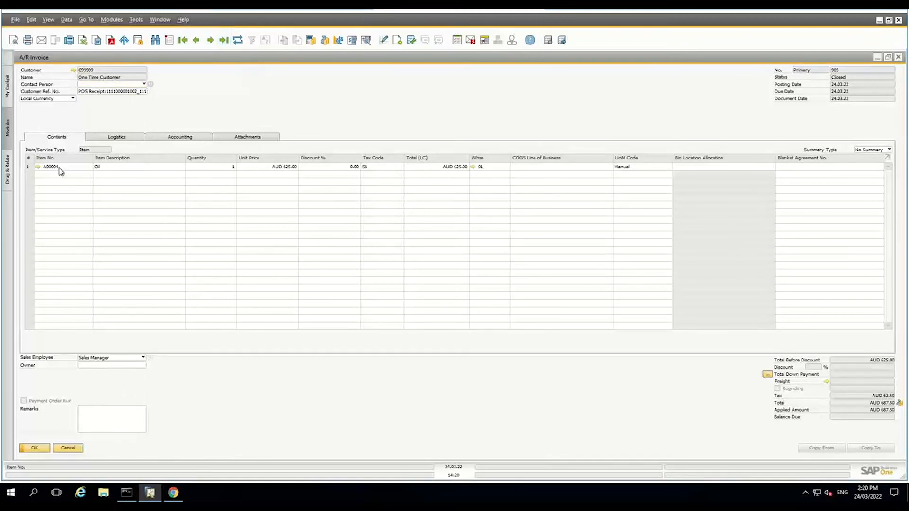
{"action": "left_click", "coordinate": [322, 44]}
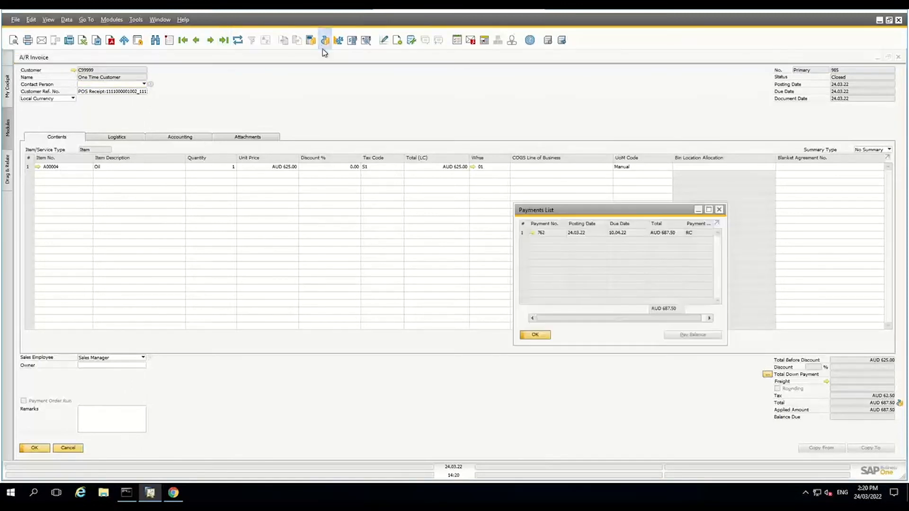
{"action": "left_click", "coordinate": [531, 233]}
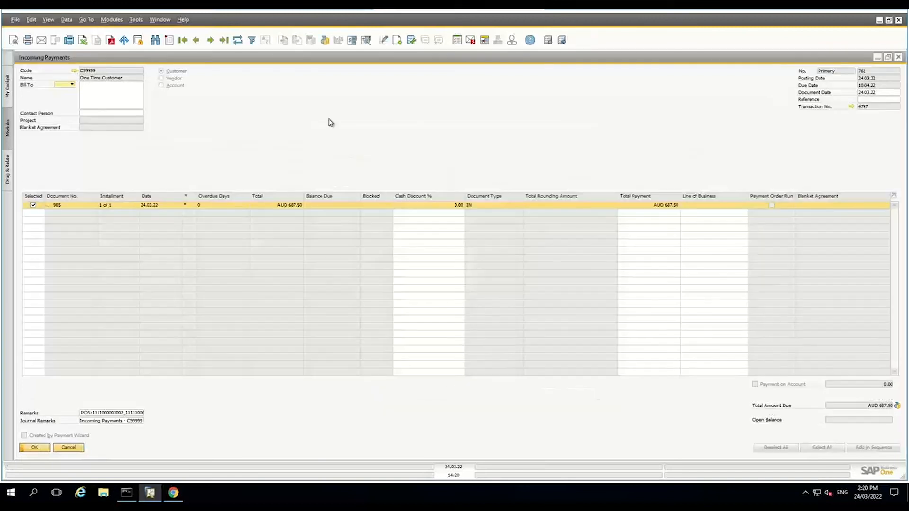
{"action": "left_click", "coordinate": [73, 448]}
{"action": "left_click", "coordinate": [173, 492]}
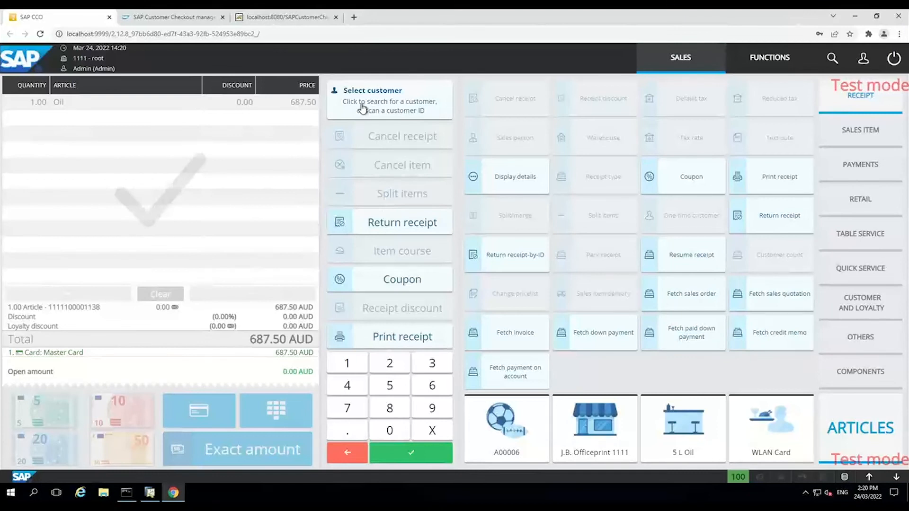
Search the customers for MAXI and add Maxi Teq to a new receipt
{"action": "left_click", "coordinate": [362, 106]}
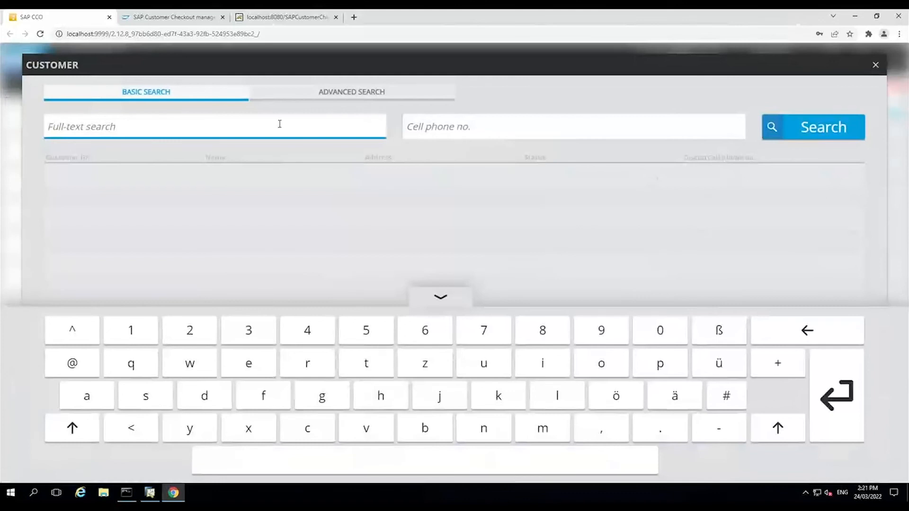
{"action": "type", "text": "MAXI"}
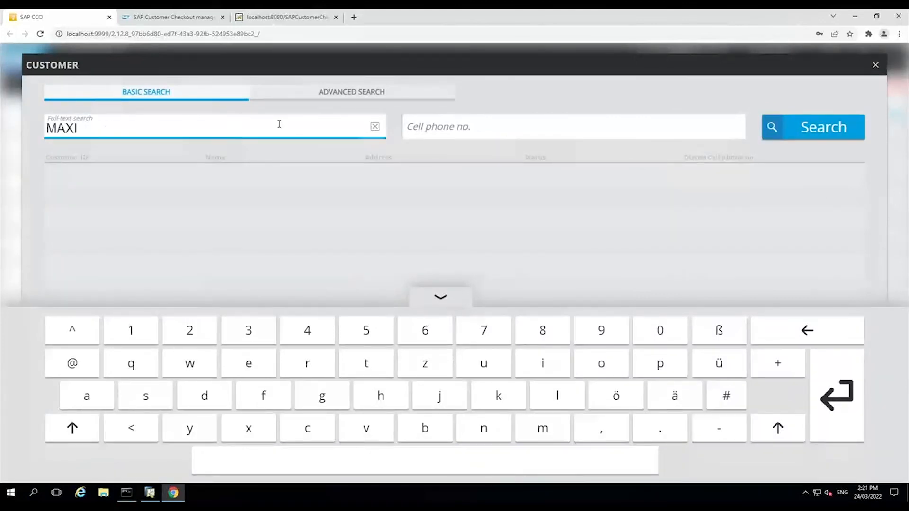
{"action": "left_click", "coordinate": [809, 134]}
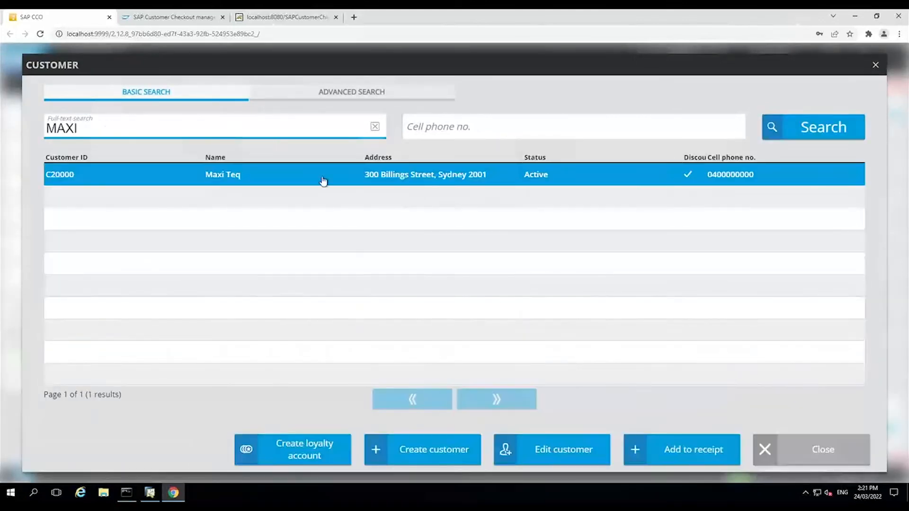
{"action": "left_click", "coordinate": [669, 454]}
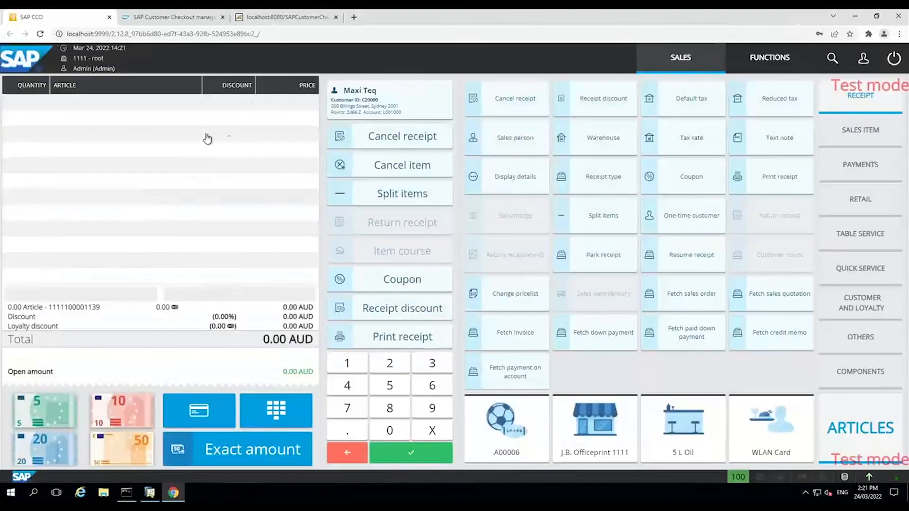
Add the WLAN Card and article A00006 to the receipt, selecting serial number A6-000293 for the latter
{"action": "left_click", "coordinate": [781, 440]}
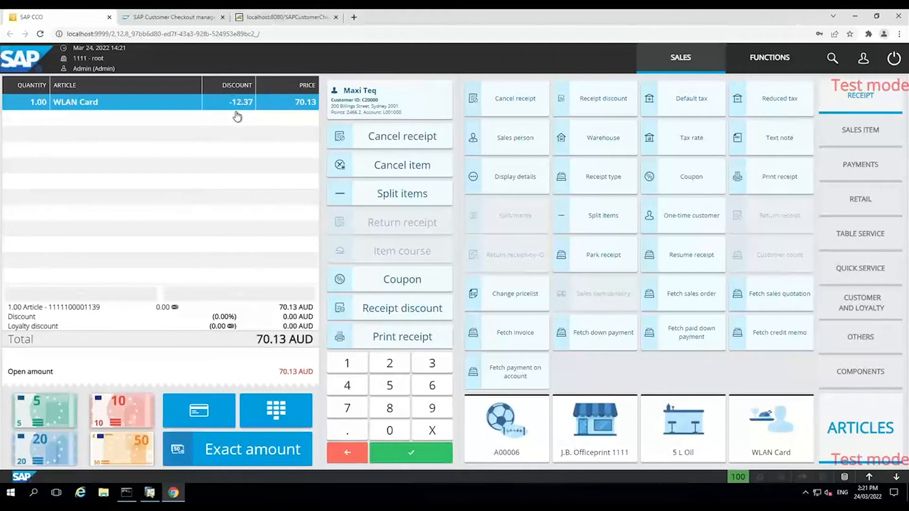
{"action": "left_click", "coordinate": [514, 428]}
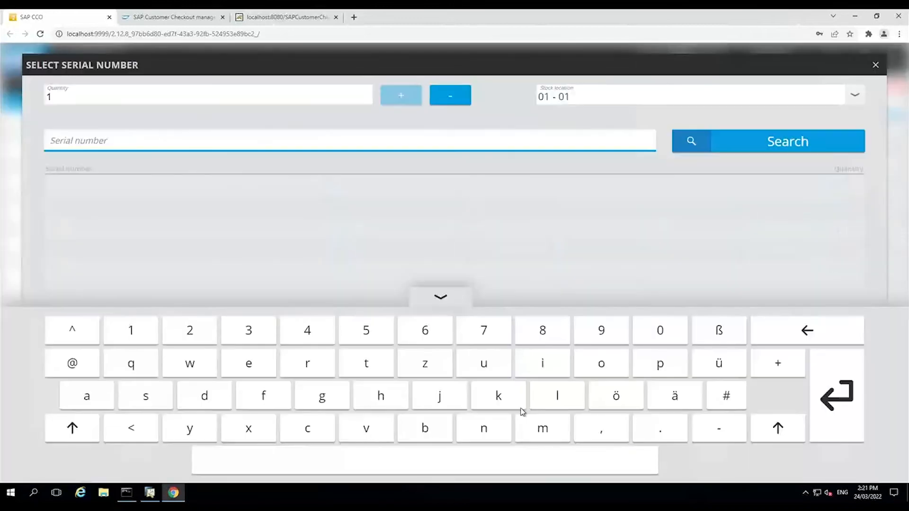
{"action": "left_click", "coordinate": [735, 152]}
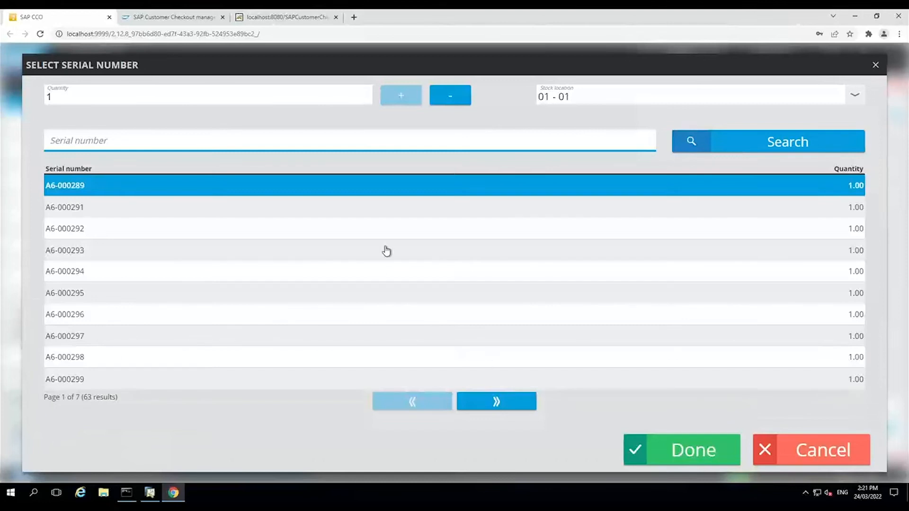
{"action": "left_click", "coordinate": [383, 248]}
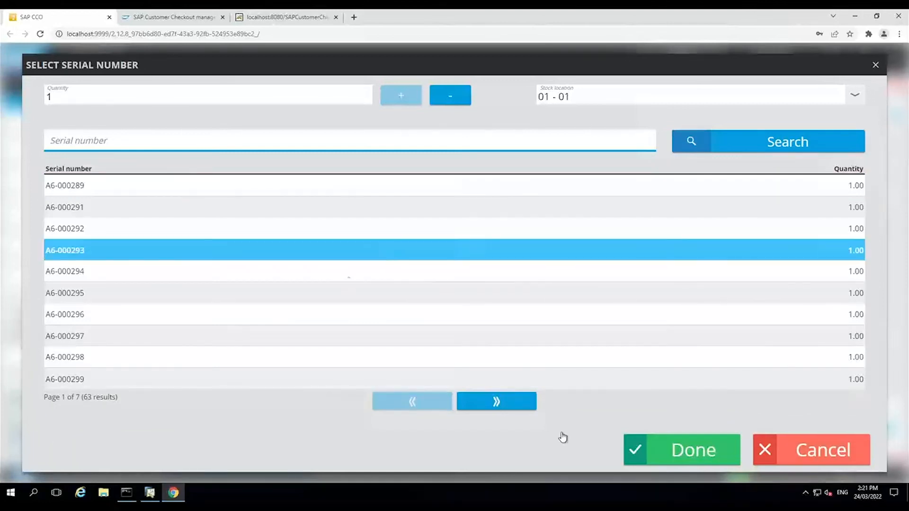
{"action": "left_click", "coordinate": [689, 453]}
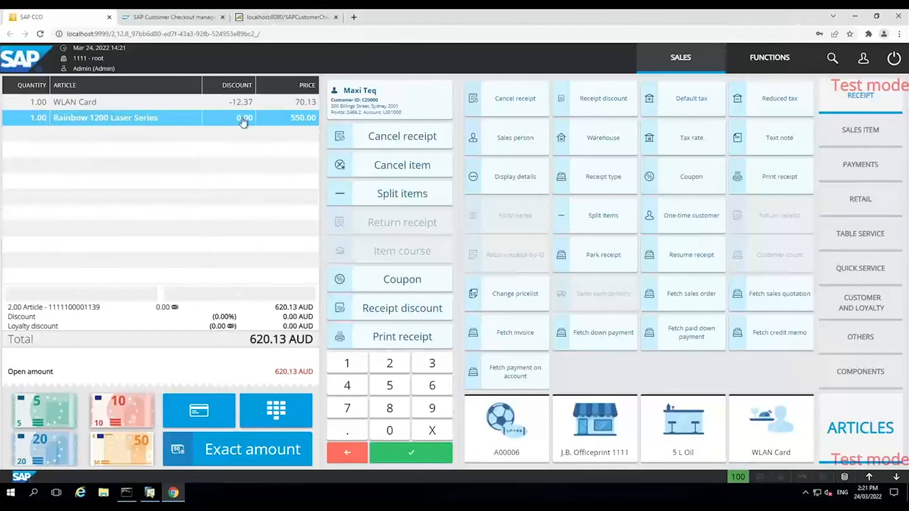
Inspect the laser item's quantity and discount options and the receipt discount options, cancelling each without changes
{"action": "left_click", "coordinate": [36, 119]}
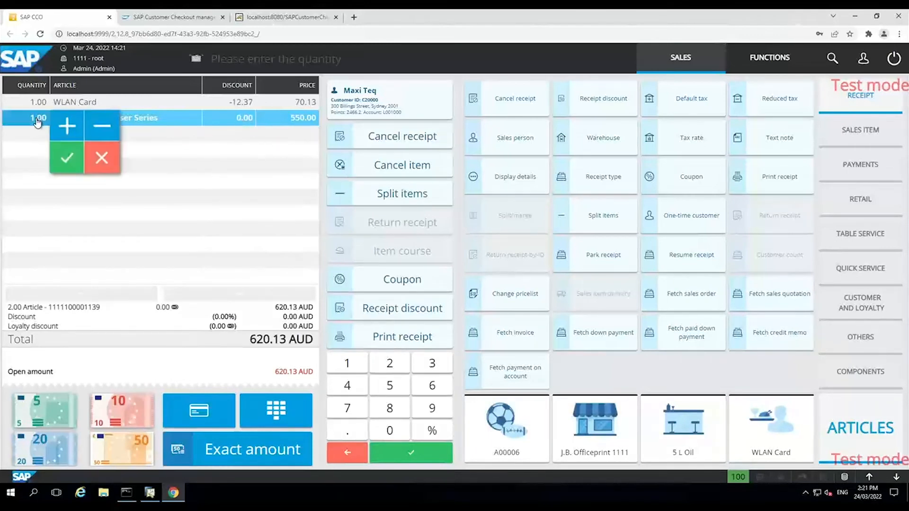
{"action": "left_click", "coordinate": [238, 118]}
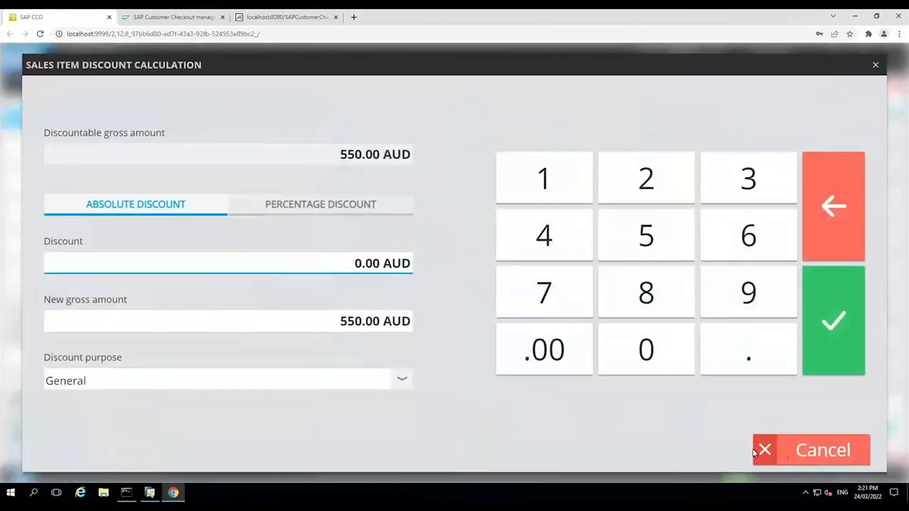
{"action": "left_click", "coordinate": [809, 452]}
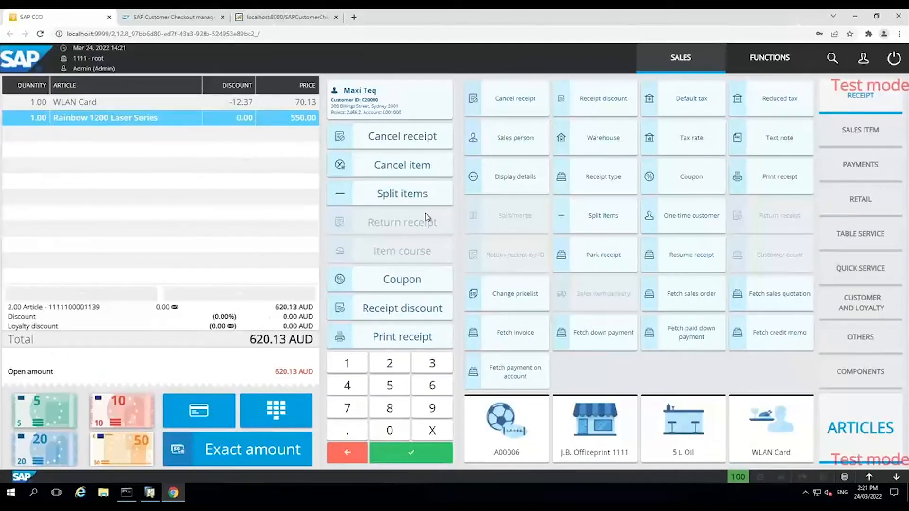
{"action": "left_click", "coordinate": [395, 311]}
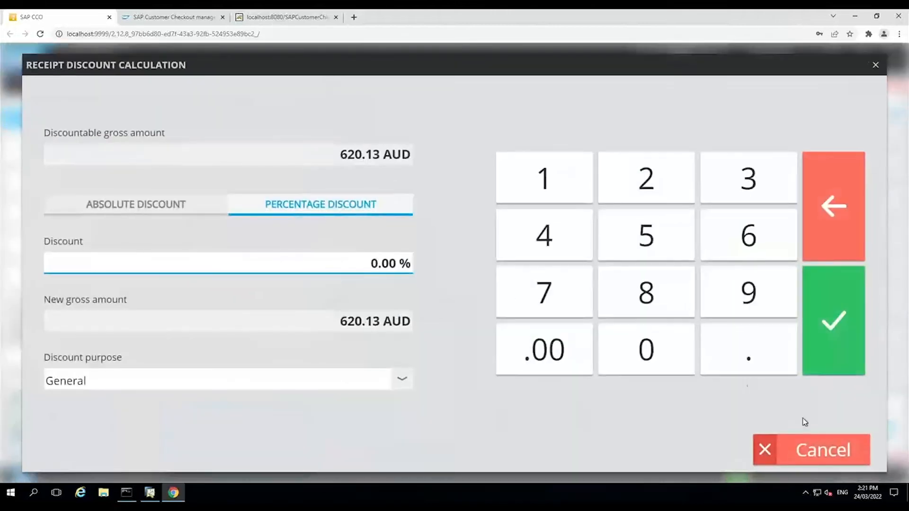
{"action": "left_click", "coordinate": [805, 450]}
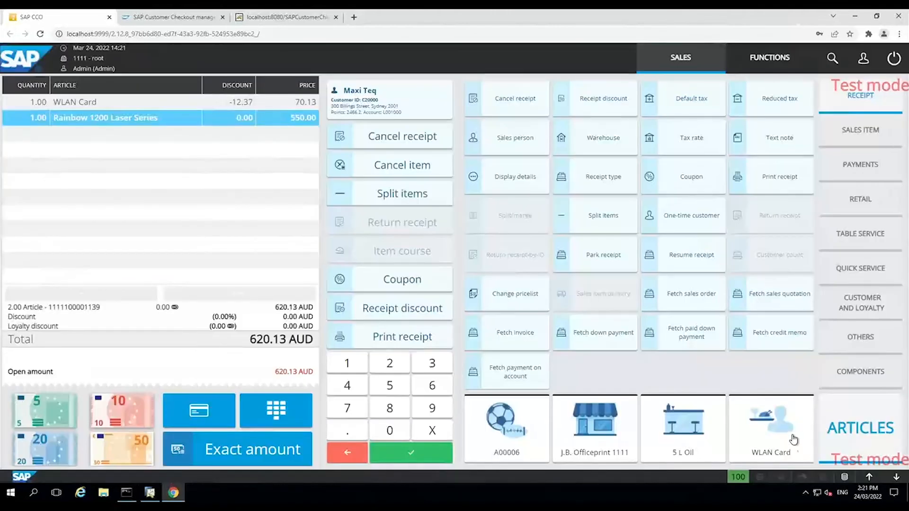
Browse the other function groups and inspect the available receipt types, leaving the selection without changing it
{"action": "left_click", "coordinate": [864, 208]}
{"action": "left_click", "coordinate": [860, 111]}
{"action": "left_click", "coordinate": [860, 337]}
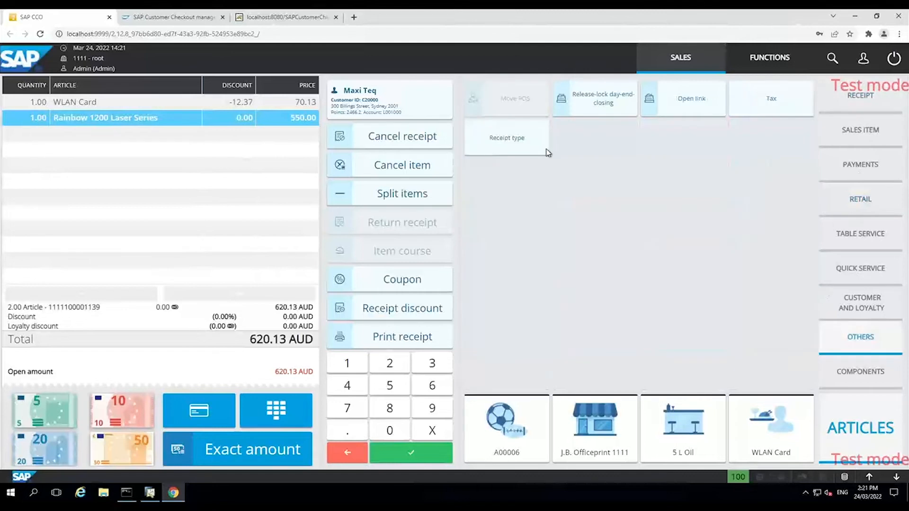
{"action": "left_click", "coordinate": [512, 154]}
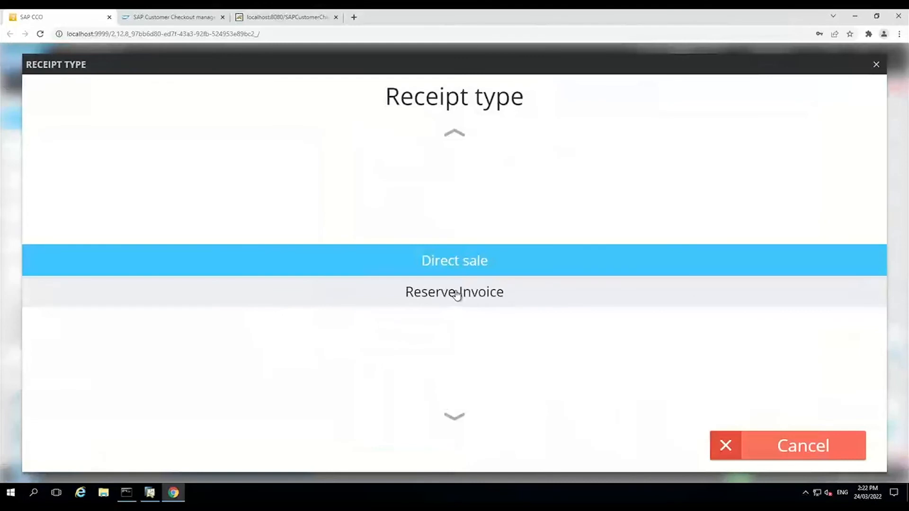
{"action": "left_click", "coordinate": [777, 445]}
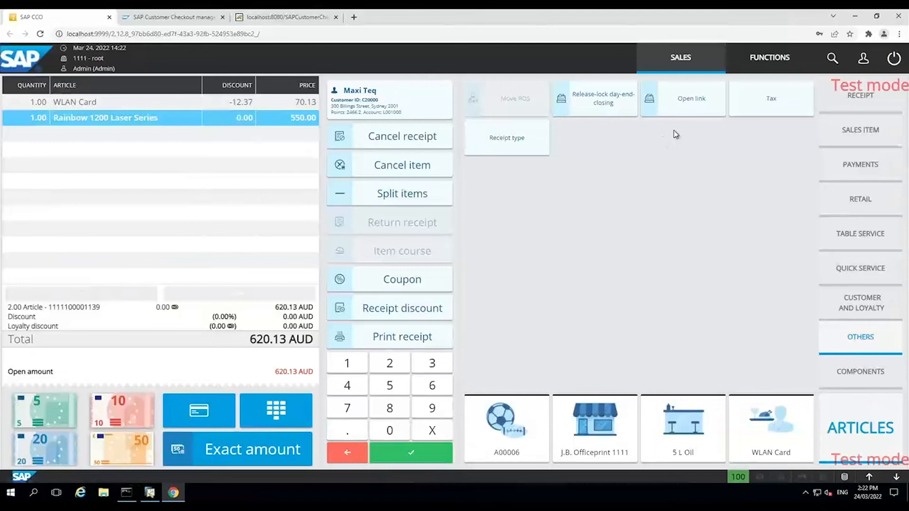
Search the articles and view the stock overview by warehouse for article I00008, the Rainbow Nuance ink and photo paper kit
{"action": "left_click", "coordinate": [832, 57]}
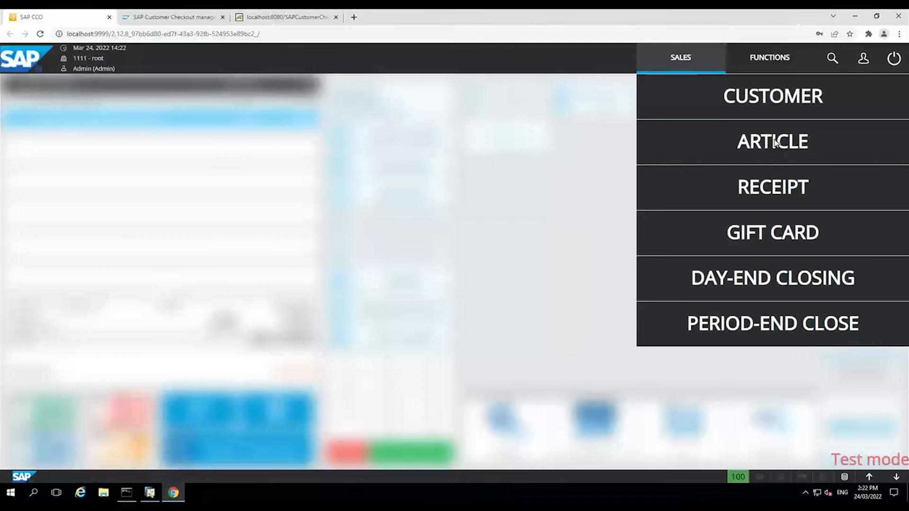
{"action": "left_click", "coordinate": [776, 142]}
{"action": "left_click", "coordinate": [775, 141]}
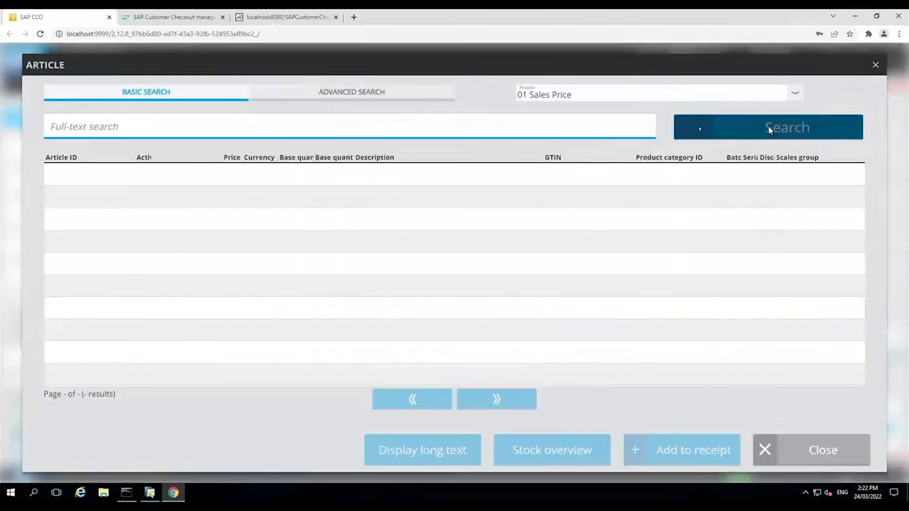
{"action": "left_click", "coordinate": [554, 455]}
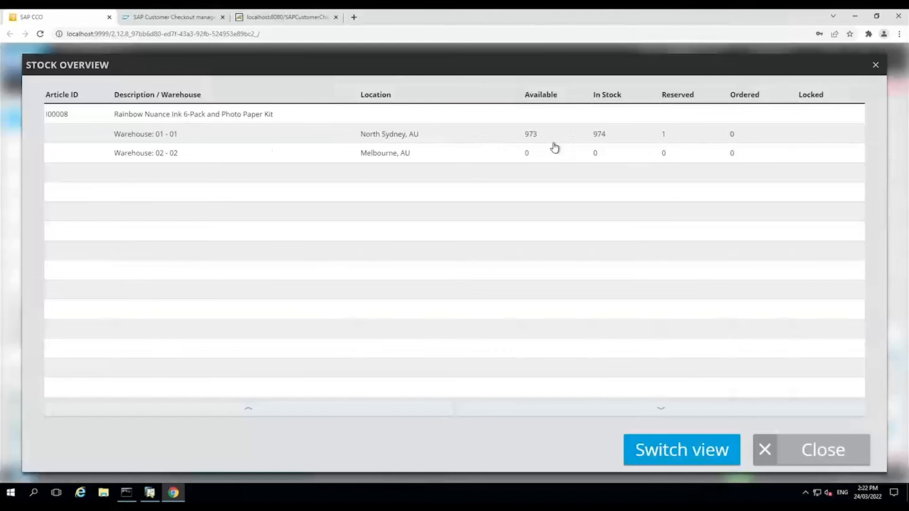
{"action": "left_click", "coordinate": [804, 453]}
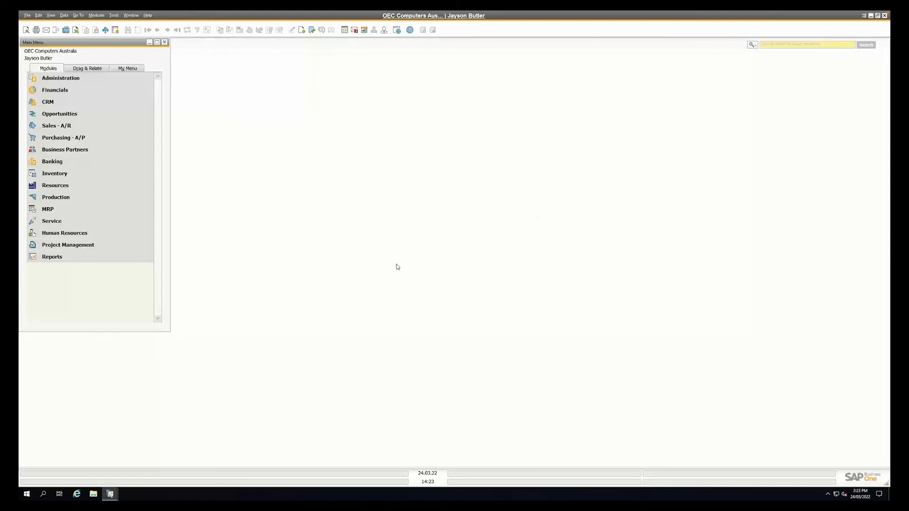
Switch to SAP Business One and start a new sales order for customer C20000, Maxi Teq
{"action": "left_click", "coordinate": [65, 127]}
{"action": "left_click", "coordinate": [66, 115]}
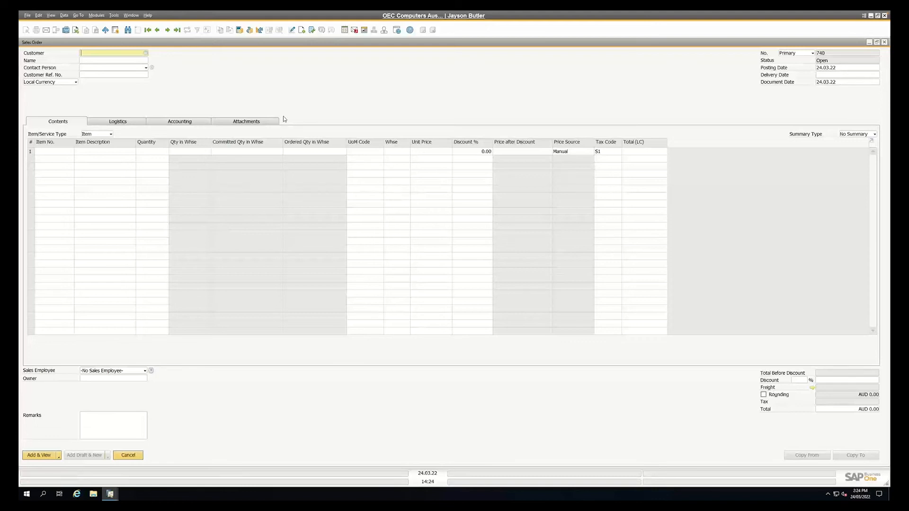
{"action": "key", "text": "Tab"}
{"action": "key", "text": "Return"}
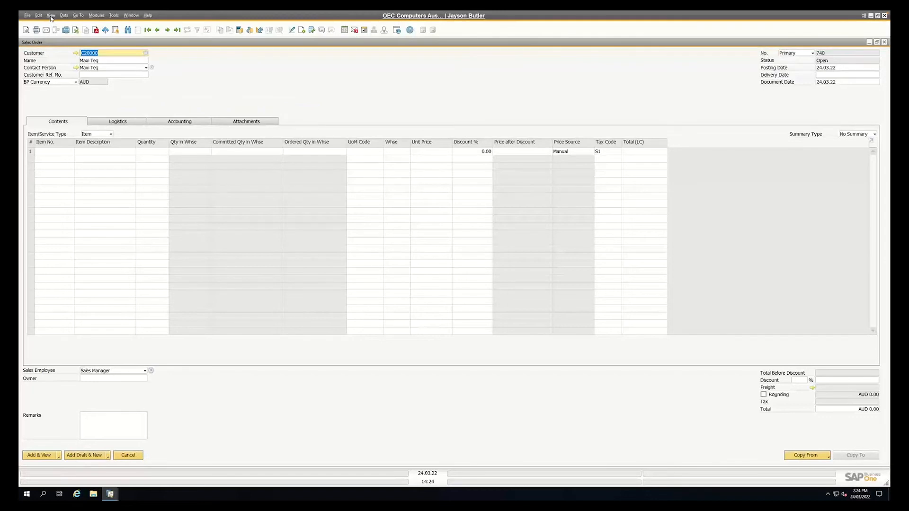
Examine the record and navigation commands available for the sales order, including their keyboard shortcuts
{"action": "left_click", "coordinate": [51, 17]}
{"action": "mouse_move", "coordinate": [64, 16]}
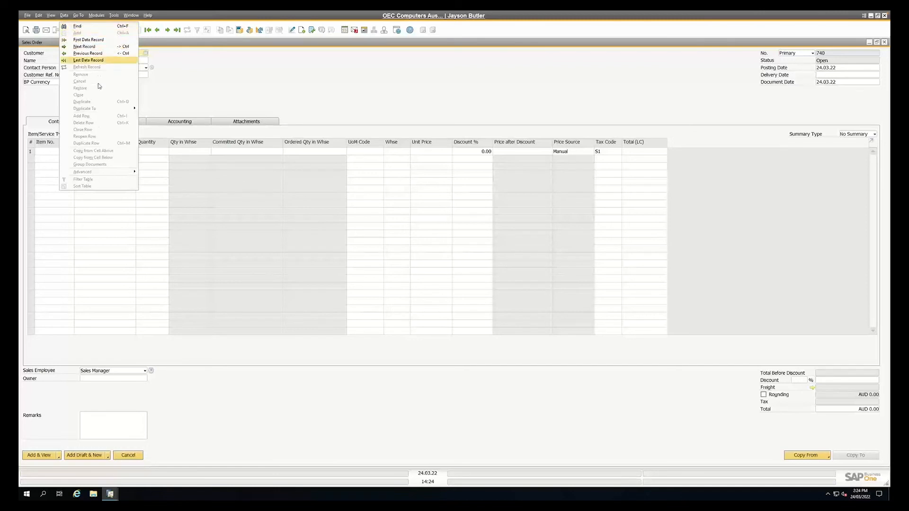
{"action": "left_click", "coordinate": [65, 16]}
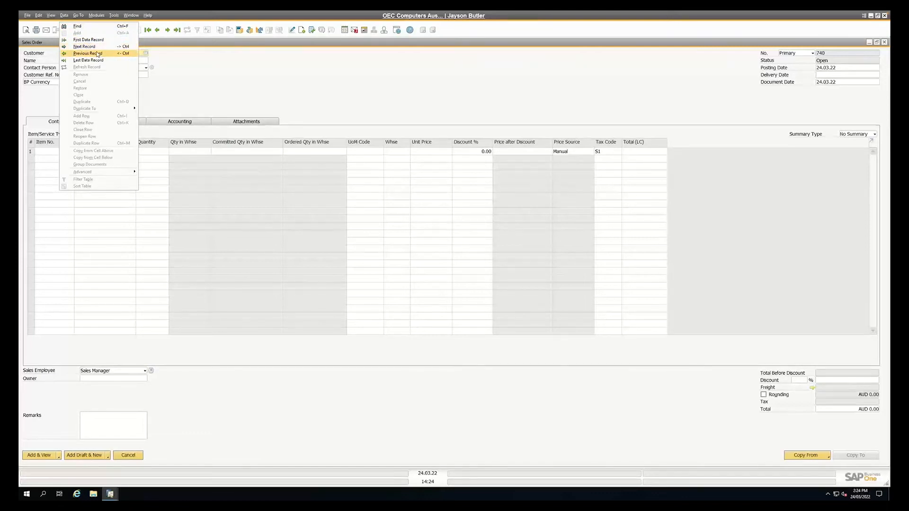
{"action": "mouse_move", "coordinate": [79, 17]}
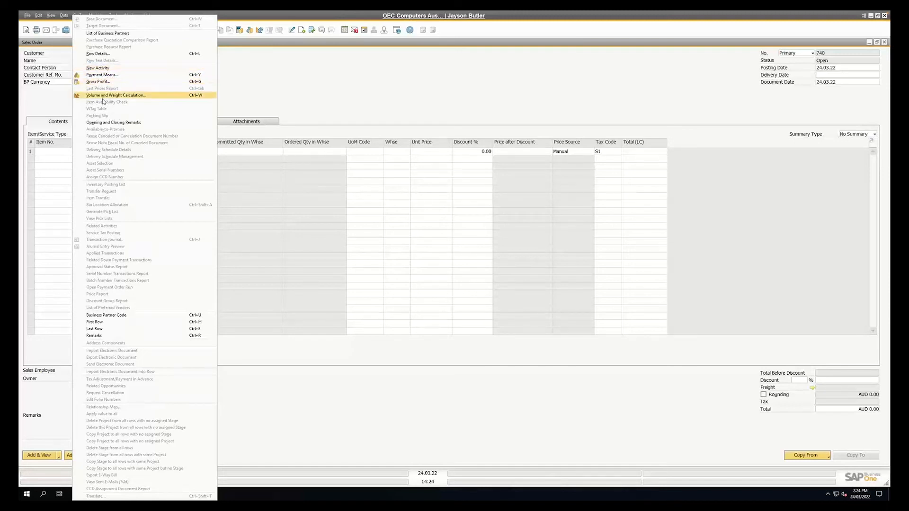
{"action": "left_click", "coordinate": [286, 85]}
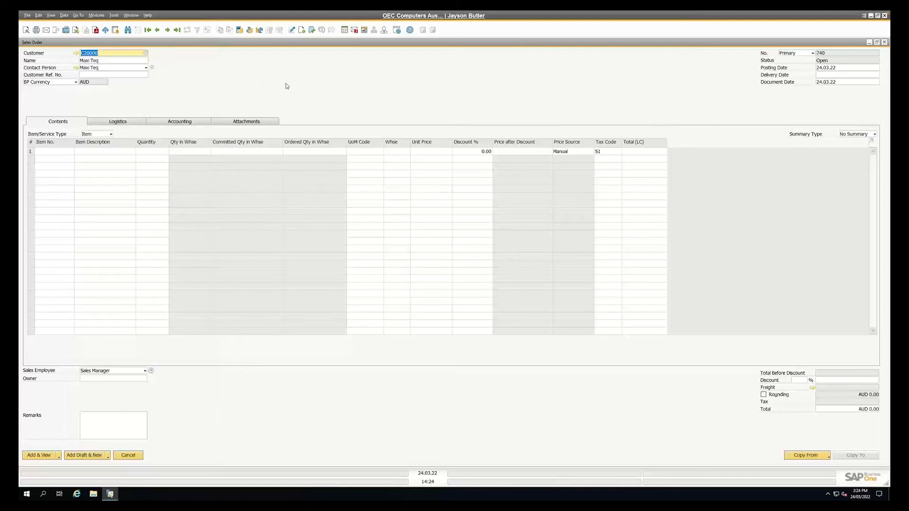
Add item A00001, J.B. Officeprint 1420, to the first row of the sales order
{"action": "left_click", "coordinate": [60, 152]}
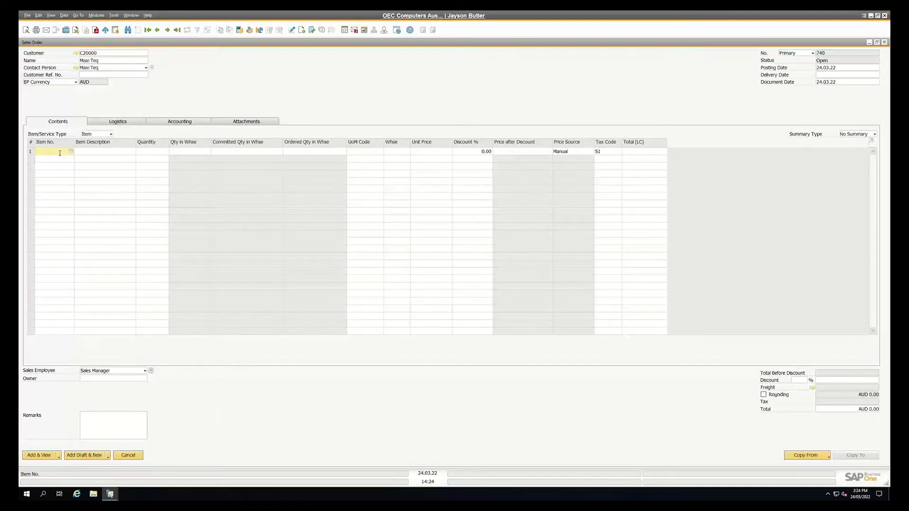
{"action": "key", "text": "Tab"}
{"action": "key", "text": "Return"}
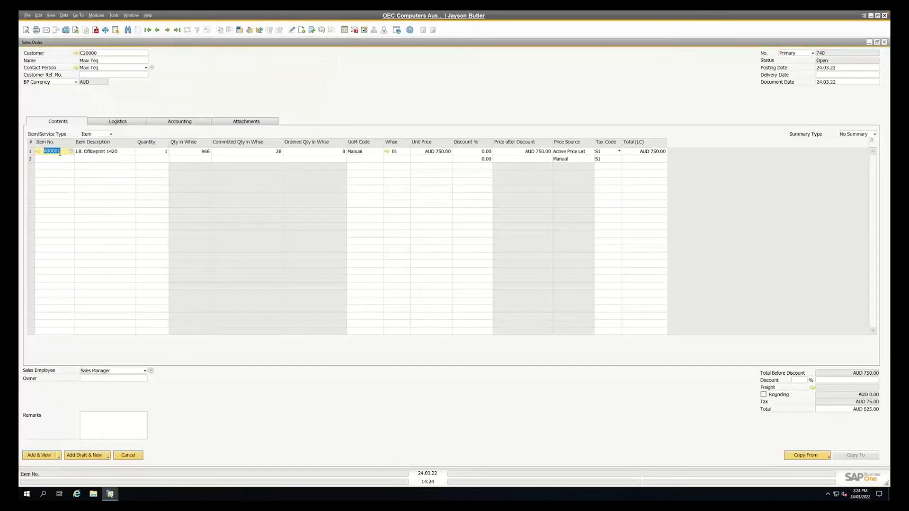
View the sales order's gross profit, payment means, and volume and weight calculation
{"action": "key", "text": "ctrl+shift+u"}
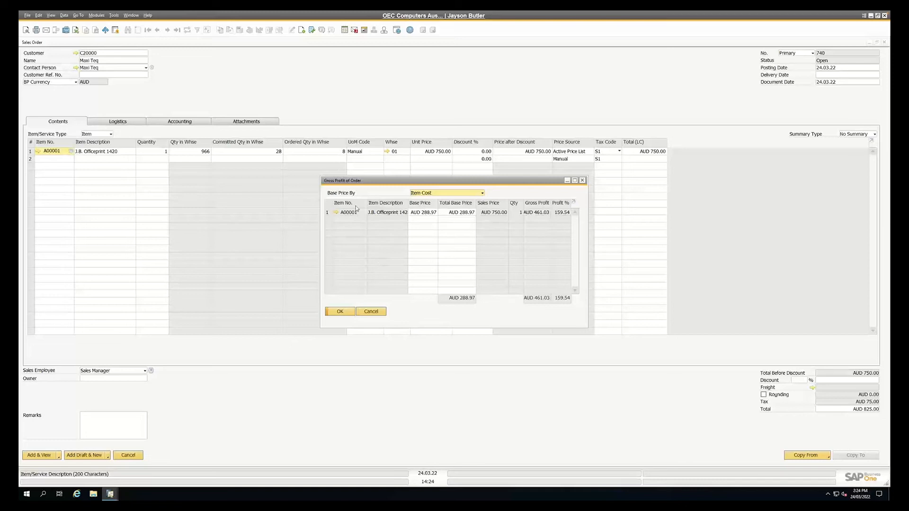
{"action": "key", "text": "Escape"}
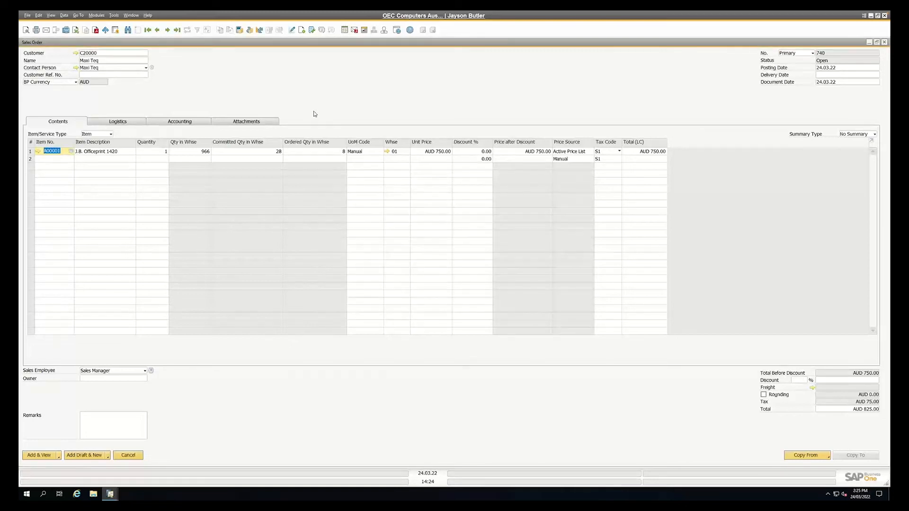
{"action": "key", "text": "ctrl+y"}
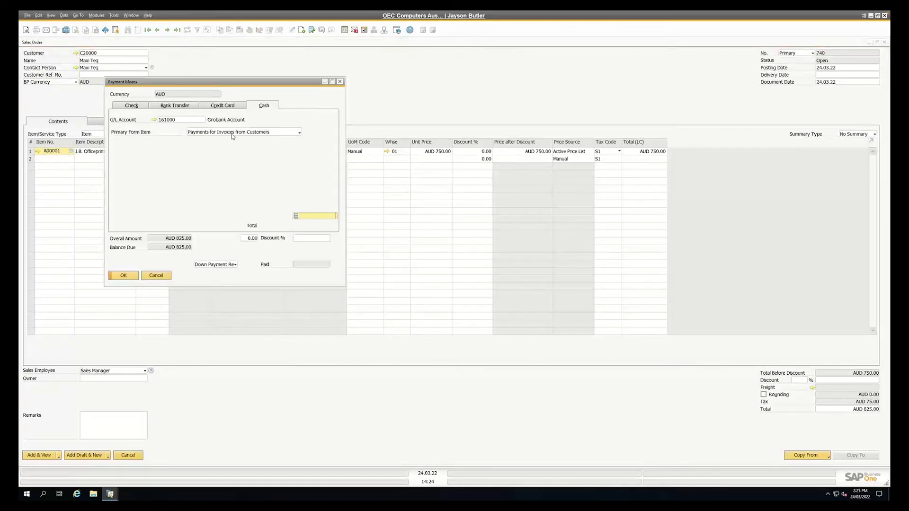
{"action": "key", "text": "Escape"}
{"action": "key", "text": "ctrl+shift+u"}
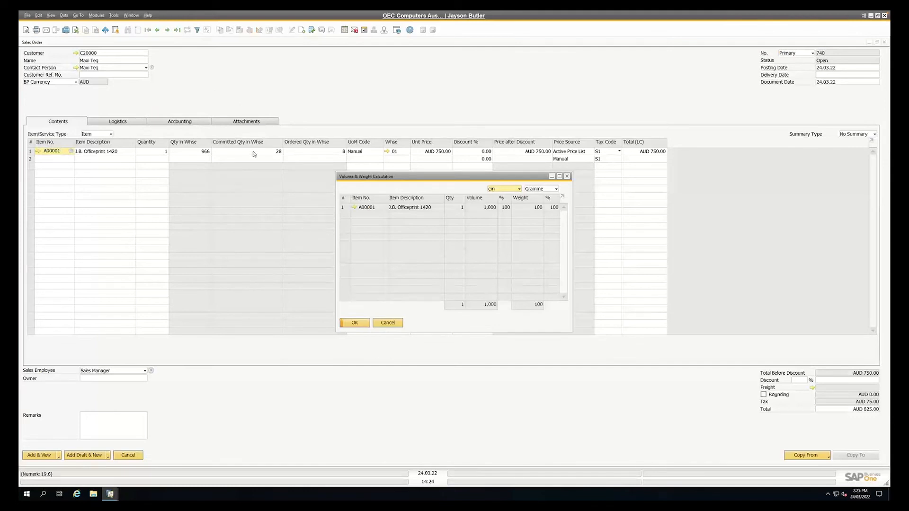
Open the master data of item A00001 to examine its related commands, and close it and the unsaved sales order
{"action": "left_click", "coordinate": [353, 208]}
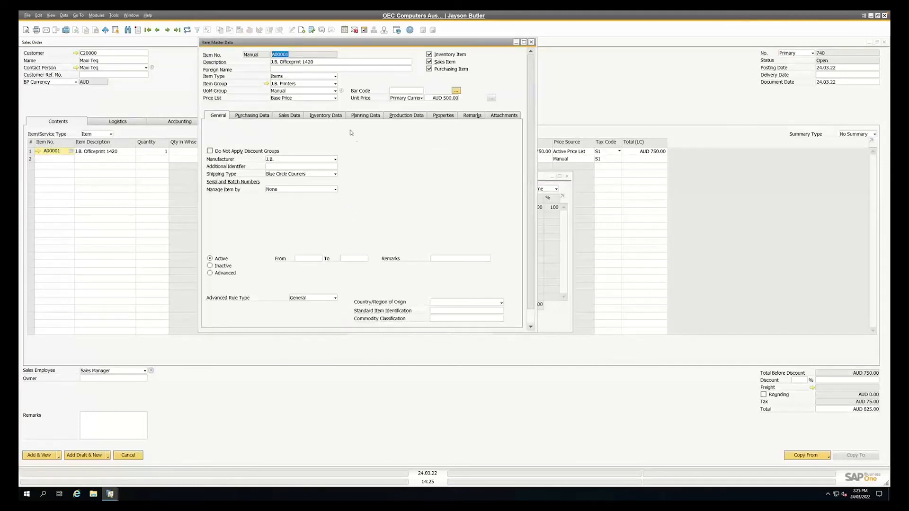
{"action": "left_click", "coordinate": [78, 15]}
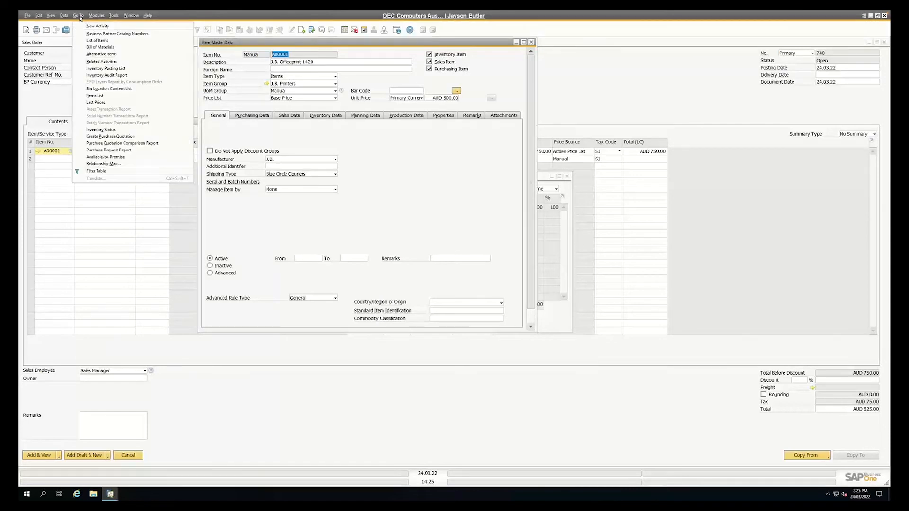
{"action": "left_click", "coordinate": [65, 15]}
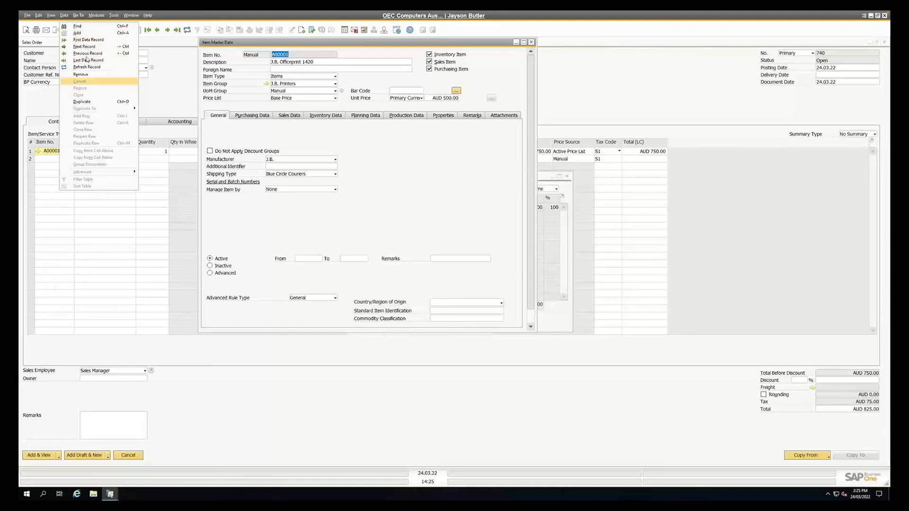
{"action": "left_click", "coordinate": [87, 103]}
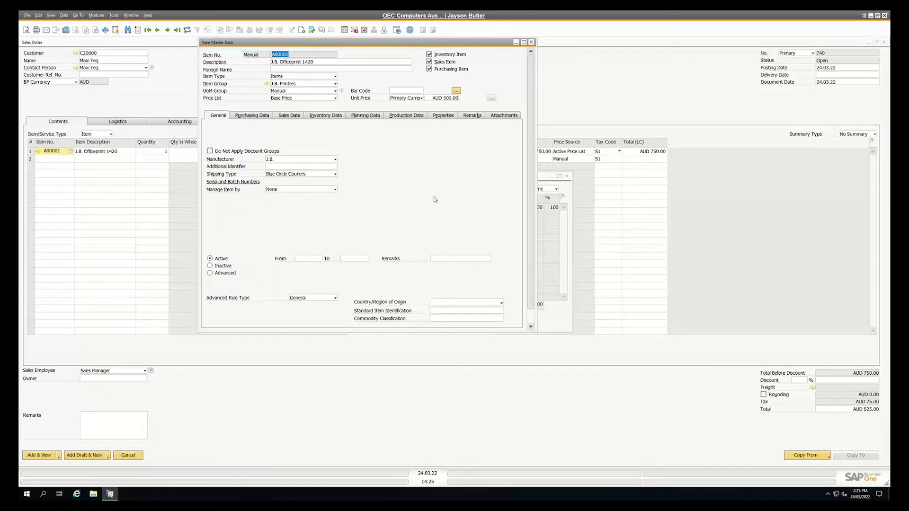
{"action": "key", "text": "Escape"}
{"action": "key", "text": "Escape"}
{"action": "key", "text": "Escape"}
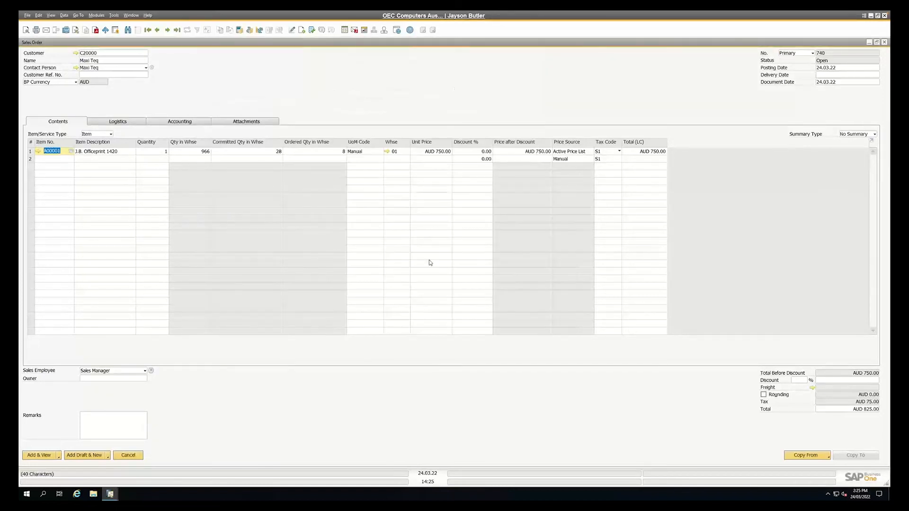
{"action": "left_click", "coordinate": [418, 272]}
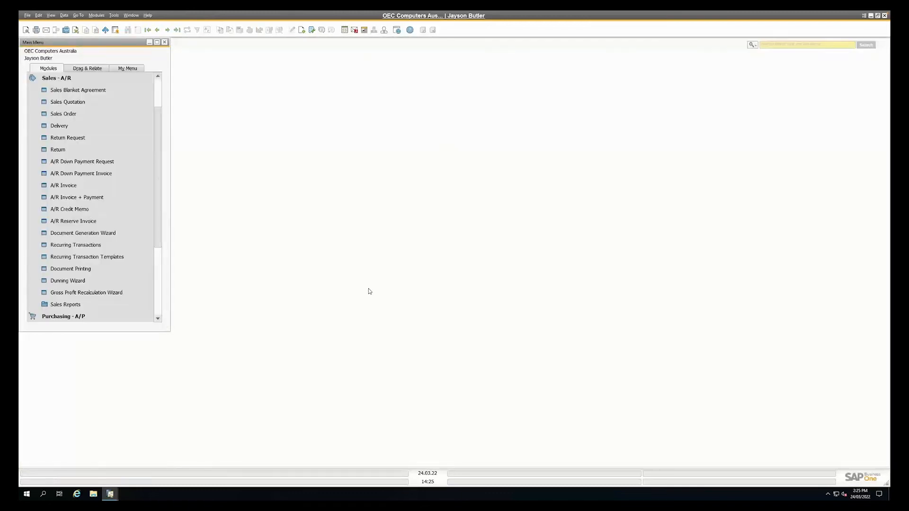
Open the Address Formats and Countries/Regions setup windows from the business partner setup and arrange them side by side
{"action": "left_click", "coordinate": [71, 78]}
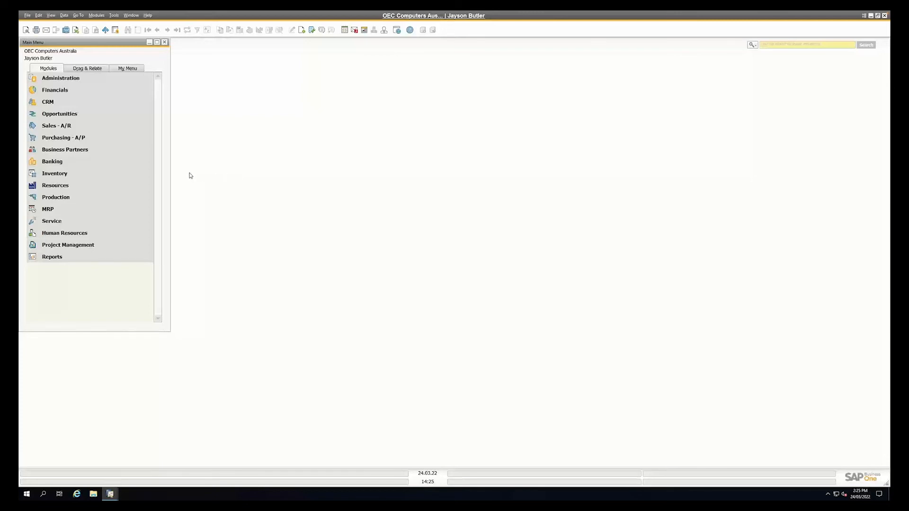
{"action": "left_click", "coordinate": [70, 83]}
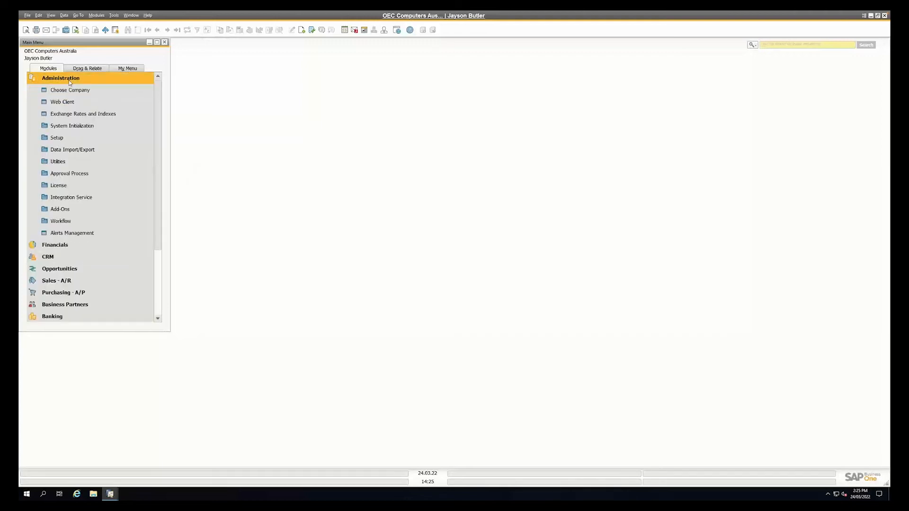
{"action": "left_click", "coordinate": [63, 138]}
{"action": "left_click", "coordinate": [71, 208]}
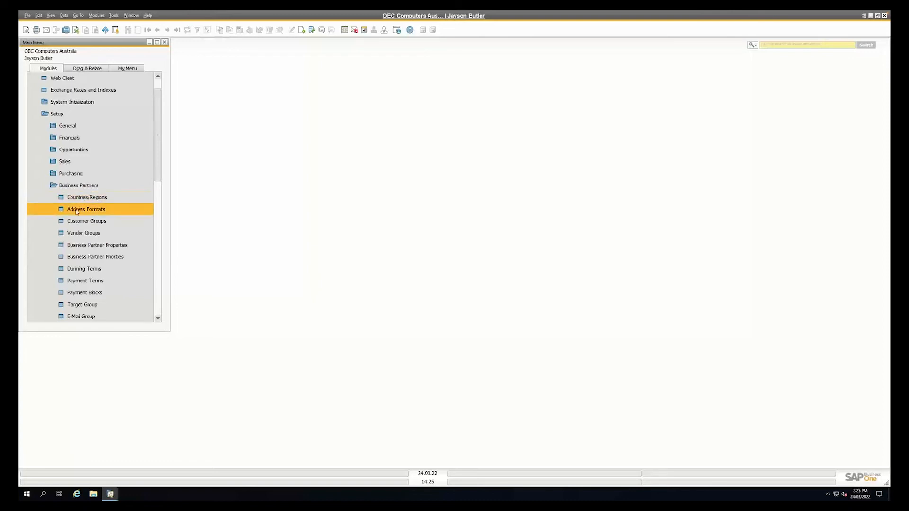
{"action": "left_click", "coordinate": [76, 211]}
{"action": "left_click_drag", "start_coordinate": [361, 87], "coordinate": [205, 89]}
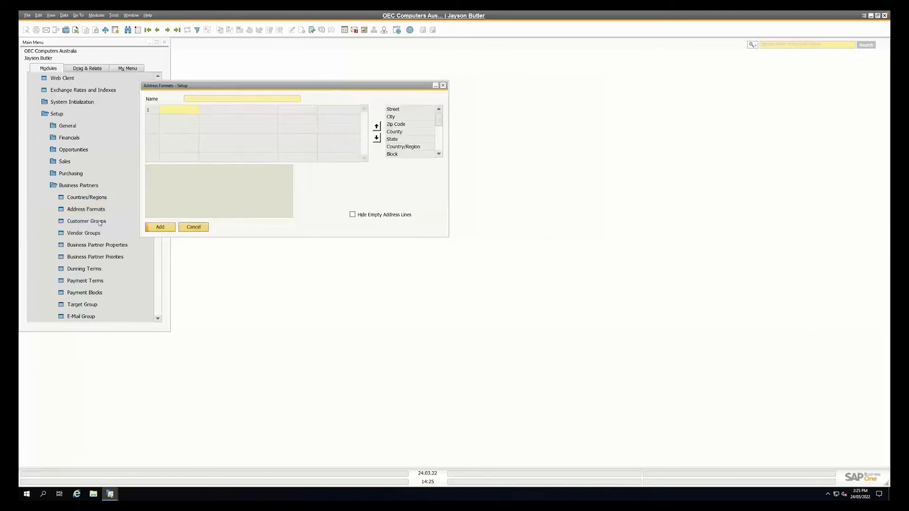
{"action": "left_click", "coordinate": [85, 197]}
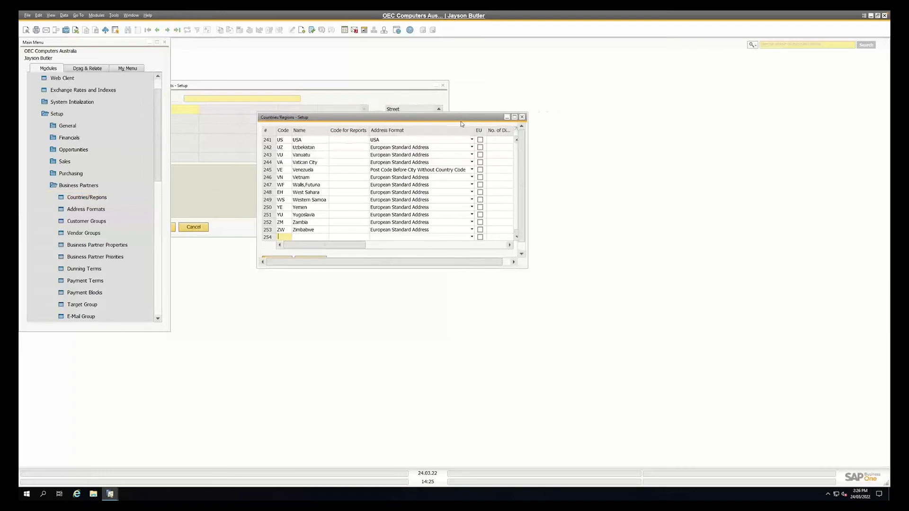
{"action": "left_click_drag", "start_coordinate": [461, 116], "coordinate": [663, 107]}
Search all address formats with the wildcard * and load the Australia format
{"action": "left_click", "coordinate": [336, 90]}
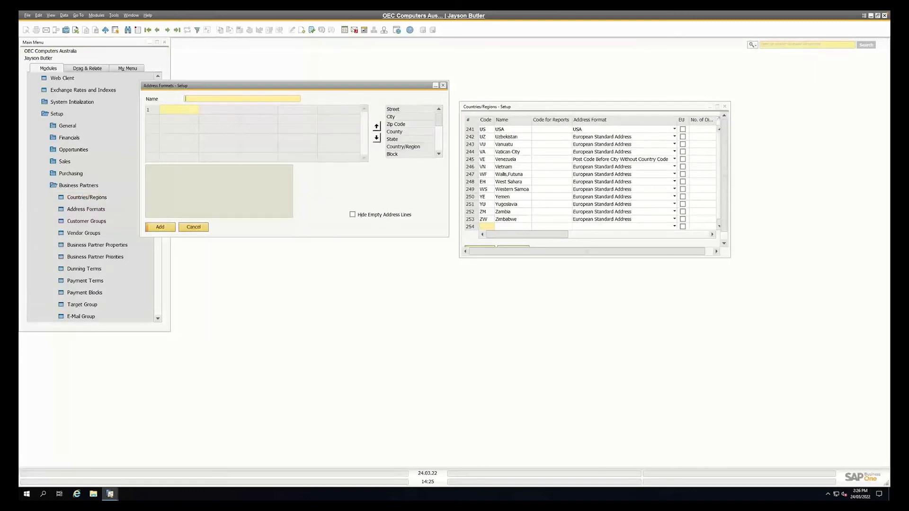
{"action": "key", "text": "ctrl+f"}
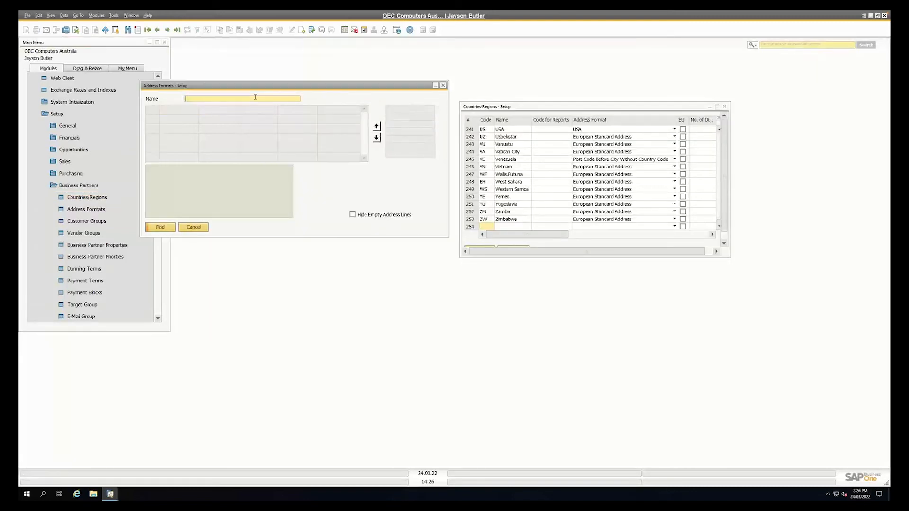
{"action": "type", "text": "*"}
{"action": "key", "text": "Return"}
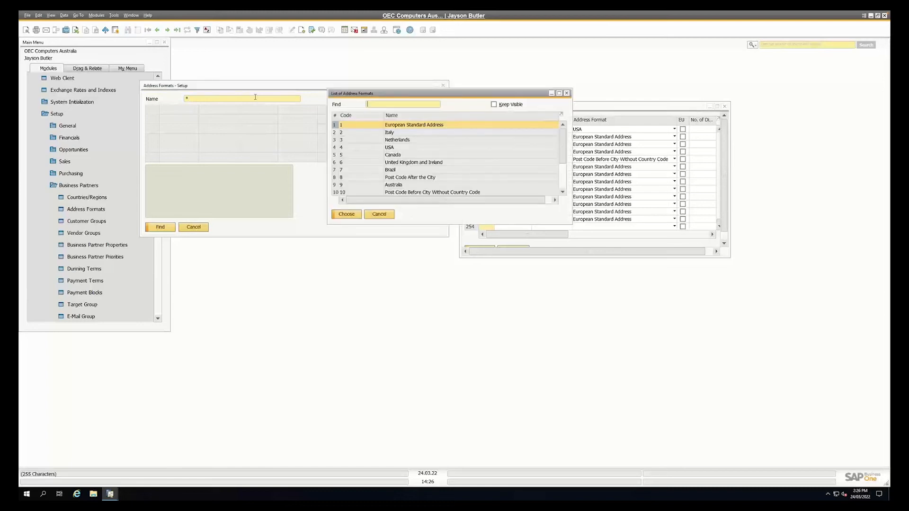
{"action": "scroll", "coordinate": [445, 165], "scroll_direction": "down", "scroll_amount": 4}
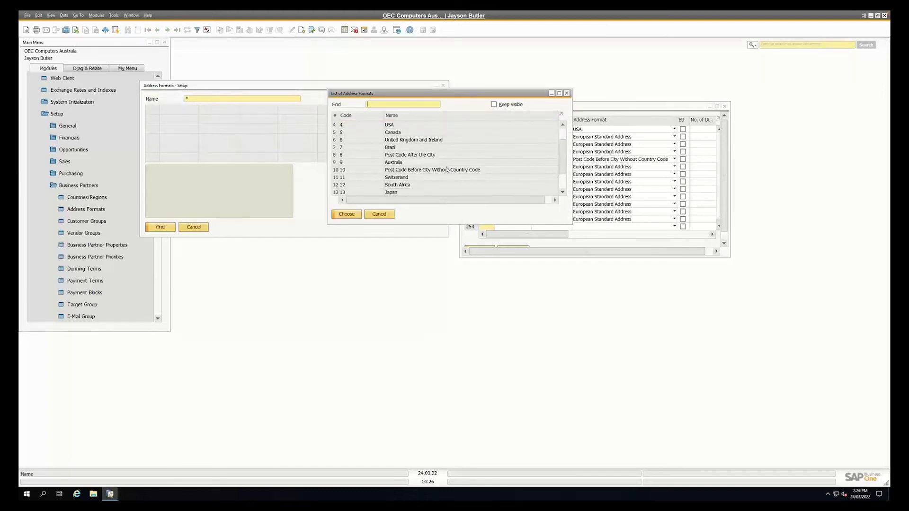
{"action": "scroll", "coordinate": [446, 170], "scroll_direction": "up", "scroll_amount": 6}
{"action": "left_click_drag", "start_coordinate": [429, 223], "coordinate": [430, 399]}
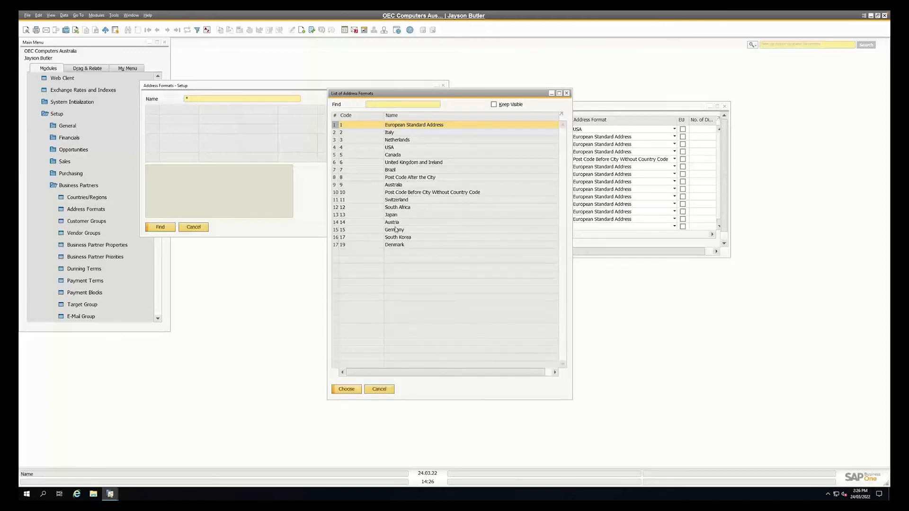
{"action": "left_click", "coordinate": [359, 186]}
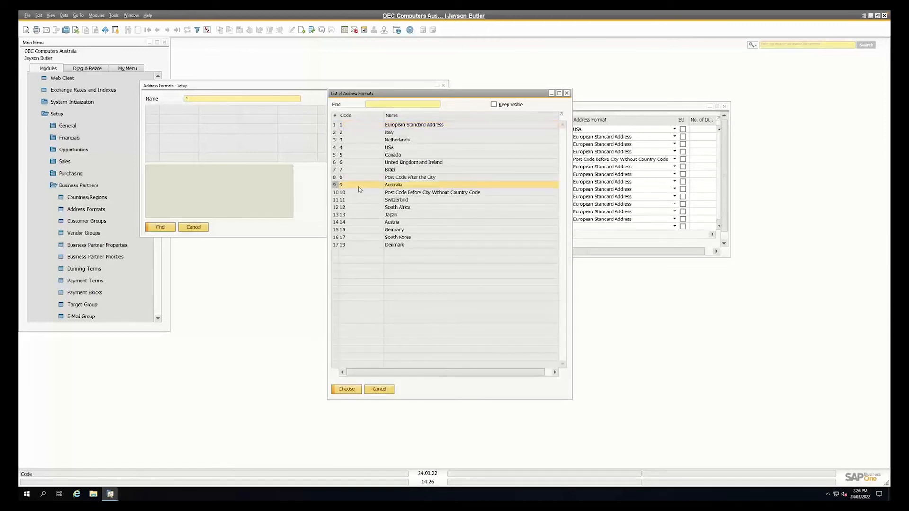
{"action": "left_click", "coordinate": [346, 388]}
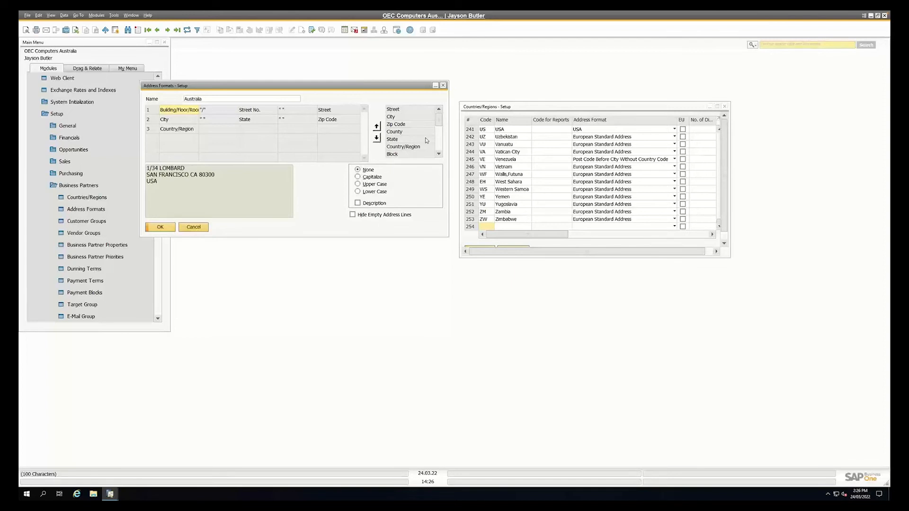
Add a fourth row to the Australia address format and place the Block field in it
{"action": "mouse_move", "coordinate": [439, 124]}
{"action": "left_mouse_down"}
{"action": "mouse_move", "coordinate": [442, 149]}
{"action": "mouse_move", "coordinate": [440, 114]}
{"action": "left_mouse_up"}
{"action": "left_click", "coordinate": [194, 122]}
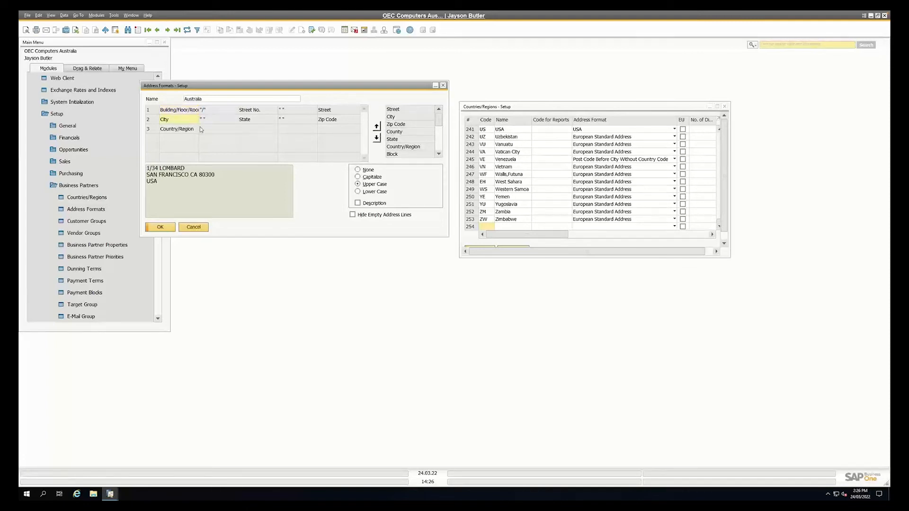
{"action": "right_click", "coordinate": [155, 129]}
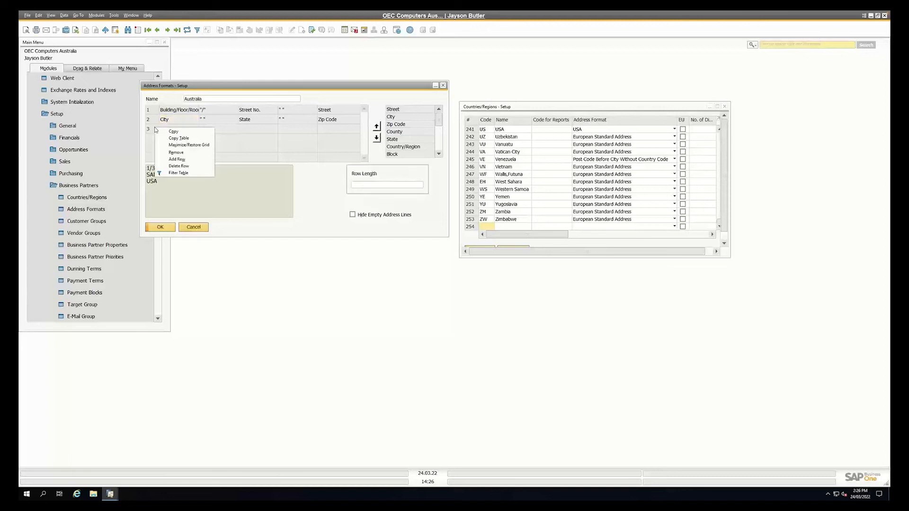
{"action": "left_click", "coordinate": [173, 159]}
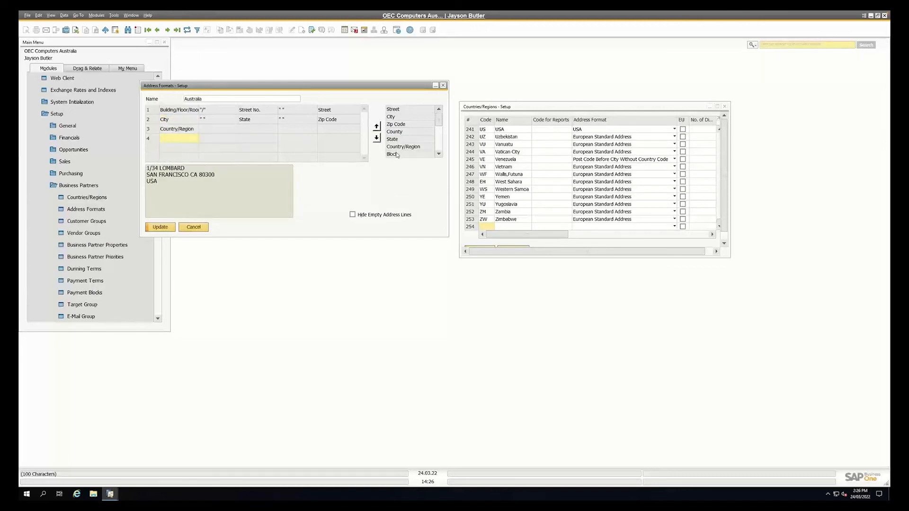
{"action": "left_click_drag", "start_coordinate": [397, 154], "coordinate": [181, 140]}
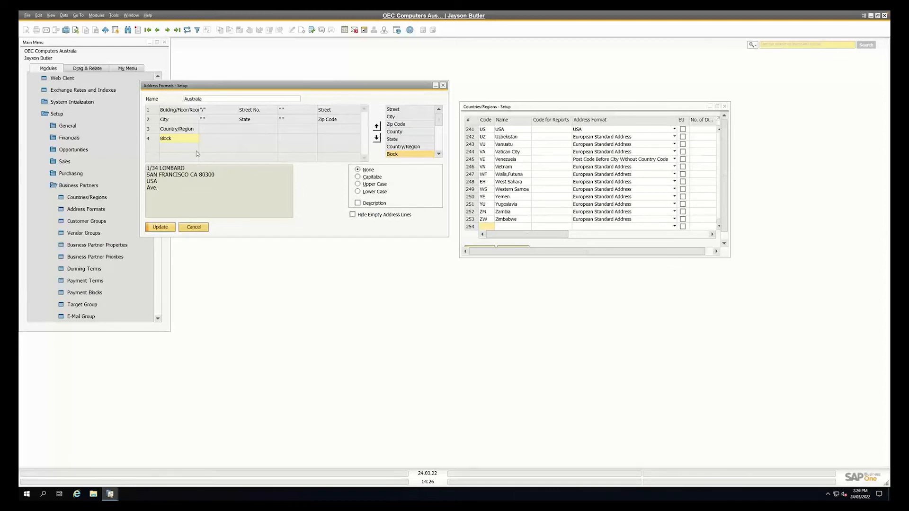
Enlarge the Countries/Regions window and examine the address formats assigned to Australia, the United Kingdom and other countries
{"action": "left_click", "coordinate": [524, 114]}
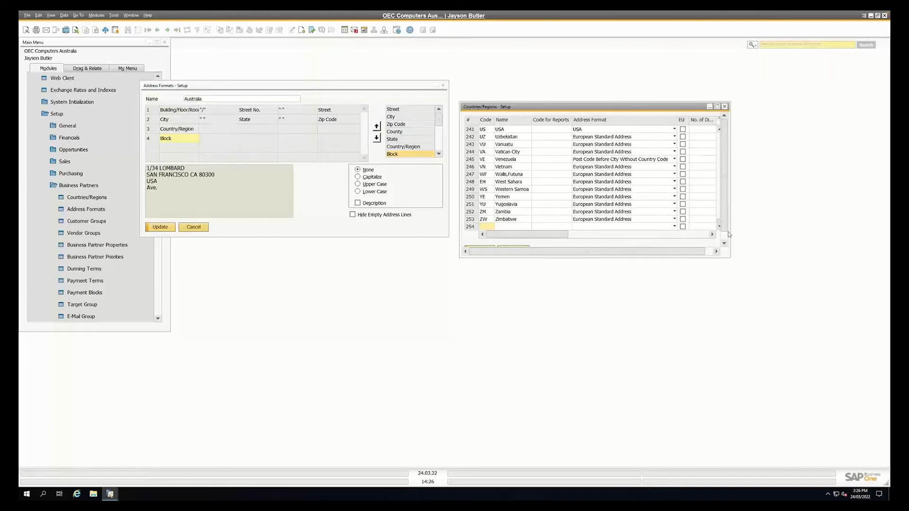
{"action": "left_click_drag", "start_coordinate": [733, 260], "coordinate": [784, 286]}
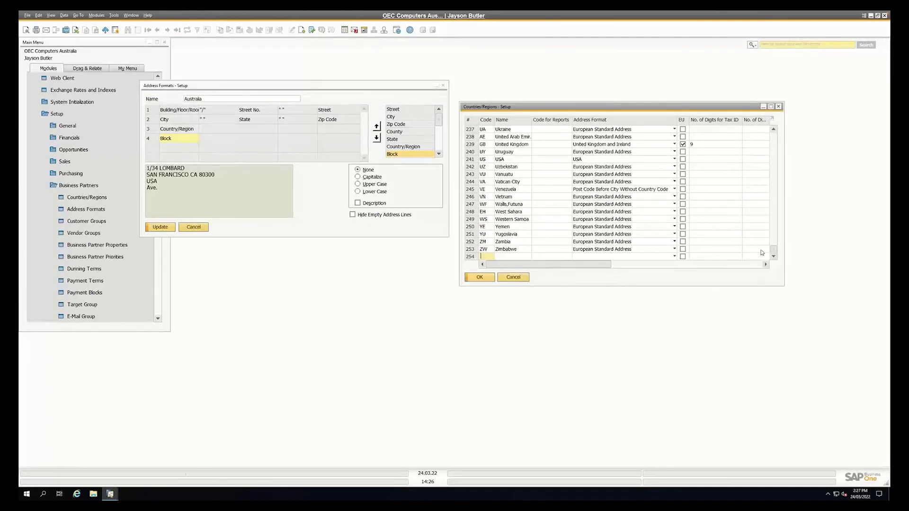
{"action": "left_click_drag", "start_coordinate": [773, 180], "coordinate": [772, 126]}
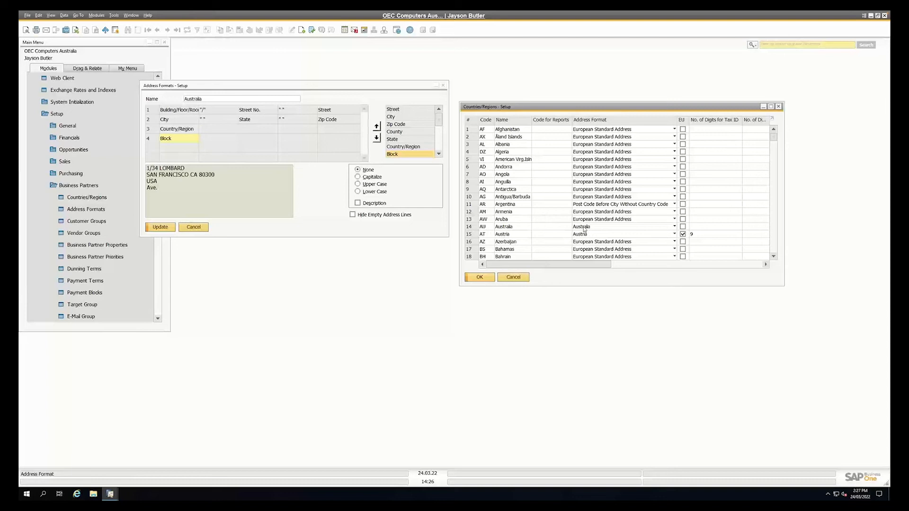
{"action": "scroll", "coordinate": [580, 230], "scroll_direction": "down", "scroll_amount": 2}
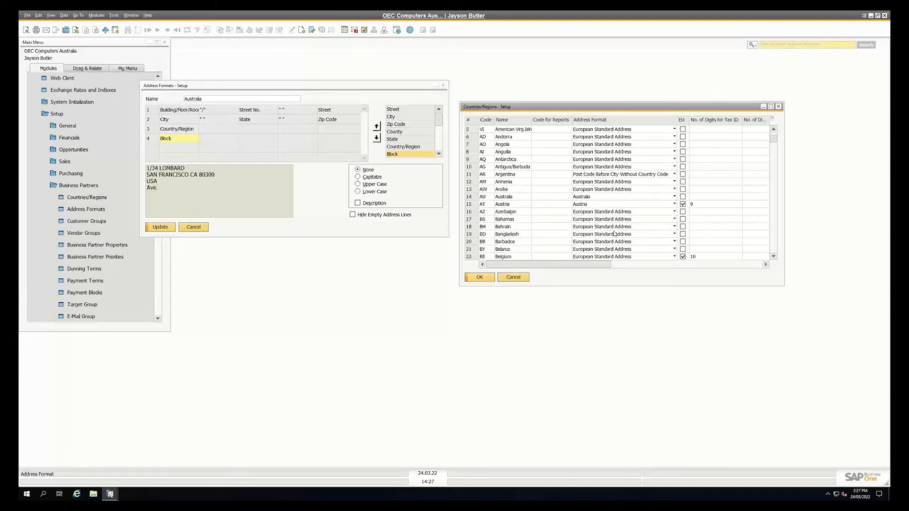
{"action": "scroll", "coordinate": [596, 138], "scroll_direction": "down", "scroll_amount": 5}
{"action": "left_click_drag", "start_coordinate": [775, 152], "coordinate": [767, 245]}
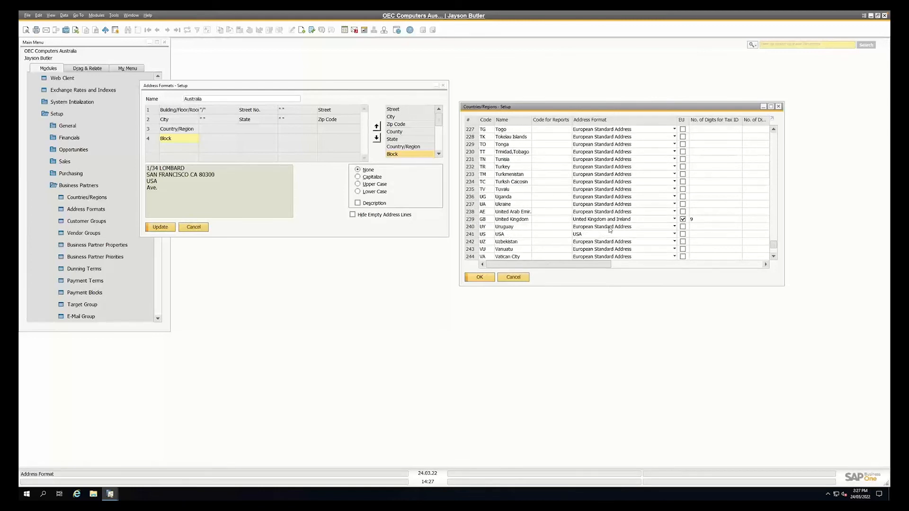
Search all address formats with the wildcard * and load the United Kingdom and Ireland format
{"action": "left_click", "coordinate": [347, 91]}
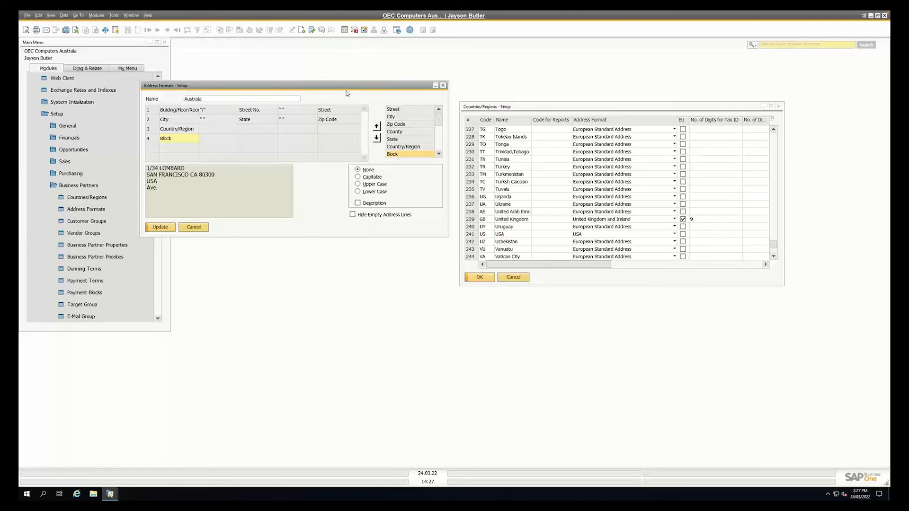
{"action": "key", "text": "ctrl+f"}
{"action": "key", "text": "Return"}
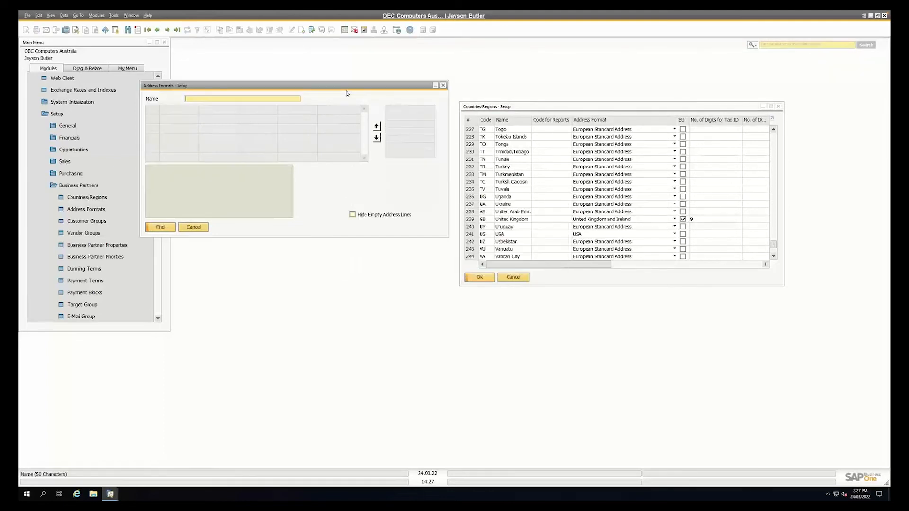
{"action": "type", "text": "*"}
{"action": "key", "text": "Return"}
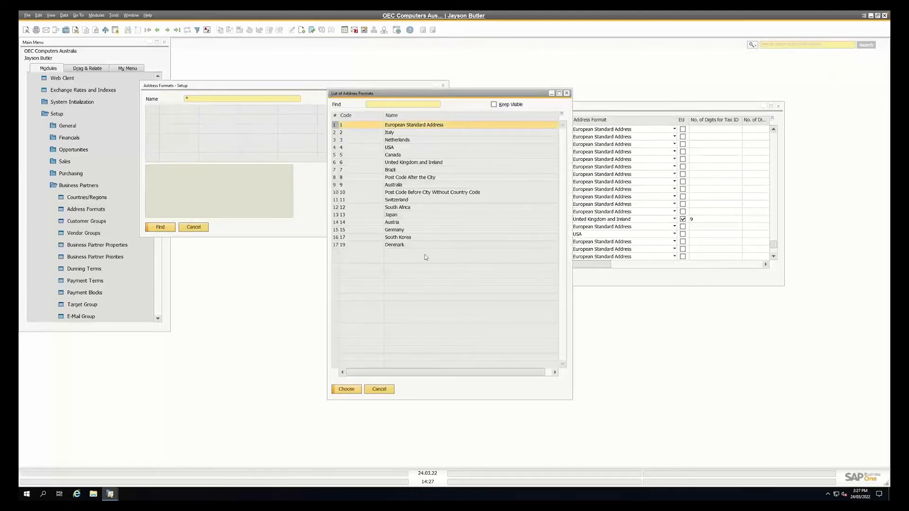
{"action": "double_click", "coordinate": [406, 163]}
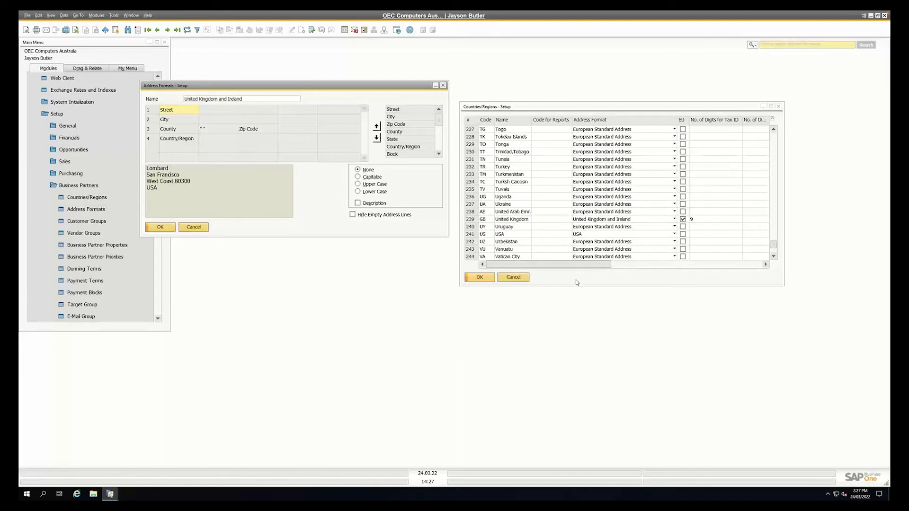
Examine the tax ID, bank code and branch digit settings of the United Kingdom, and close both setup windows
{"action": "left_click_drag", "start_coordinate": [580, 268], "coordinate": [630, 270]}
{"action": "left_click", "coordinate": [595, 219]}
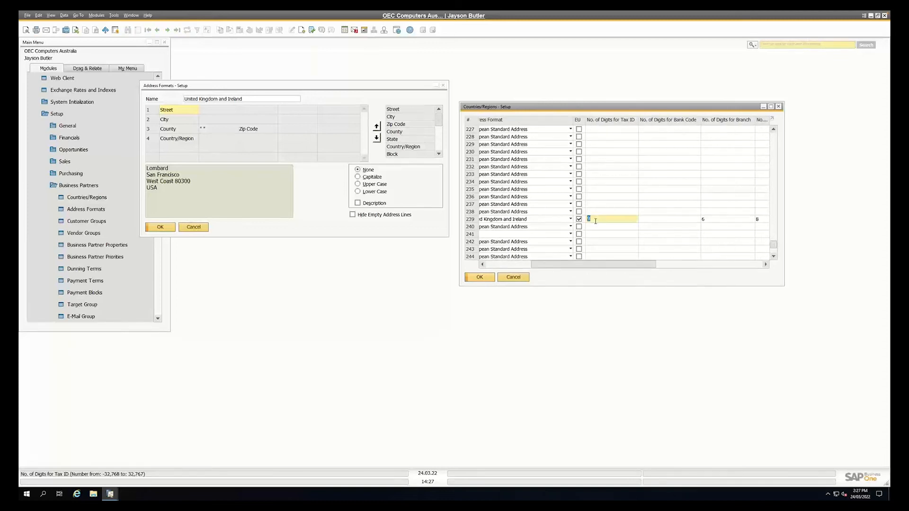
{"action": "left_click", "coordinate": [726, 221]}
{"action": "left_click_drag", "start_coordinate": [625, 266], "coordinate": [544, 271]}
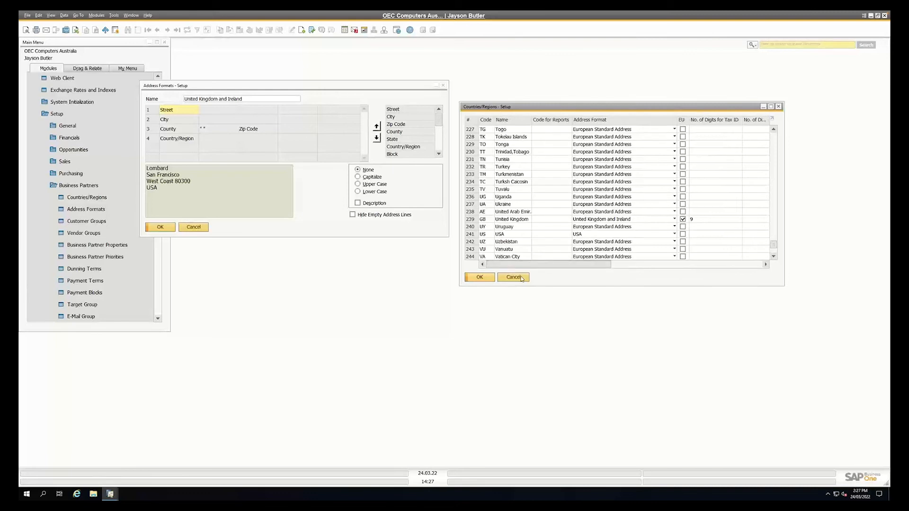
{"action": "left_click", "coordinate": [485, 277]}
{"action": "left_click", "coordinate": [193, 228]}
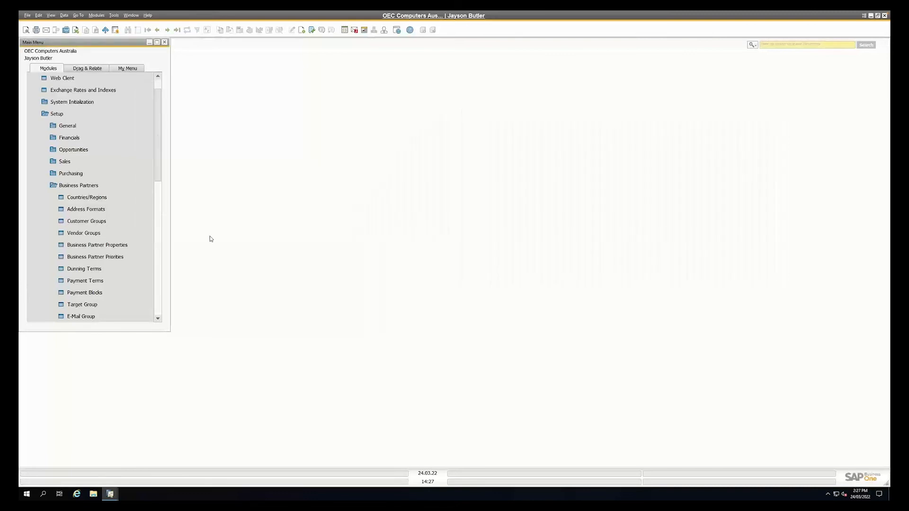
Open a new sales order from the sales module and select customer C20000, Maxi Teq
{"action": "left_click", "coordinate": [59, 116]}
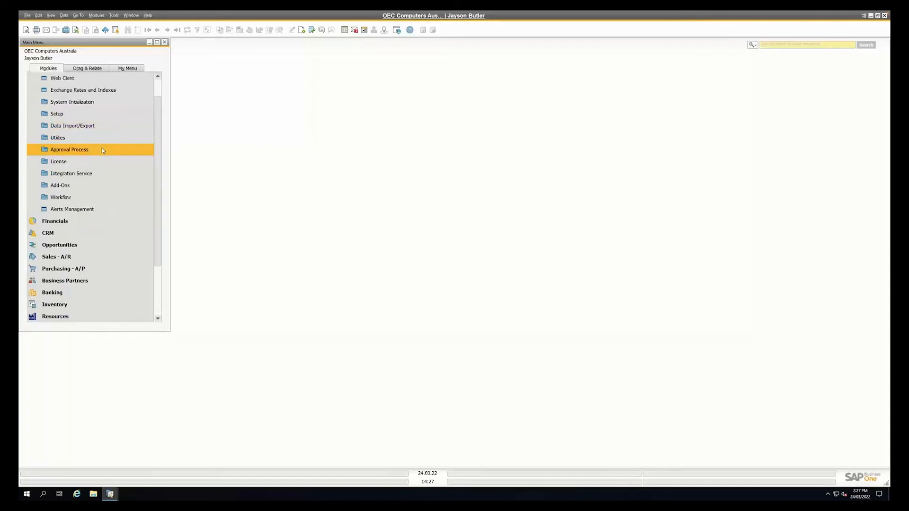
{"action": "scroll", "coordinate": [66, 117], "scroll_direction": "up", "scroll_amount": 1}
{"action": "left_click", "coordinate": [59, 78]}
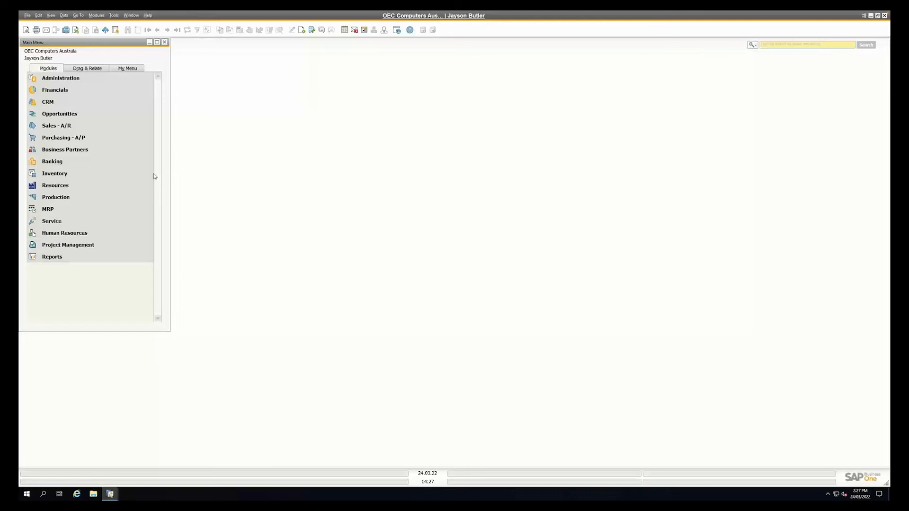
{"action": "left_click", "coordinate": [71, 127]}
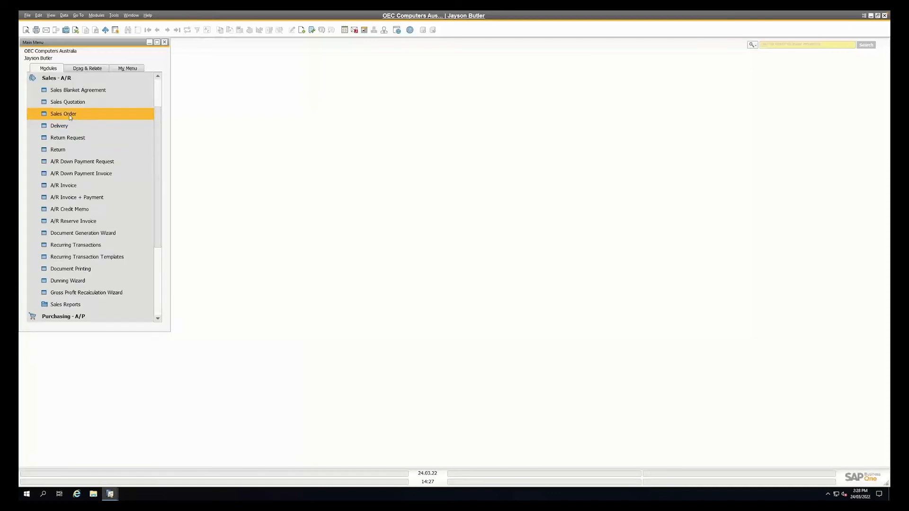
{"action": "left_click", "coordinate": [70, 117]}
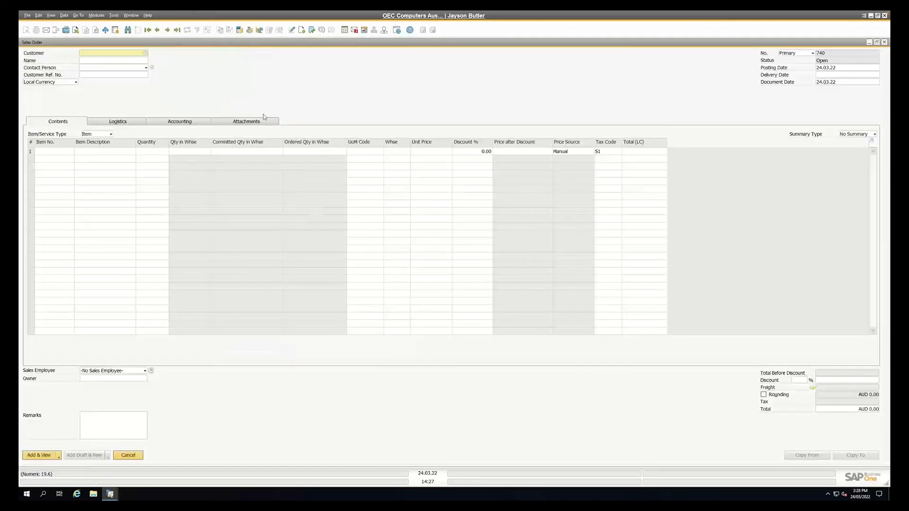
{"action": "key", "text": "Tab"}
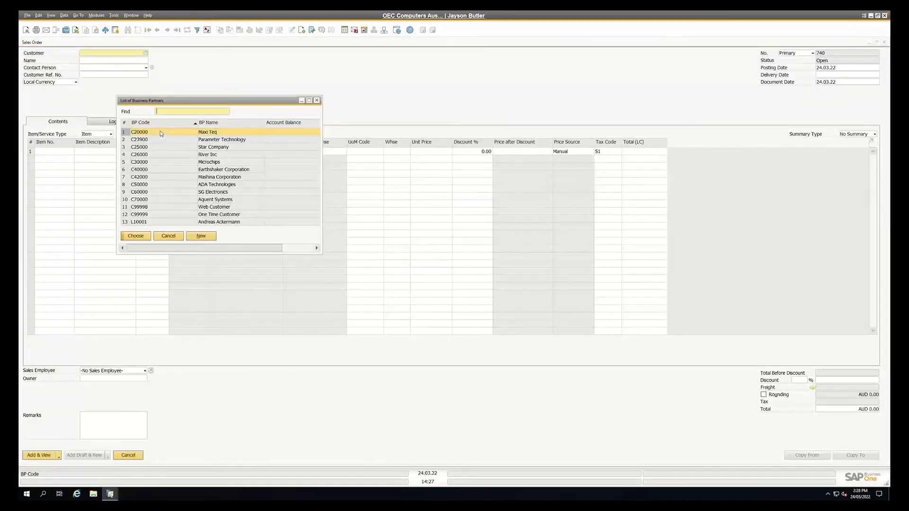
{"action": "double_click", "coordinate": [161, 134]}
Add items A00001, A00002 and A00003 together to the sales order
{"action": "left_click", "coordinate": [67, 152]}
{"action": "key", "text": "Tab"}
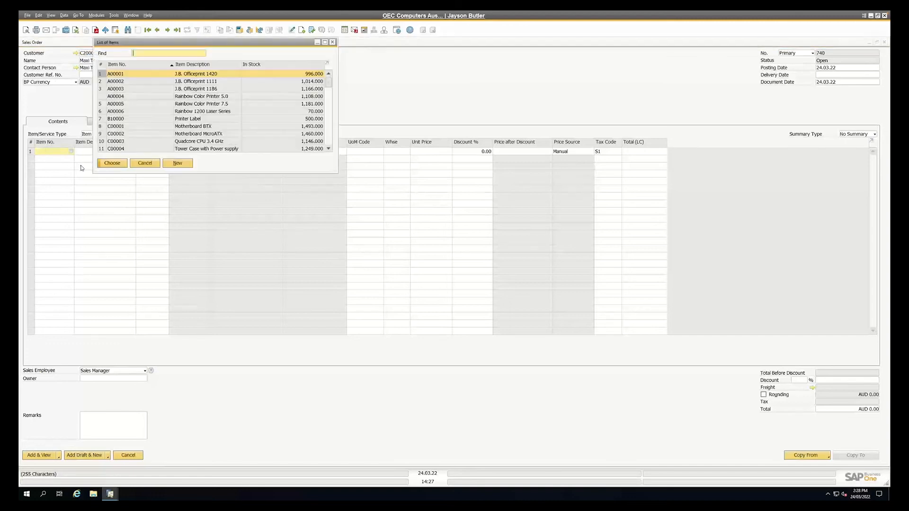
{"action": "left_click", "coordinate": [118, 89], "text": "shift"}
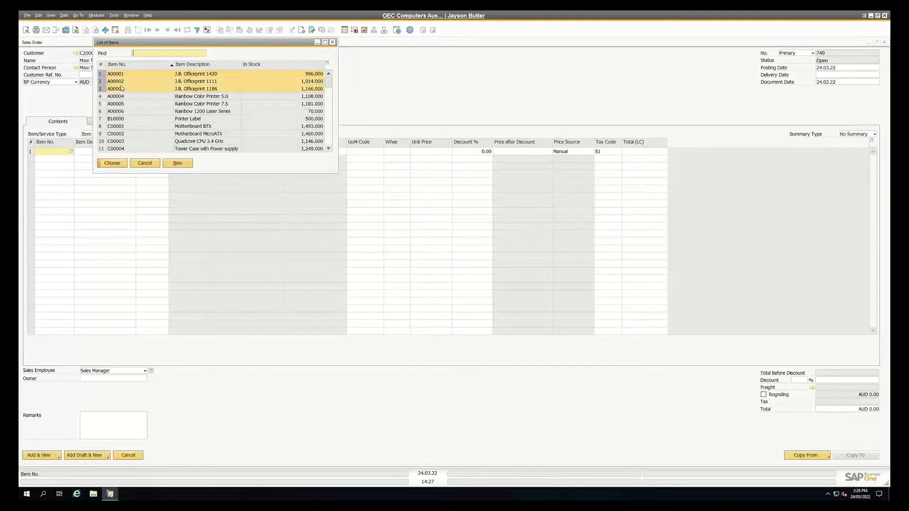
{"action": "left_click", "coordinate": [112, 163]}
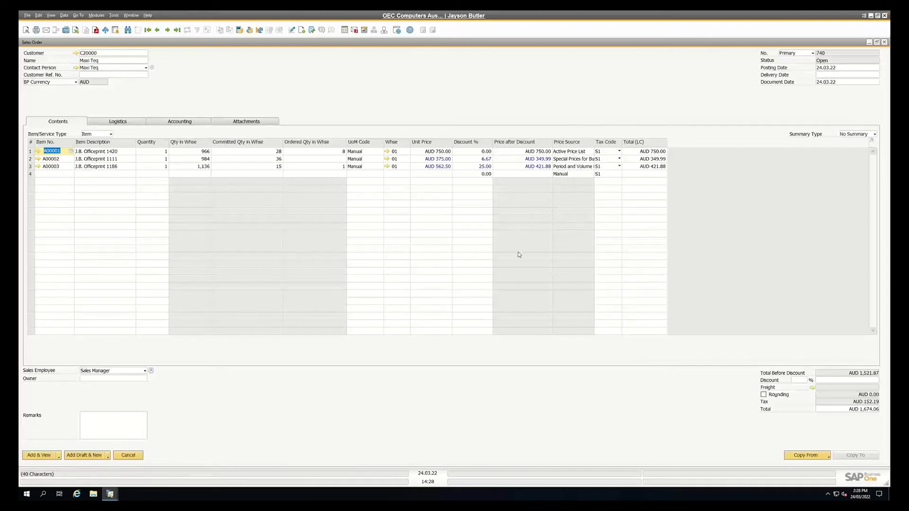
Set the unit price of item A00001 to AUD 700.00
{"action": "left_click", "coordinate": [442, 152]}
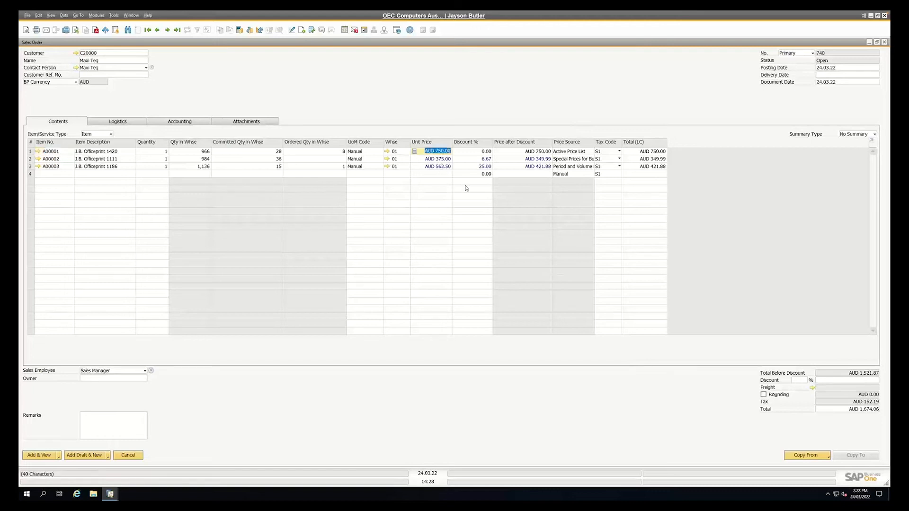
{"action": "type", "text": "7"}
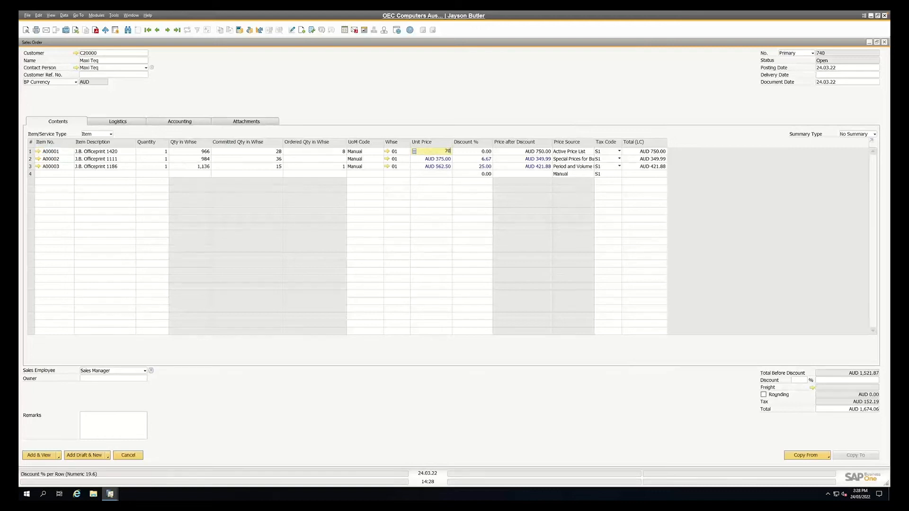
{"action": "key", "text": "Tab"}
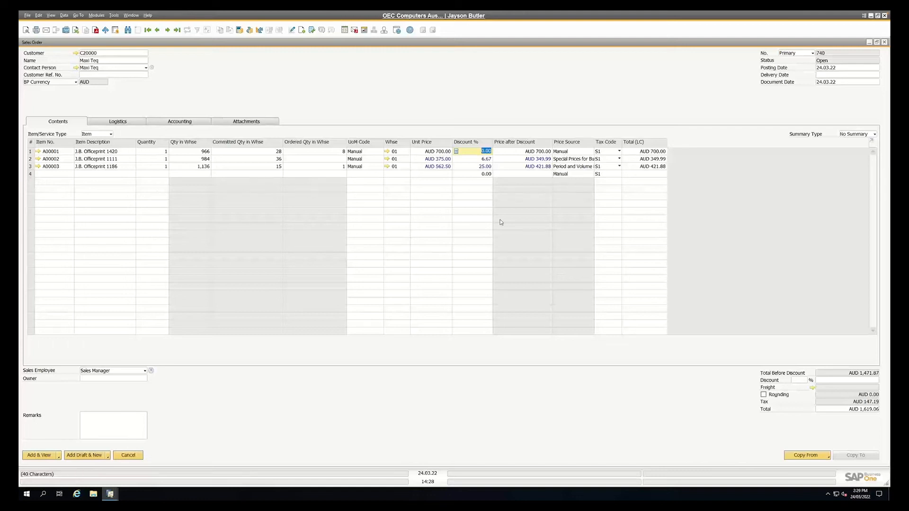
Set the delivery date to 24.03.22 and add the sales order, keeping it in view
{"action": "left_click", "coordinate": [42, 455]}
{"action": "type", "text": "24"}
{"action": "key", "text": "Tab"}
{"action": "left_click", "coordinate": [42, 455]}
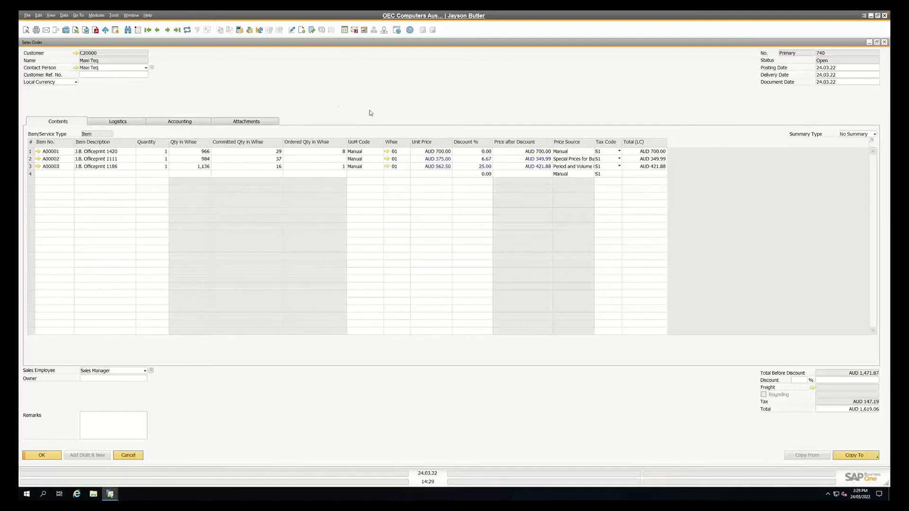
Generate a pick list from the sales order, enlarge it to review its rows, and close the pick list and order
{"action": "right_click", "coordinate": [330, 99]}
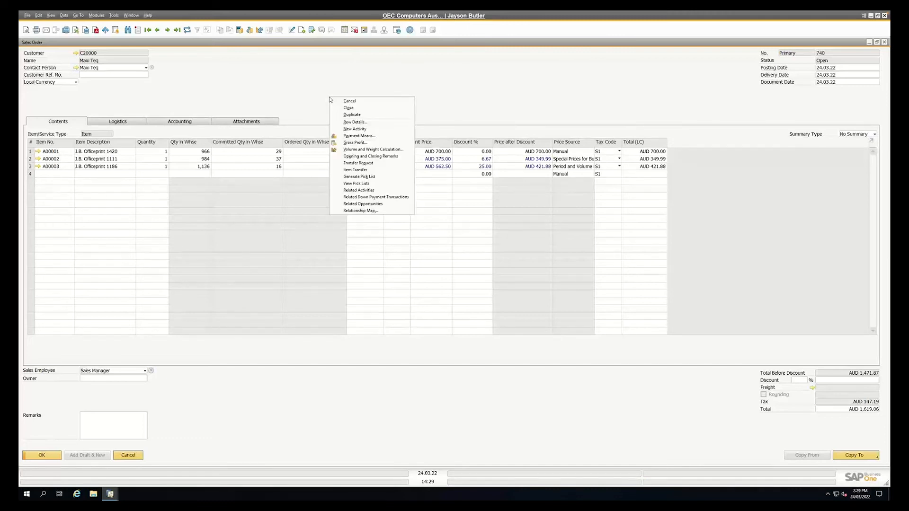
{"action": "left_click", "coordinate": [358, 176]}
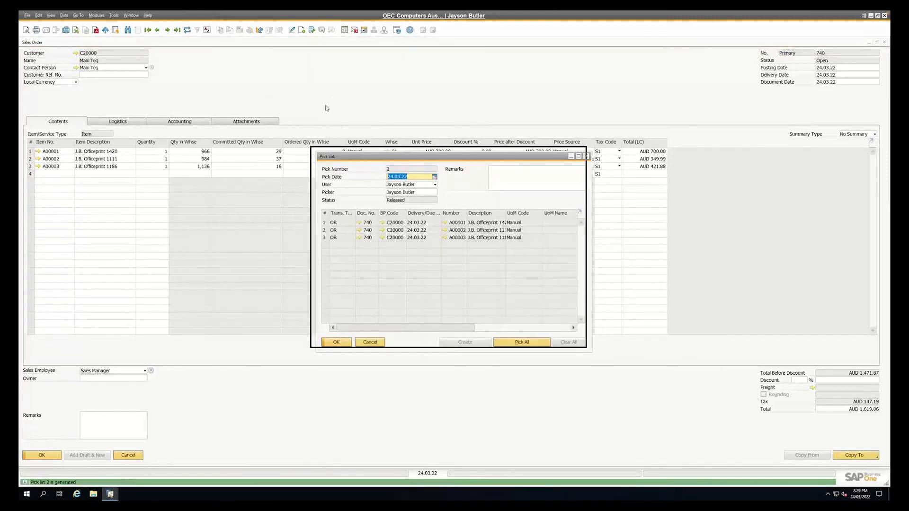
{"action": "left_click_drag", "start_coordinate": [515, 276], "coordinate": [731, 398]}
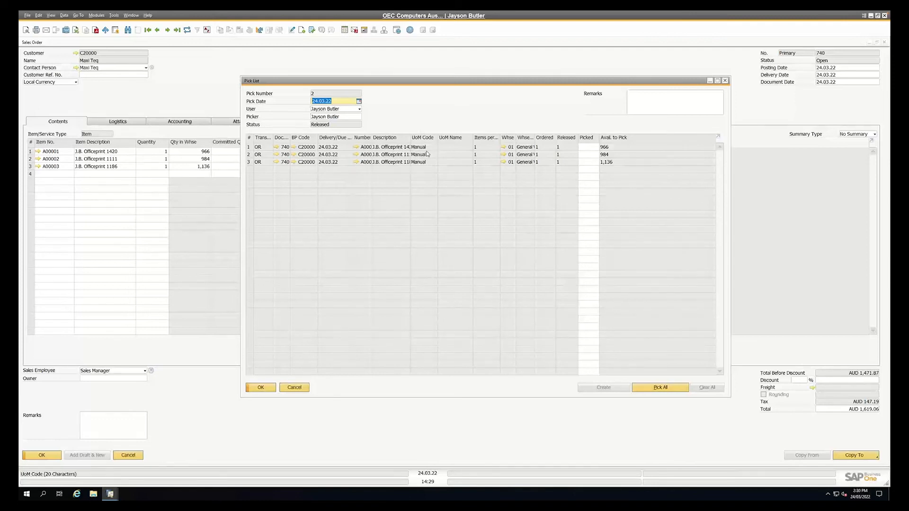
{"action": "left_click", "coordinate": [402, 337]}
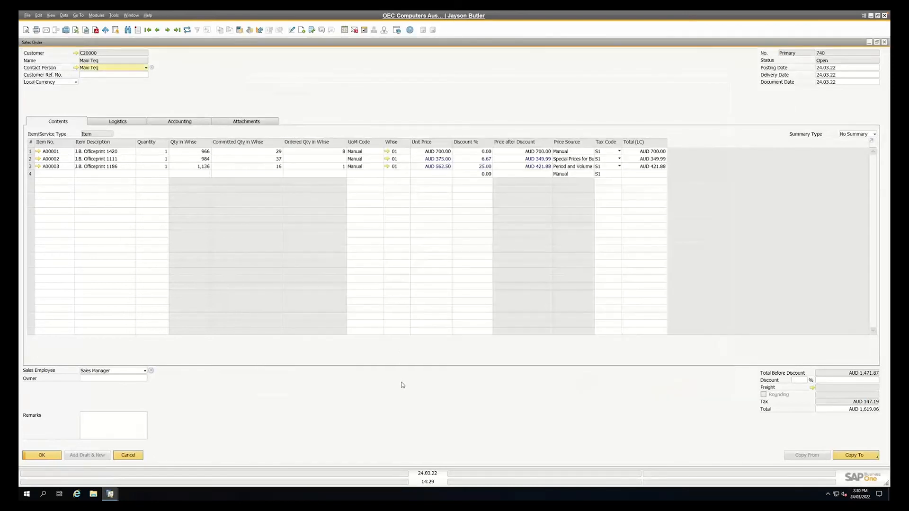
{"action": "key", "text": "Escape"}
Open the Balance Sheet selection criteria from the financial reports in the Financials module
{"action": "left_click", "coordinate": [81, 79]}
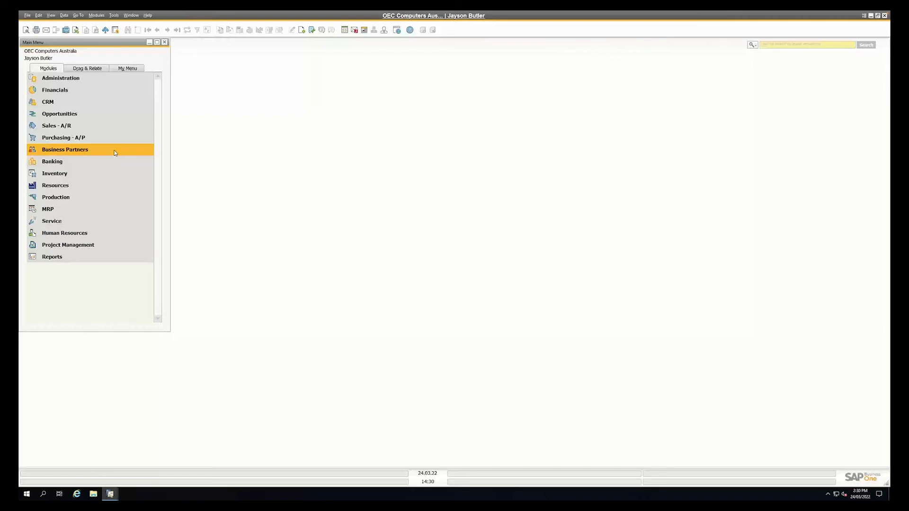
{"action": "left_click", "coordinate": [78, 89]}
{"action": "left_click", "coordinate": [68, 303]}
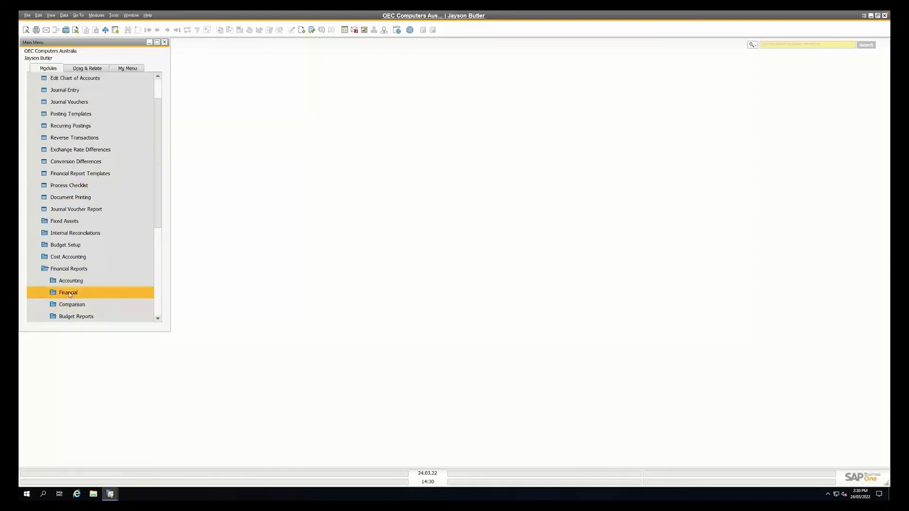
{"action": "left_click", "coordinate": [68, 293]}
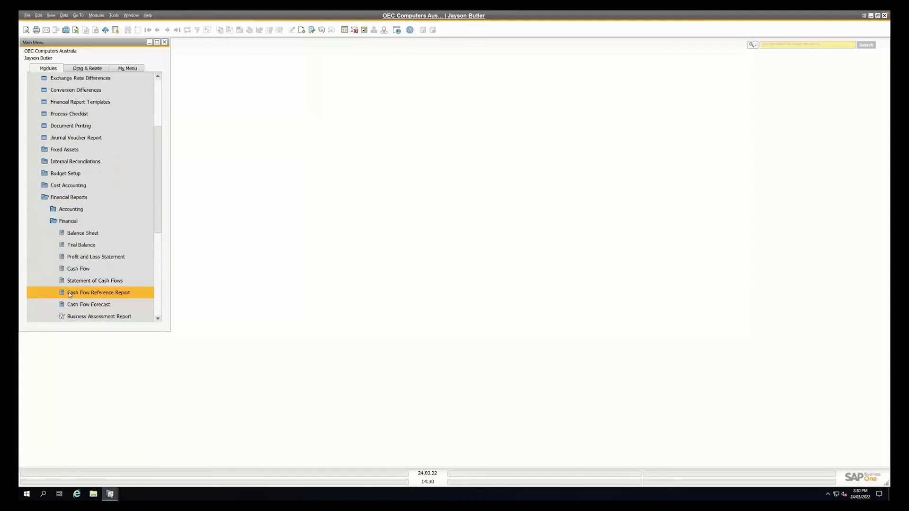
{"action": "left_click", "coordinate": [83, 234]}
Run the balance sheet up to 31.12.21, bring its Trade Debtors accounts into view and set the report window aside
{"action": "left_click", "coordinate": [460, 205]}
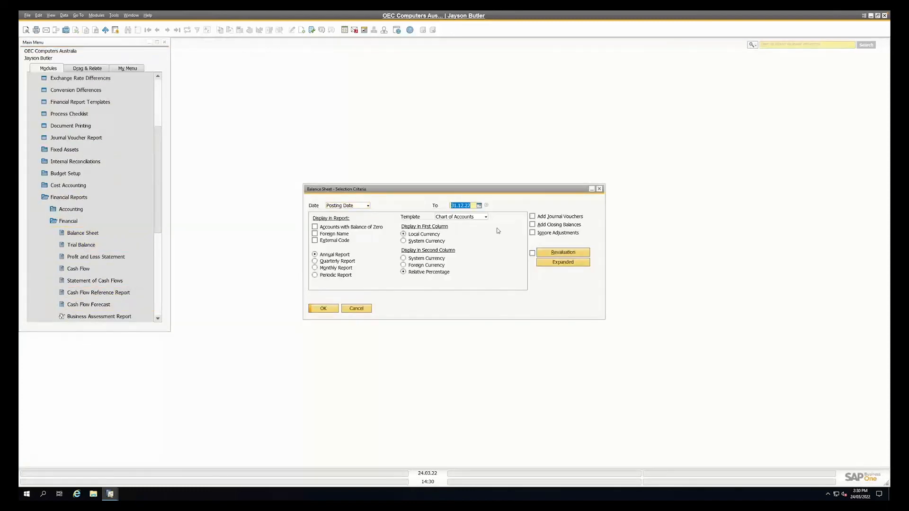
{"action": "type", "text": "31.12.21"}
{"action": "key", "text": "Tab"}
{"action": "left_click", "coordinate": [332, 308]}
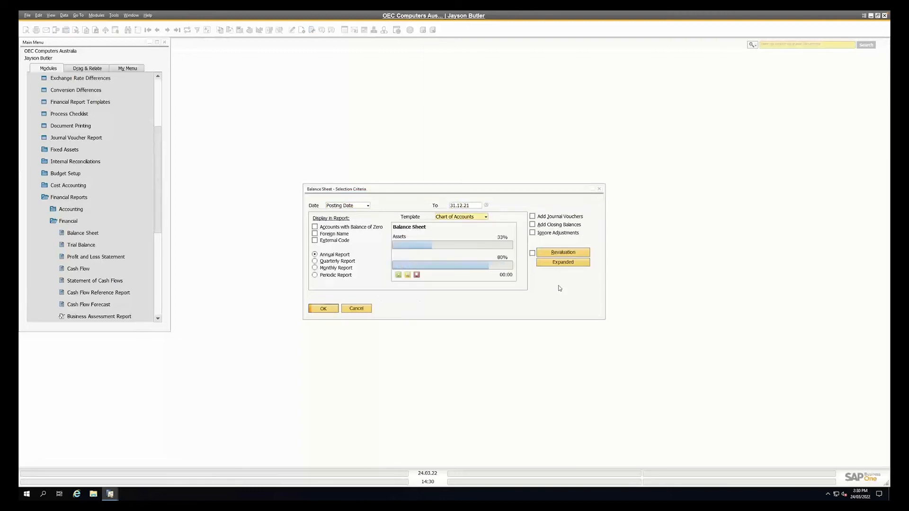
{"action": "left_click_drag", "start_coordinate": [572, 216], "coordinate": [575, 254]}
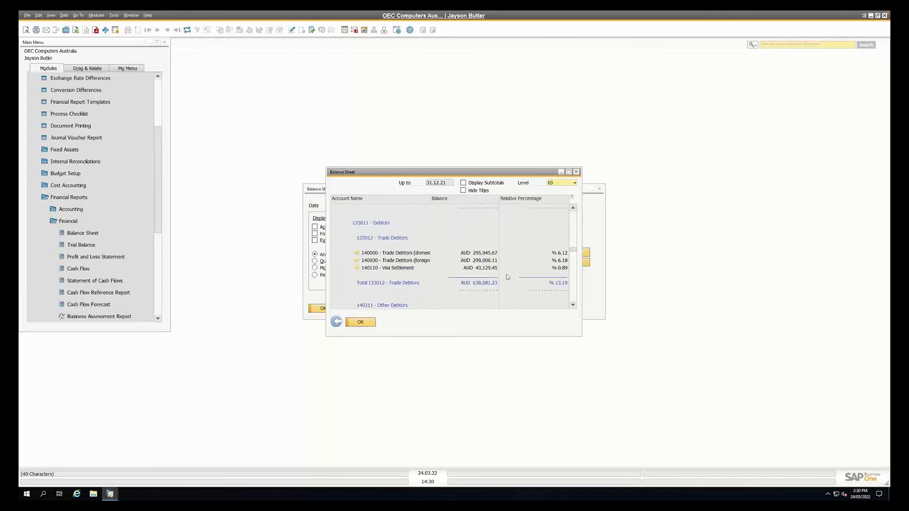
{"action": "left_click_drag", "start_coordinate": [526, 172], "coordinate": [754, 84]}
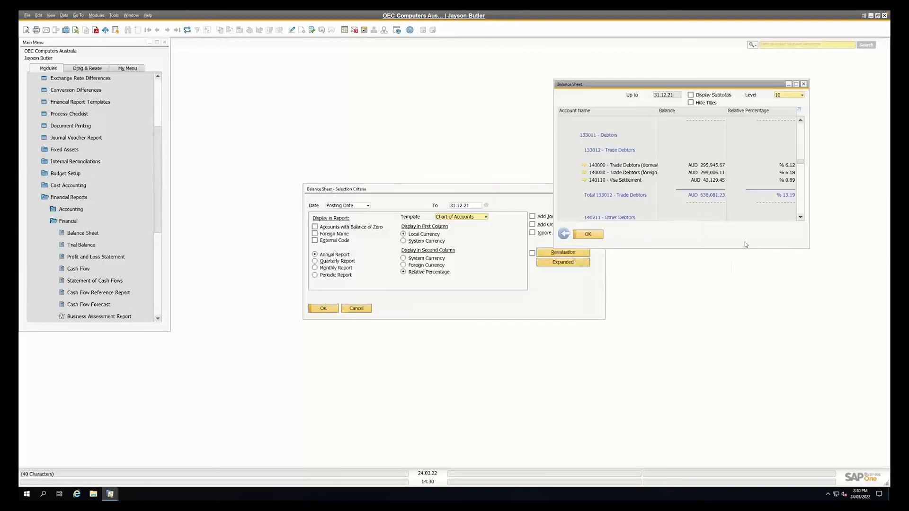
Open the Customer Receivables Aging selection criteria from the business partner reports and place the window clear of the balance sheet
{"action": "left_click", "coordinate": [68, 221]}
{"action": "left_click", "coordinate": [69, 198]}
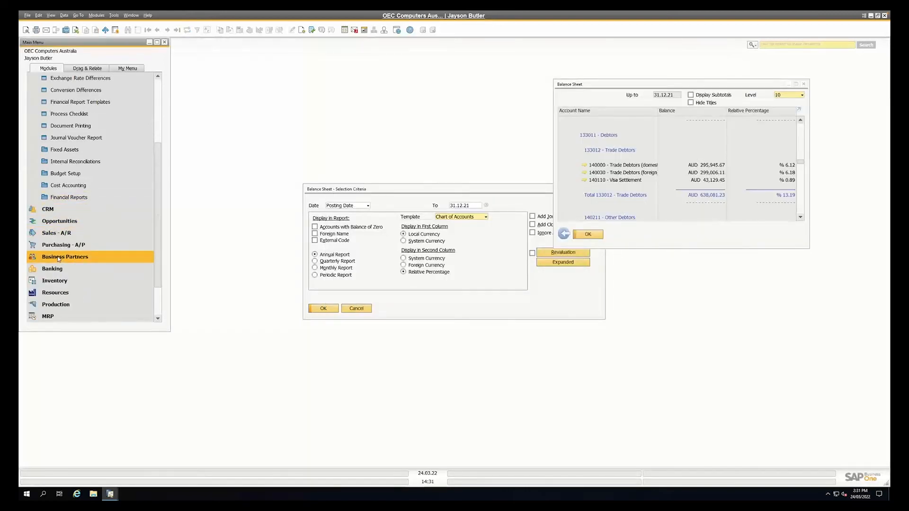
{"action": "left_click", "coordinate": [59, 258]}
{"action": "left_click", "coordinate": [66, 223]}
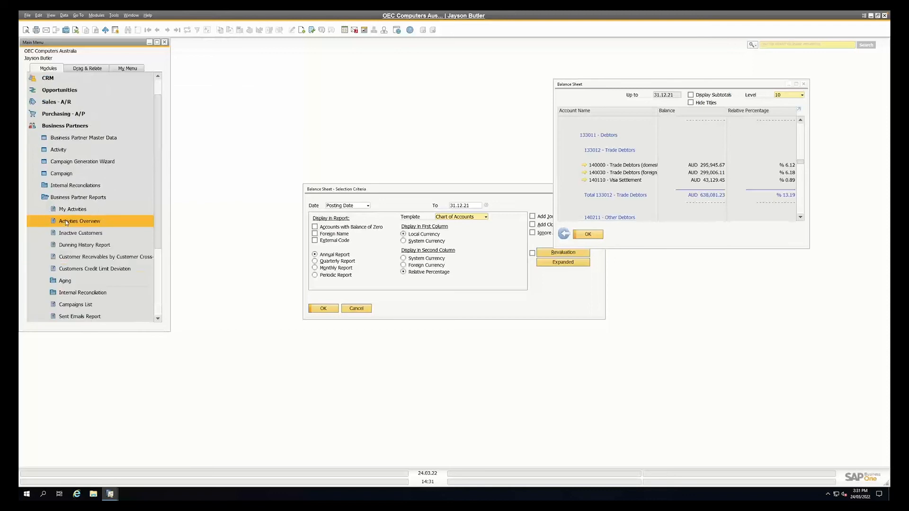
{"action": "left_click", "coordinate": [65, 281]}
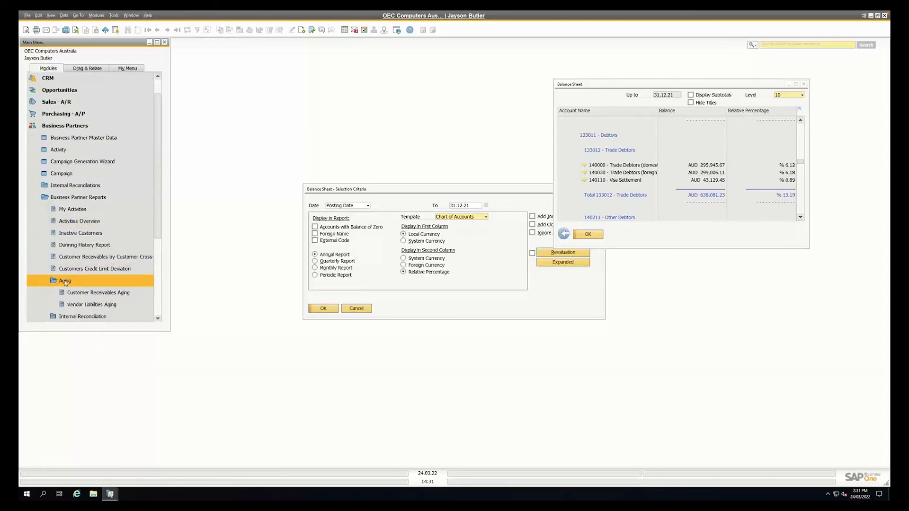
{"action": "left_click", "coordinate": [71, 293]}
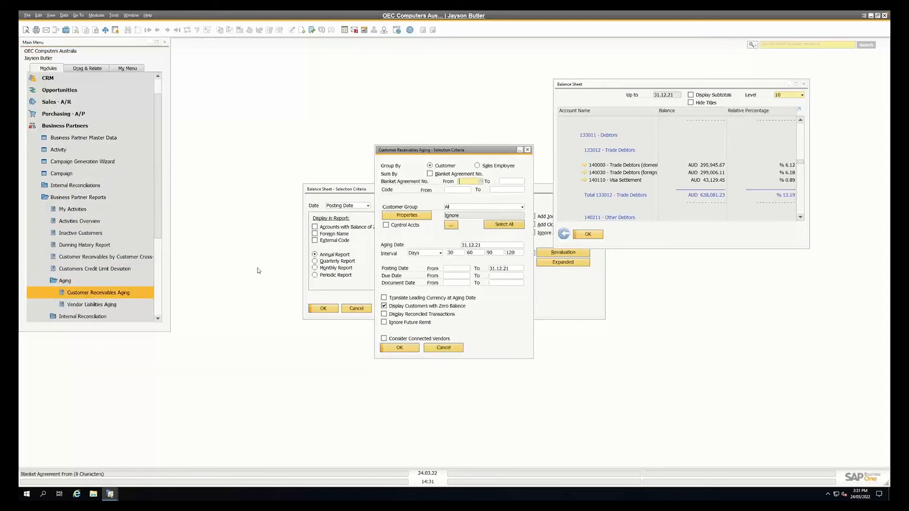
{"action": "left_click_drag", "start_coordinate": [375, 149], "coordinate": [155, 110]}
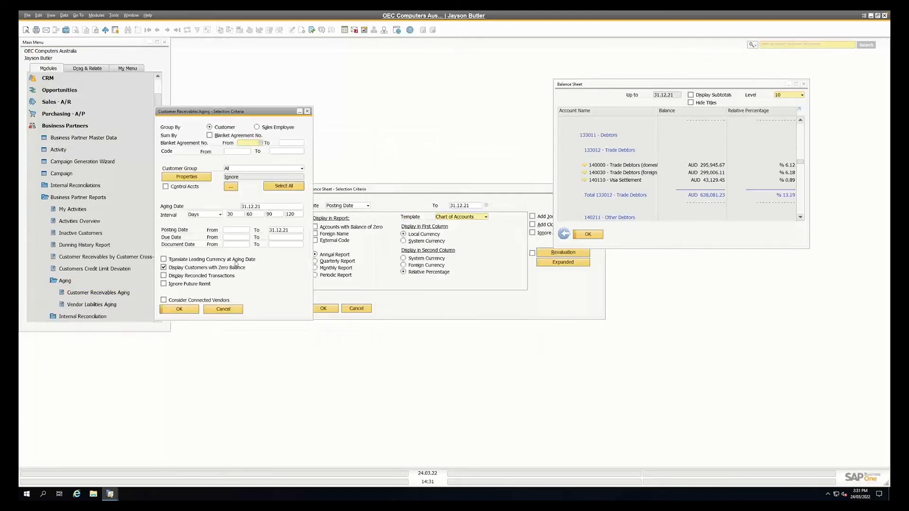
Set the aging date and the posting date limit of the receivables aging report to 31.12.21
{"action": "left_click", "coordinate": [251, 207]}
{"action": "type", "text": "31/12/22"}
{"action": "key", "text": "Tab"}
{"action": "left_click", "coordinate": [271, 207]}
{"action": "type", "text": "31/12/21"}
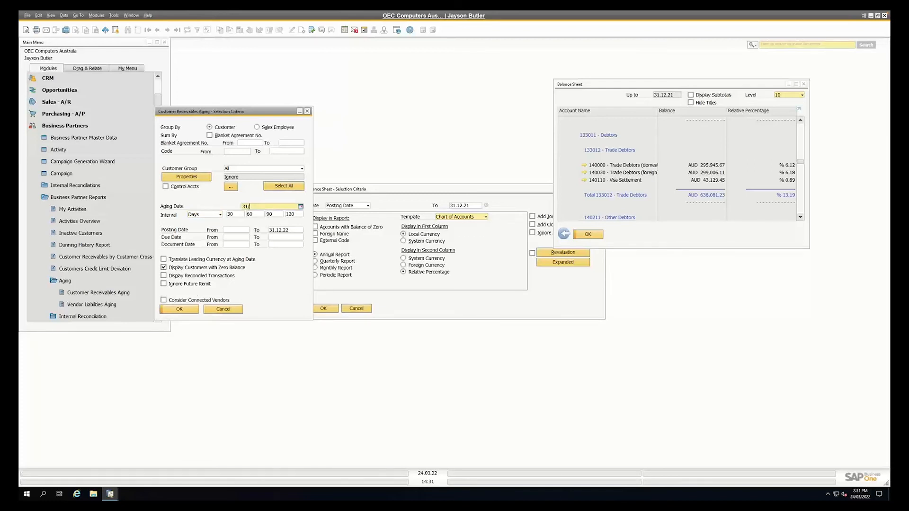
{"action": "key", "text": "Tab"}
Restrict the receivables aging report to control account 140000 Trade Debtors (domestic) and run it
{"action": "left_click", "coordinate": [189, 267]}
{"action": "left_click", "coordinate": [230, 187]}
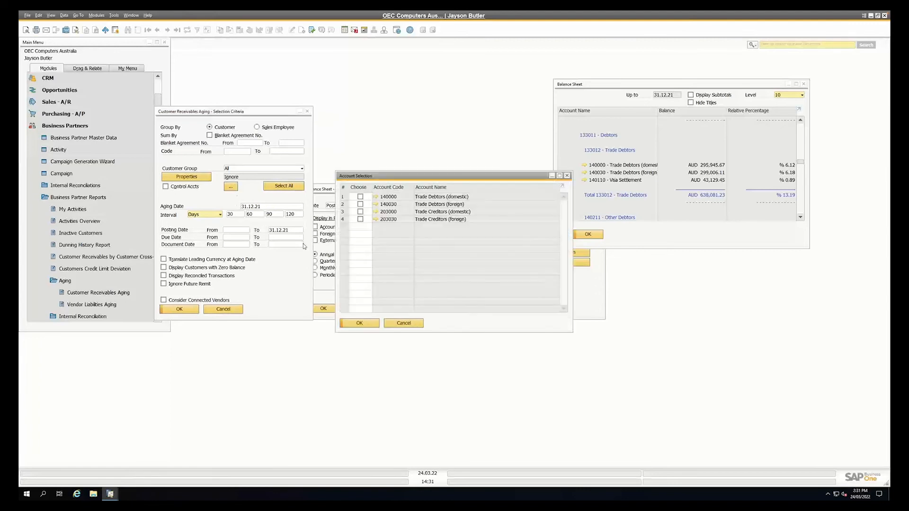
{"action": "left_click", "coordinate": [360, 197]}
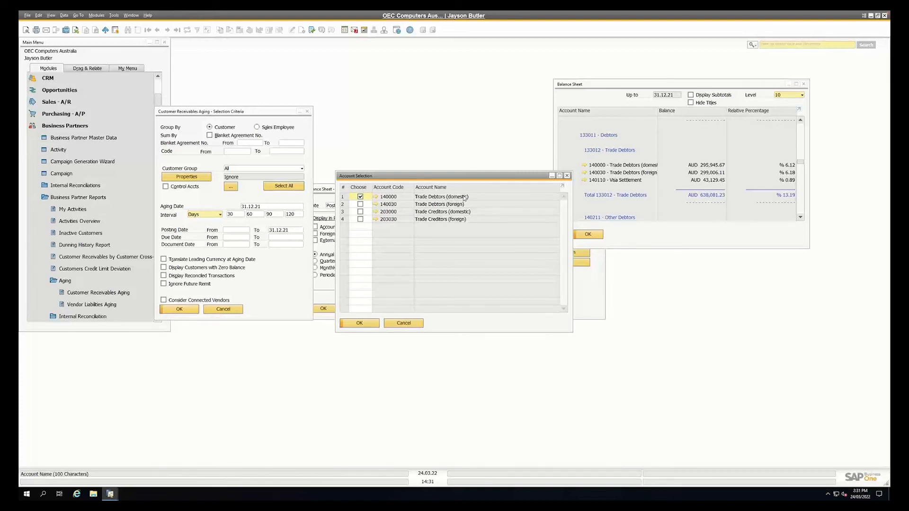
{"action": "left_click", "coordinate": [369, 324]}
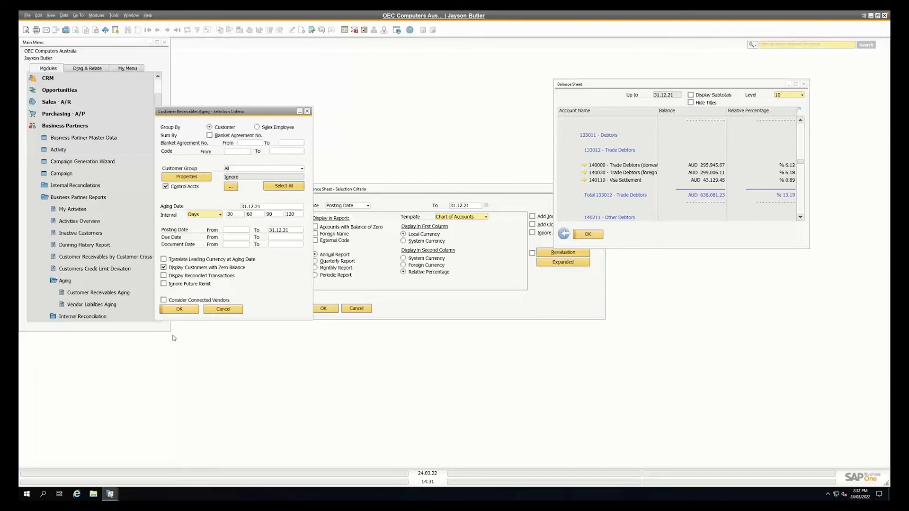
{"action": "left_click", "coordinate": [179, 310]}
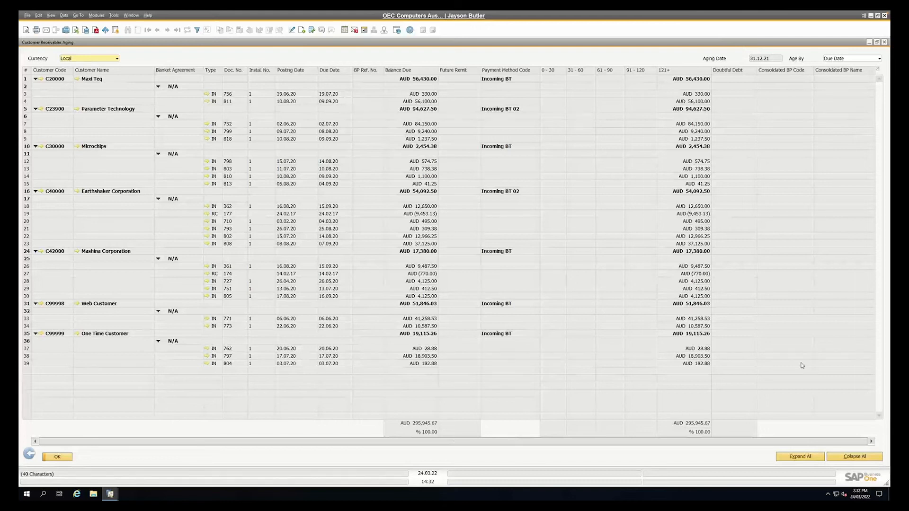
Collapse the aging report to customer level and compare its total balance due with account 140000 in the balance sheet
{"action": "left_click", "coordinate": [845, 458]}
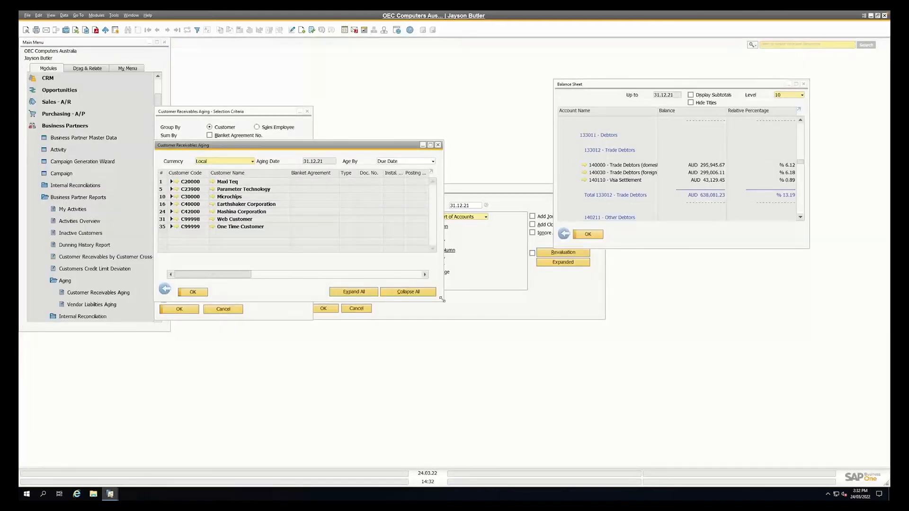
{"action": "left_click_drag", "start_coordinate": [442, 300], "coordinate": [613, 445]}
{"action": "left_click_drag", "start_coordinate": [368, 419], "coordinate": [442, 416]}
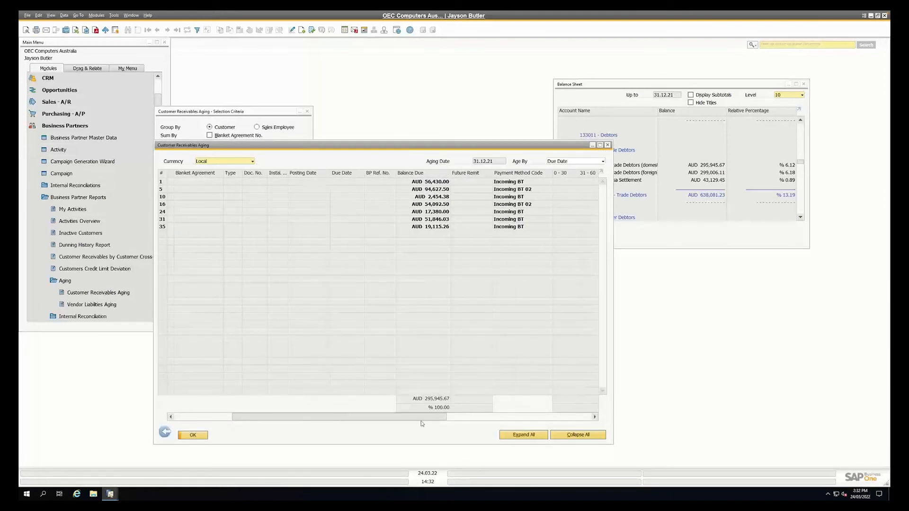
{"action": "left_click", "coordinate": [680, 166]}
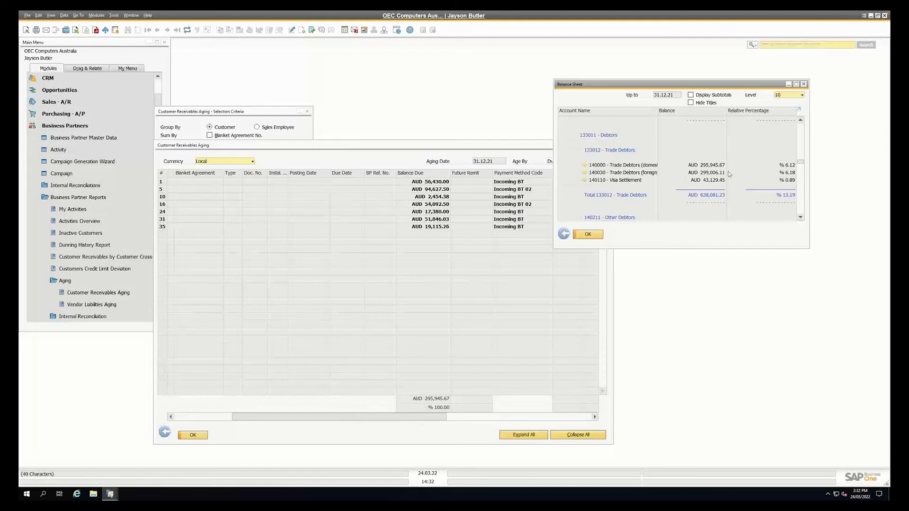
Return to the aging criteria and rerun the report for control account 140030 Trade Debtors (foreign) only
{"action": "left_click", "coordinate": [164, 433]}
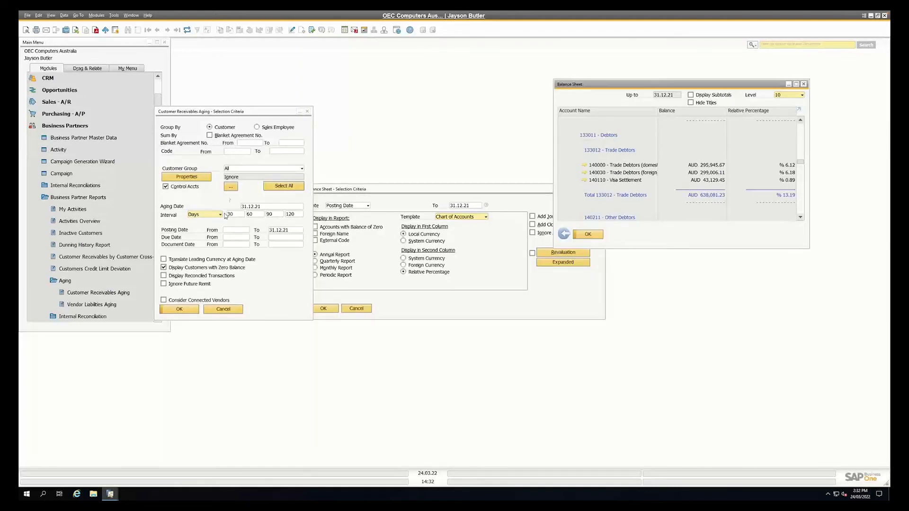
{"action": "left_click", "coordinate": [231, 187]}
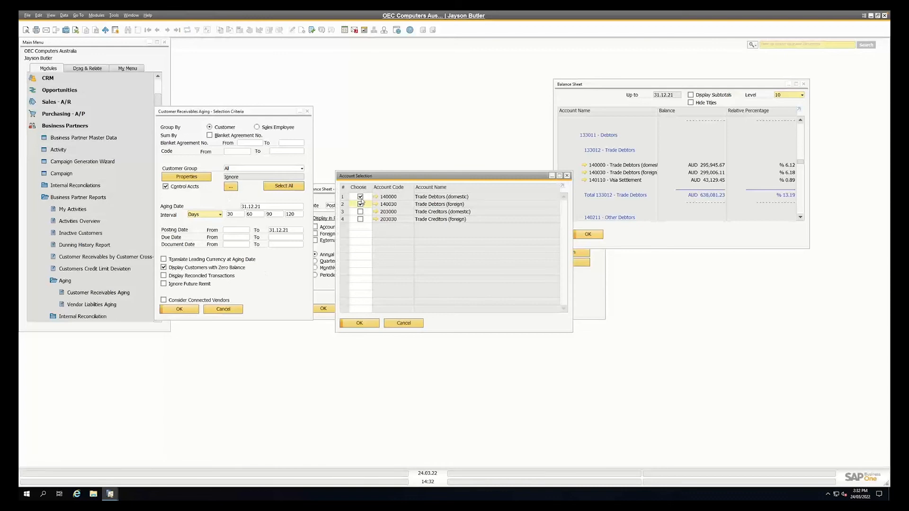
{"action": "left_click", "coordinate": [359, 323]}
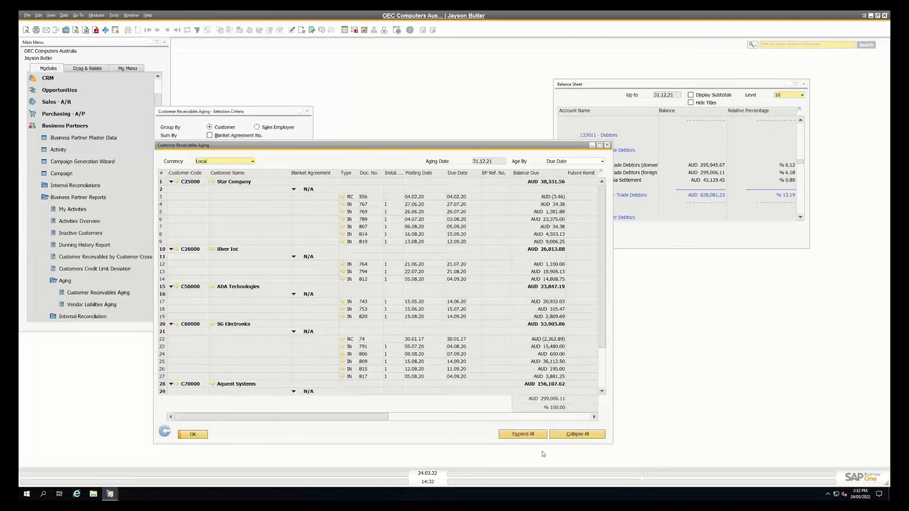
View the foreign debtors' balances collapsed by customer in Business Partner currency, and switch the currency back to Local
{"action": "left_click", "coordinate": [217, 161]}
{"action": "left_click", "coordinate": [205, 221]}
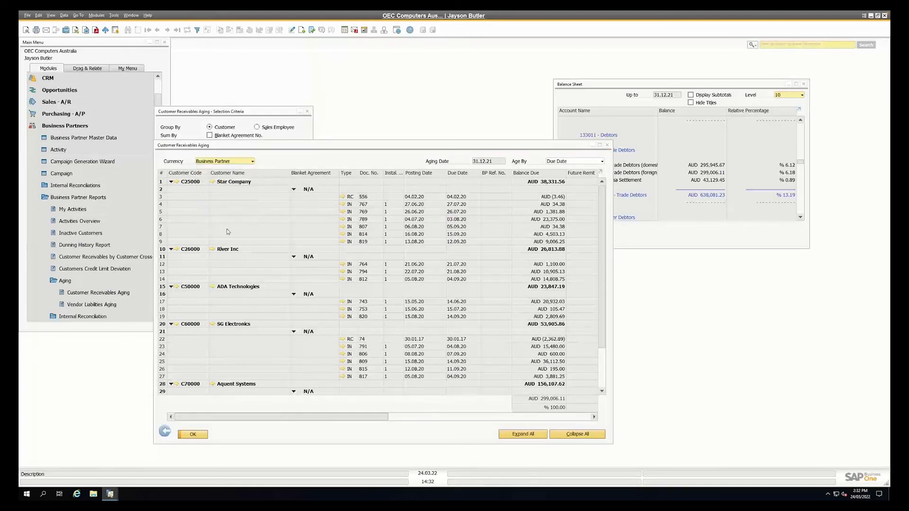
{"action": "left_click", "coordinate": [559, 439]}
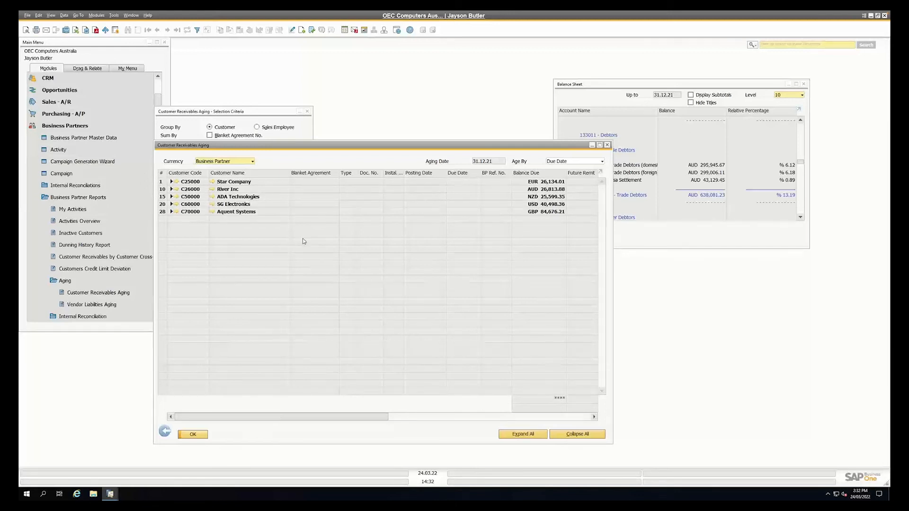
{"action": "left_click", "coordinate": [222, 162]}
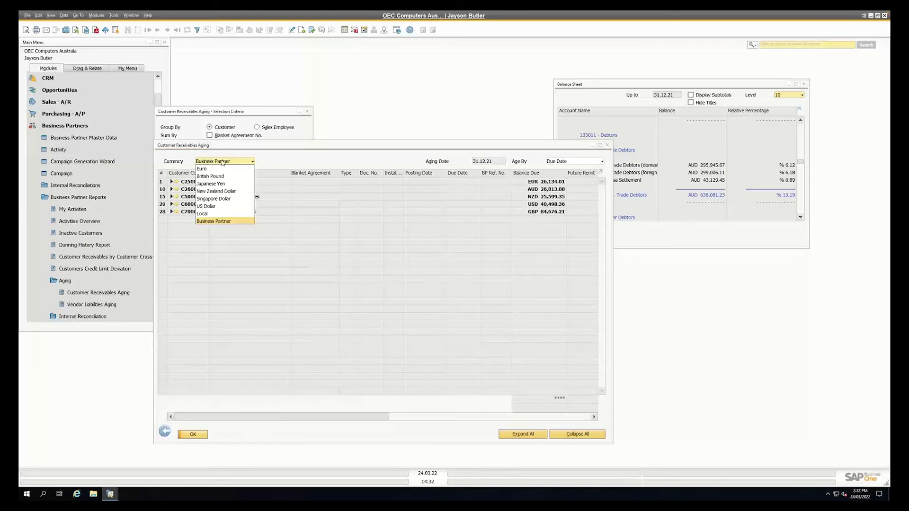
{"action": "left_click", "coordinate": [208, 213]}
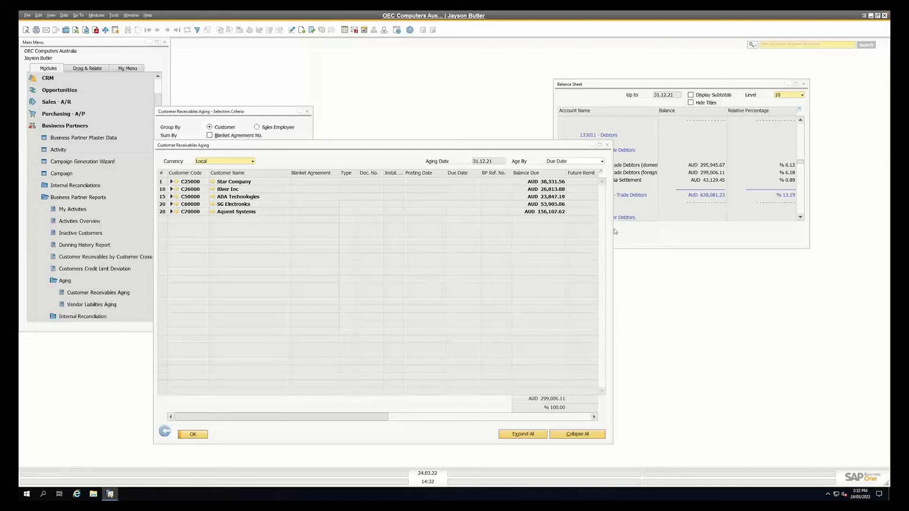
Close the receivables aging and balance sheet reports with their selection criteria, and collapse the Business Partners module
{"action": "left_click", "coordinate": [165, 431]}
{"action": "left_click", "coordinate": [221, 310]}
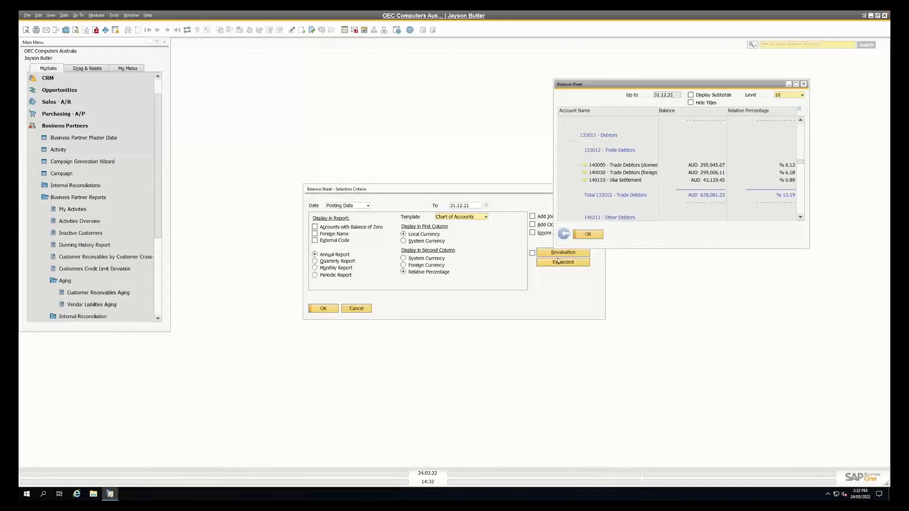
{"action": "left_click", "coordinate": [564, 233]}
{"action": "left_click", "coordinate": [365, 310]}
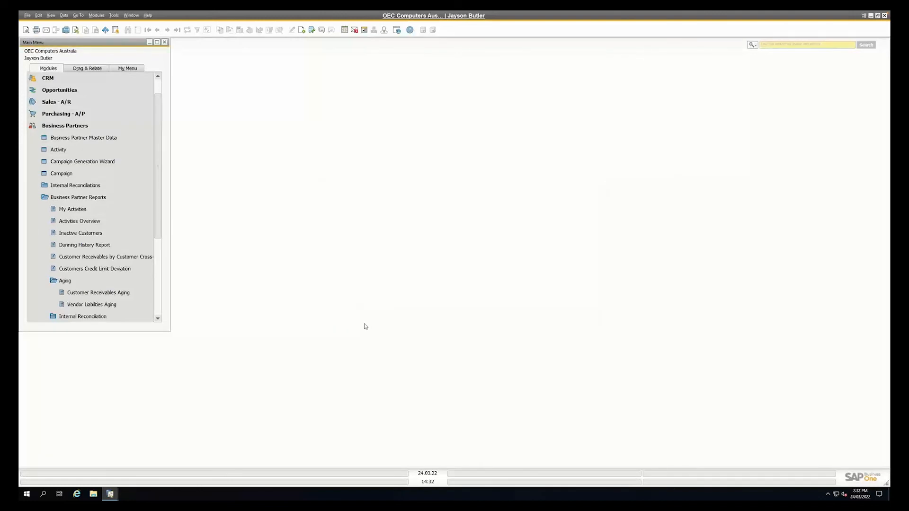
{"action": "left_click", "coordinate": [103, 199]}
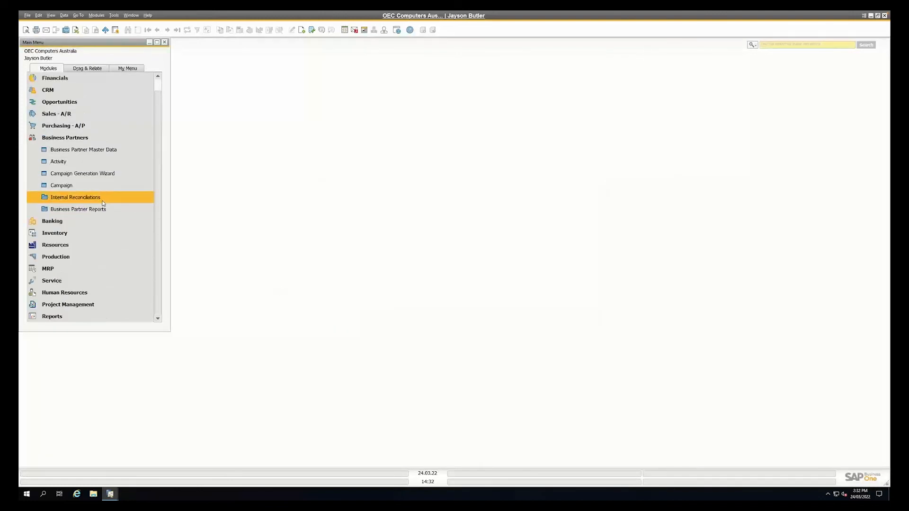
{"action": "left_click", "coordinate": [71, 138]}
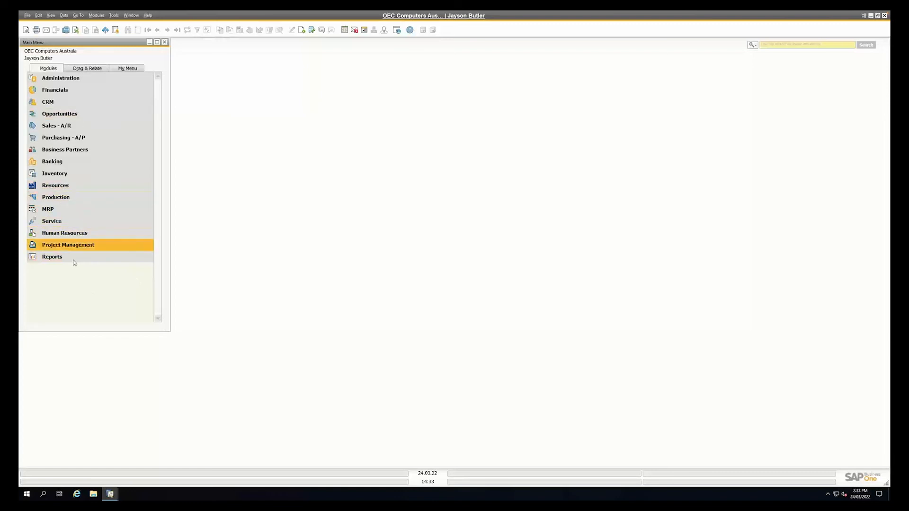
Hide the Production and MRP functions in the company's General Settings and save the change
{"action": "left_click", "coordinate": [70, 79]}
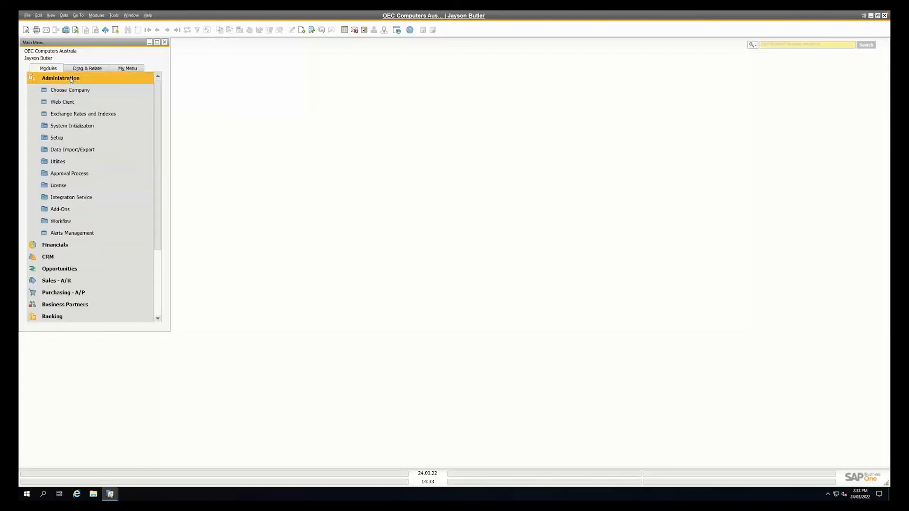
{"action": "left_click", "coordinate": [70, 128]}
{"action": "left_click", "coordinate": [67, 151]}
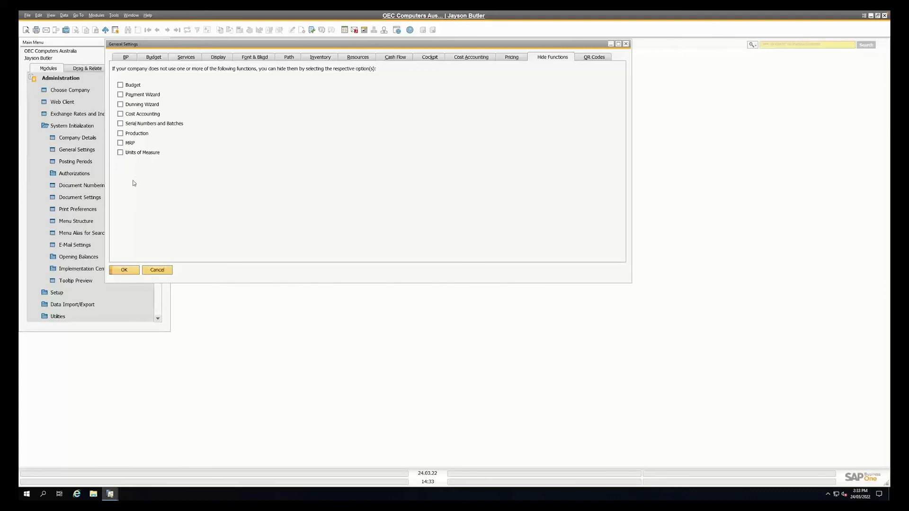
{"action": "left_click", "coordinate": [120, 134]}
{"action": "left_click", "coordinate": [120, 142]}
{"action": "left_click", "coordinate": [125, 270]}
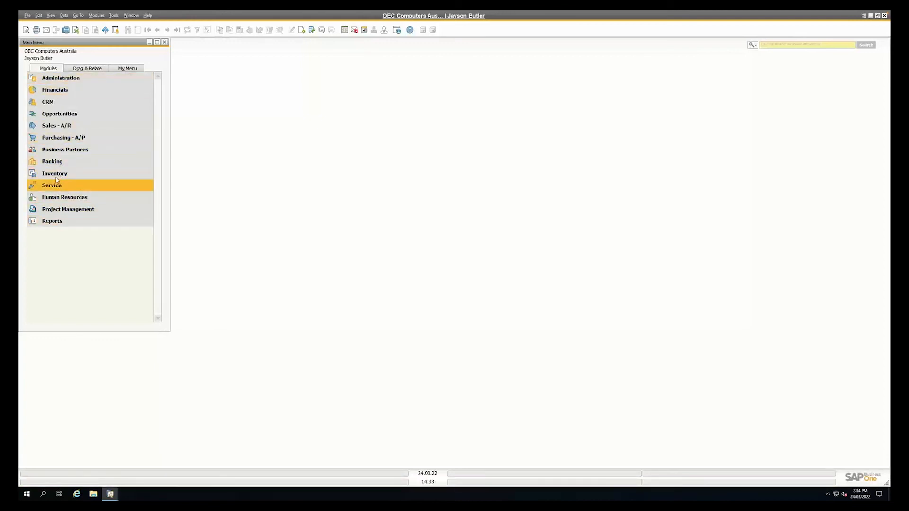
Unhide the Production and MRP functions in the company's General Settings and save the change
{"action": "left_click", "coordinate": [59, 78]}
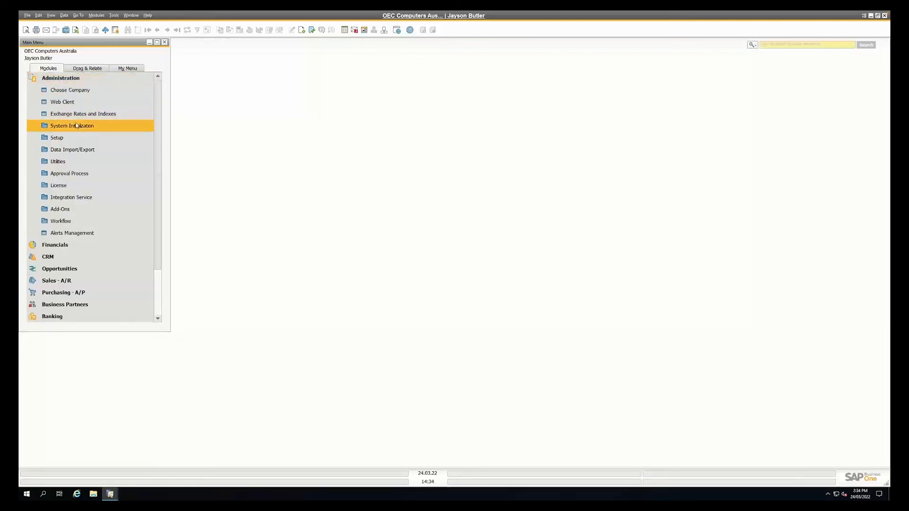
{"action": "left_click", "coordinate": [76, 126]}
{"action": "left_click", "coordinate": [75, 149]}
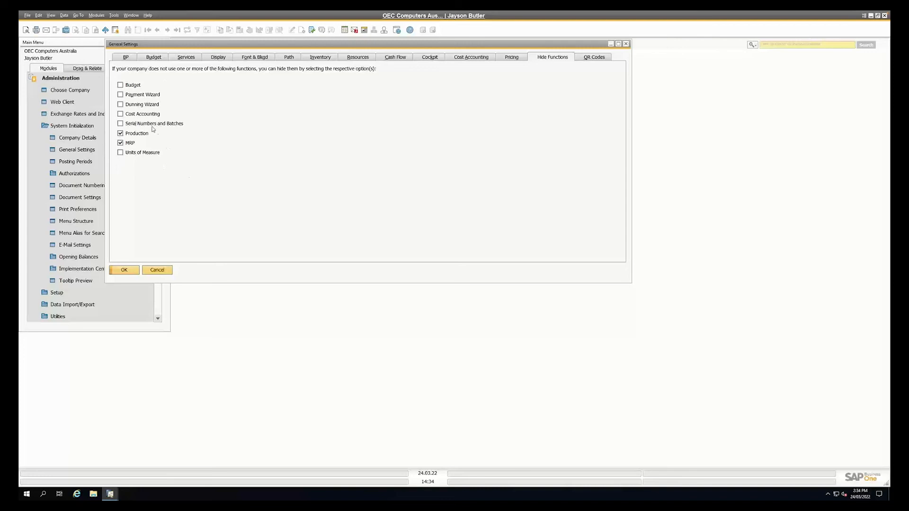
{"action": "left_click", "coordinate": [121, 133]}
{"action": "left_click", "coordinate": [121, 143]}
{"action": "left_click", "coordinate": [127, 271]}
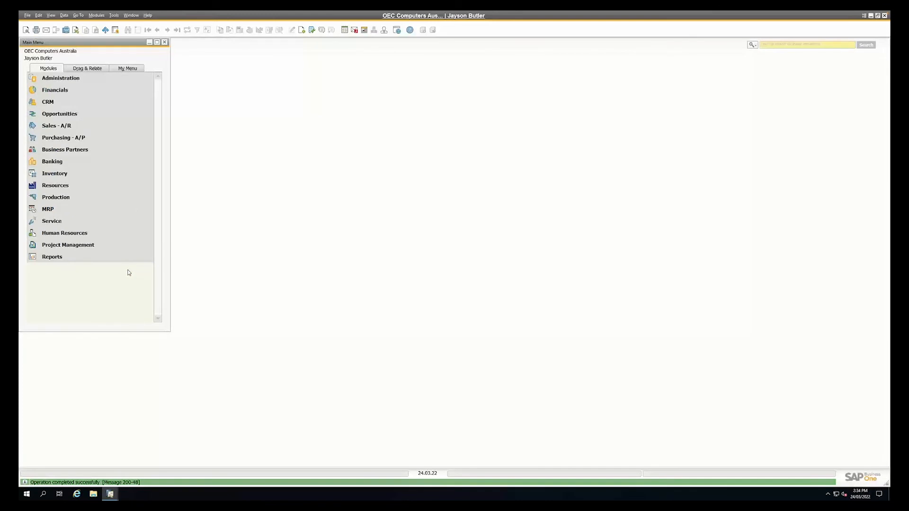
Open the selection criteria of the Inventory Aging Report from the inventory reports
{"action": "left_click", "coordinate": [72, 172]}
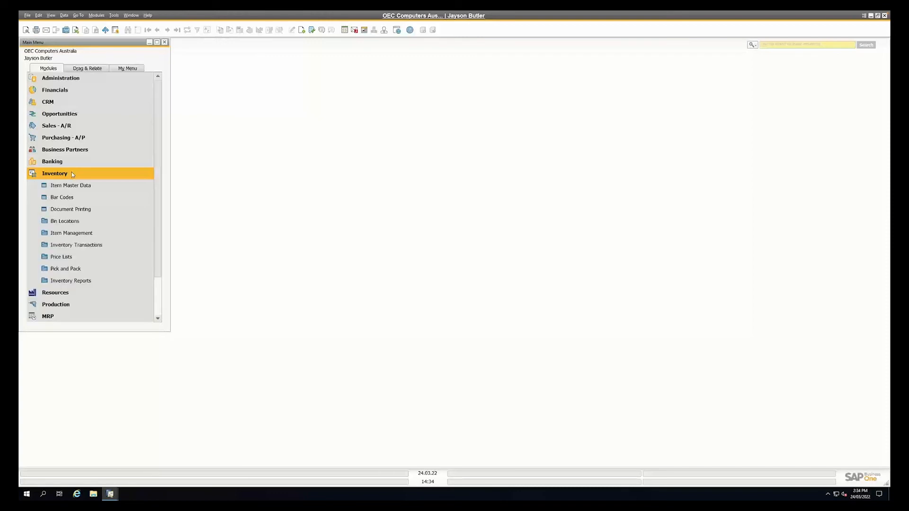
{"action": "left_click", "coordinate": [54, 281]}
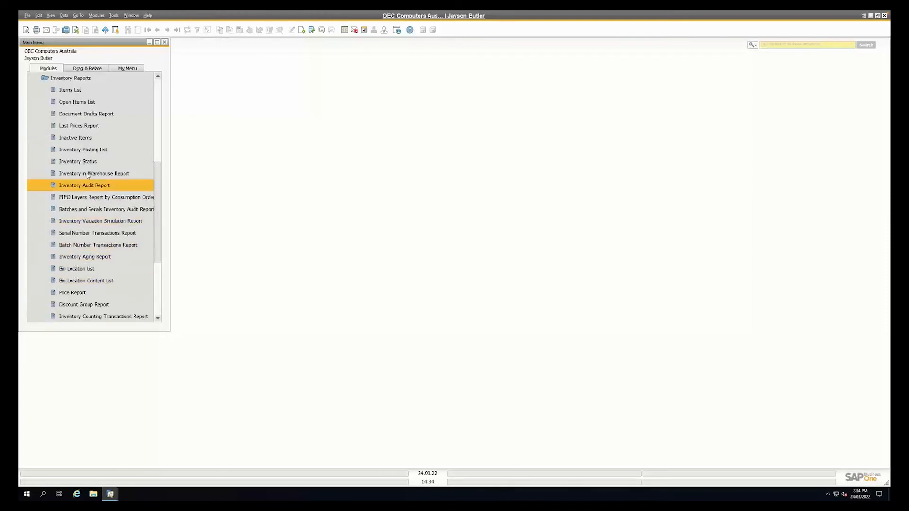
{"action": "left_click", "coordinate": [86, 258]}
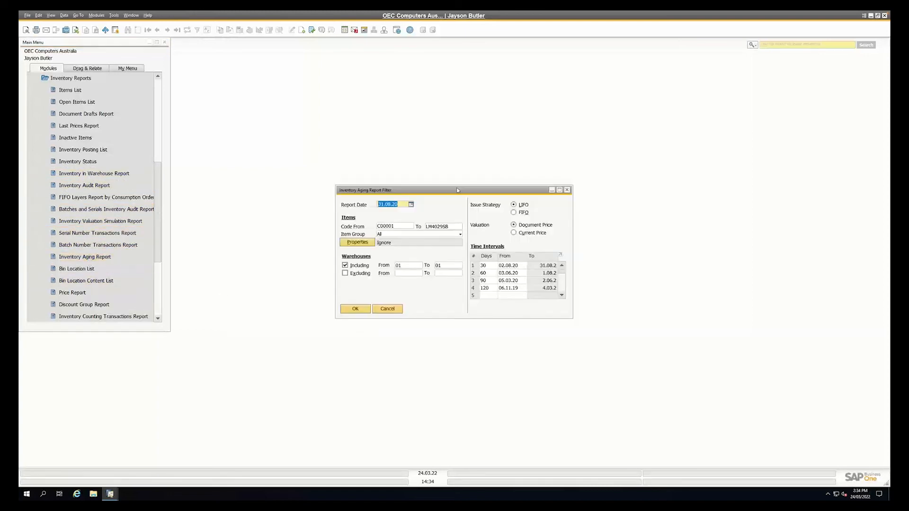
{"action": "left_click_drag", "start_coordinate": [454, 191], "coordinate": [360, 155]}
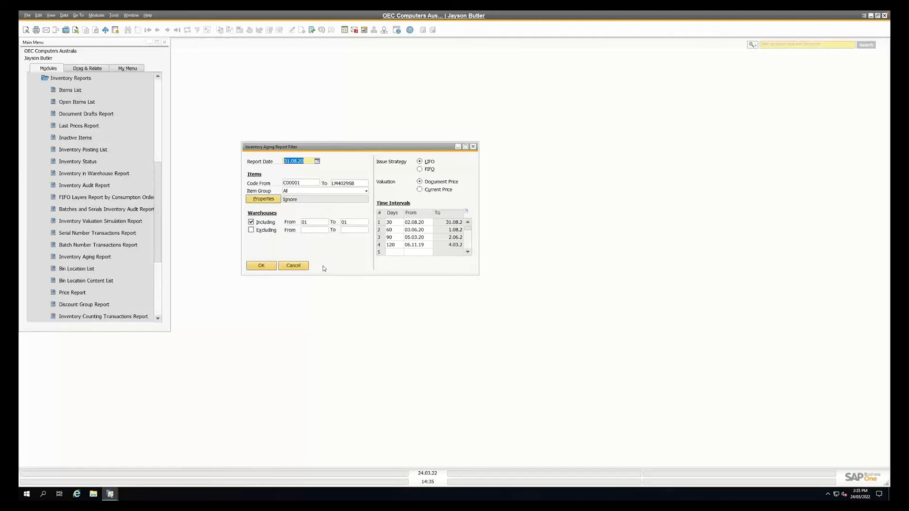
Set the issue strategy to FIFO, go through the time interval days, and run the inventory aging report maximized
{"action": "left_click", "coordinate": [421, 170]}
{"action": "left_click", "coordinate": [390, 222]}
{"action": "key", "text": "Down"}
{"action": "key", "text": "Down"}
{"action": "key", "text": "Down"}
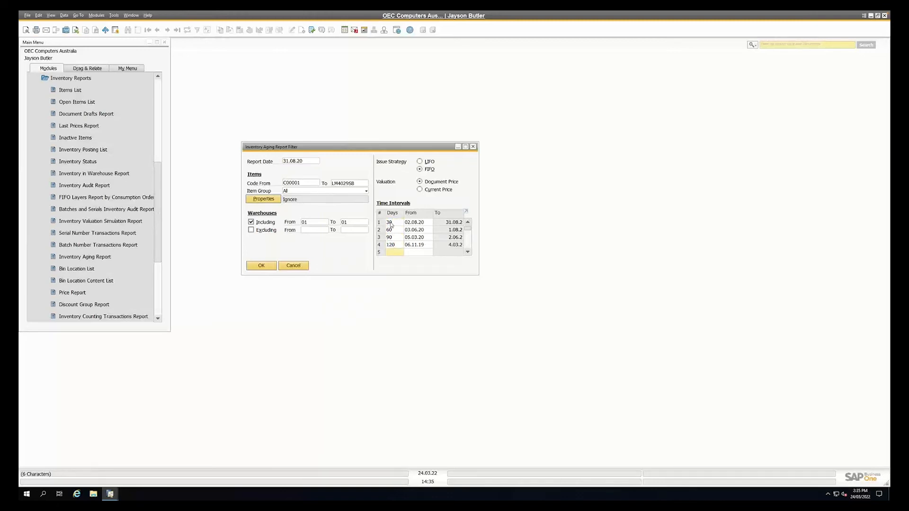
{"action": "left_click", "coordinate": [390, 222]}
{"action": "left_click", "coordinate": [391, 231]}
{"action": "key", "text": "Down"}
{"action": "key", "text": "Down"}
{"action": "left_click", "coordinate": [265, 268]}
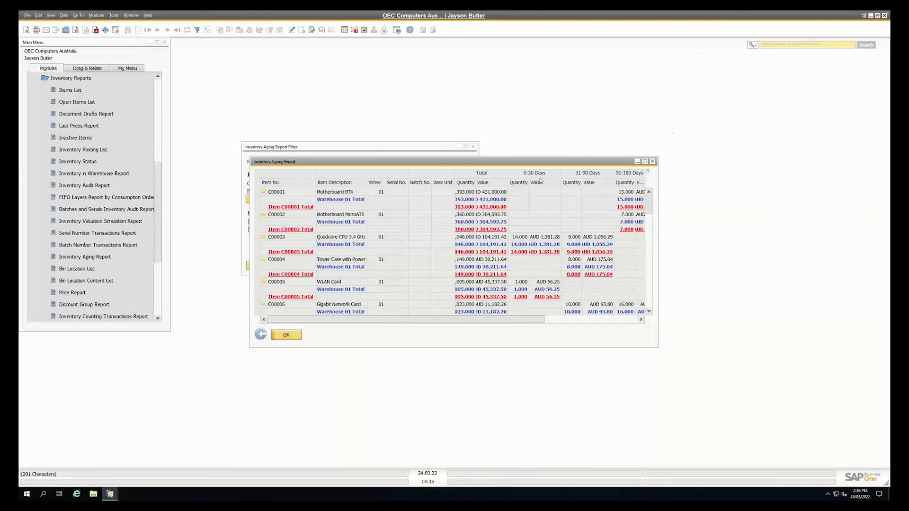
{"action": "left_click", "coordinate": [646, 161]}
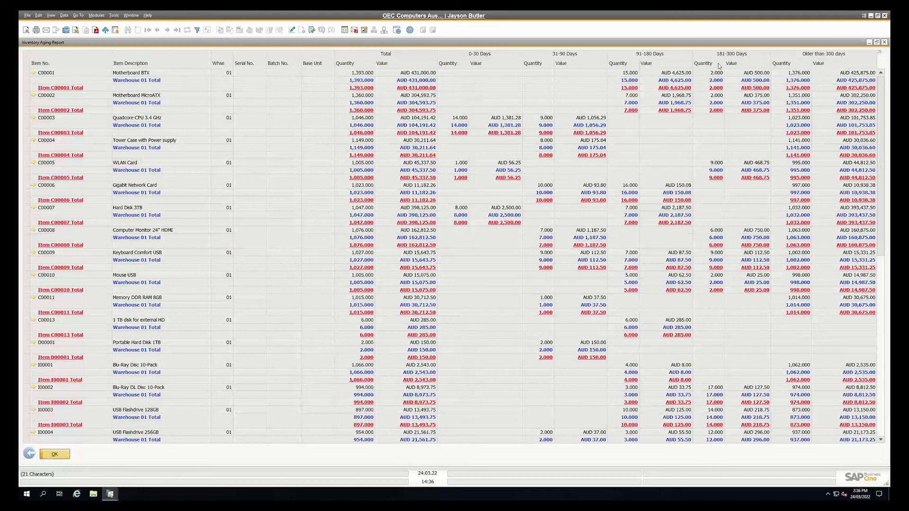
Examine the aging details of item C00001 Motherboard BTX down to its latest goods receipts, and return to the report
{"action": "left_click", "coordinate": [27, 73]}
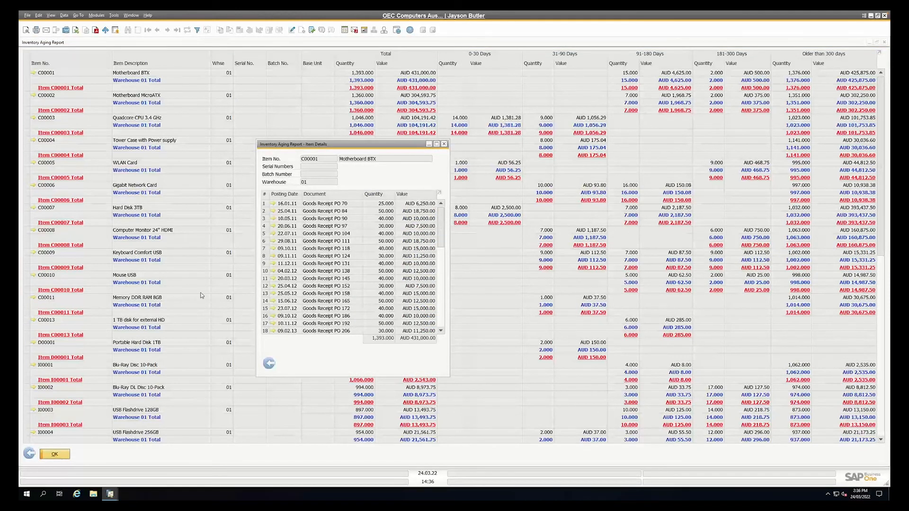
{"action": "left_click_drag", "start_coordinate": [439, 234], "coordinate": [432, 271]}
{"action": "scroll", "coordinate": [432, 272], "scroll_direction": "down", "scroll_amount": 7}
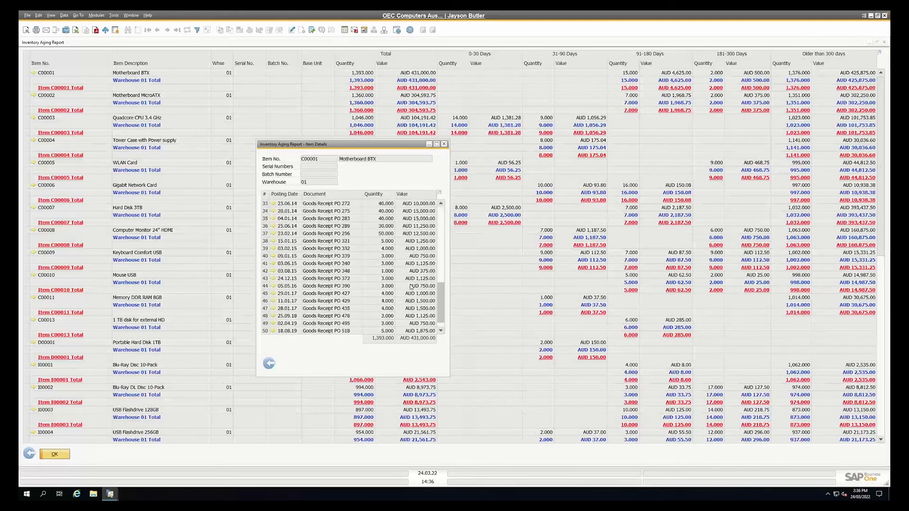
{"action": "scroll", "coordinate": [411, 286], "scroll_direction": "down", "scroll_amount": 2}
{"action": "scroll", "coordinate": [413, 313], "scroll_direction": "up", "scroll_amount": 12}
{"action": "left_click", "coordinate": [270, 366]}
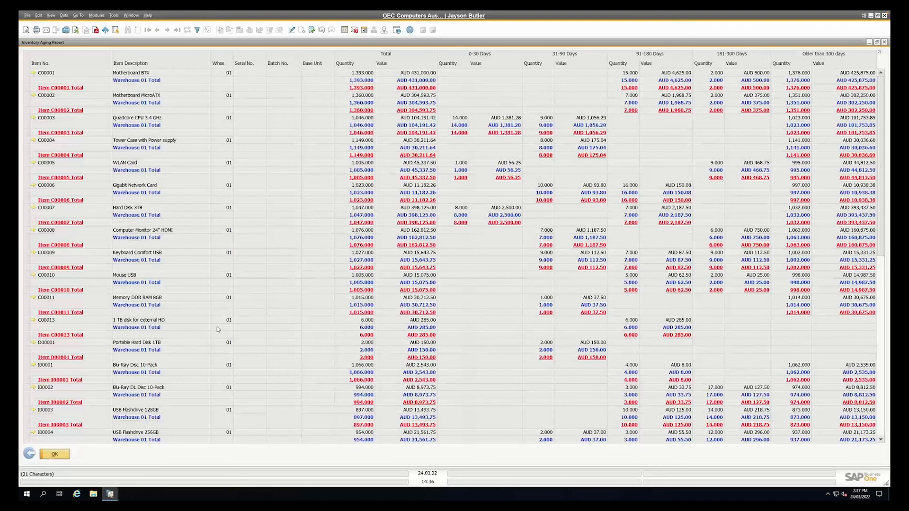
Close the inventory aging report and its selection criteria, and collapse the Inventory module
{"action": "left_click", "coordinate": [45, 453]}
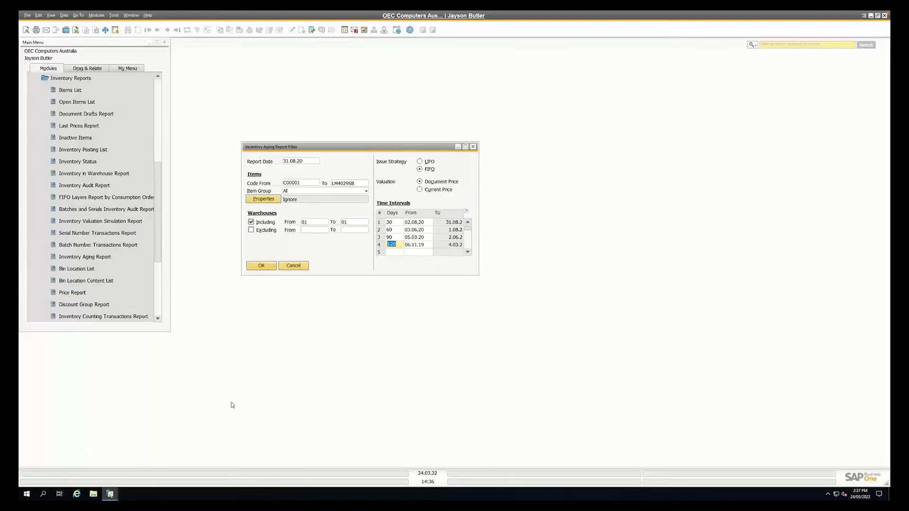
{"action": "left_click", "coordinate": [290, 267]}
{"action": "left_click", "coordinate": [71, 78]}
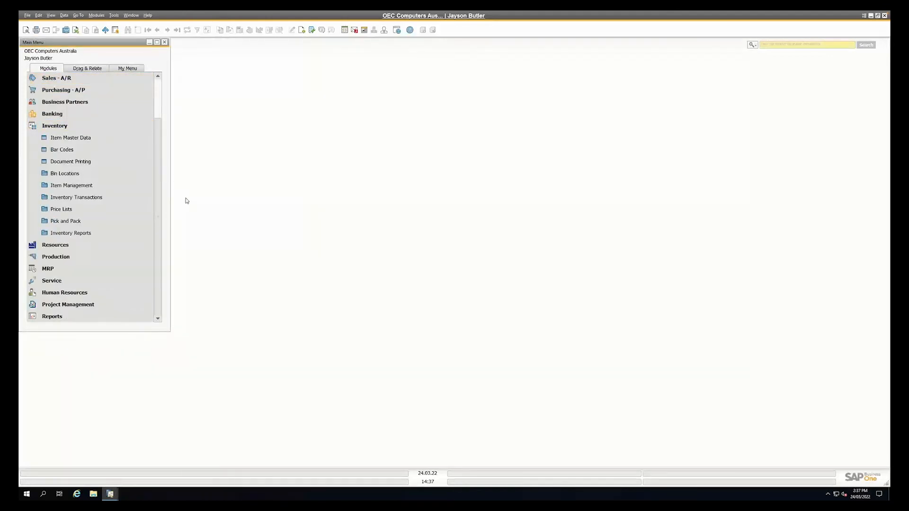
{"action": "left_click", "coordinate": [56, 126]}
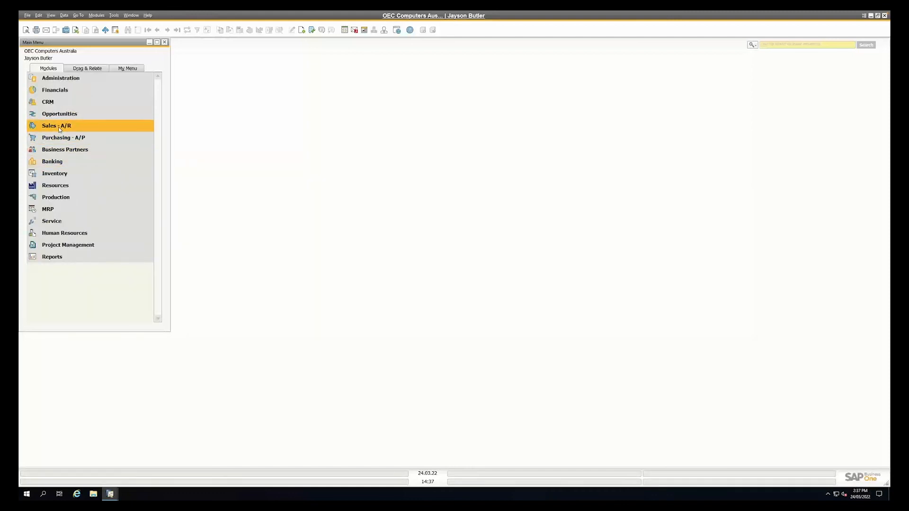
Start a new sales order for the customer Maxi Teq
{"action": "left_click", "coordinate": [59, 128]}
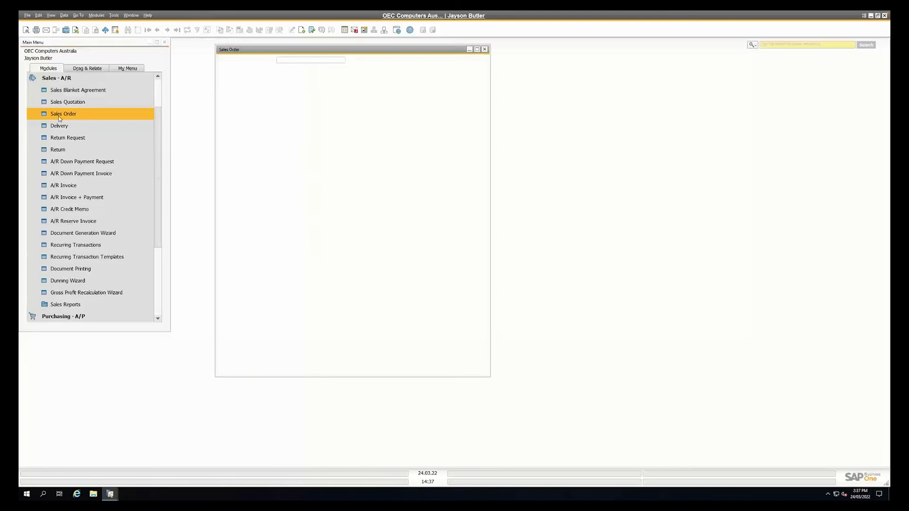
{"action": "left_click", "coordinate": [57, 113]}
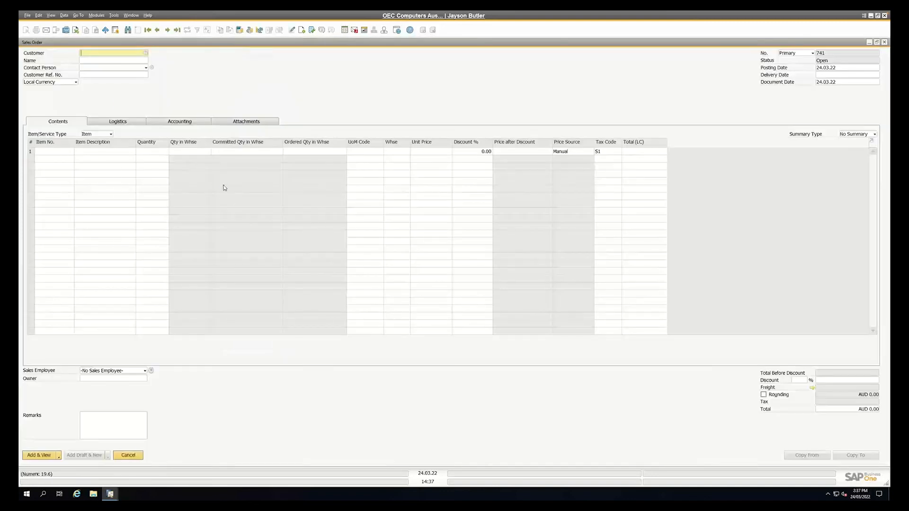
{"action": "key", "text": "Tab"}
{"action": "key", "text": "Return"}
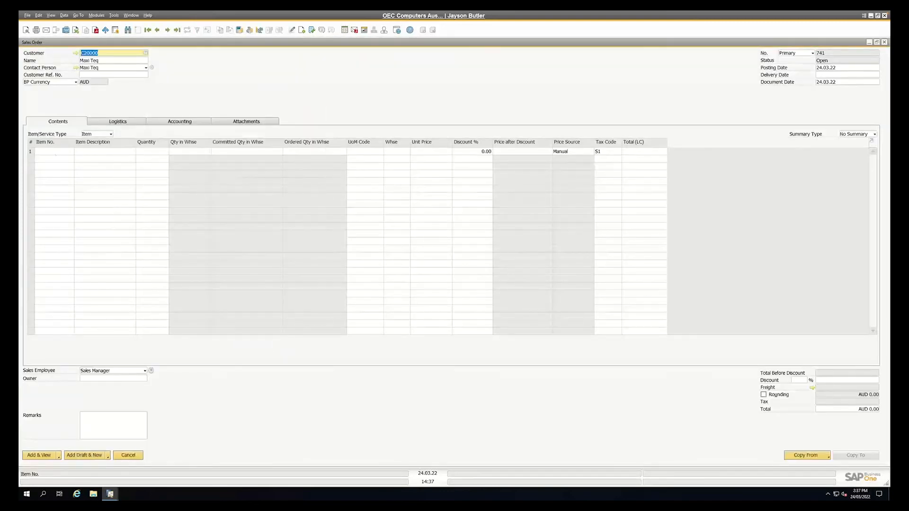
Add items A00001, A00002 and A00003 to the sales order together and set the delivery date to 24.03.22
{"action": "left_click", "coordinate": [52, 152]}
{"action": "key", "text": "Tab"}
{"action": "left_click", "coordinate": [146, 89], "text": "shift"}
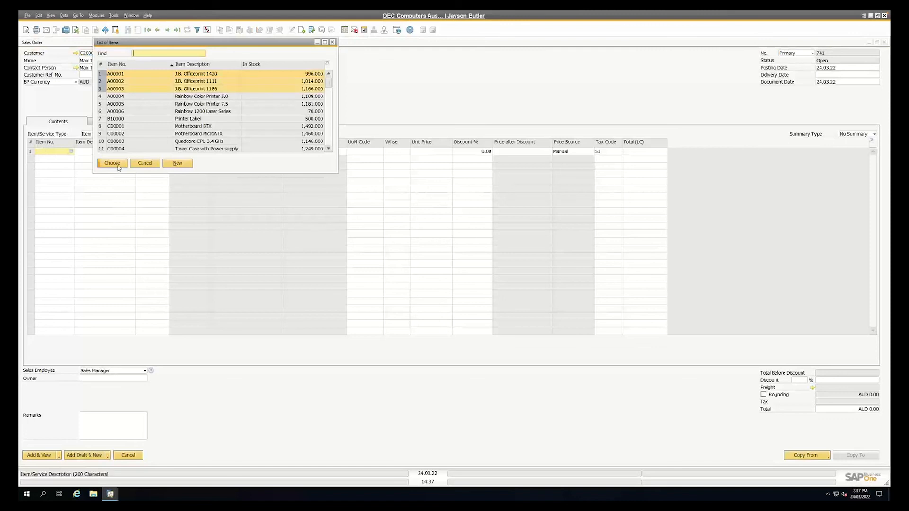
{"action": "left_click", "coordinate": [112, 163]}
{"action": "left_click", "coordinate": [820, 74]}
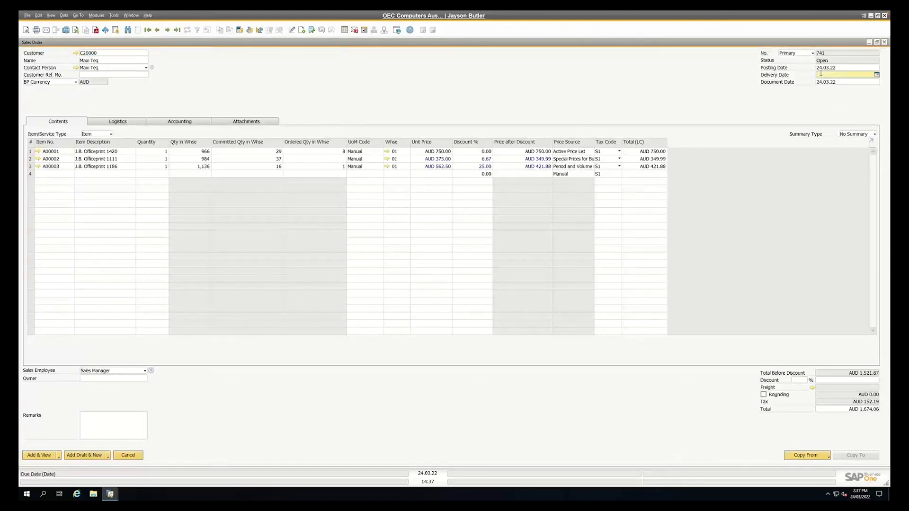
{"action": "key", "text": "Tab"}
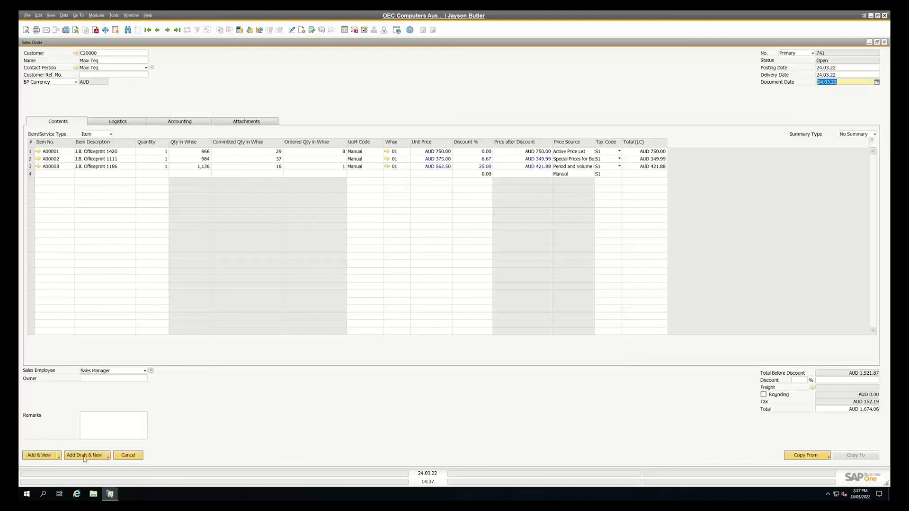
Save the sales order with the Add Draft & View option and look up the alternative Save as Draft command
{"action": "left_click", "coordinate": [107, 456]}
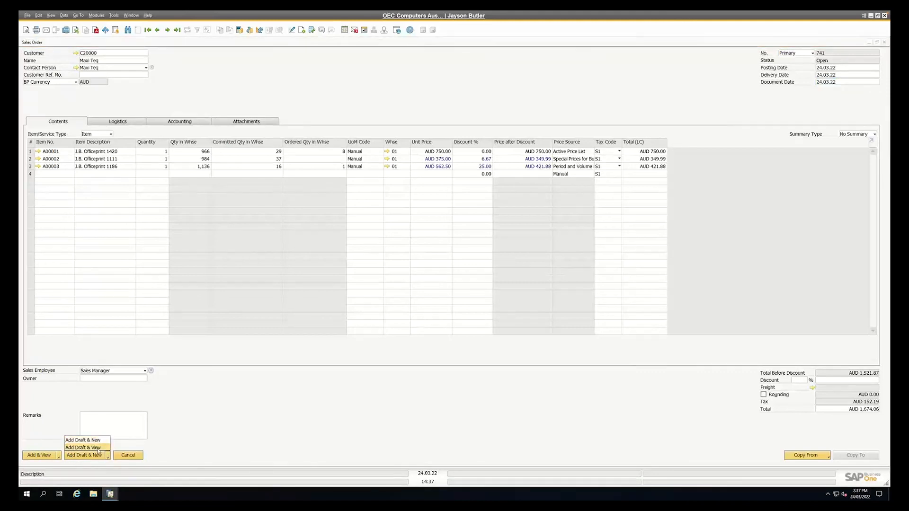
{"action": "left_click", "coordinate": [96, 455]}
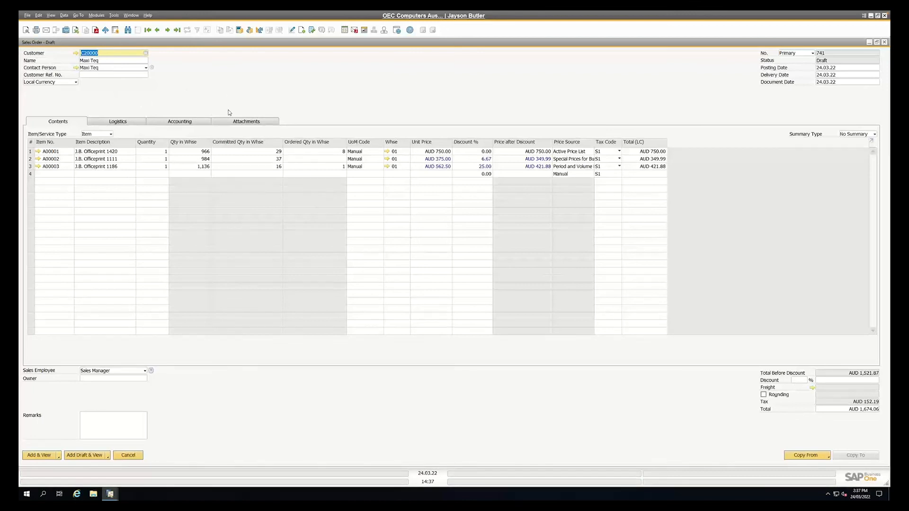
{"action": "left_click", "coordinate": [27, 16]}
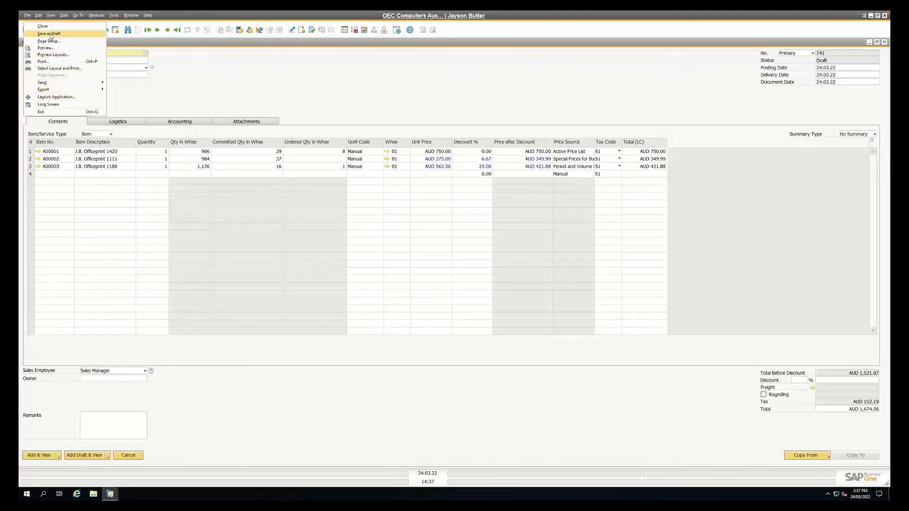
{"action": "left_click", "coordinate": [301, 94]}
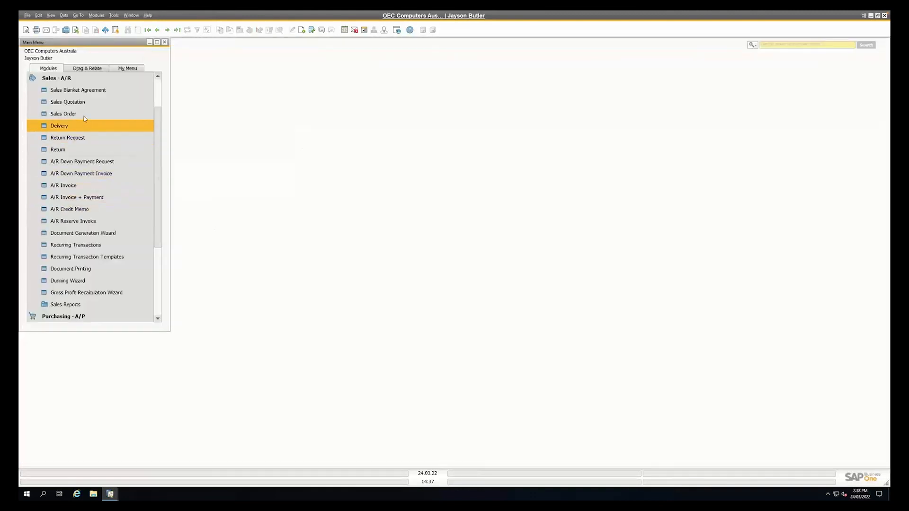
Start another sales order for Maxi Teq with delivery date 24.03.22
{"action": "left_click", "coordinate": [80, 114]}
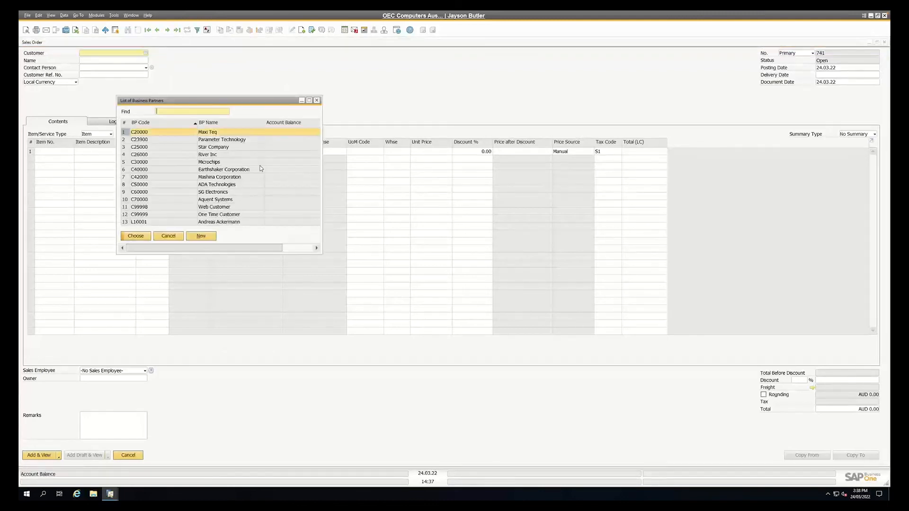
{"action": "double_click", "coordinate": [219, 133]}
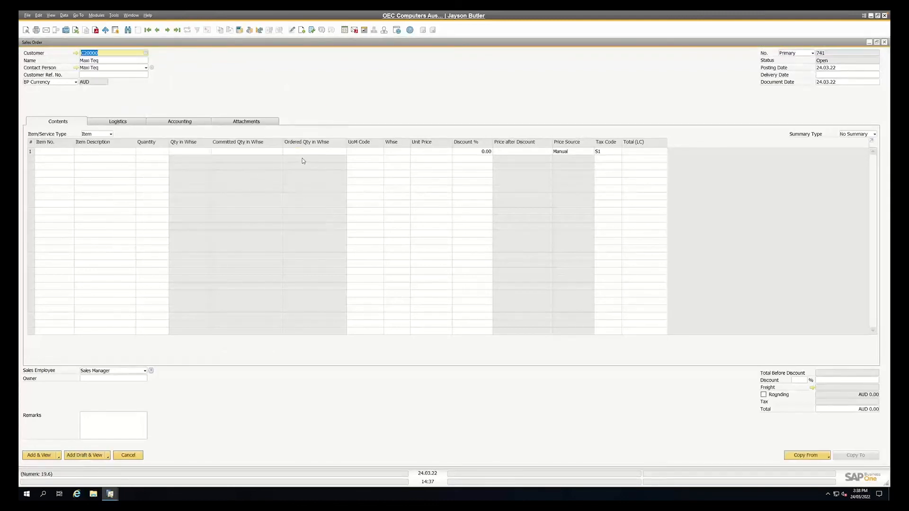
{"action": "key", "text": "Tab"}
{"action": "key", "text": "Tab"}
{"action": "key", "text": "Tab"}
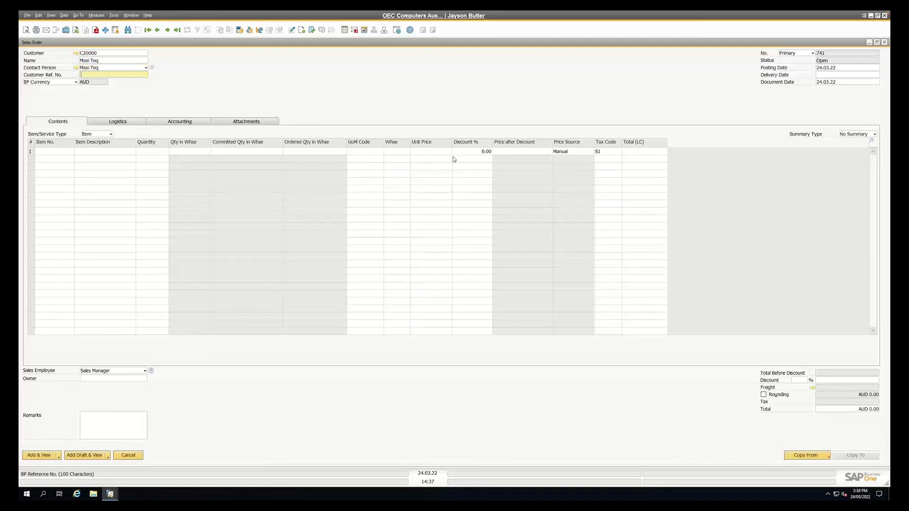
{"action": "key", "text": "Tab"}
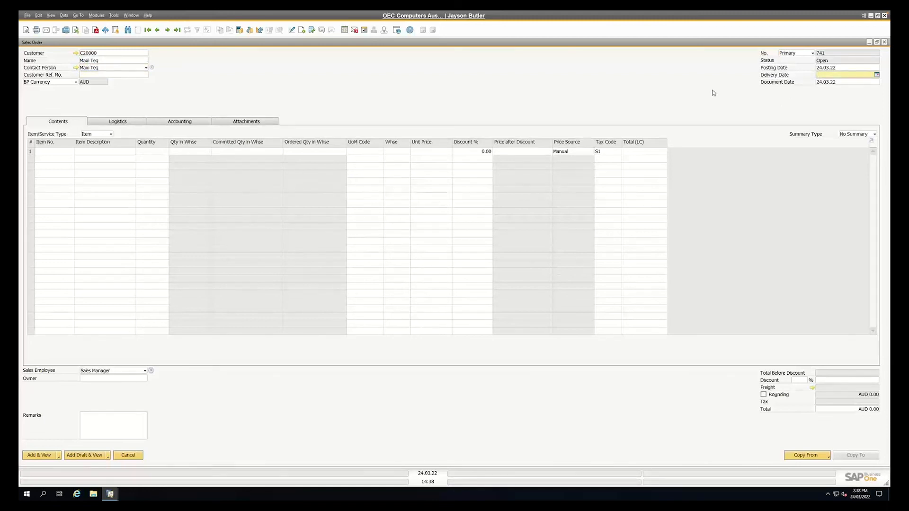
{"action": "type", "text": "*"}
Add item A00001 J.B. Officeprint 1420 to the first order line and open its unit price for editing
{"action": "left_click", "coordinate": [62, 152]}
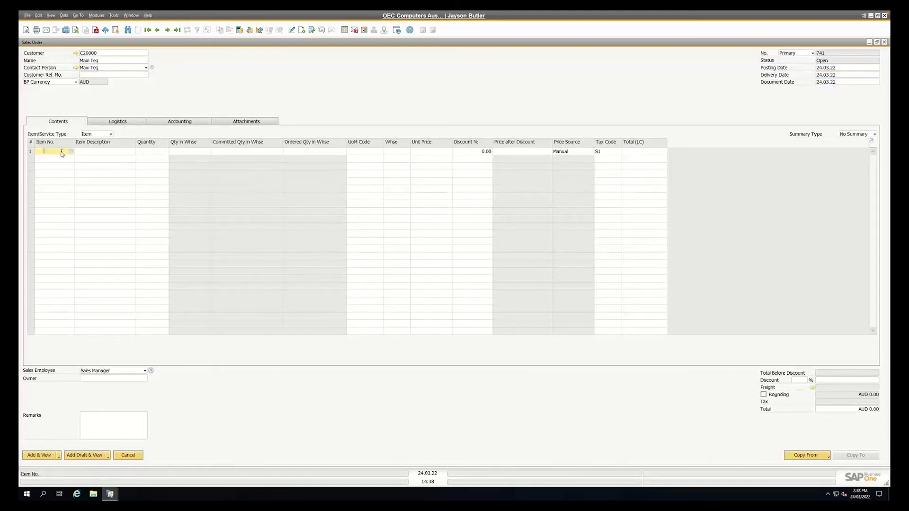
{"action": "key", "text": "Tab"}
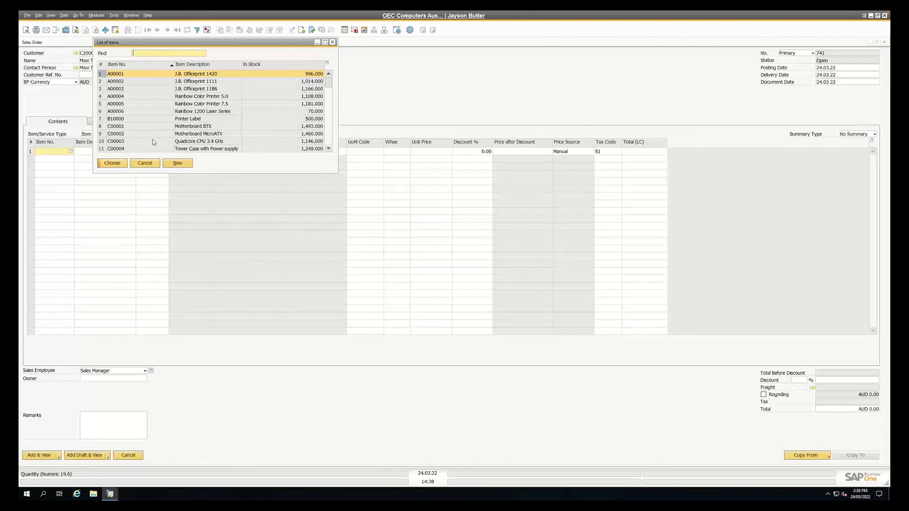
{"action": "double_click", "coordinate": [137, 76]}
{"action": "key", "text": "Tab"}
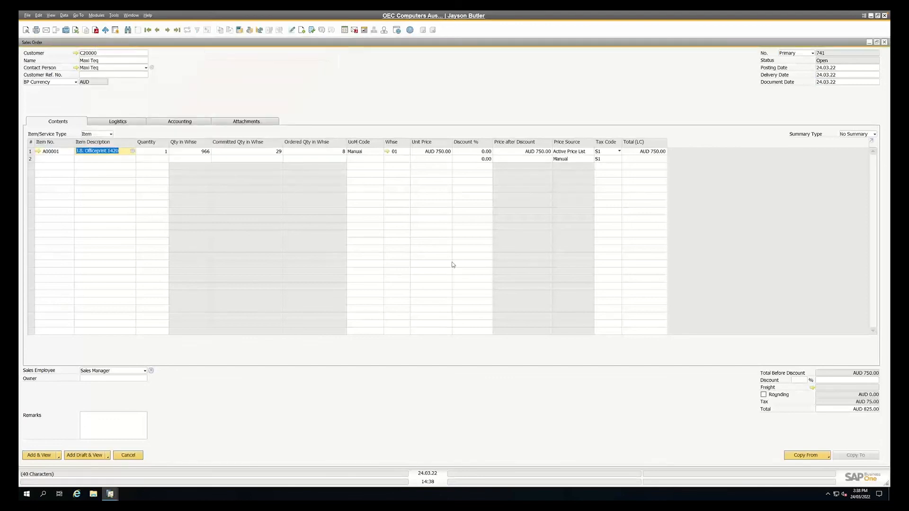
{"action": "left_click", "coordinate": [433, 151]}
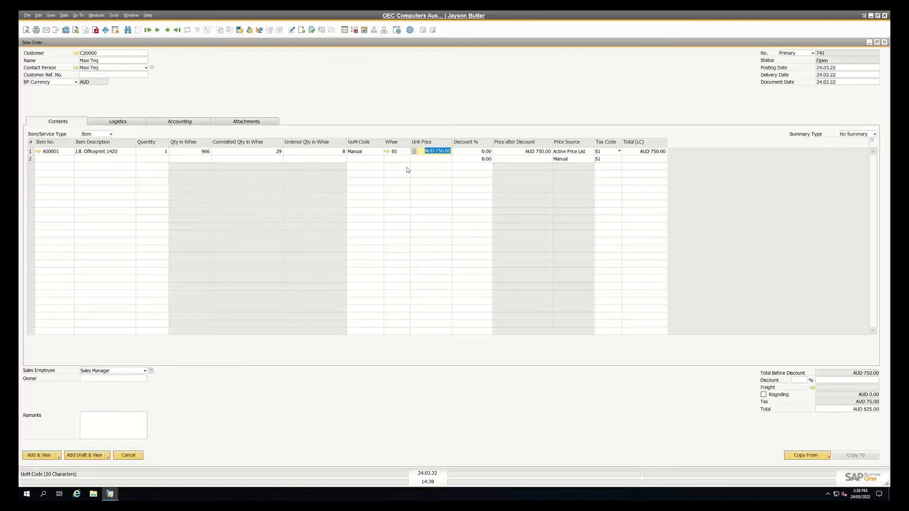
View the Last Prices report for item A00001 on the order line, enlarging the report and fitting its column widths
{"action": "right_click", "coordinate": [440, 153]}
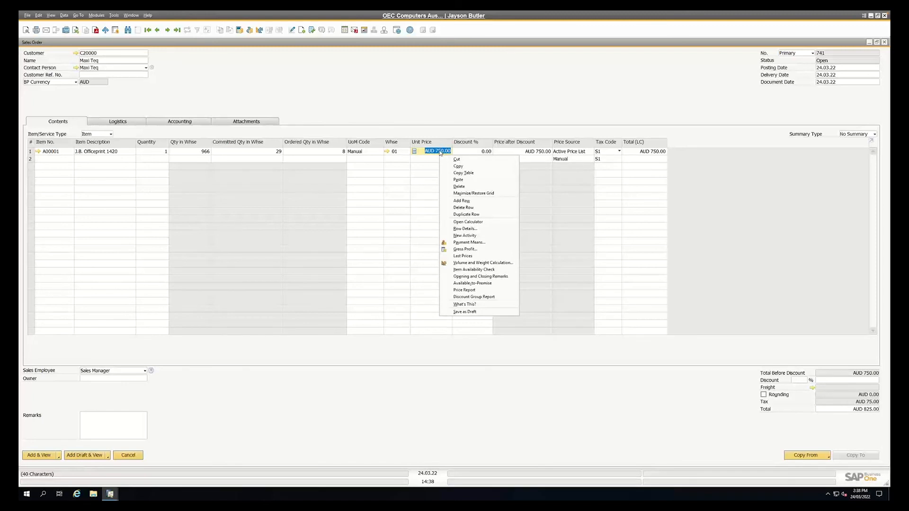
{"action": "left_click", "coordinate": [460, 256]}
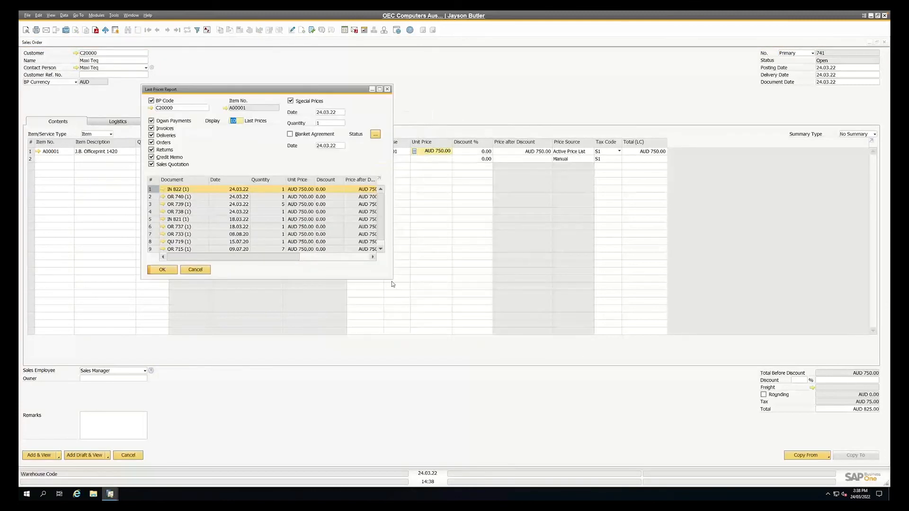
{"action": "left_click_drag", "start_coordinate": [393, 280], "coordinate": [447, 410]}
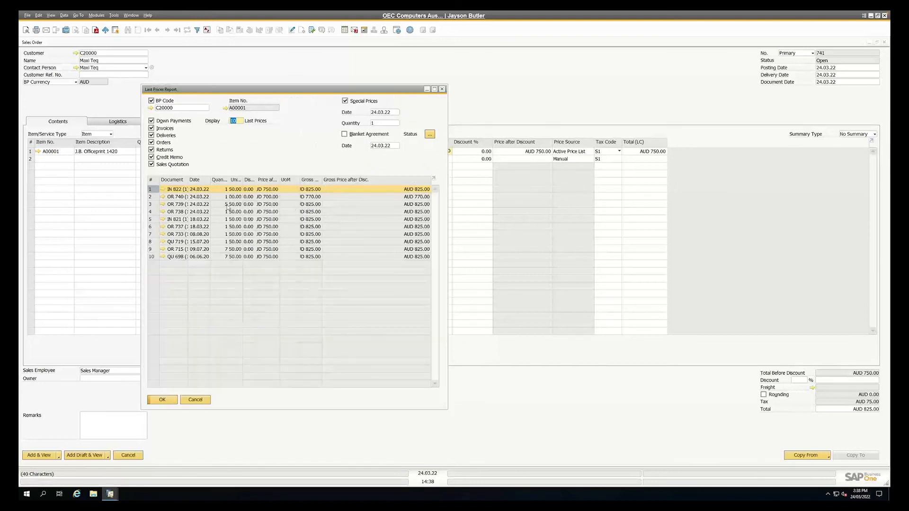
{"action": "left_click", "coordinate": [51, 15]}
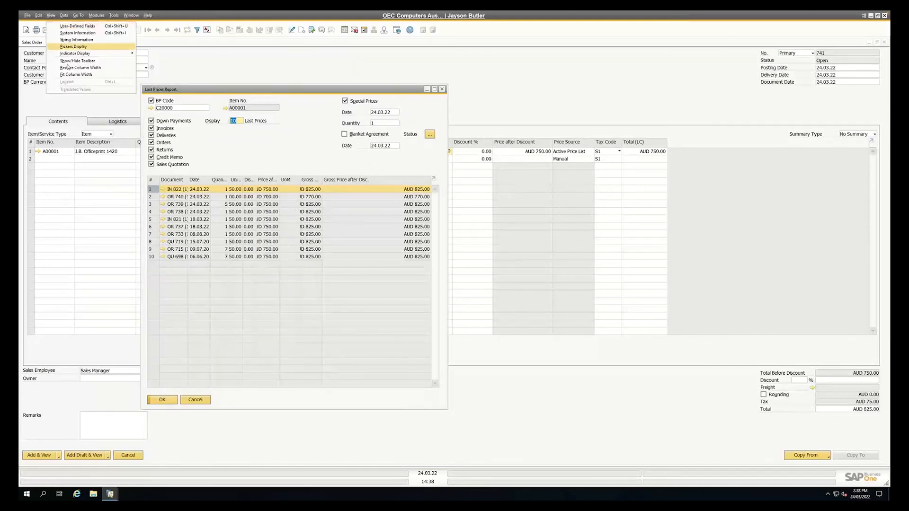
{"action": "left_click", "coordinate": [76, 74]}
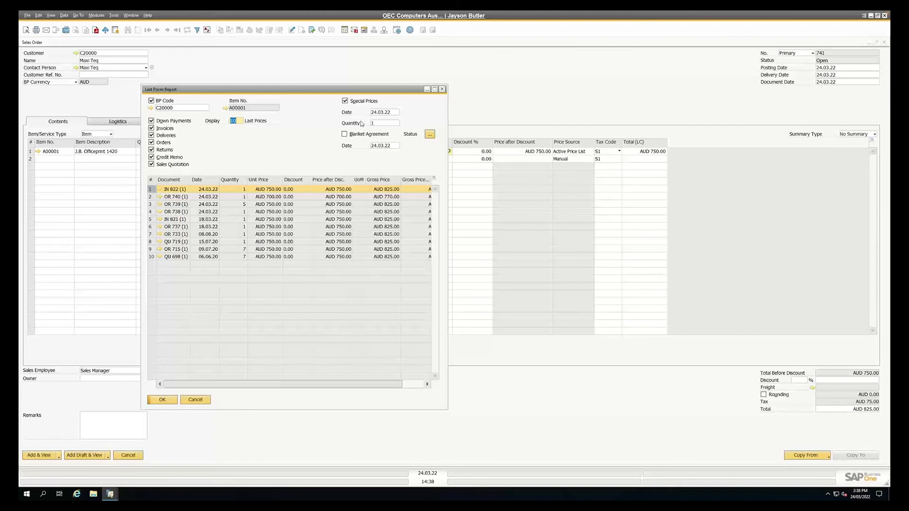
Limit the Last Prices report to Orders only, show the last 20 prices and refresh it
{"action": "left_click", "coordinate": [152, 150]}
{"action": "left_click", "coordinate": [151, 164]}
{"action": "left_click", "coordinate": [151, 136]}
{"action": "left_click", "coordinate": [151, 128]}
{"action": "left_click", "coordinate": [152, 121]}
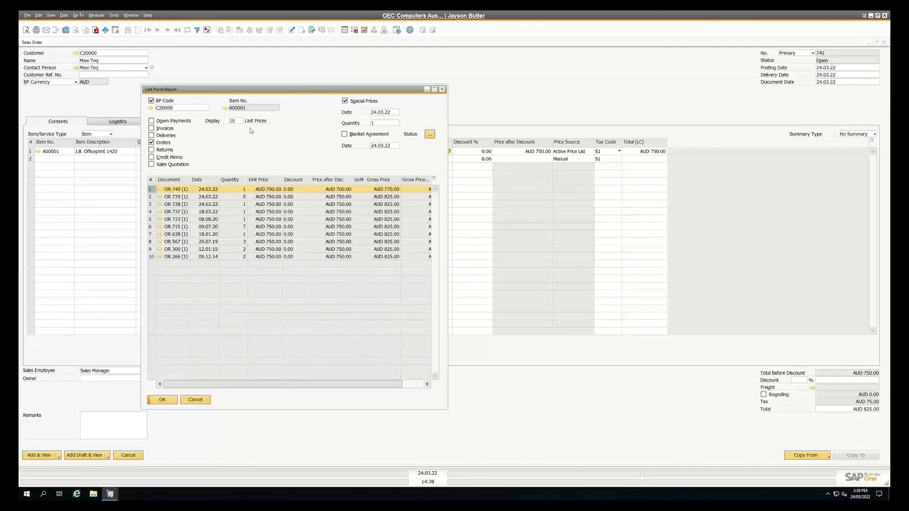
{"action": "double_click", "coordinate": [233, 121]}
{"action": "type", "text": "20"}
{"action": "key", "text": "Tab"}
{"action": "left_click", "coordinate": [162, 400]}
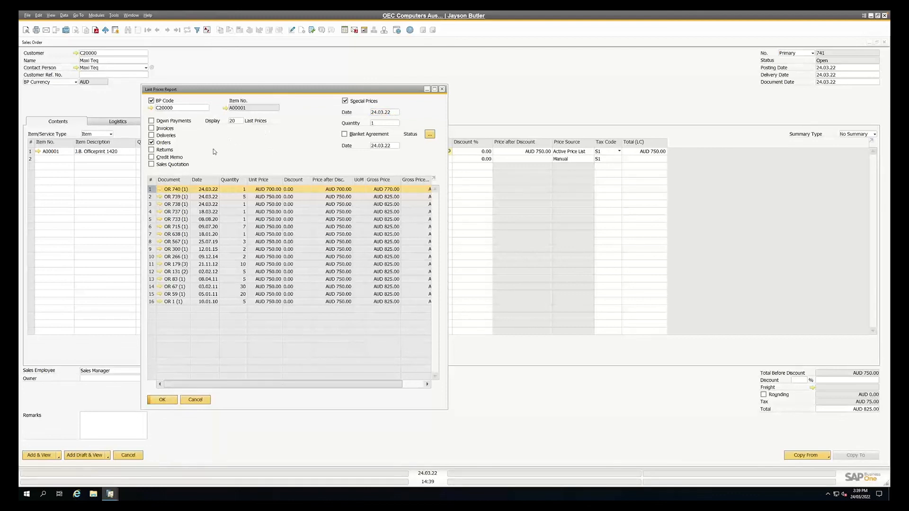
Extend the Last Prices report for item A00001 to all customers, refresh it and close it
{"action": "left_click", "coordinate": [151, 101]}
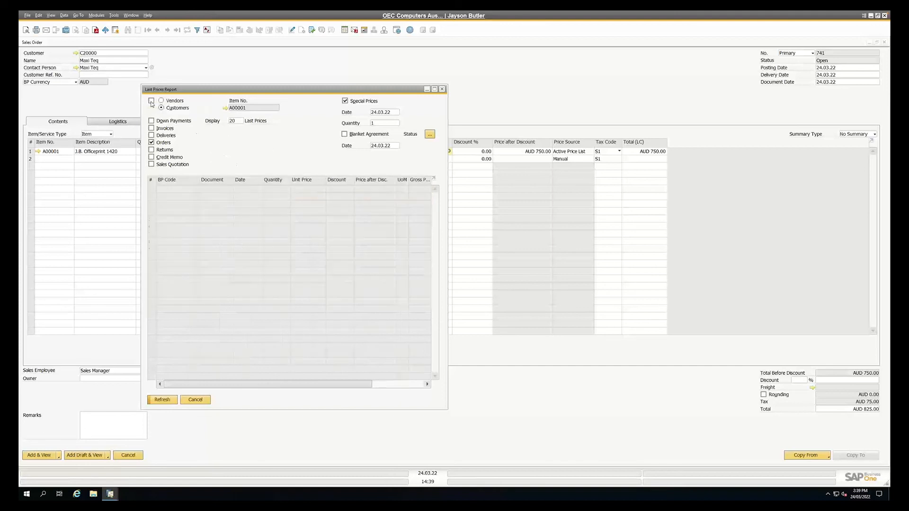
{"action": "left_click", "coordinate": [231, 121]}
{"action": "left_click", "coordinate": [162, 399]}
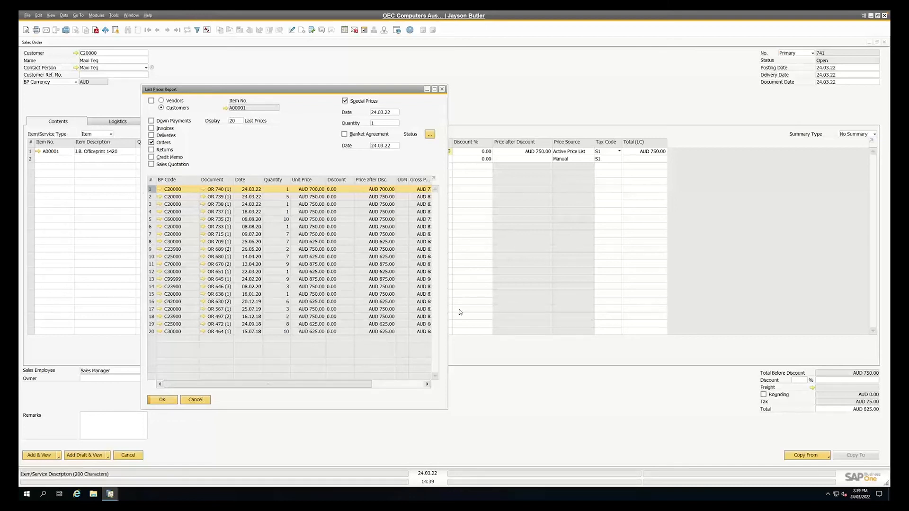
{"action": "left_click", "coordinate": [195, 400]}
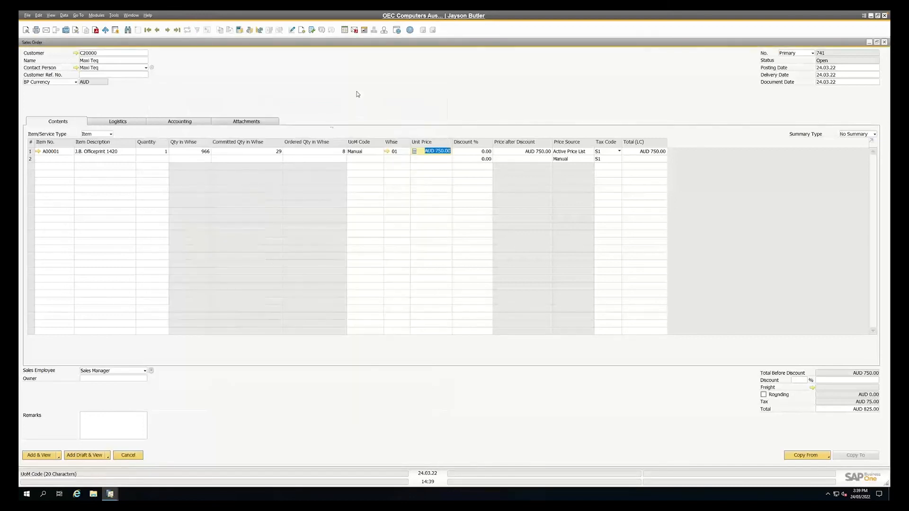
Reopen the Last Prices report directly from the line's unit price, close it and view item A00001's master data
{"action": "left_click", "coordinate": [433, 151]}
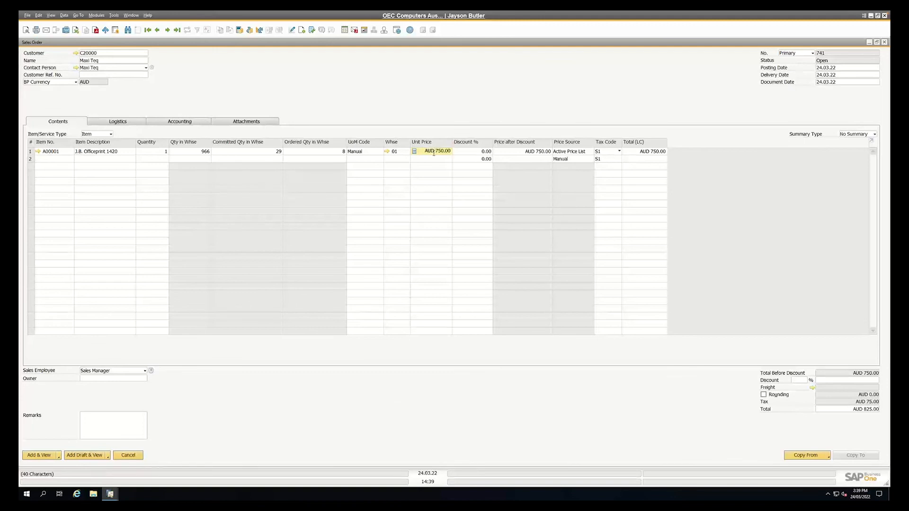
{"action": "key", "text": "ctrl+Tab"}
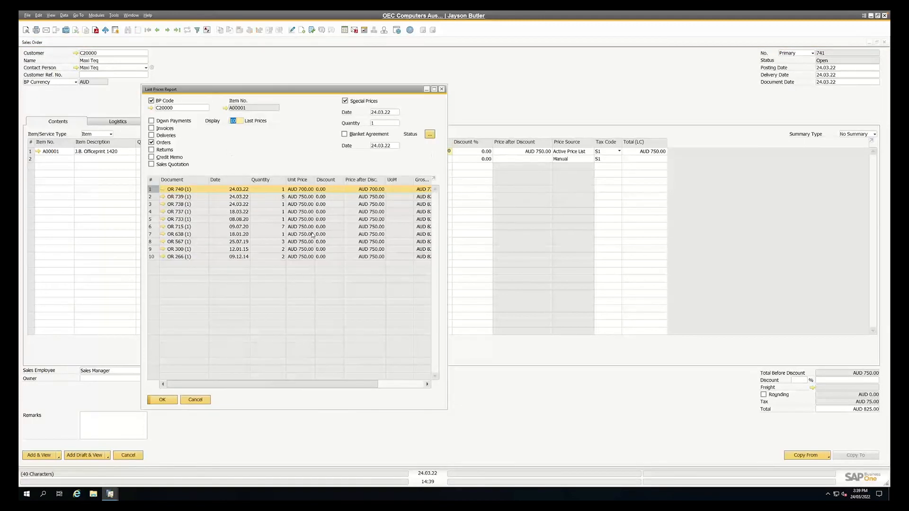
{"action": "key", "text": "Escape"}
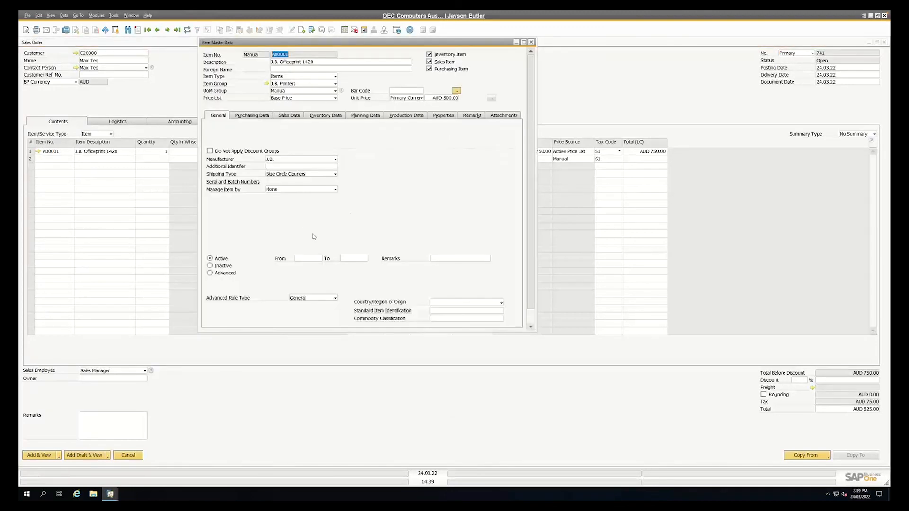
Check item A00001's last prices from its master data for all vendors and for all customers, and close both windows
{"action": "right_click", "coordinate": [372, 156]}
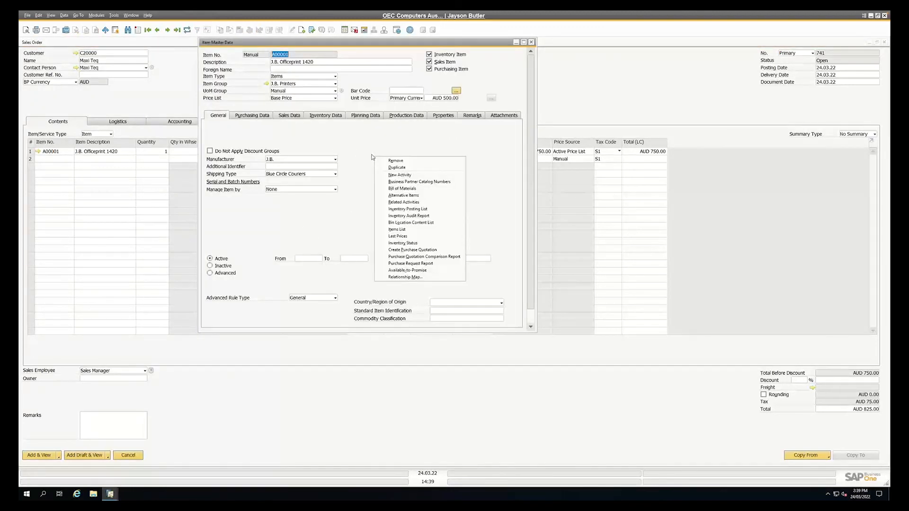
{"action": "left_click", "coordinate": [397, 235]}
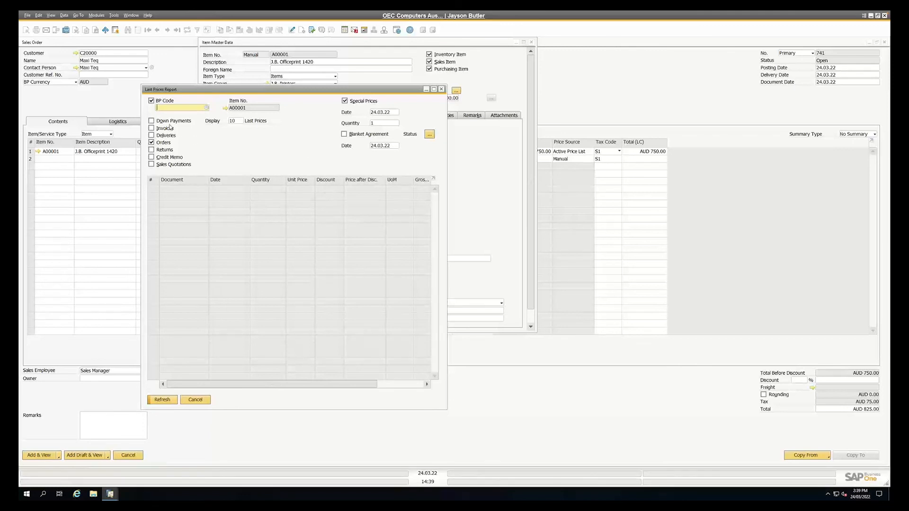
{"action": "left_click", "coordinate": [151, 102]}
{"action": "left_click", "coordinate": [161, 101]}
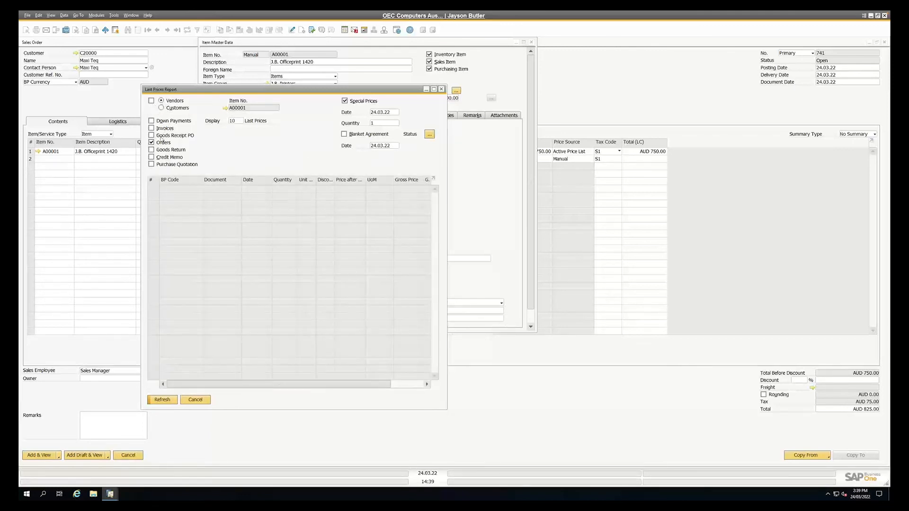
{"action": "left_click", "coordinate": [163, 401]}
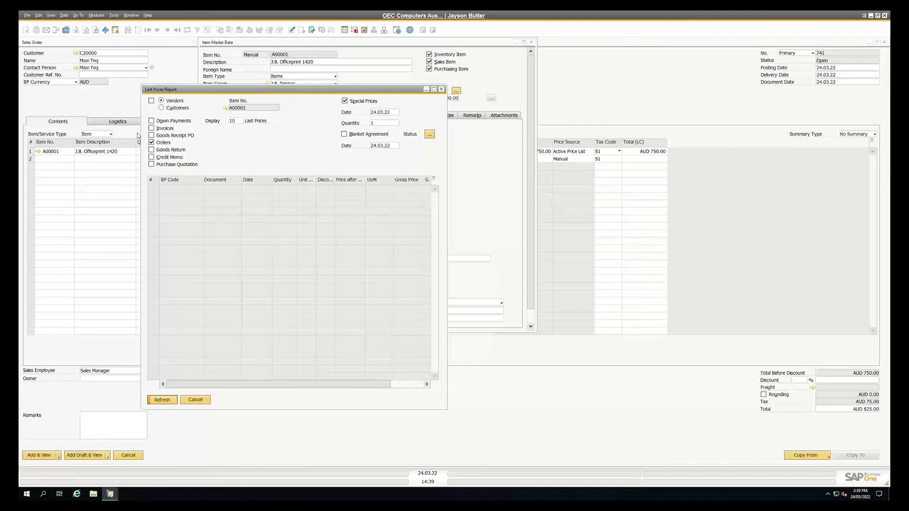
{"action": "left_click", "coordinate": [161, 108]}
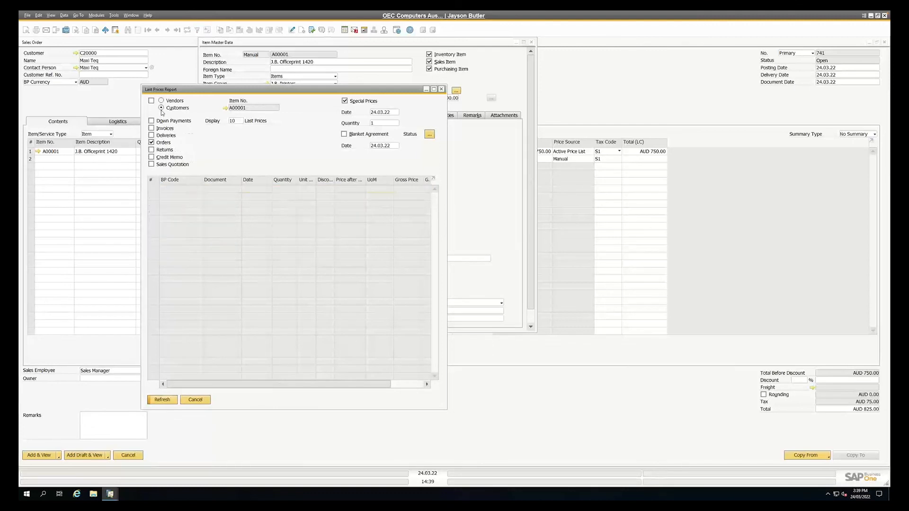
{"action": "left_click", "coordinate": [162, 400]}
{"action": "key", "text": "Escape"}
{"action": "key", "text": "Escape"}
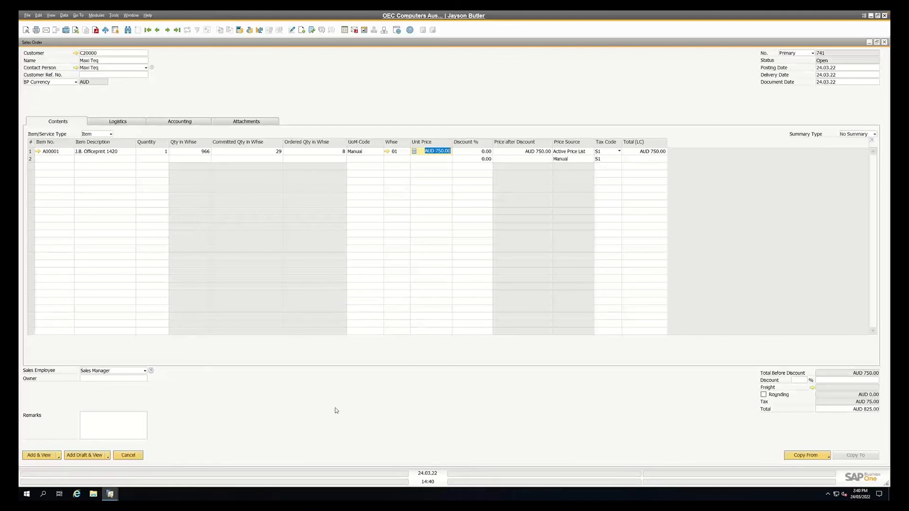
Close the sales order without saving it and collapse the Sales - A/R module
{"action": "key", "text": "Escape"}
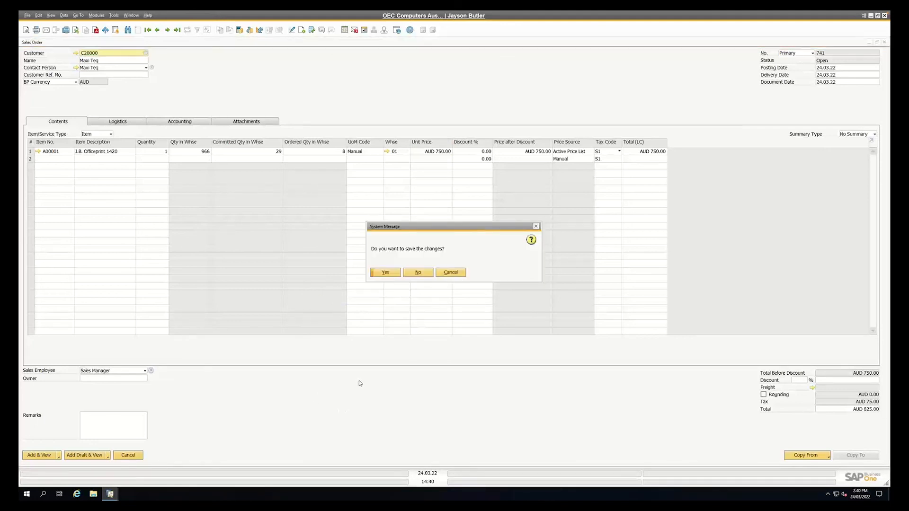
{"action": "left_click", "coordinate": [422, 273]}
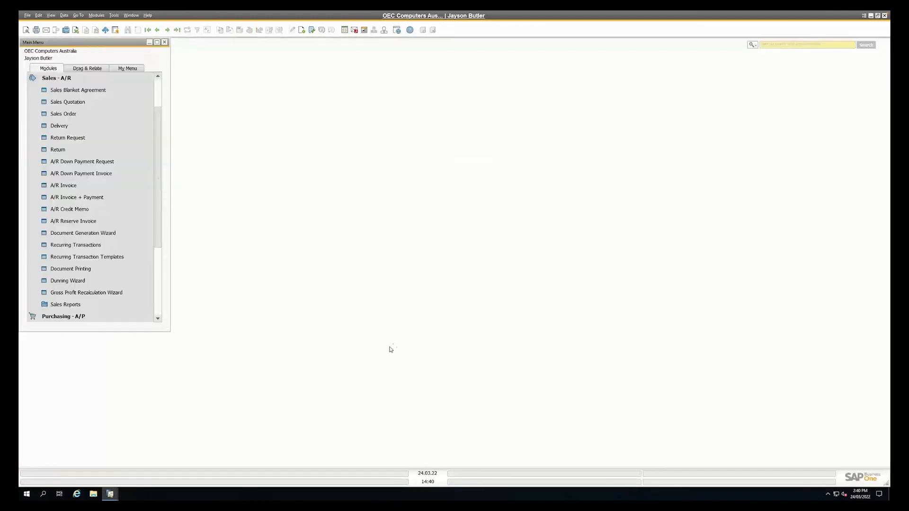
{"action": "left_click", "coordinate": [75, 79]}
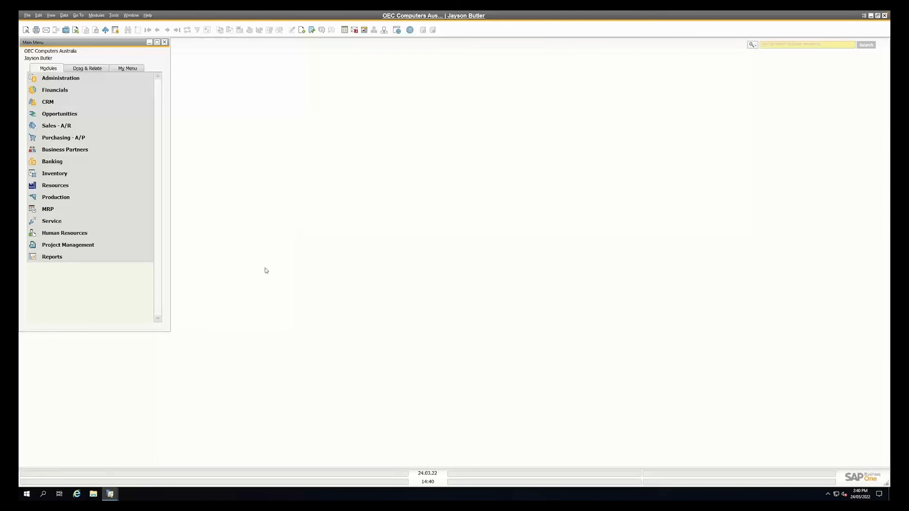
Start a new sales order for customer C20000 Maxi Teq with delivery date 24.03.22
{"action": "left_click", "coordinate": [64, 127]}
{"action": "left_click", "coordinate": [71, 115]}
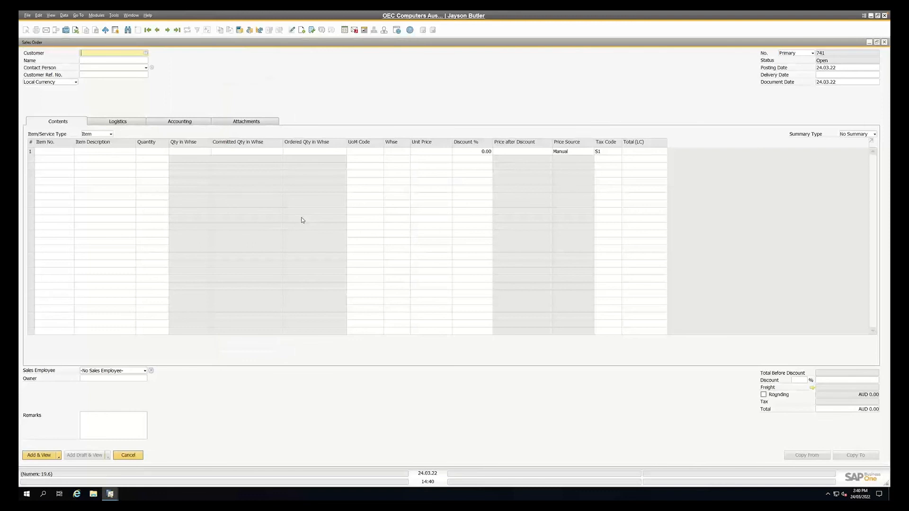
{"action": "left_click", "coordinate": [146, 53]}
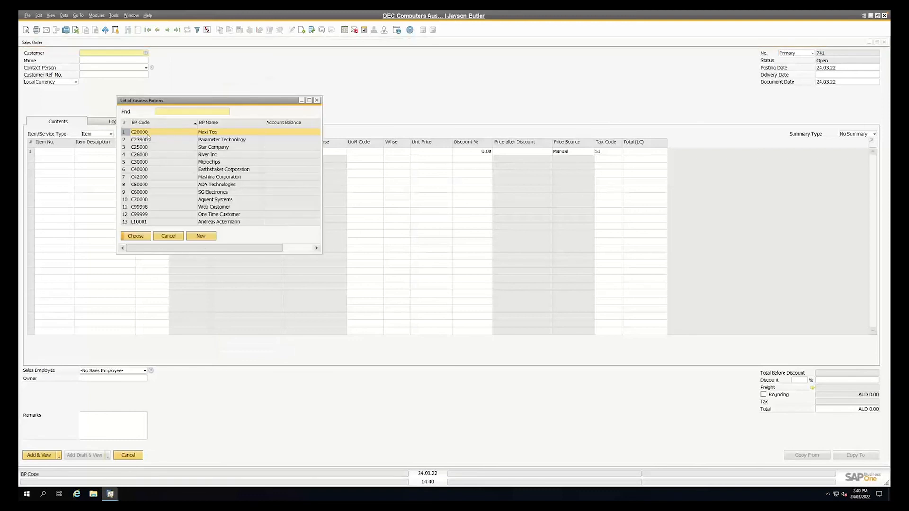
{"action": "double_click", "coordinate": [147, 132]}
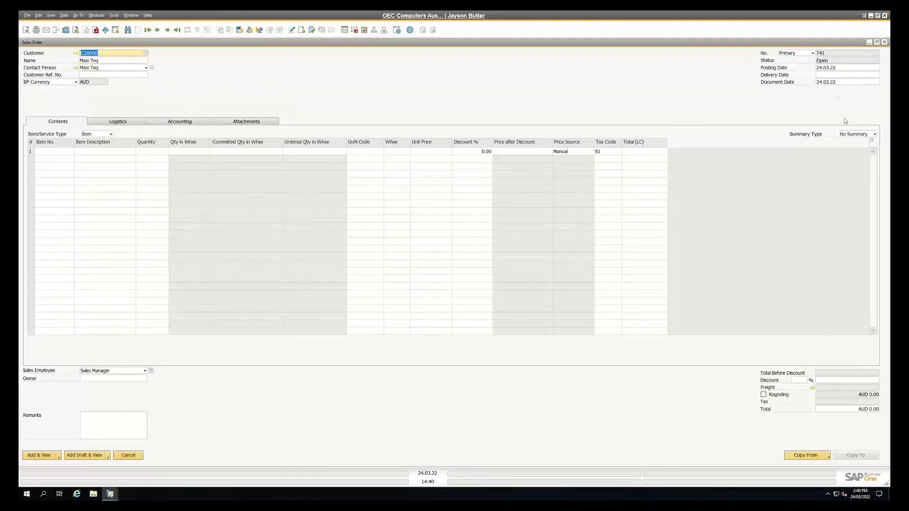
{"action": "left_click", "coordinate": [826, 75]}
{"action": "type", "text": "t"}
{"action": "key", "text": "Tab"}
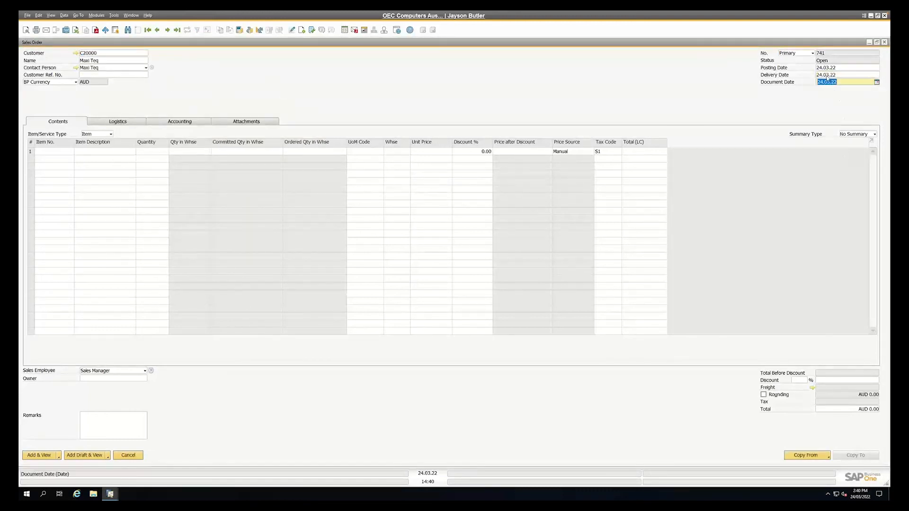
Add item A00001 J.B. Officeprint 1420 to the first order line and set its warehouse to 03 Drop Ship
{"action": "left_click", "coordinate": [62, 152]}
{"action": "key", "text": "Tab"}
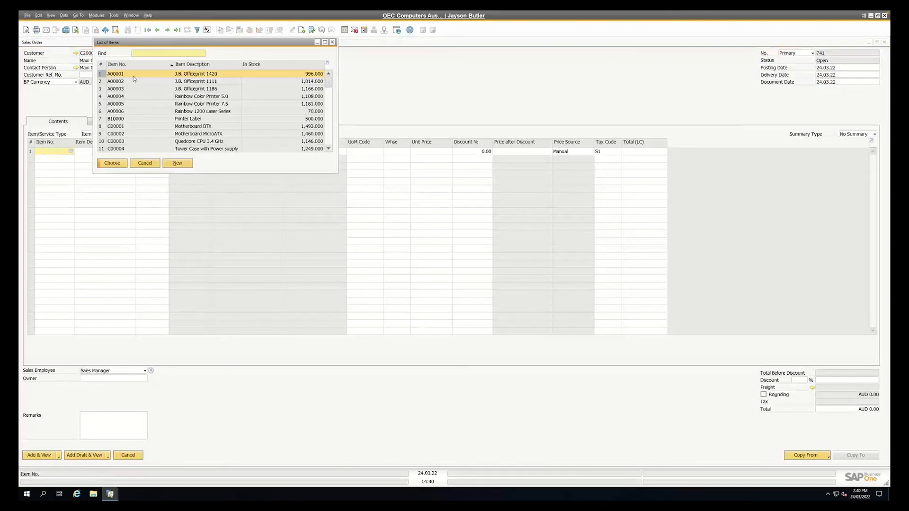
{"action": "key", "text": "Return"}
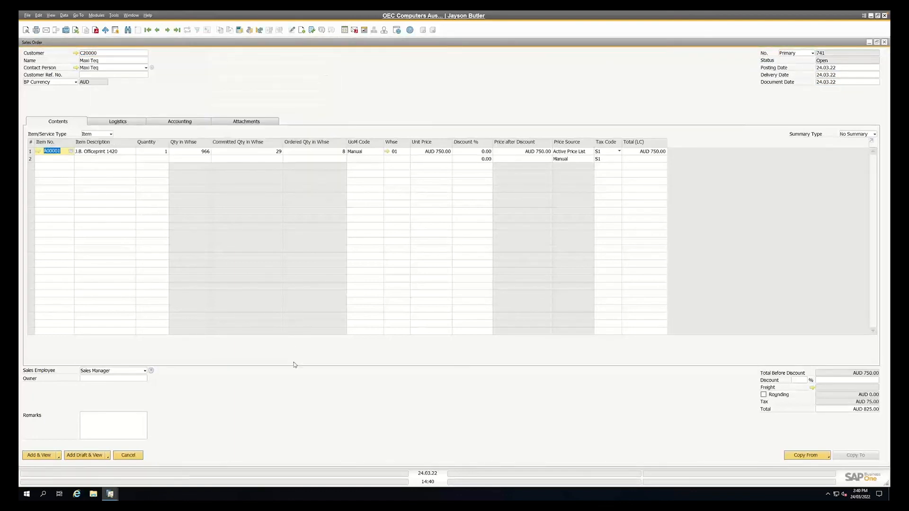
{"action": "key", "text": "Tab"}
{"action": "left_click", "coordinate": [395, 151]}
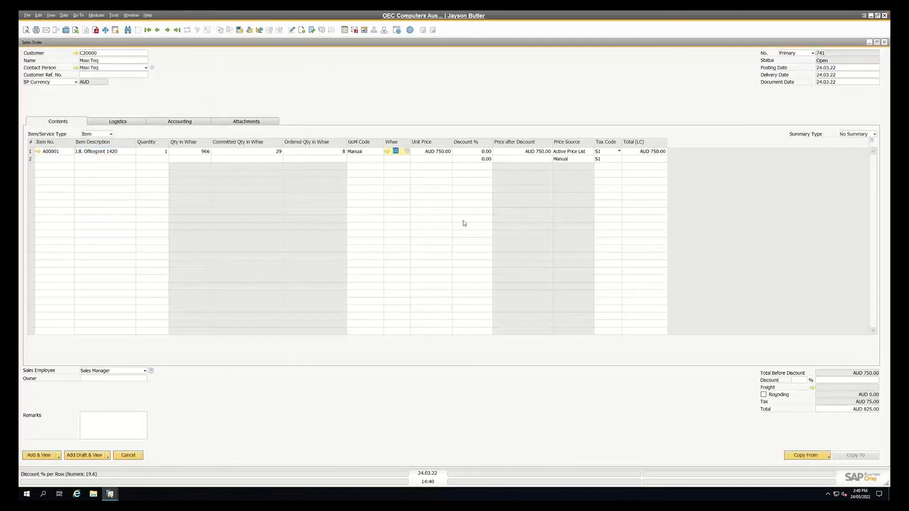
{"action": "key", "text": "Tab"}
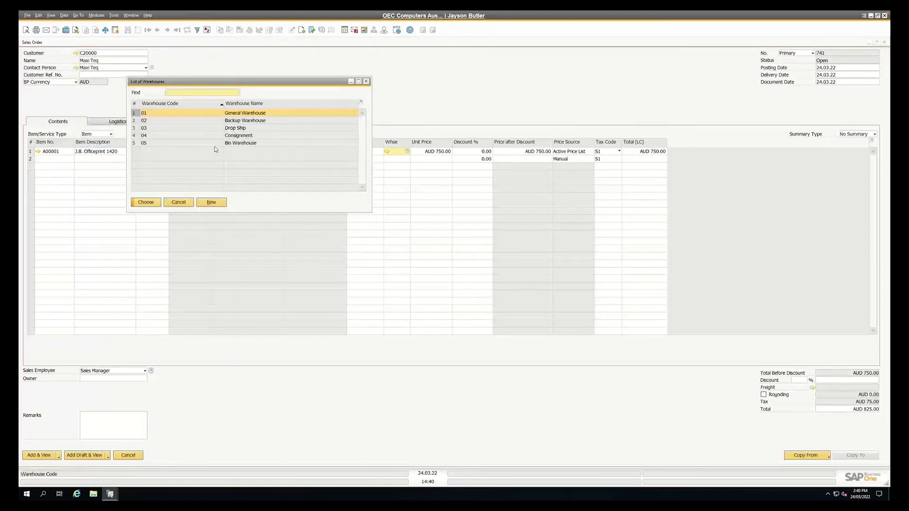
{"action": "double_click", "coordinate": [209, 129]}
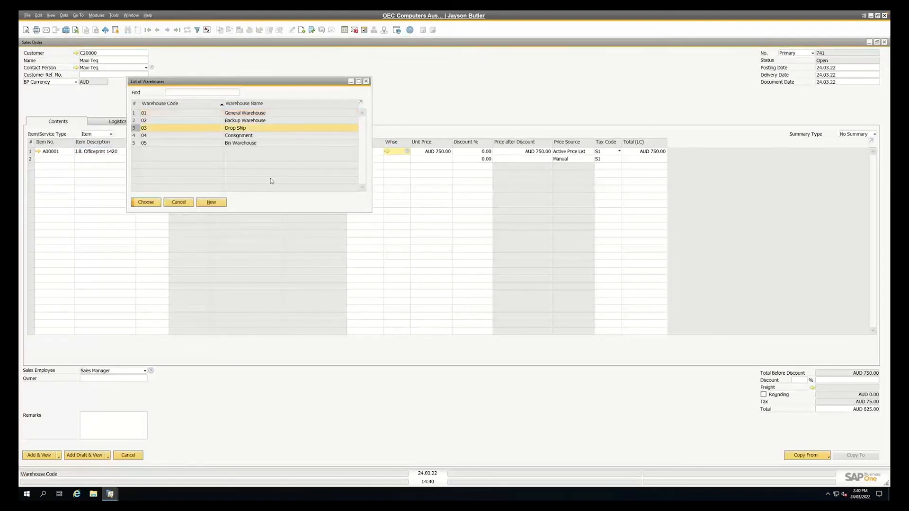
Review the setup of warehouse 03 and the order's logistics option for procuring drop-ship items
{"action": "left_click", "coordinate": [386, 151]}
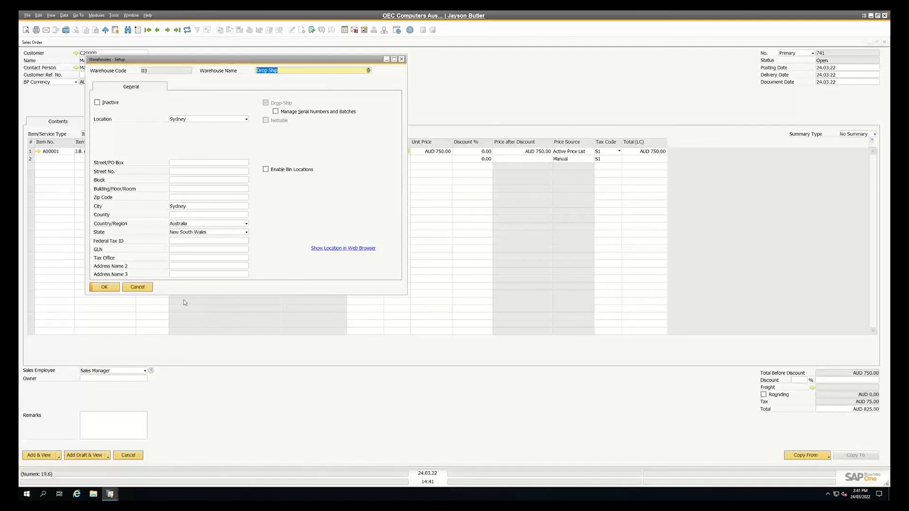
{"action": "left_click", "coordinate": [138, 287]}
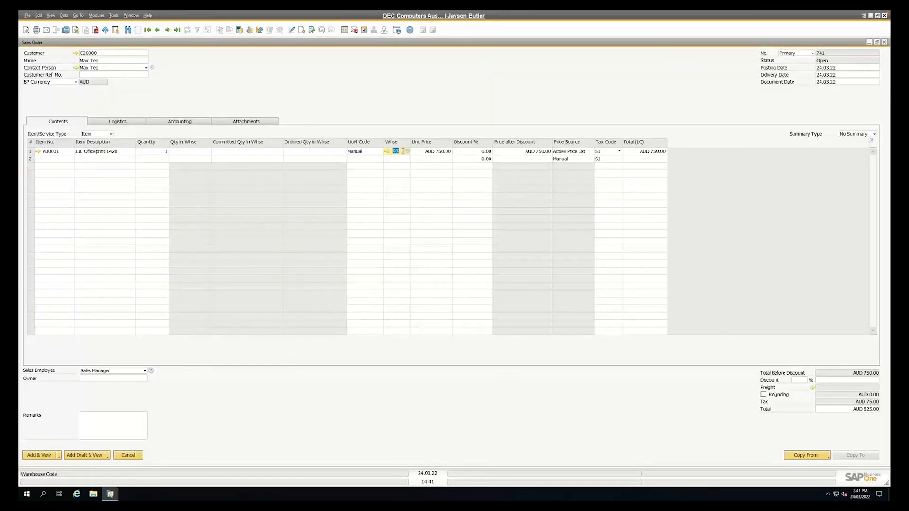
{"action": "left_click", "coordinate": [114, 123]}
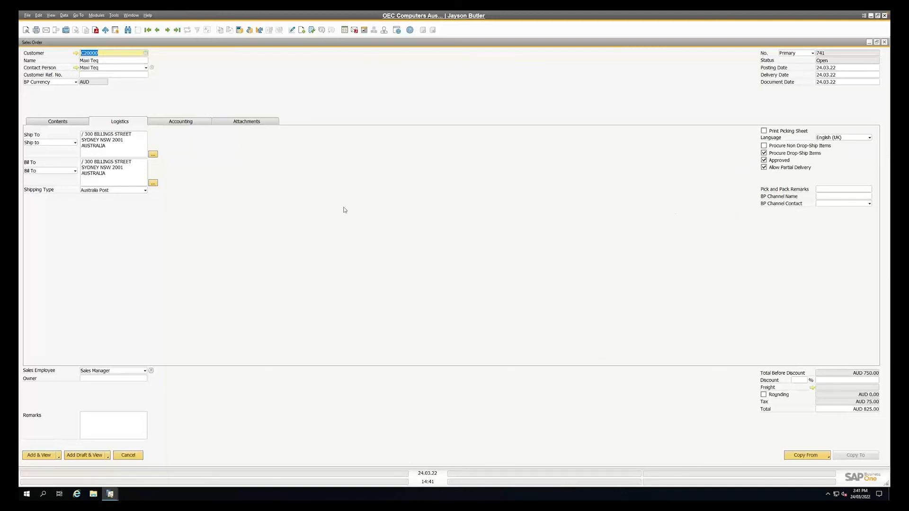
{"action": "left_click", "coordinate": [78, 122]}
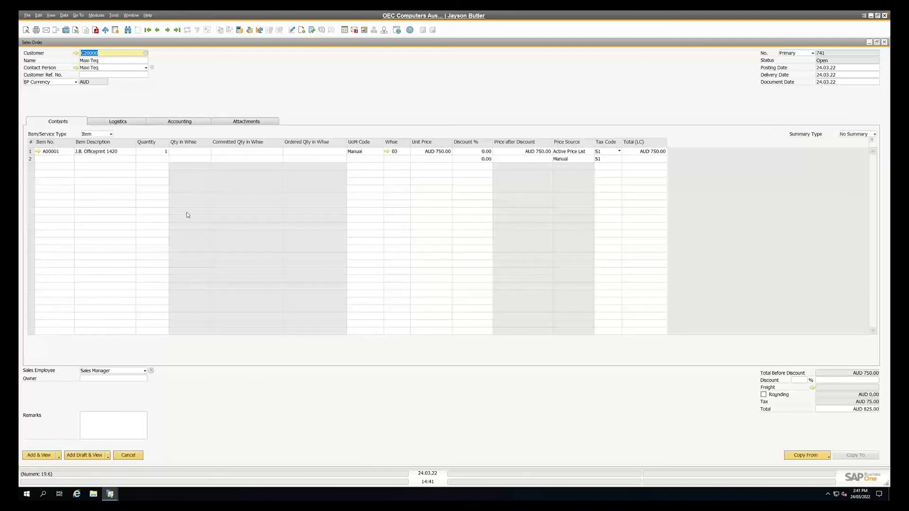
Add the sales order and advance the procurement confirmation to its base document line items, keeping Purchase Order as the target document
{"action": "left_click", "coordinate": [36, 456]}
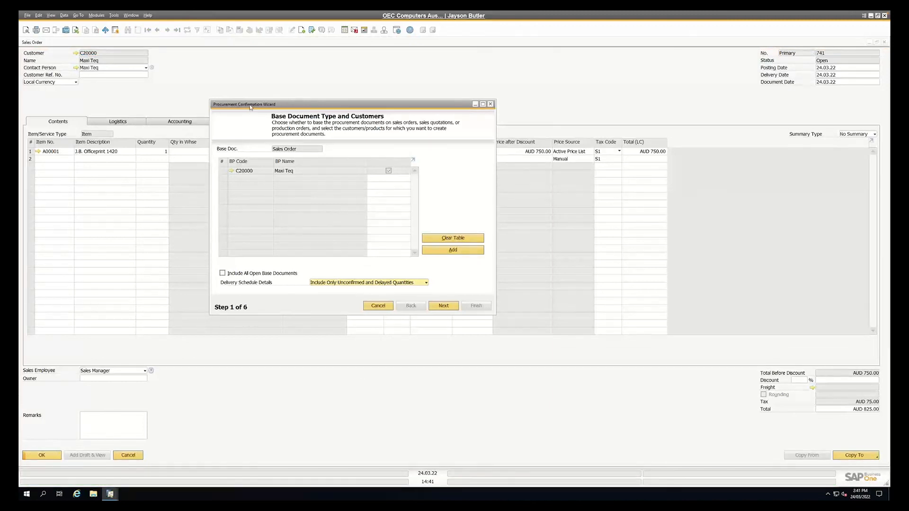
{"action": "left_click", "coordinate": [443, 306]}
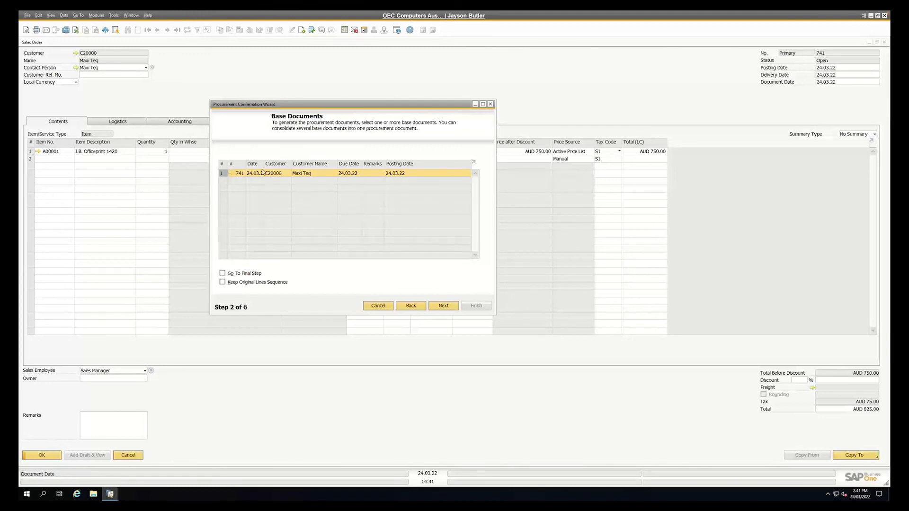
{"action": "left_click", "coordinate": [443, 306]}
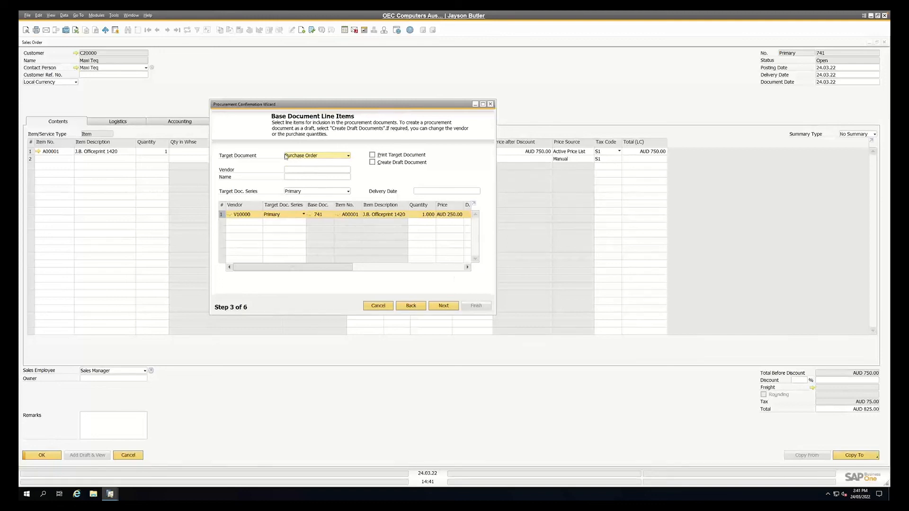
{"action": "left_click", "coordinate": [310, 157]}
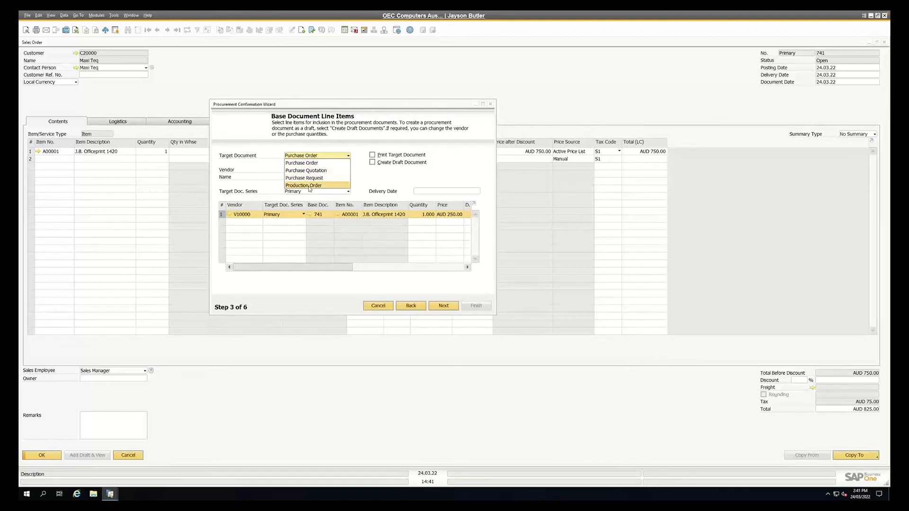
{"action": "left_click", "coordinate": [311, 144]}
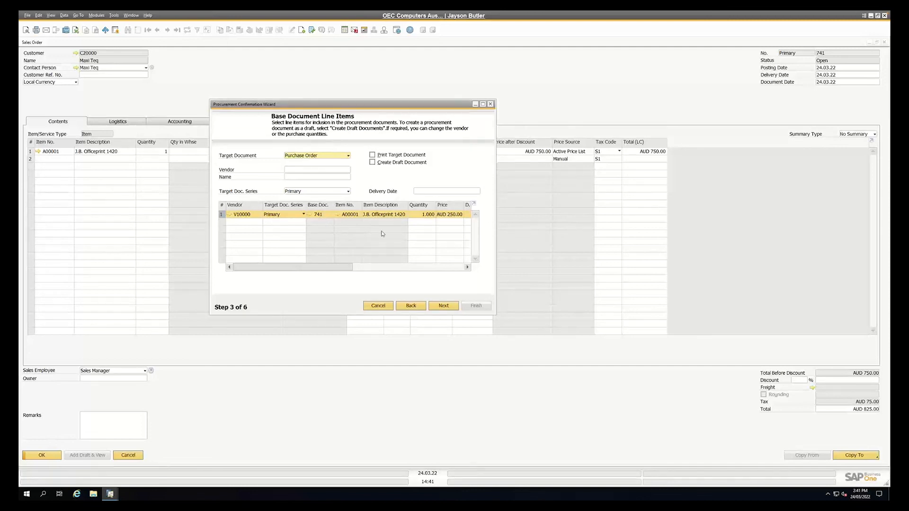
Enlarge the procurement wizard window and make the Vendor Name column visible in the line items table
{"action": "left_click_drag", "start_coordinate": [495, 314], "coordinate": [673, 378]}
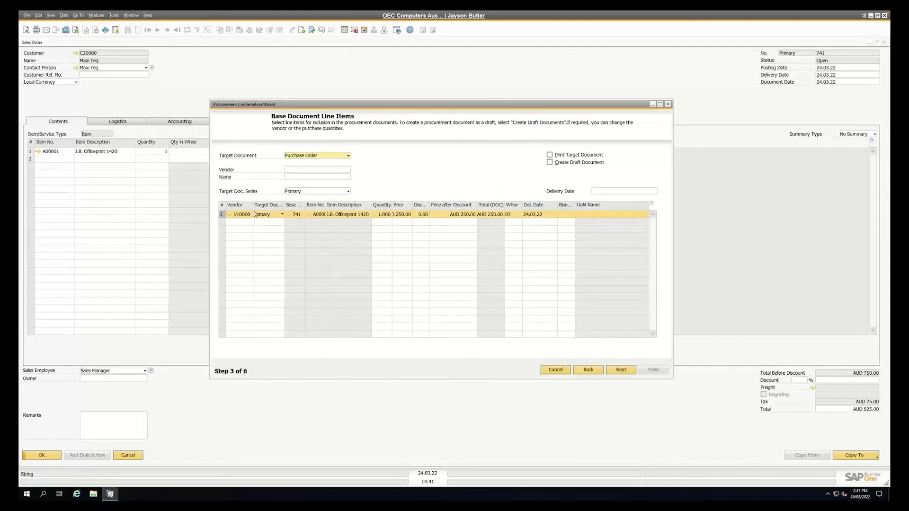
{"action": "left_click", "coordinate": [302, 30]}
{"action": "left_click", "coordinate": [384, 120]}
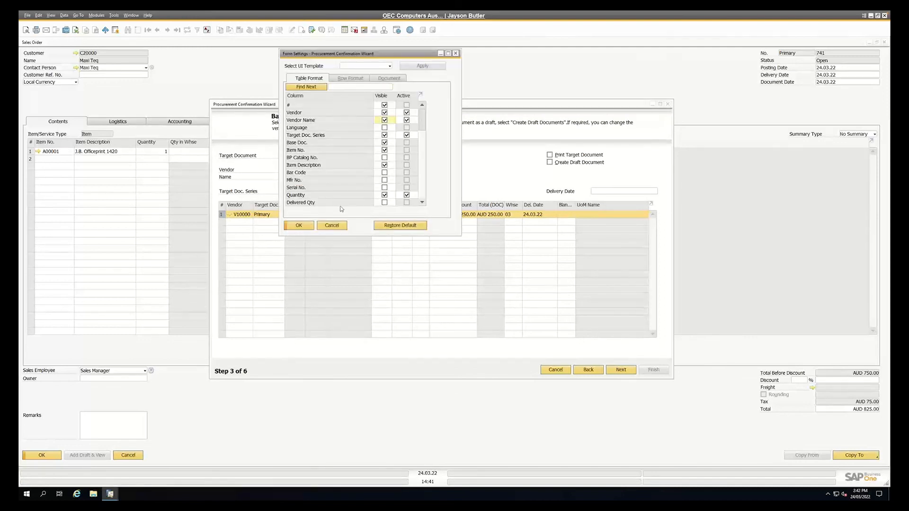
{"action": "left_click", "coordinate": [298, 225]}
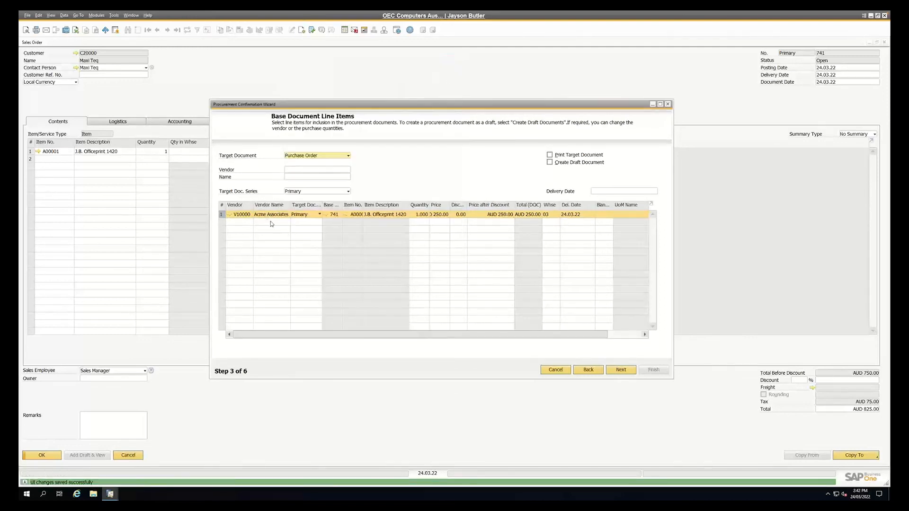
Examine the preferred vendors of item A00001 in its purchasing data and the vendor selection options for the procurement line
{"action": "left_click", "coordinate": [247, 214]}
{"action": "right_click", "coordinate": [247, 216]}
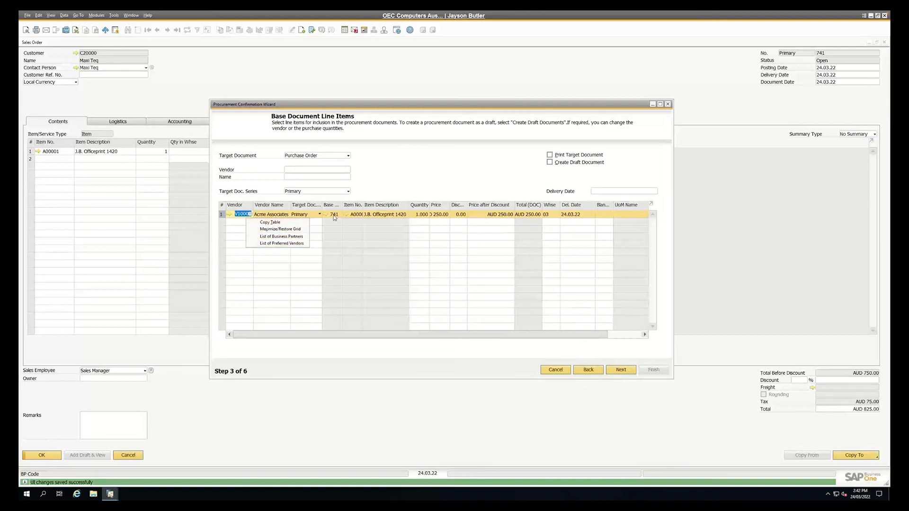
{"action": "left_click", "coordinate": [347, 216]}
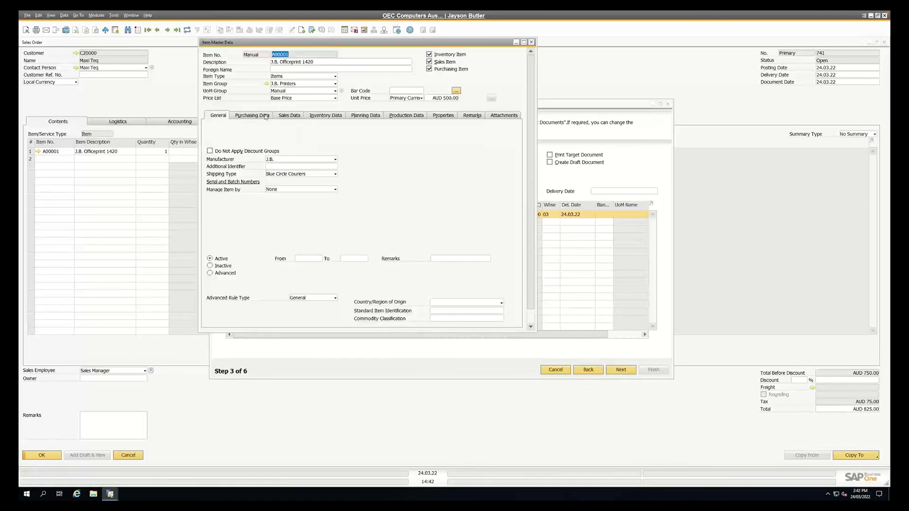
{"action": "left_click", "coordinate": [271, 116]}
{"action": "left_click", "coordinate": [468, 134]}
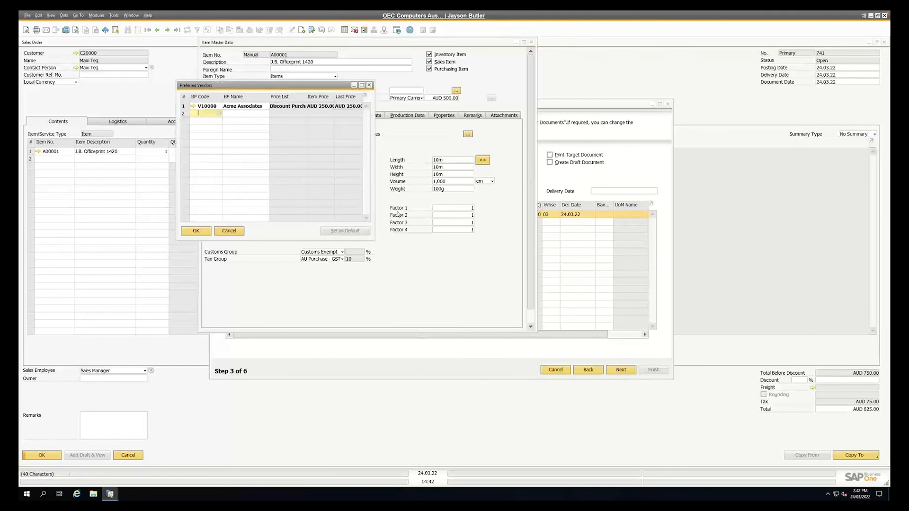
{"action": "key", "text": "Escape"}
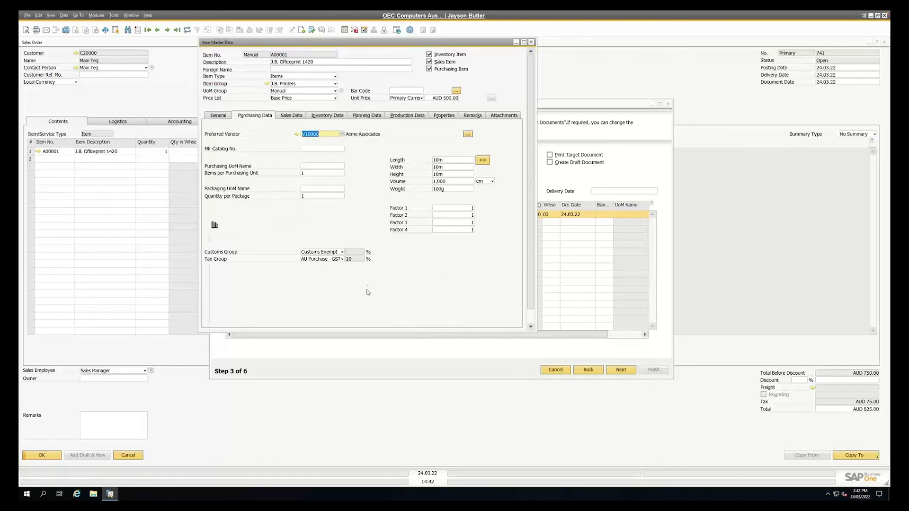
{"action": "key", "text": "Escape"}
{"action": "right_click", "coordinate": [244, 216]}
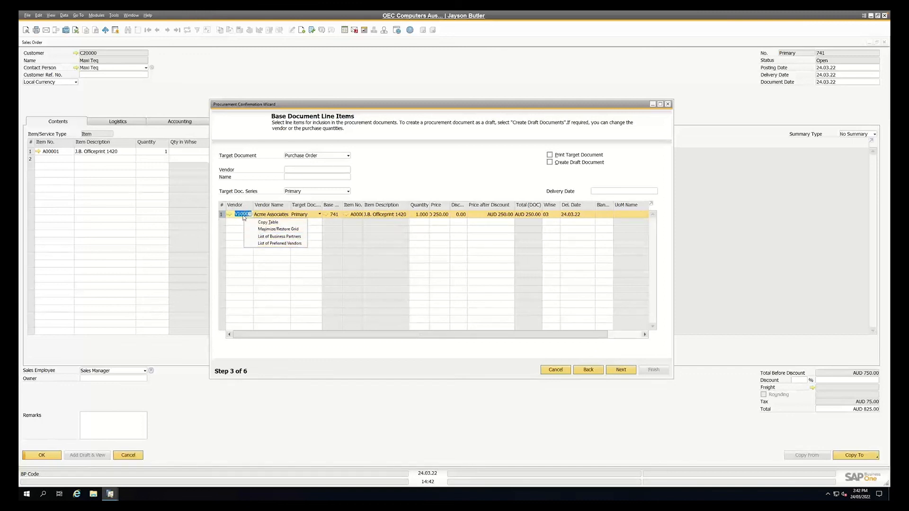
{"action": "left_click", "coordinate": [424, 186]}
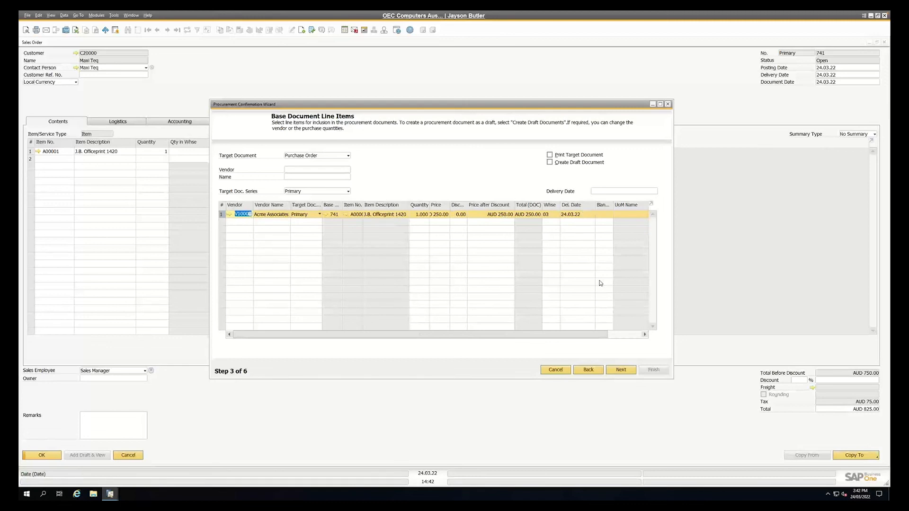
Generate the purchase order with No Consolidation and close the procurement wizard
{"action": "left_click", "coordinate": [621, 370]}
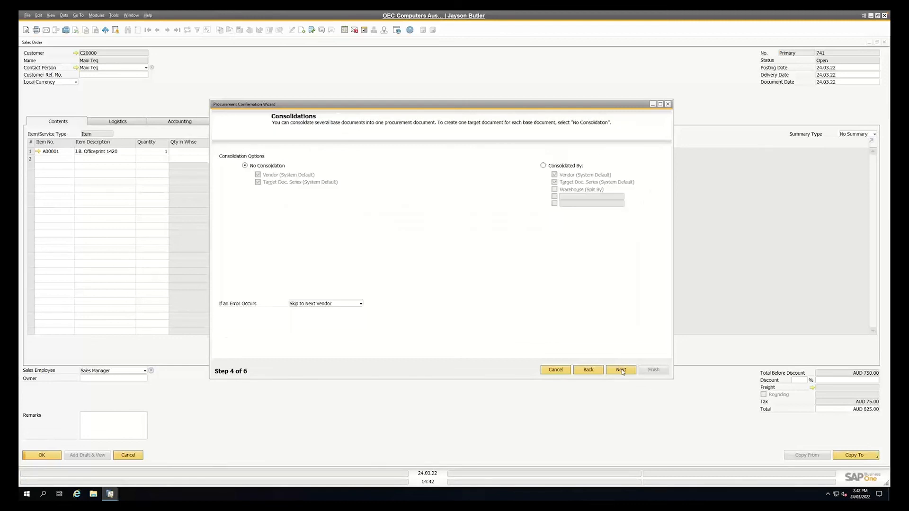
{"action": "left_click", "coordinate": [621, 370]}
{"action": "left_click", "coordinate": [622, 370]}
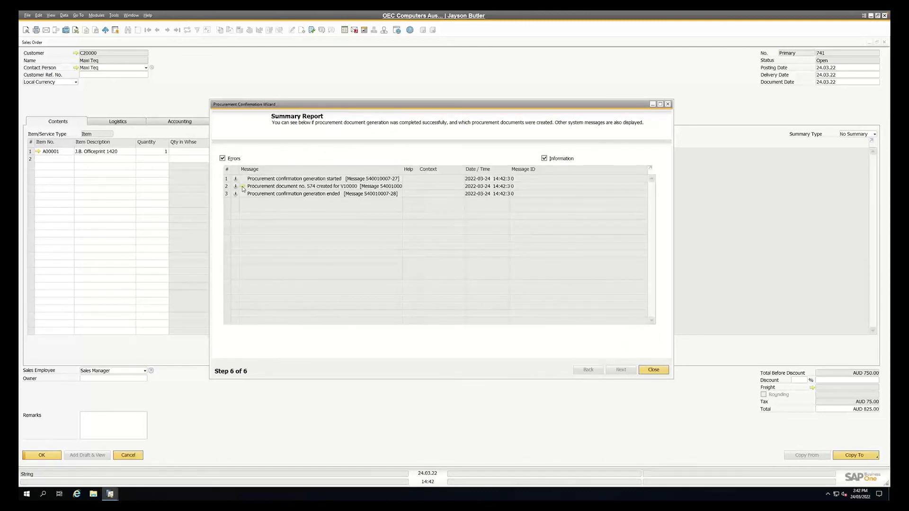
{"action": "left_click", "coordinate": [655, 374]}
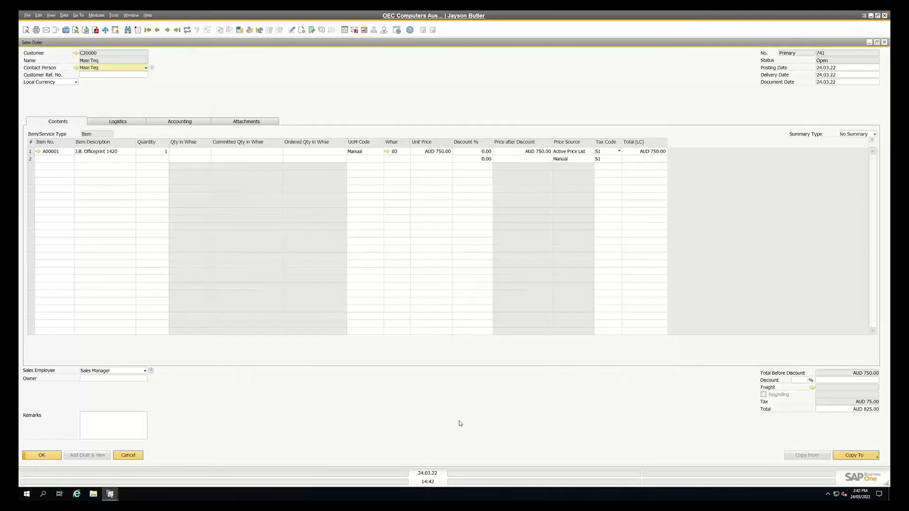
Copy the sales order to an A/R invoice, add the invoice and close the blank invoice form
{"action": "left_click", "coordinate": [870, 455]}
{"action": "left_click", "coordinate": [847, 447]}
{"action": "left_click", "coordinate": [371, 263]}
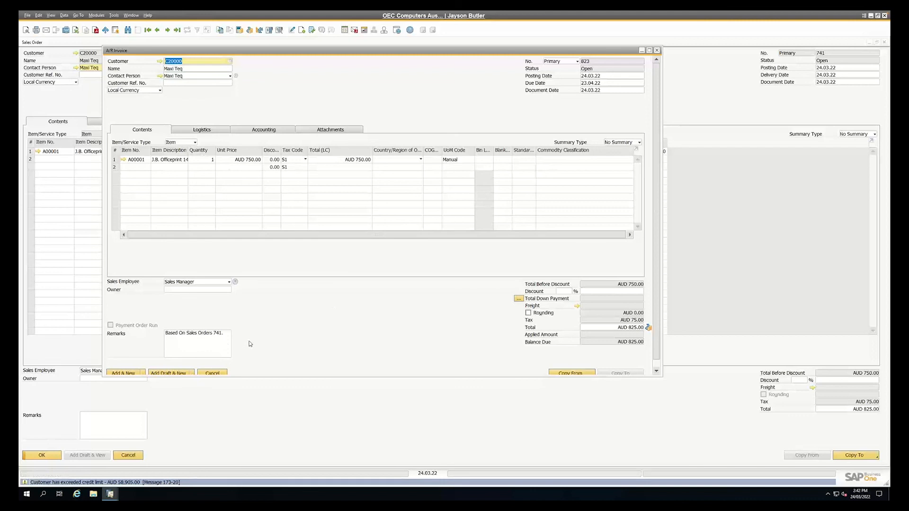
{"action": "left_click", "coordinate": [119, 372]}
{"action": "left_click", "coordinate": [356, 264]}
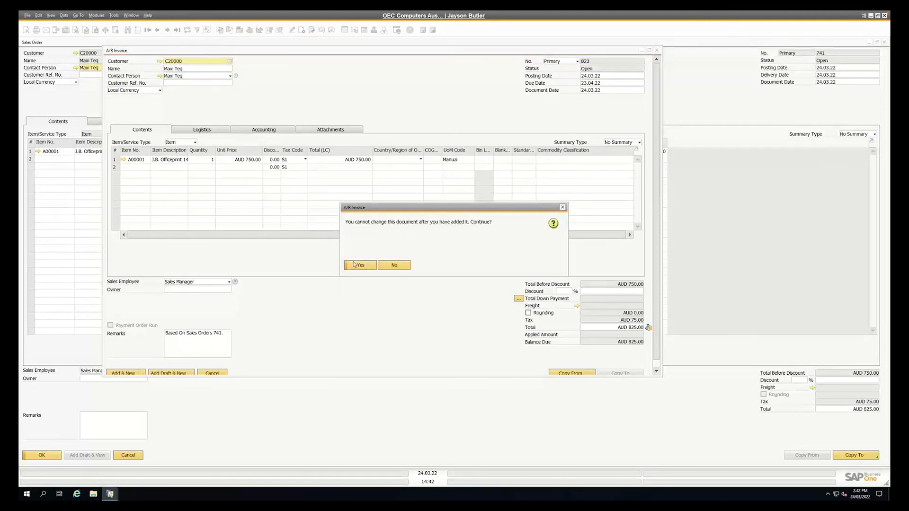
{"action": "left_click", "coordinate": [358, 264]}
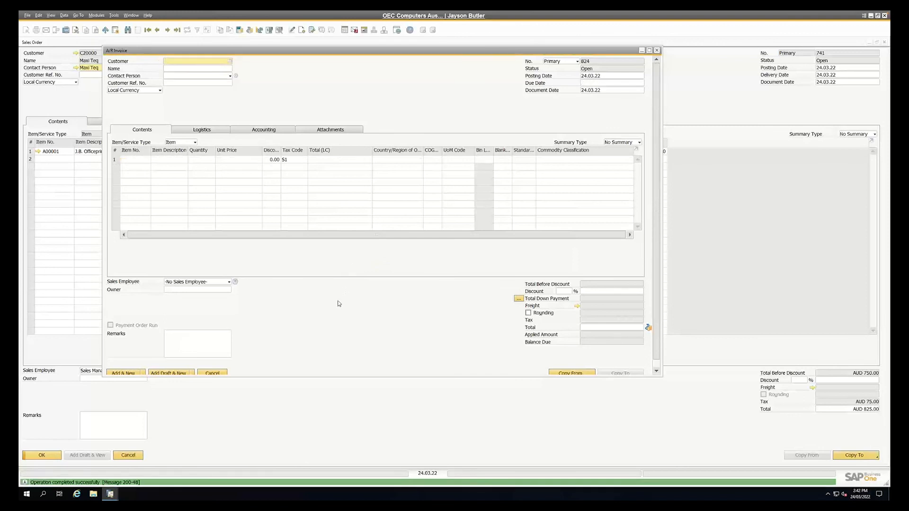
{"action": "key", "text": "Escape"}
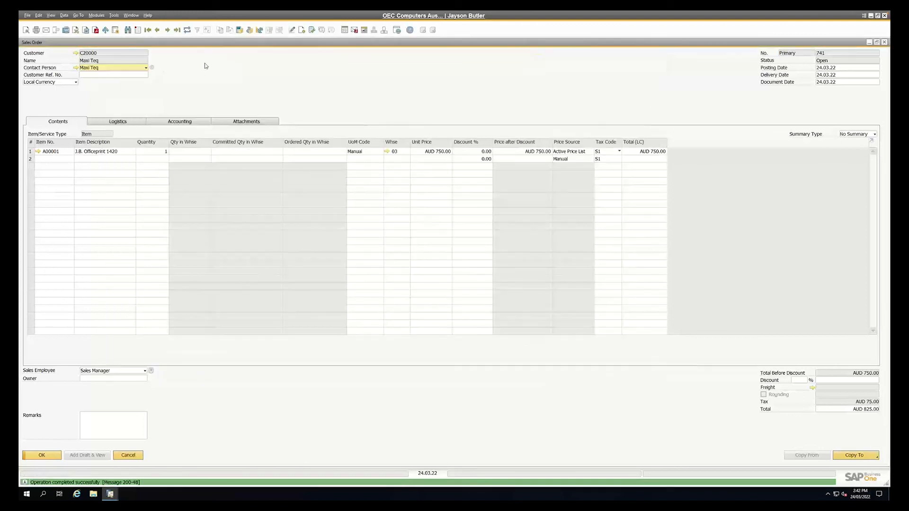
Refresh the sales order and open its linked purchase order from the relationship map
{"action": "left_click", "coordinate": [188, 31]}
{"action": "right_click", "coordinate": [229, 73]}
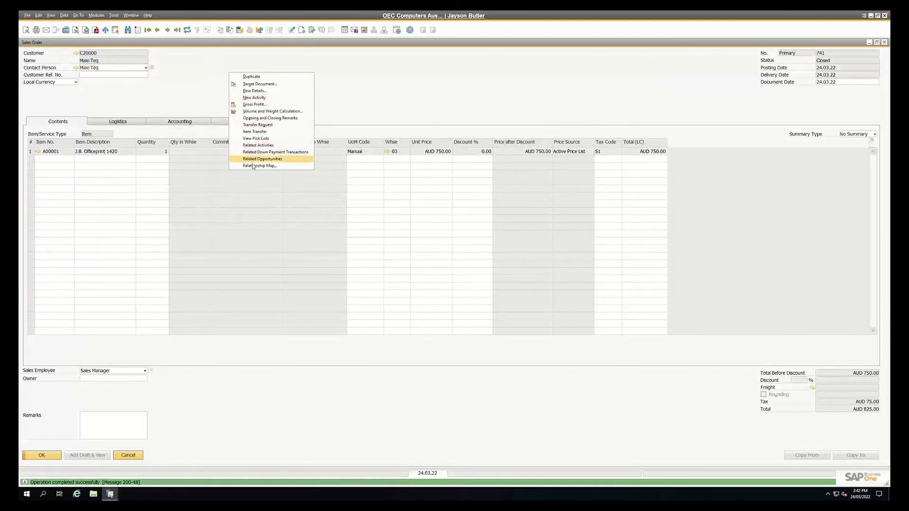
{"action": "left_click", "coordinate": [252, 166]}
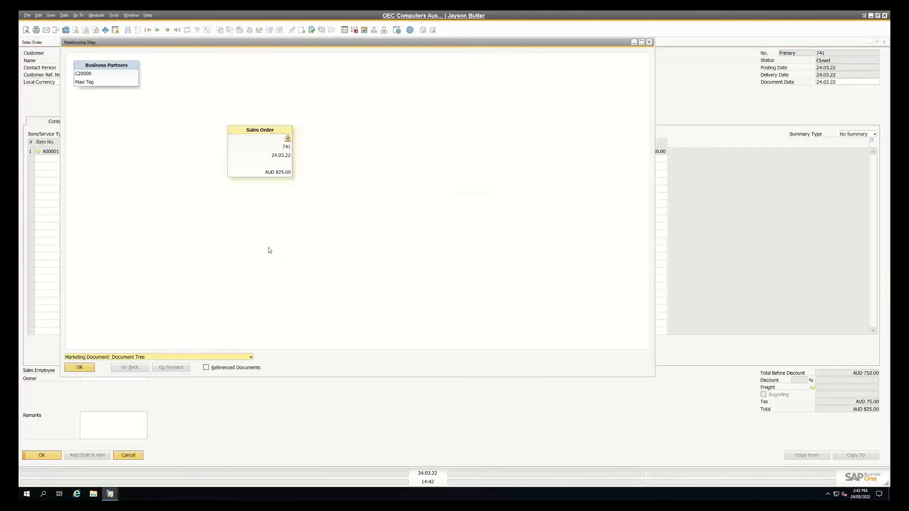
{"action": "double_click", "coordinate": [277, 264]}
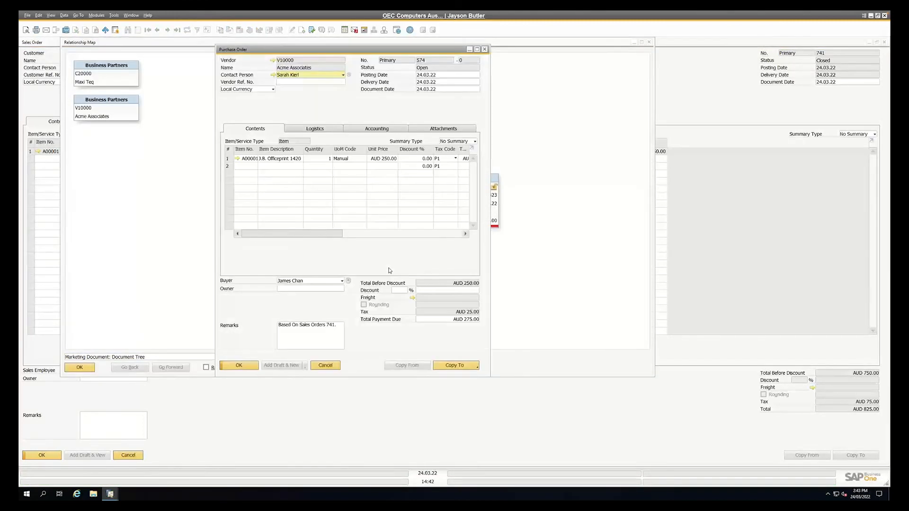
Copy the purchase order to an A/P invoice with vendor reference INV686786, add it and close the blank invoice form
{"action": "left_click", "coordinate": [456, 365]}
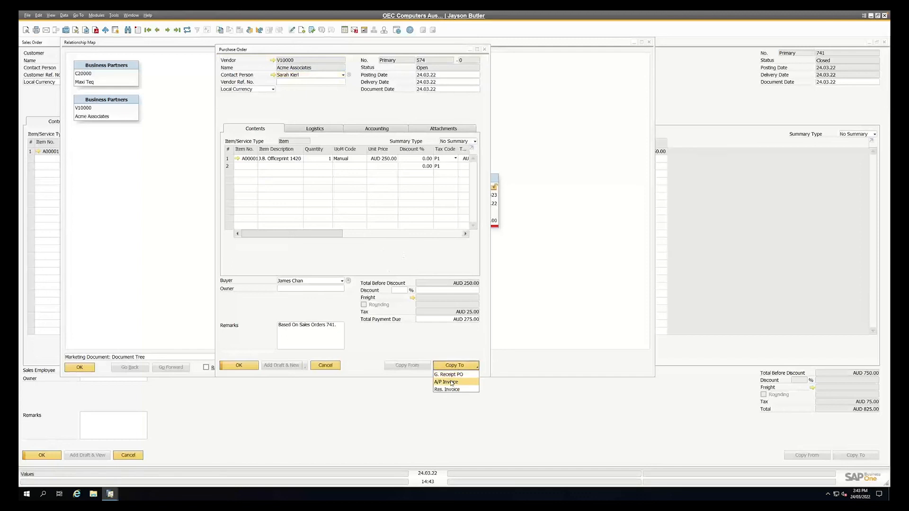
{"action": "left_click", "coordinate": [446, 381]}
{"action": "left_click", "coordinate": [198, 82]}
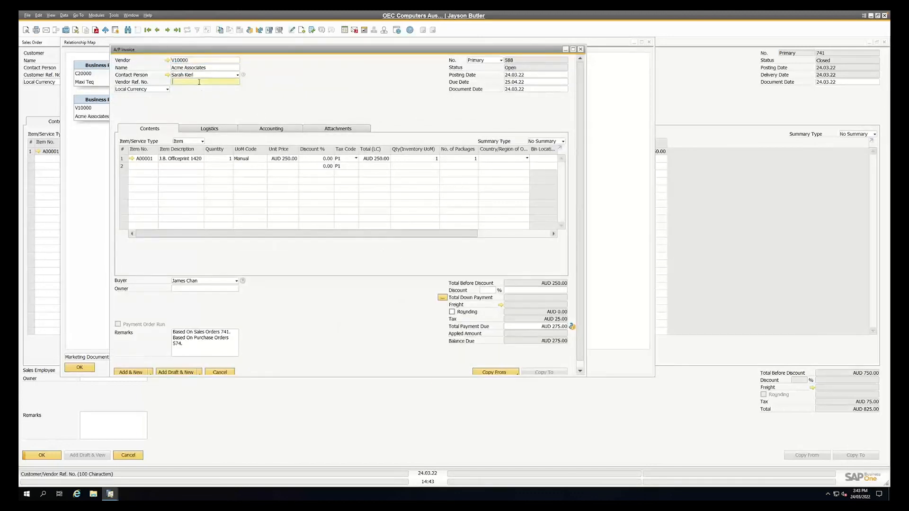
{"action": "type", "text": "INV686786"}
{"action": "key", "text": "Tab"}
{"action": "left_click", "coordinate": [136, 373]}
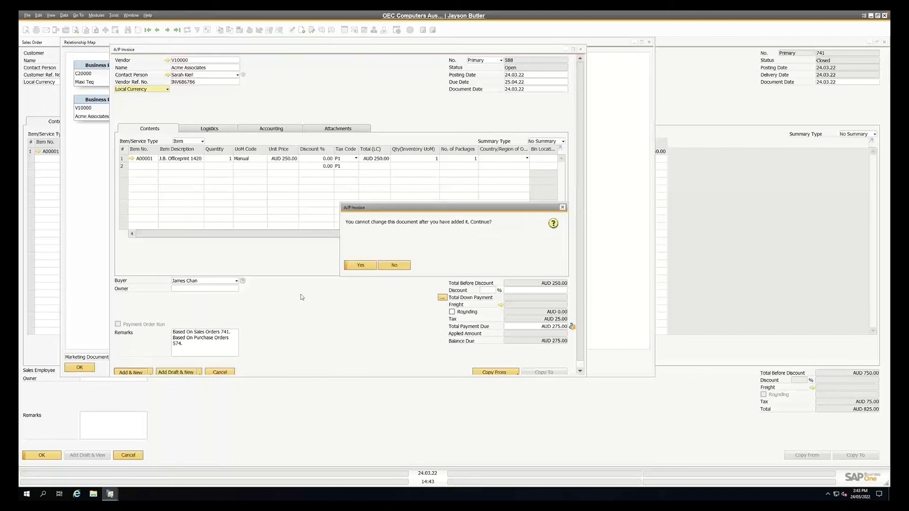
{"action": "left_click", "coordinate": [366, 263]}
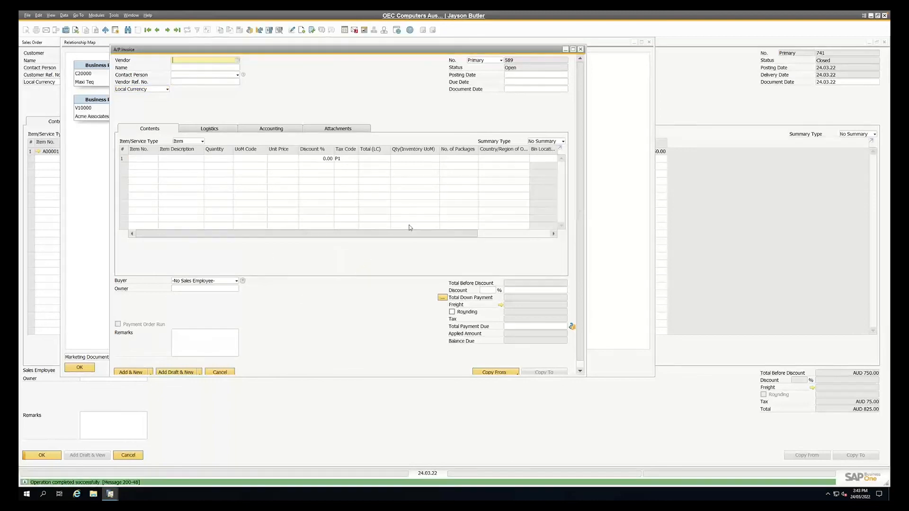
{"action": "key", "text": "Escape"}
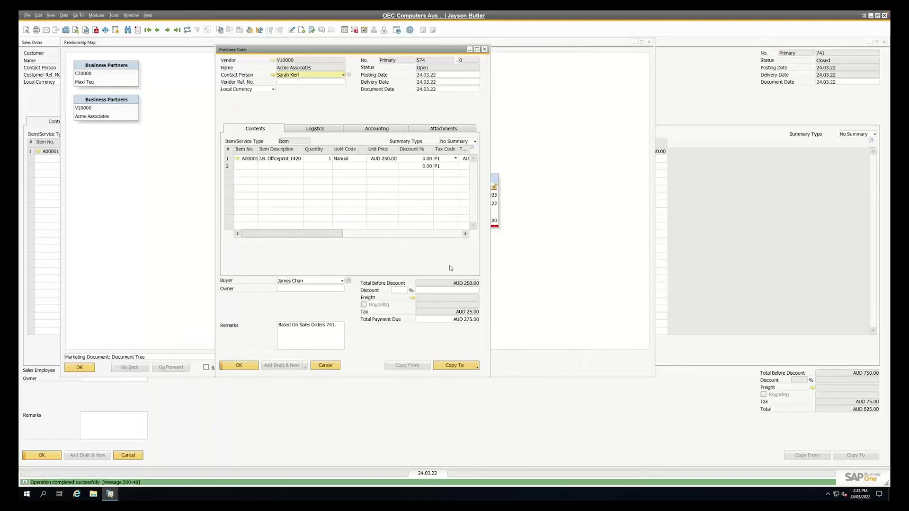
Return to the sales order and review the document links in its relationship map again
{"action": "key", "text": "Escape"}
{"action": "key", "text": "Escape"}
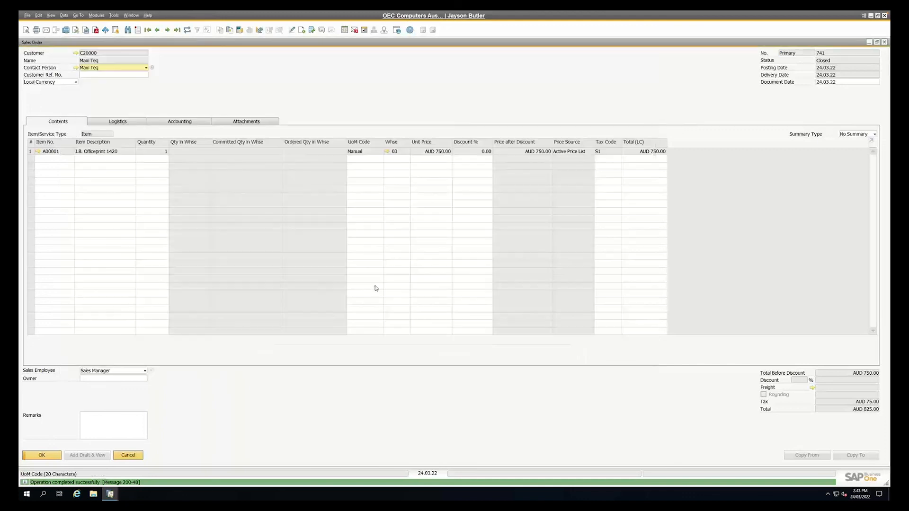
{"action": "right_click", "coordinate": [296, 91]}
{"action": "left_click", "coordinate": [321, 183]}
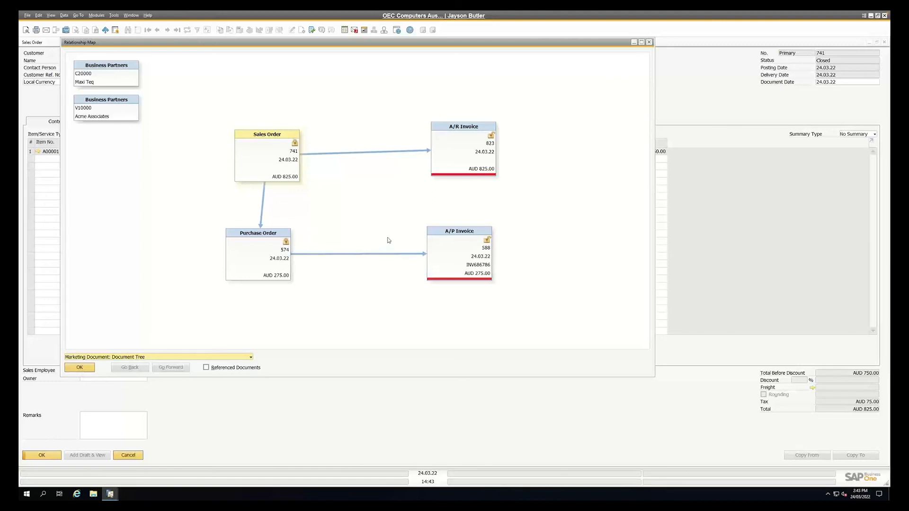
{"action": "key", "text": "Escape"}
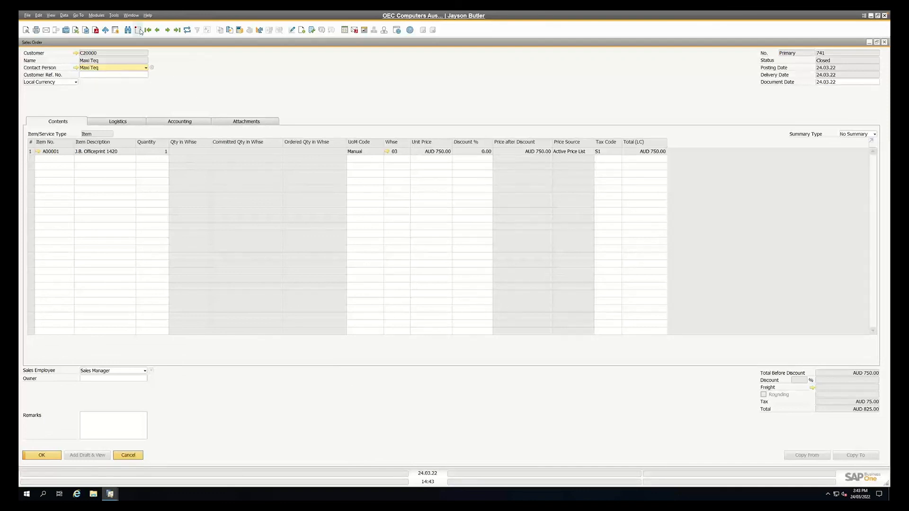
Start a new sales order for the customer Maxi Teq
{"action": "key", "text": "ctrl+a"}
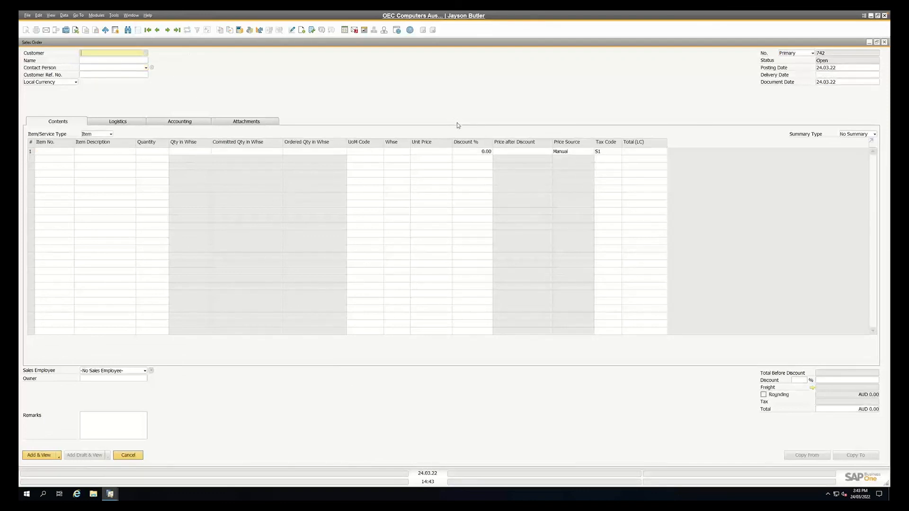
{"action": "key", "text": "Tab"}
{"action": "double_click", "coordinate": [220, 134]}
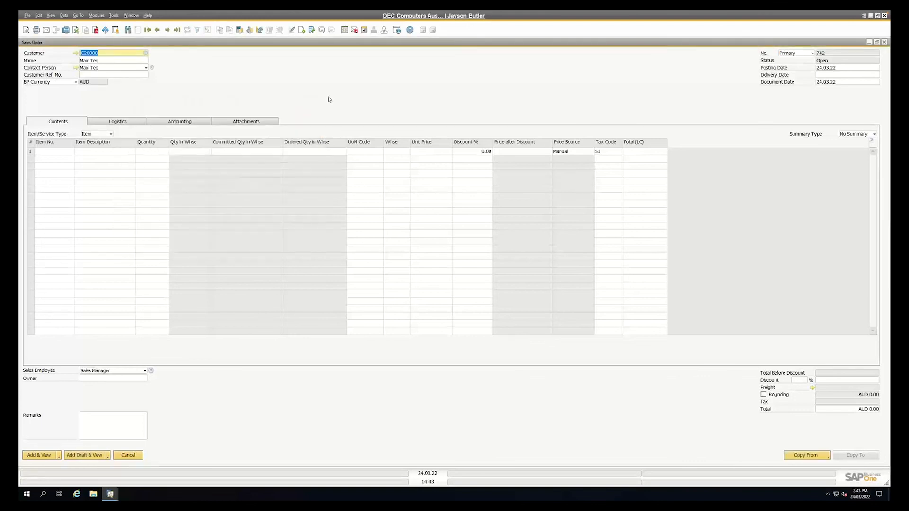
Set the sales order's delivery date to 28.03.22, and replace it with 23.04.22
{"action": "left_click", "coordinate": [829, 74]}
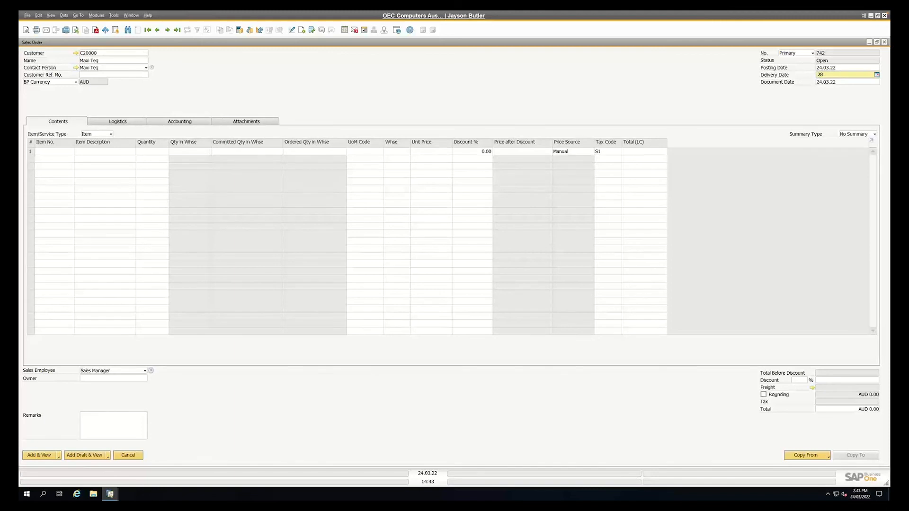
{"action": "key", "text": "Tab"}
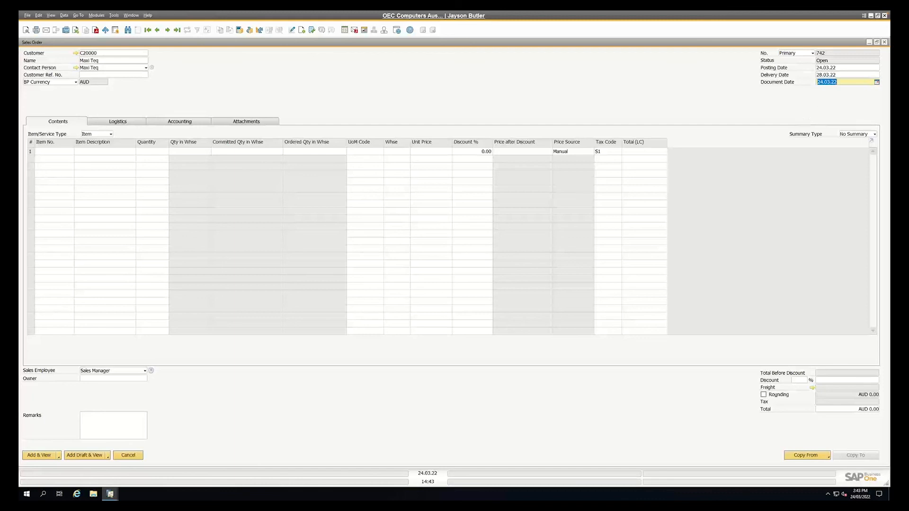
{"action": "key", "text": "shift+Tab"}
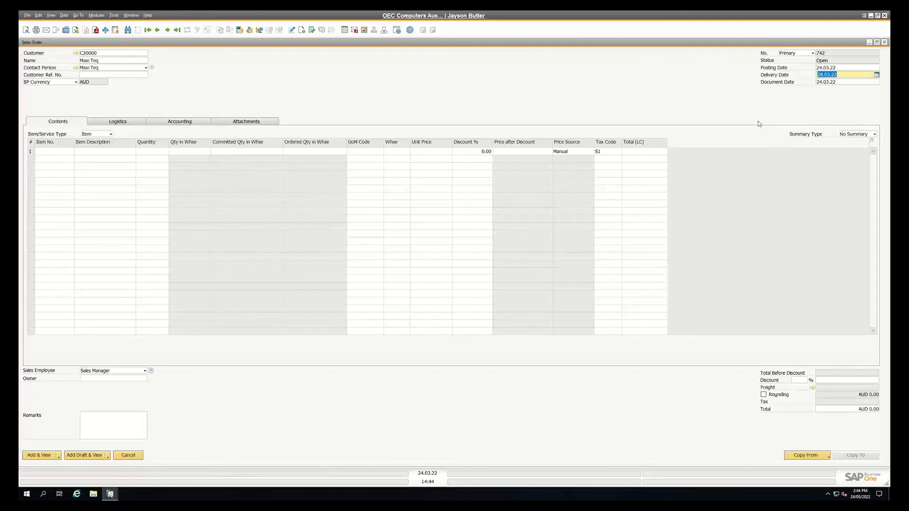
{"action": "type", "text": "2304"}
{"action": "key", "text": "Tab"}
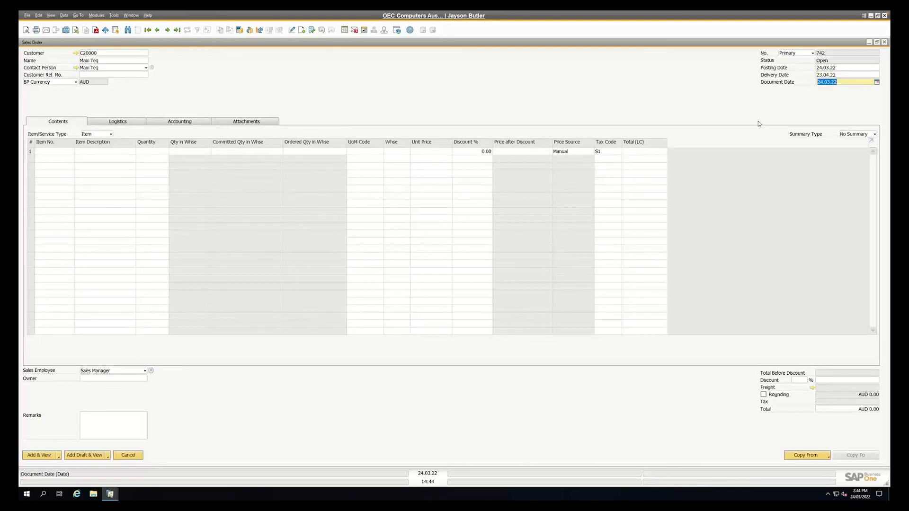
Set the delivery date to the current date, 24.03.22, with the + date shorthand
{"action": "left_click", "coordinate": [825, 76]}
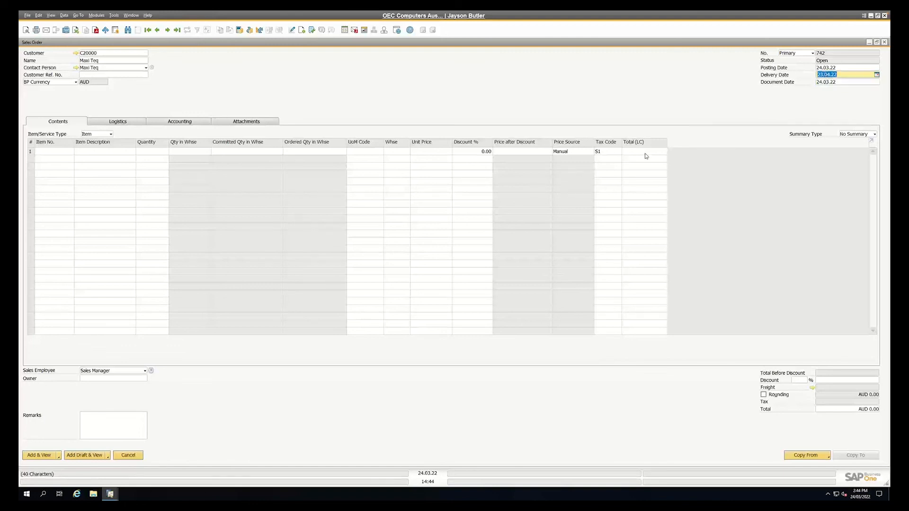
{"action": "type", "text": "+2w"}
{"action": "key", "text": "Tab"}
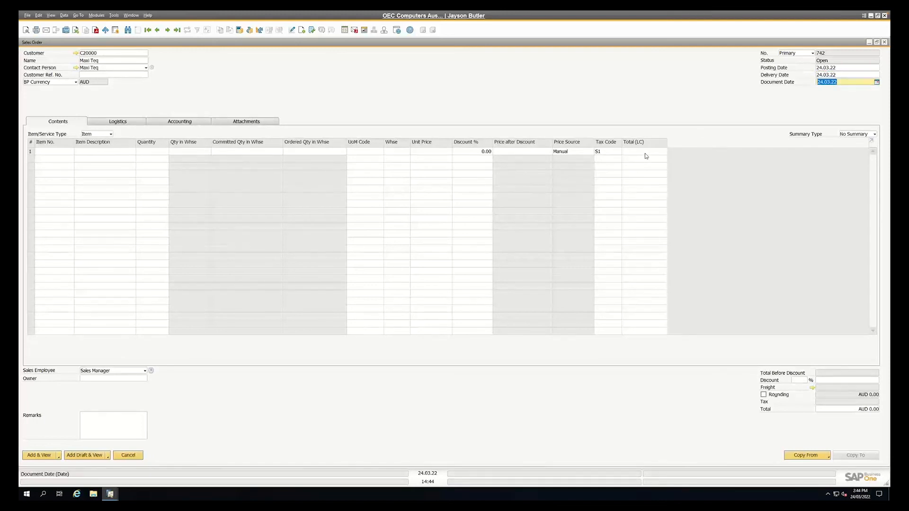
Try the relative date entry +31 for the sales order's delivery date
{"action": "key", "text": "shift+Tab"}
{"action": "type", "text": "+"}
{"action": "type", "text": "2"}
{"action": "key", "text": "BackSpace"}
{"action": "key", "text": "BackSpace"}
{"action": "type", "text": "+31"}
{"action": "key", "text": "Tab"}
Set the sales order's delivery date to 24.02.22
{"action": "key", "text": "shift+Tab"}
{"action": "type", "text": "24.02.22"}
{"action": "key", "text": "Tab"}
Add item A00001, J.B. Officeprint 1420, to the first row of the sales order
{"action": "left_click", "coordinate": [63, 156]}
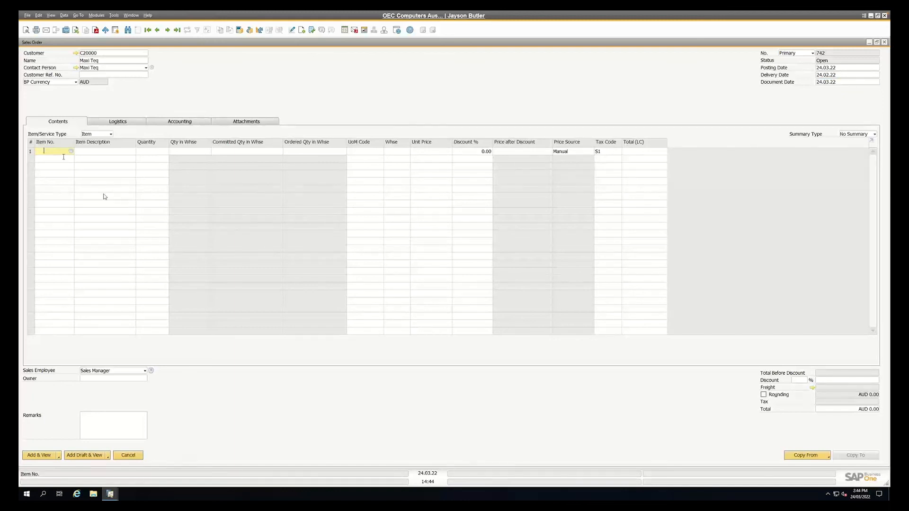
{"action": "key", "text": "Tab"}
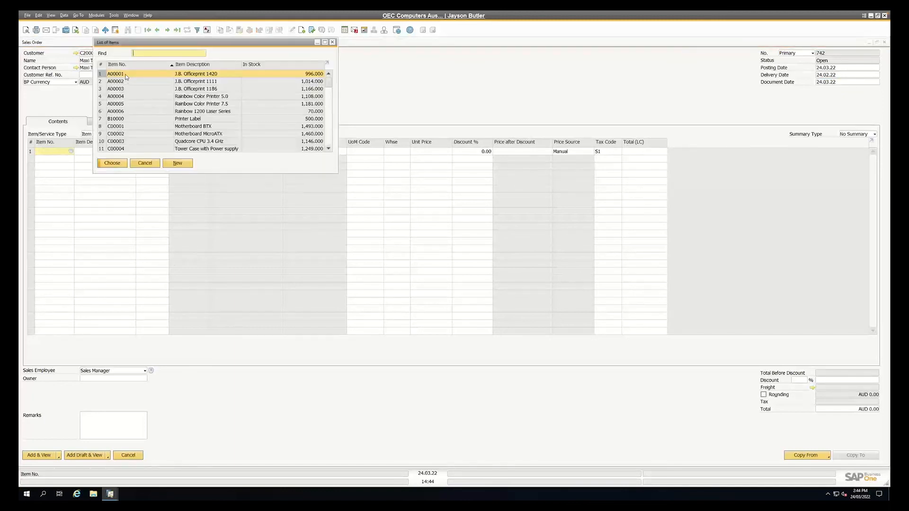
{"action": "double_click", "coordinate": [126, 75]}
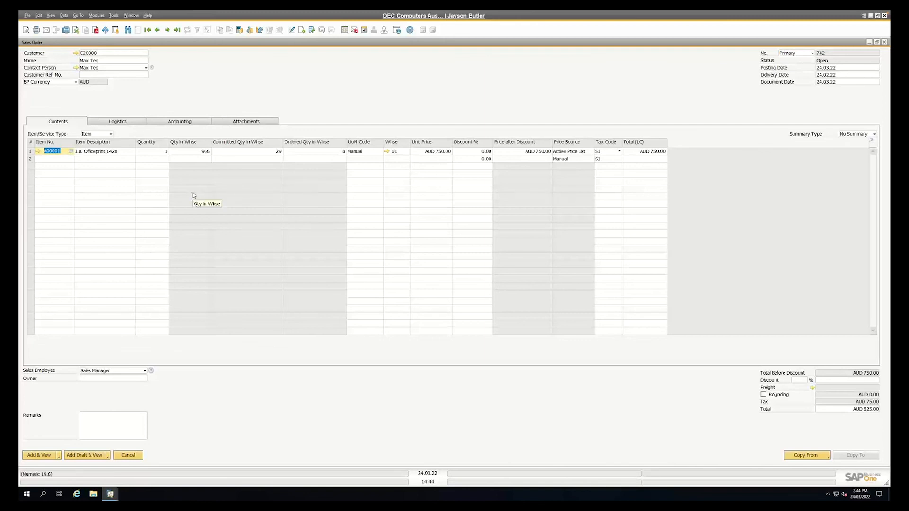
Go to the quantity of the J.B. Officeprint 1420 row and bring up the commands available for it
{"action": "key", "text": "Tab"}
{"action": "key", "text": "Tab"}
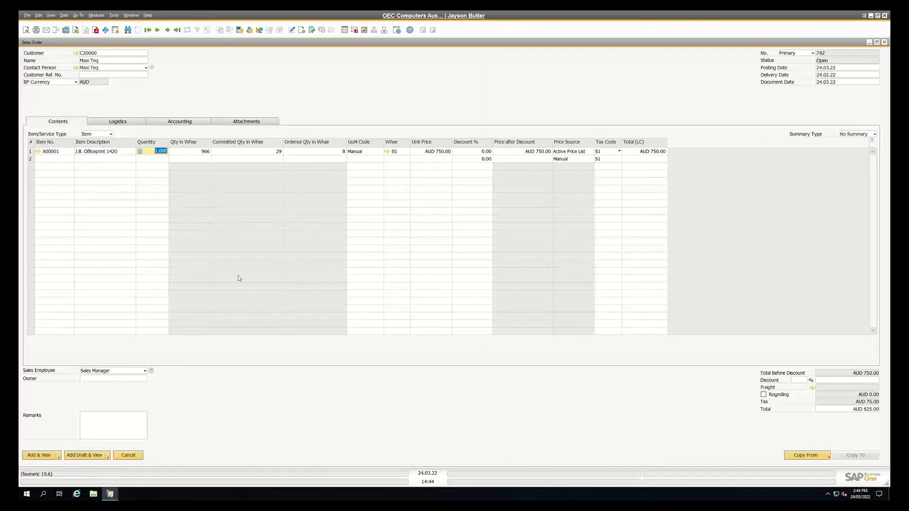
{"action": "right_click", "coordinate": [159, 152]}
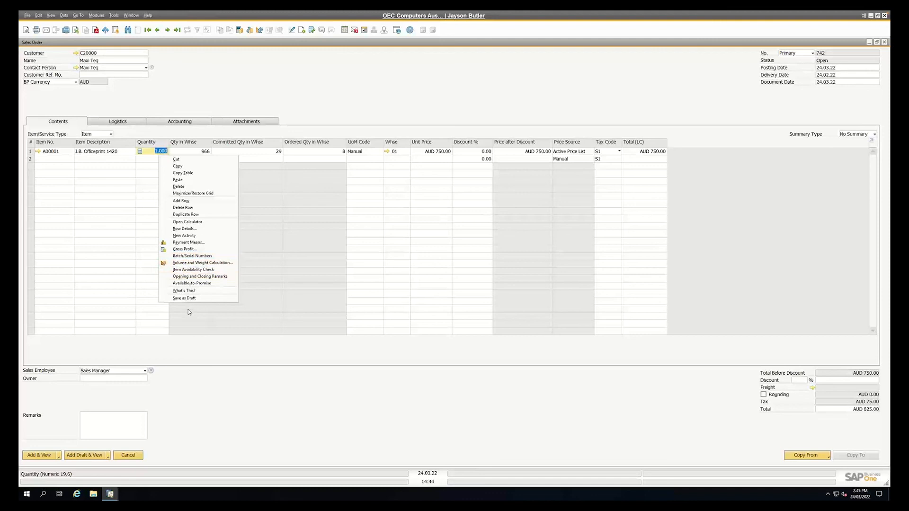
Set the quantity of the J.B. Officeprint 1420 row to 2
{"action": "left_click", "coordinate": [213, 365]}
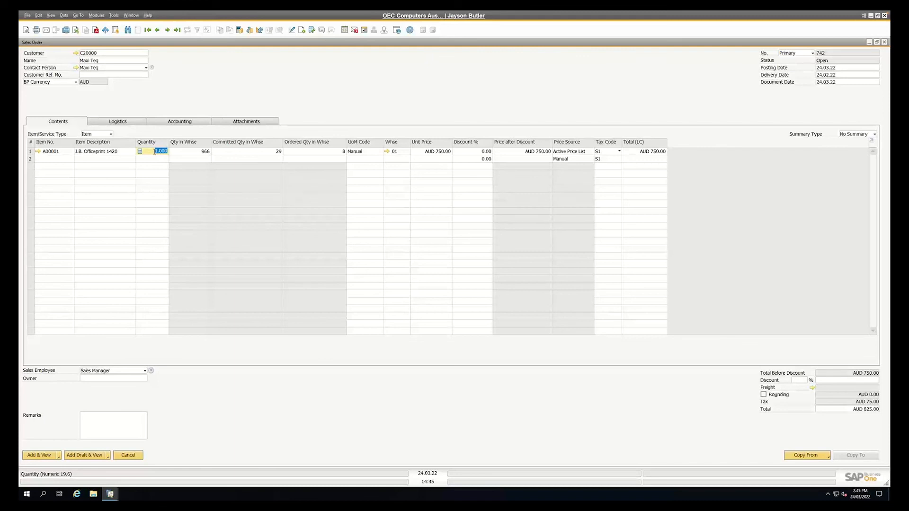
{"action": "type", "text": "2"}
{"action": "key", "text": "Tab"}
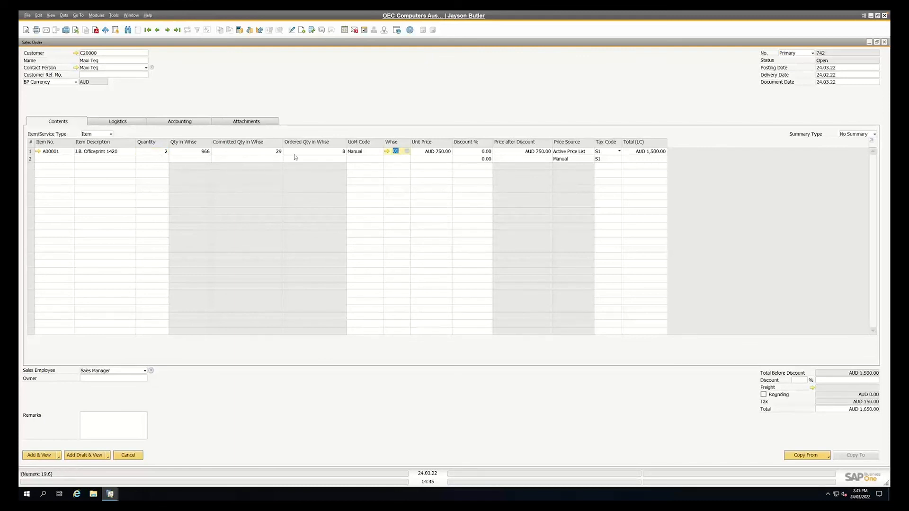
Review the Available-to-Promise status of the J.B. Officeprint 1420 row in an enlarged window and close it
{"action": "right_click", "coordinate": [151, 151]}
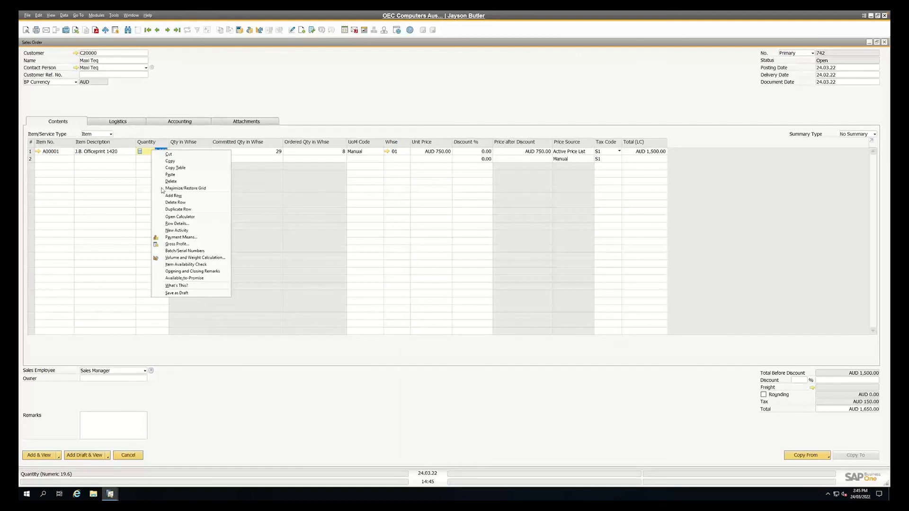
{"action": "left_click", "coordinate": [184, 278]}
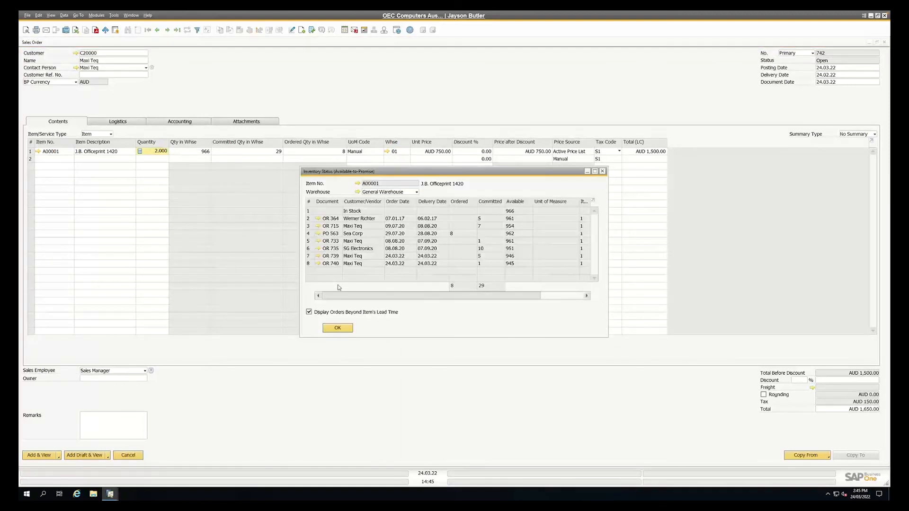
{"action": "left_click_drag", "start_coordinate": [421, 173], "coordinate": [241, 76]}
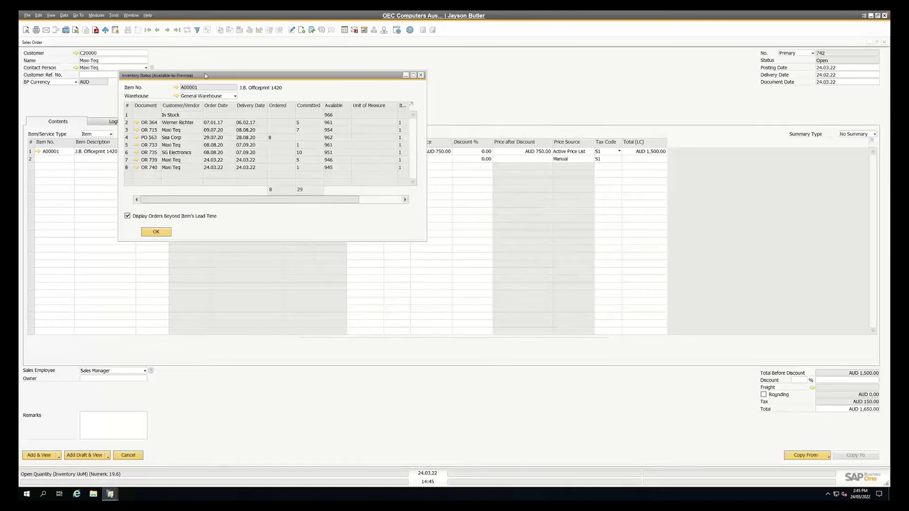
{"action": "left_click_drag", "start_coordinate": [425, 240], "coordinate": [544, 339]}
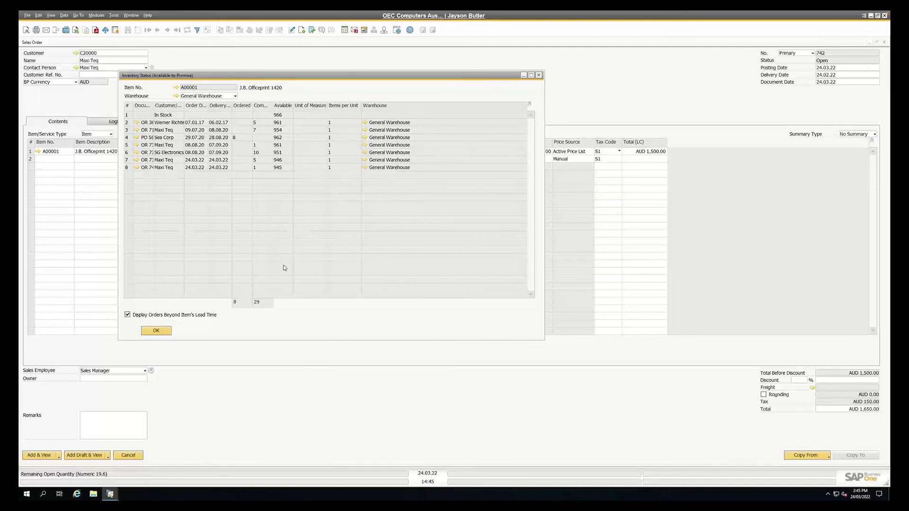
{"action": "key", "text": "Return"}
Check the Volume and Weight Calculation for the J.B. Officeprint 1420 row and close it
{"action": "right_click", "coordinate": [156, 154]}
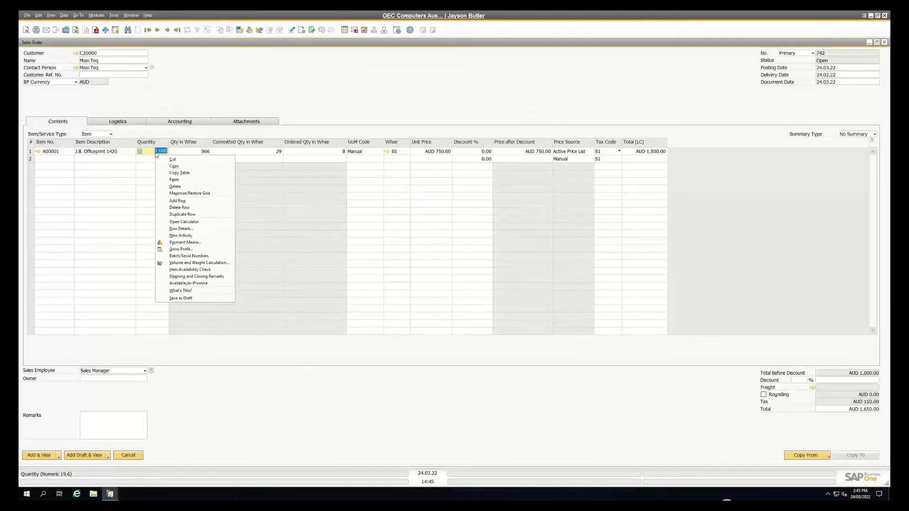
{"action": "left_click", "coordinate": [189, 263]}
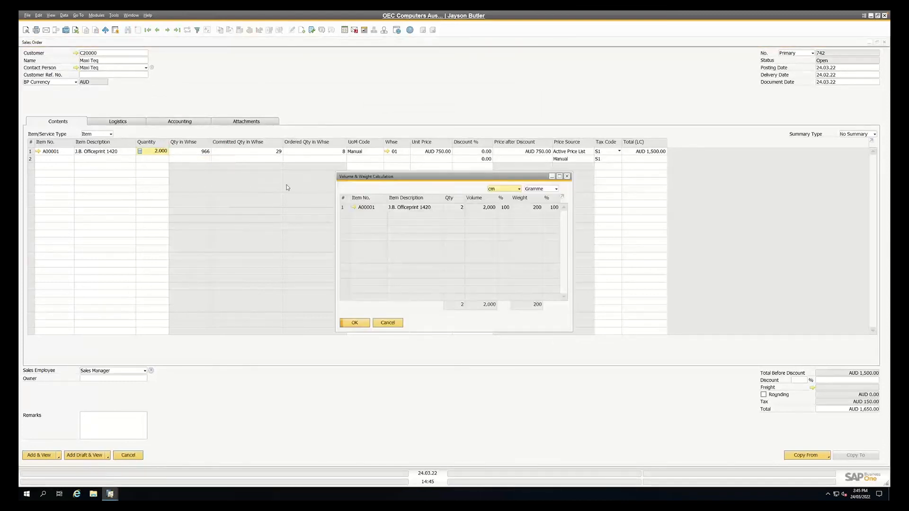
{"action": "left_click", "coordinate": [268, 155]}
{"action": "key", "text": "Escape"}
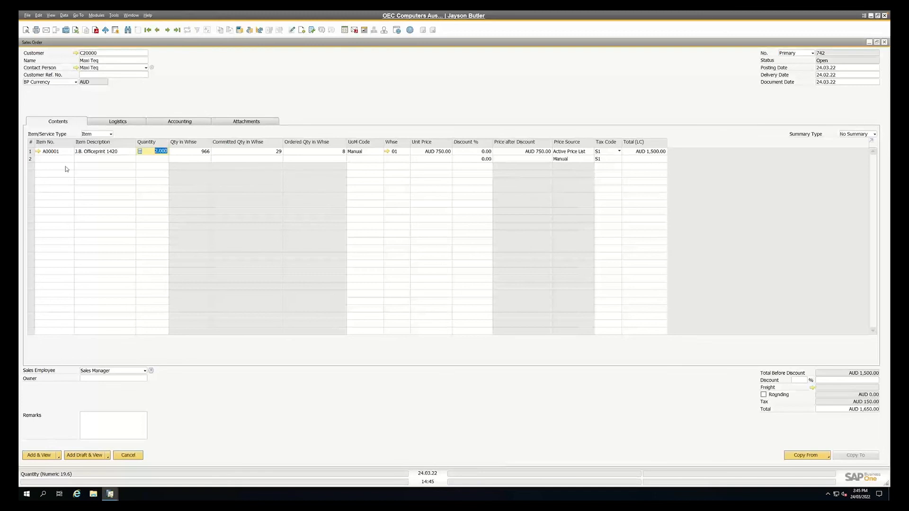
From item A00001's master data, review the Inventory Posting List with posting dates from 01.01.20 in an enlarged window and close the list
{"action": "left_click", "coordinate": [38, 151]}
{"action": "right_click", "coordinate": [349, 145]}
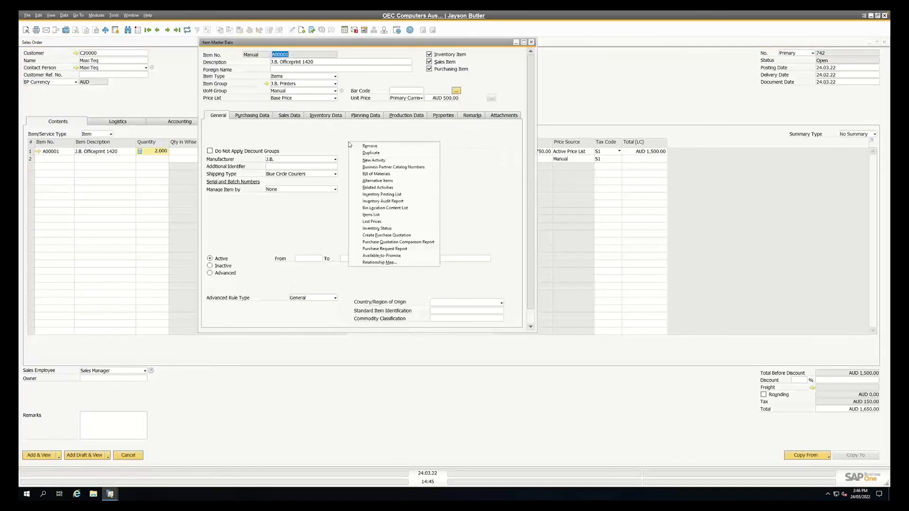
{"action": "left_click", "coordinate": [382, 195]}
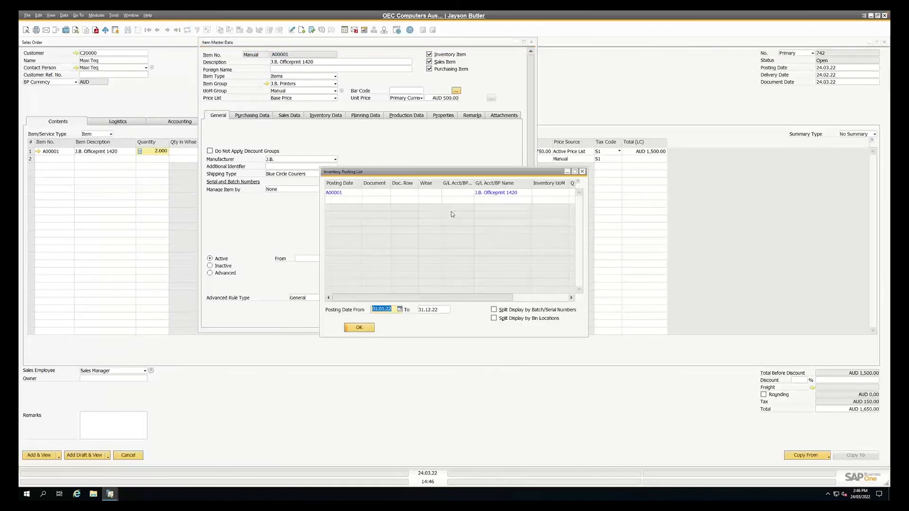
{"action": "type", "text": "1/1/20"}
{"action": "key", "text": "Tab"}
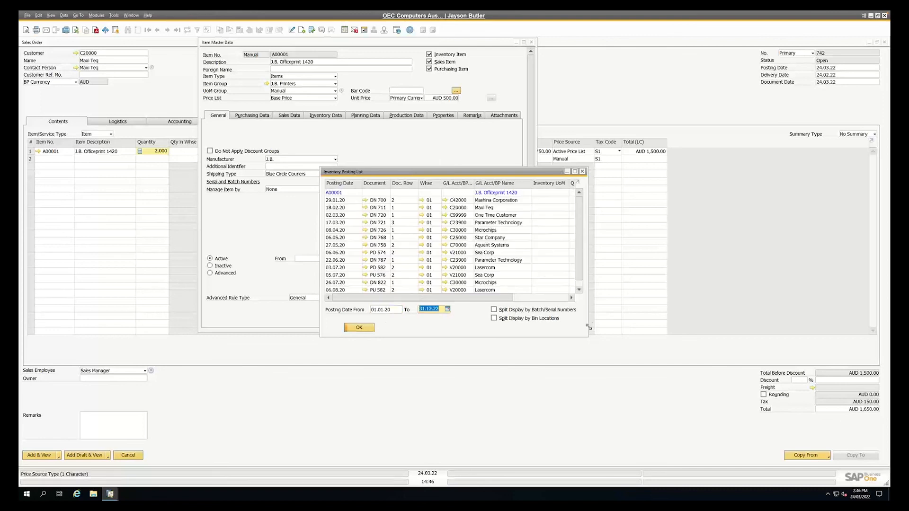
{"action": "left_click_drag", "start_coordinate": [588, 338], "coordinate": [814, 435]}
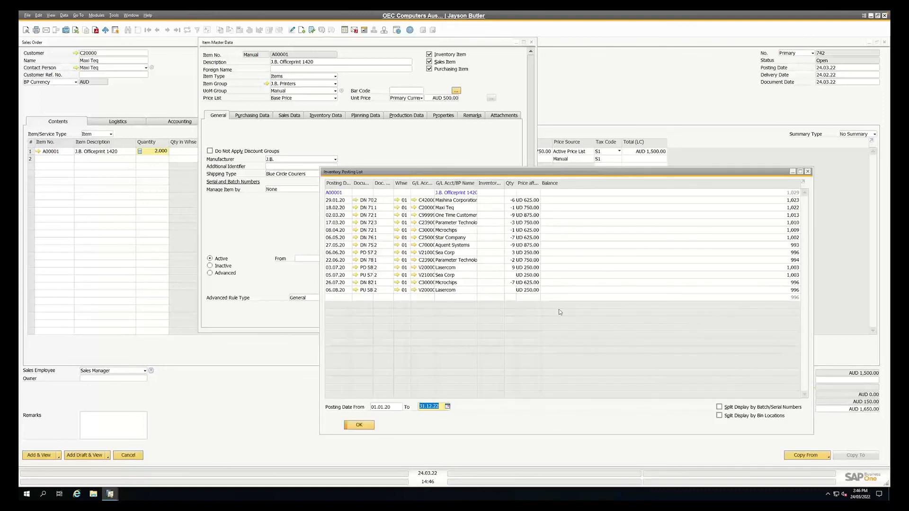
{"action": "key", "text": "Escape"}
Request the item's Bin Location Content List, check its inventory data by warehouse, and close the item master data
{"action": "right_click", "coordinate": [366, 146]}
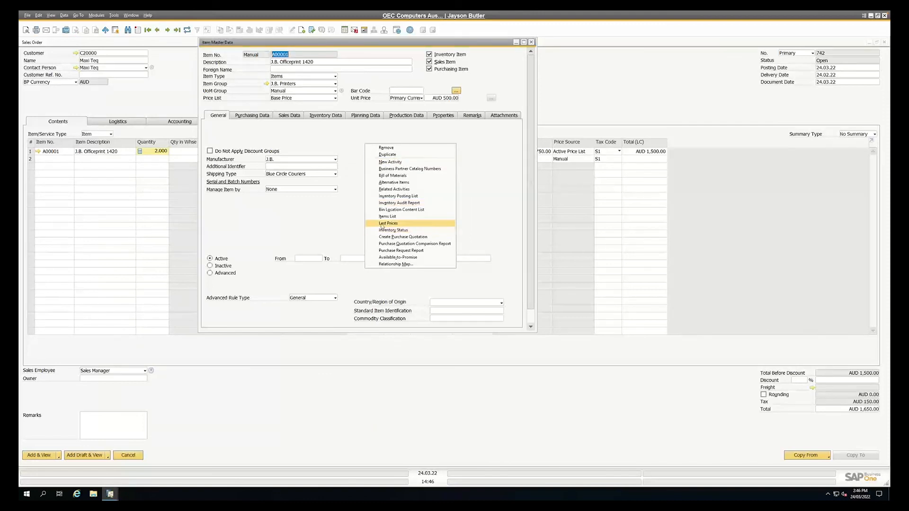
{"action": "left_click", "coordinate": [388, 210]}
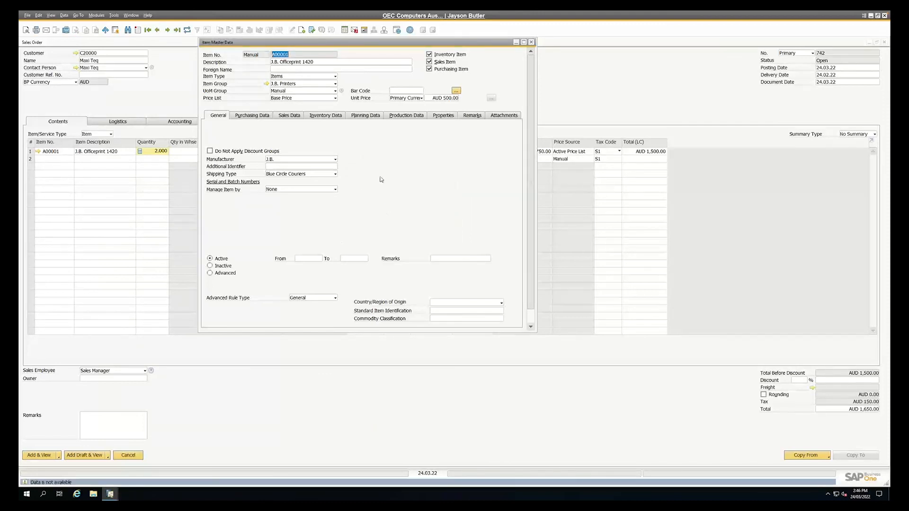
{"action": "left_click", "coordinate": [326, 116]}
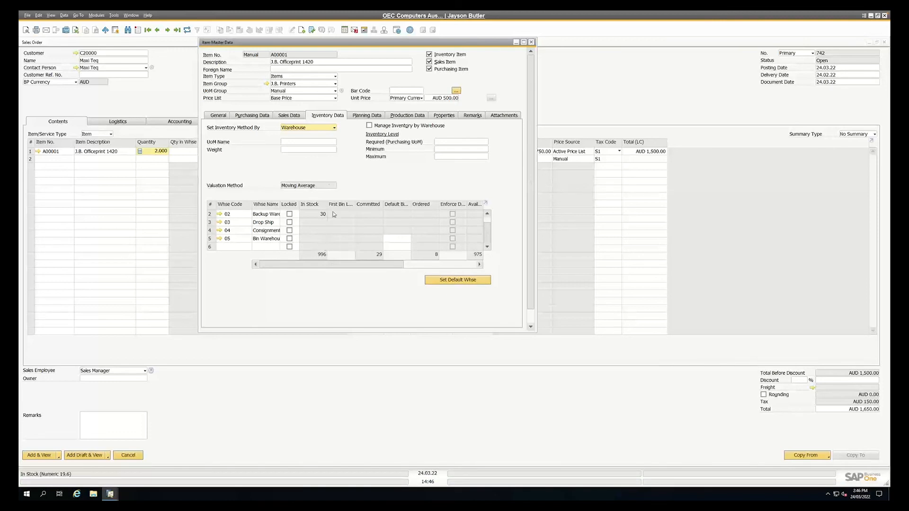
{"action": "right_click", "coordinate": [349, 157]}
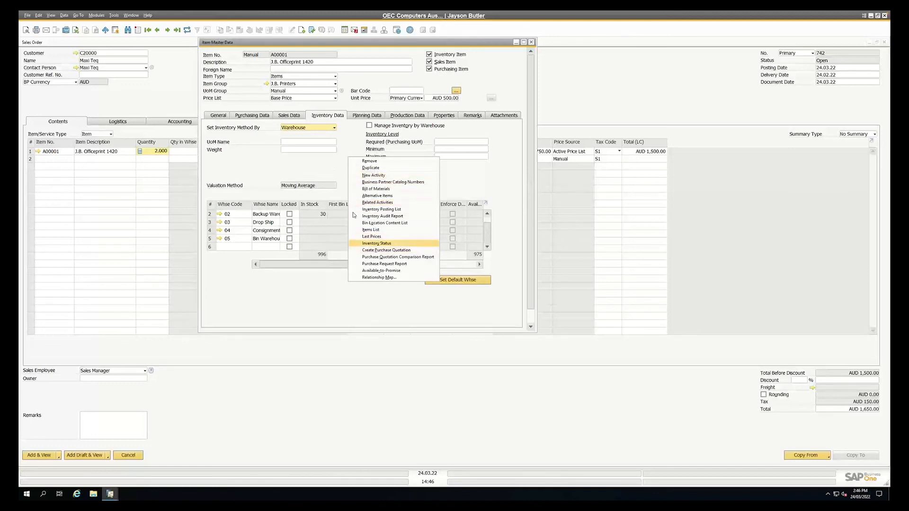
{"action": "left_click", "coordinate": [325, 172]}
{"action": "key", "text": "Escape"}
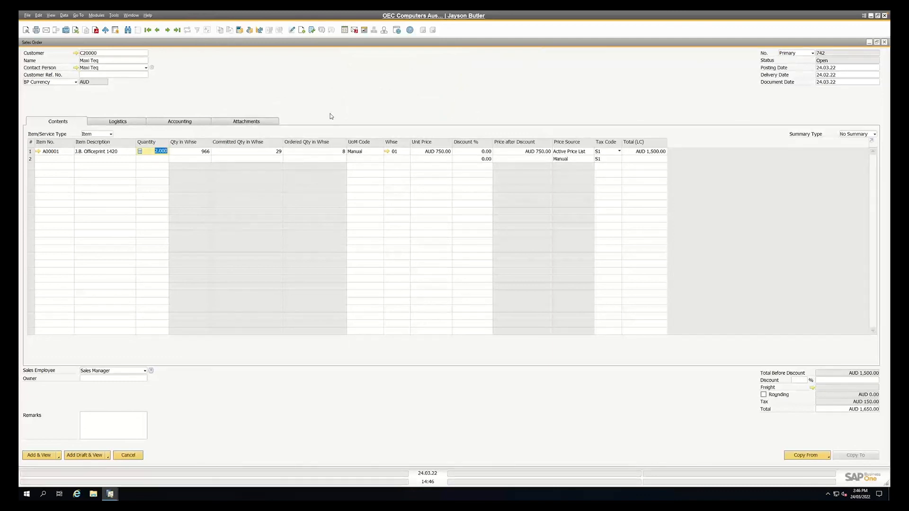
Discard the unsaved sales order and collapse the Sales - A/R module
{"action": "key", "text": "Escape"}
{"action": "left_click", "coordinate": [410, 276]}
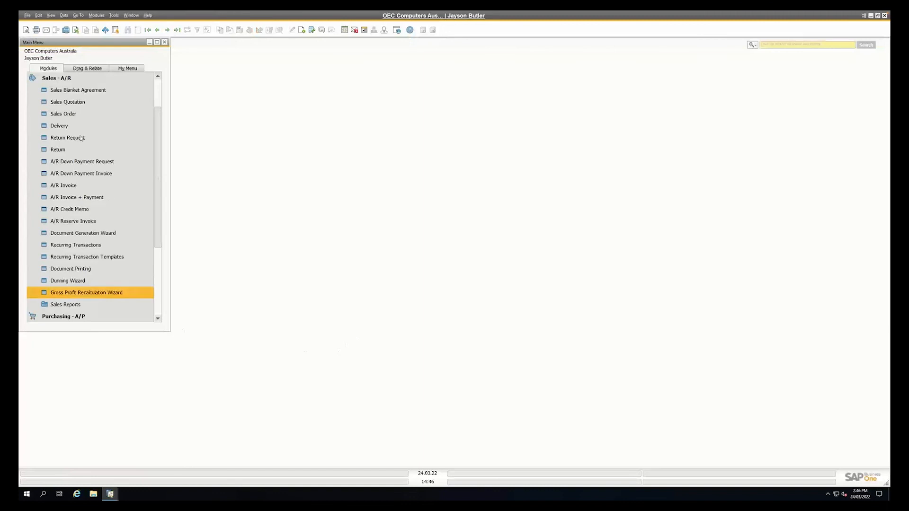
{"action": "left_click", "coordinate": [60, 76]}
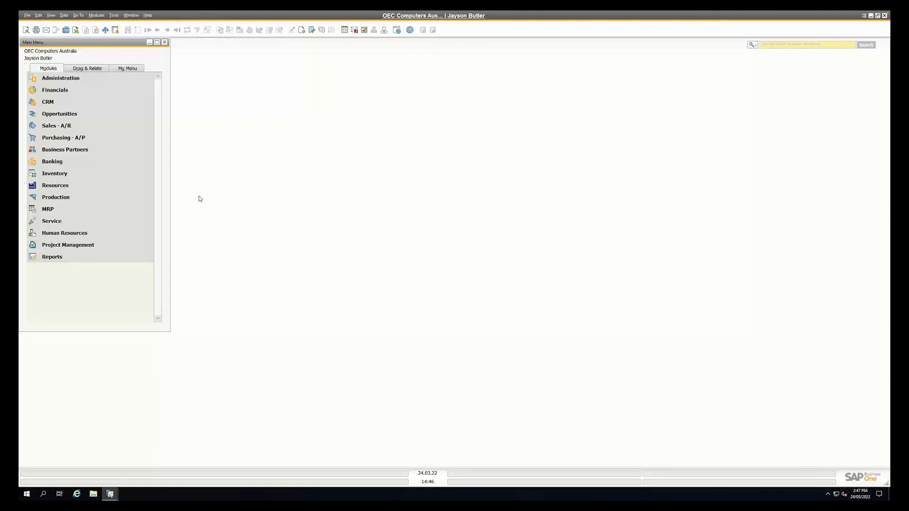
Show the Access Log in a taller window, inspect the users' logon records, and fit the columns to their contents
{"action": "left_click", "coordinate": [113, 15]}
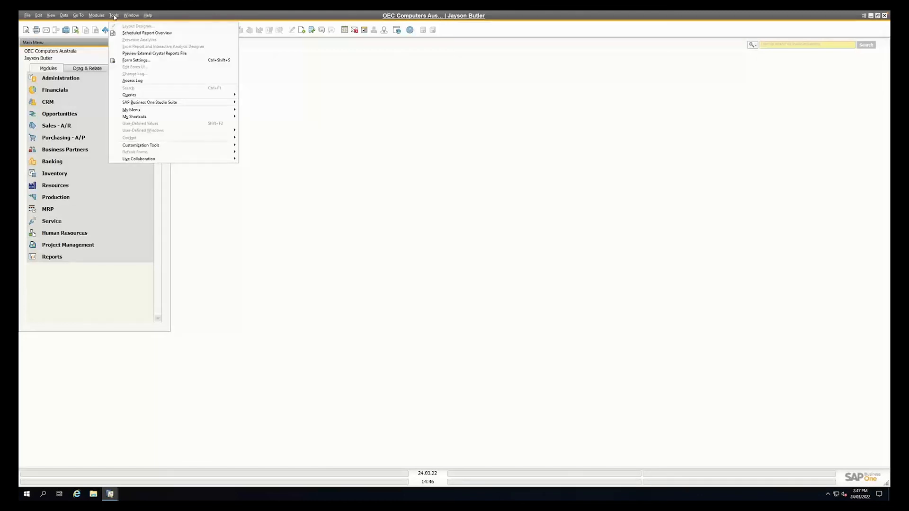
{"action": "left_click", "coordinate": [130, 81]}
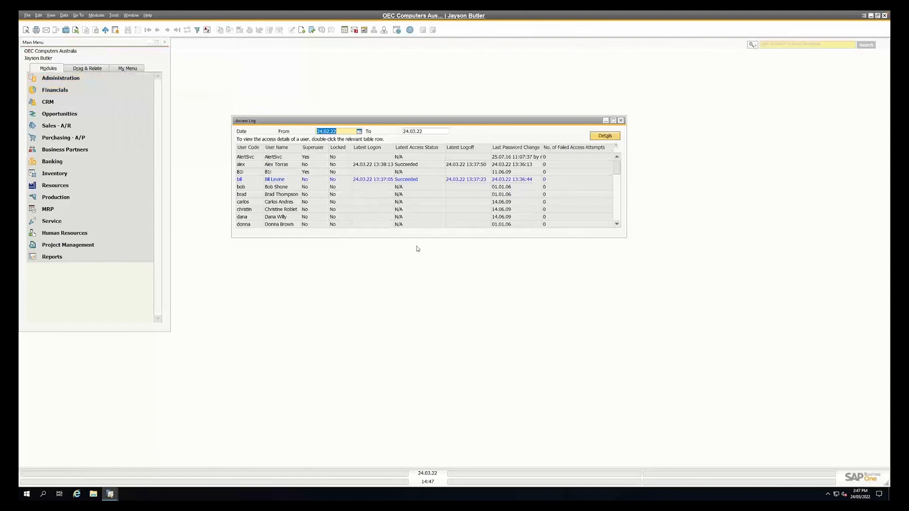
{"action": "left_click_drag", "start_coordinate": [413, 237], "coordinate": [415, 295]}
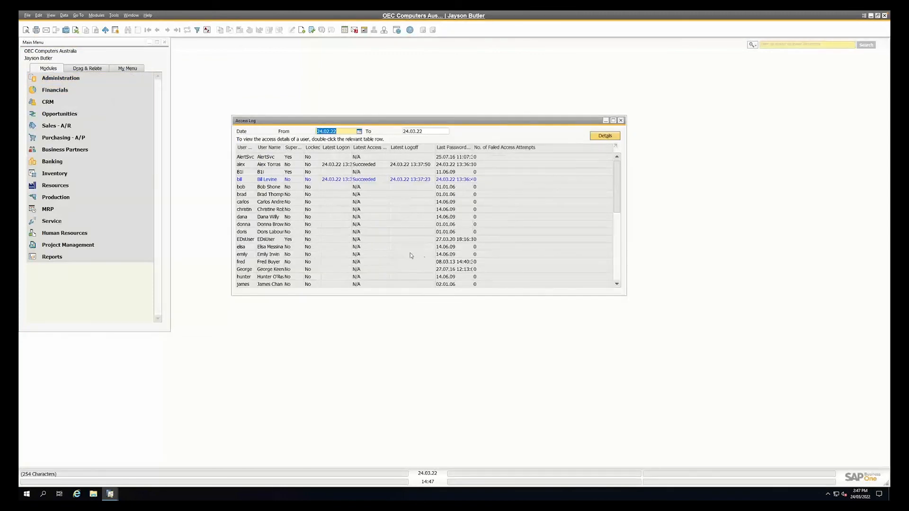
{"action": "left_click", "coordinate": [241, 165]}
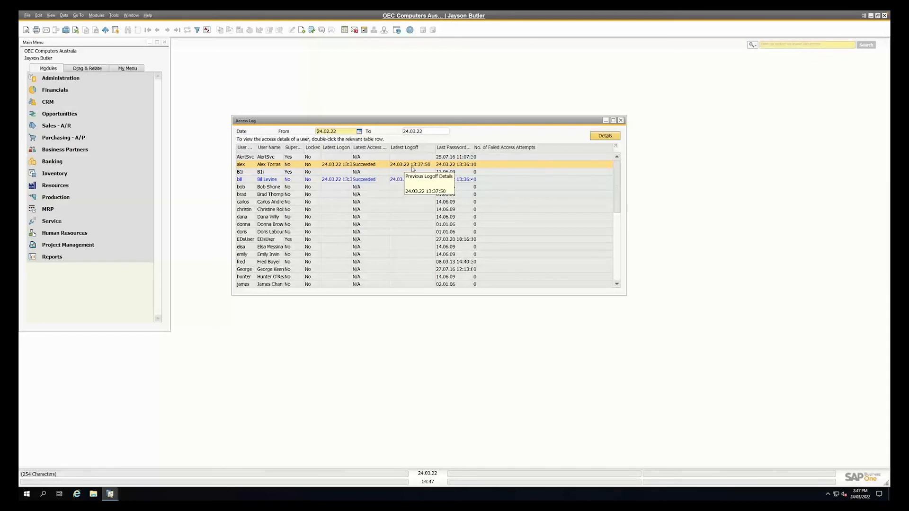
{"action": "left_click", "coordinate": [334, 179]}
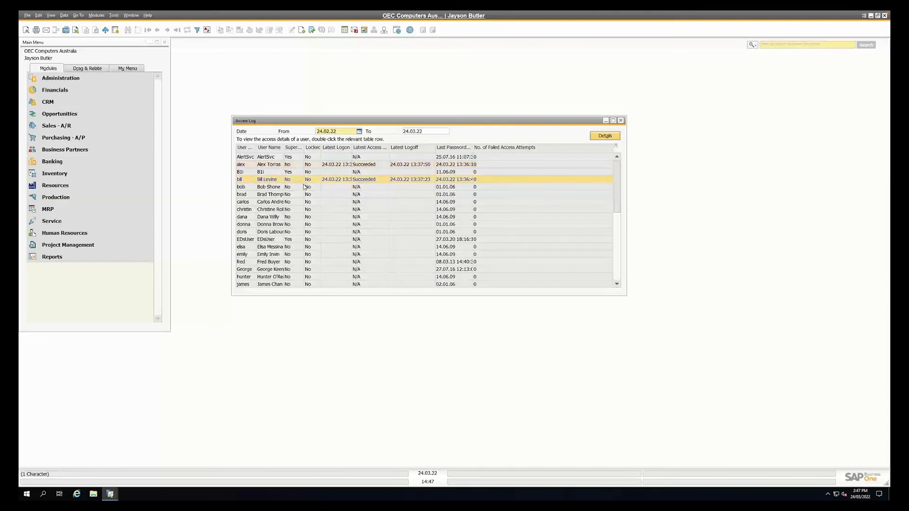
{"action": "left_click", "coordinate": [50, 15]}
{"action": "left_click", "coordinate": [71, 77]}
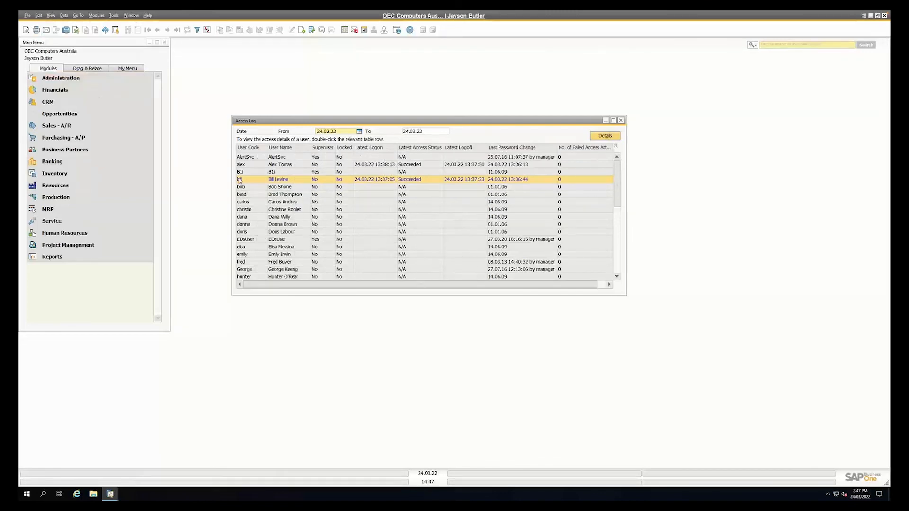
Examine the access details of the user in the log's second row with widened columns, and close both log windows
{"action": "left_click", "coordinate": [247, 166]}
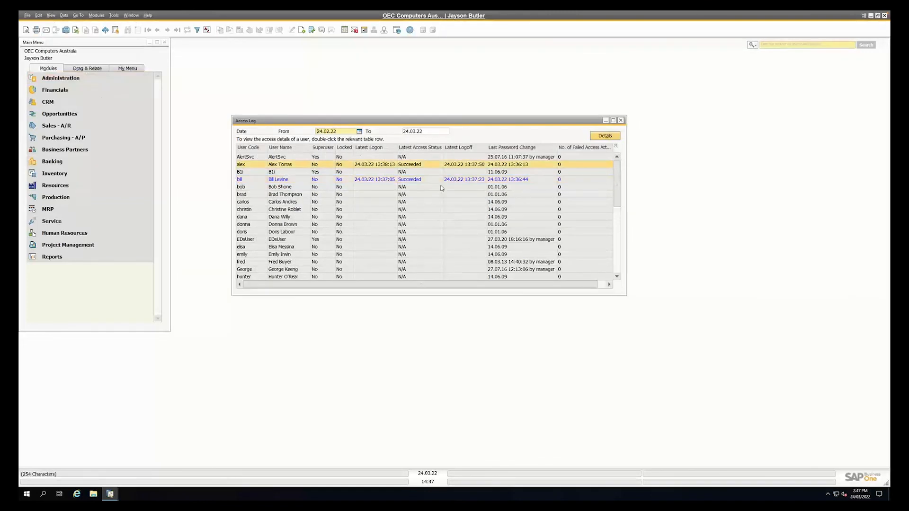
{"action": "mouse_move", "coordinate": [370, 167]}
{"action": "double_click", "coordinate": [370, 166]}
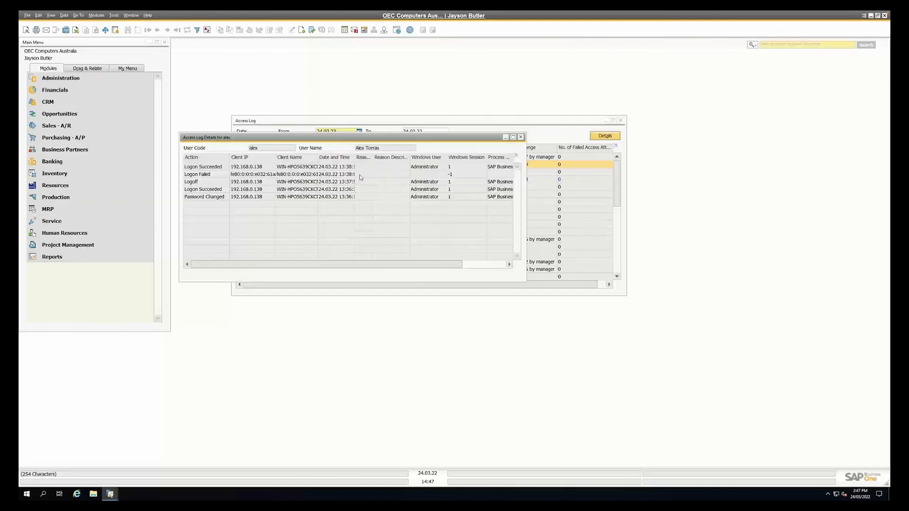
{"action": "left_click_drag", "start_coordinate": [525, 282], "coordinate": [627, 331]}
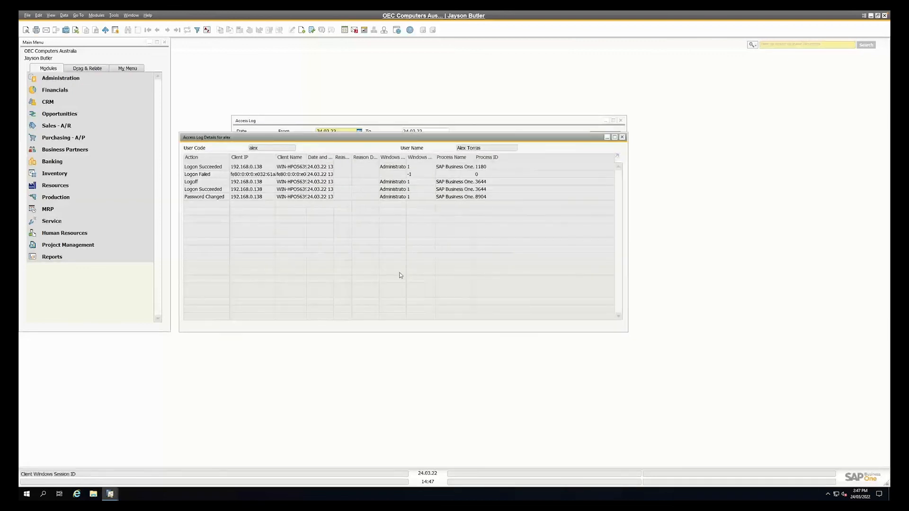
{"action": "left_click", "coordinate": [50, 16]}
{"action": "left_click", "coordinate": [62, 74]}
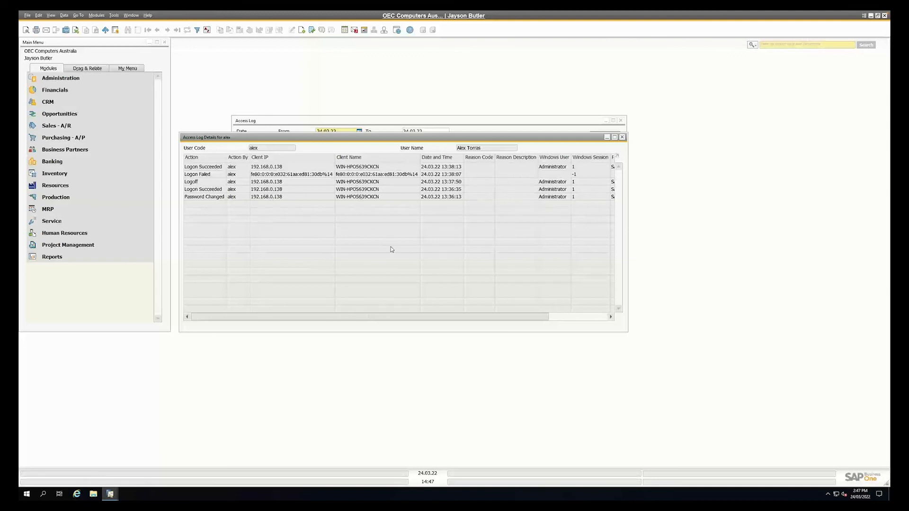
{"action": "left_click_drag", "start_coordinate": [505, 317], "coordinate": [576, 319]}
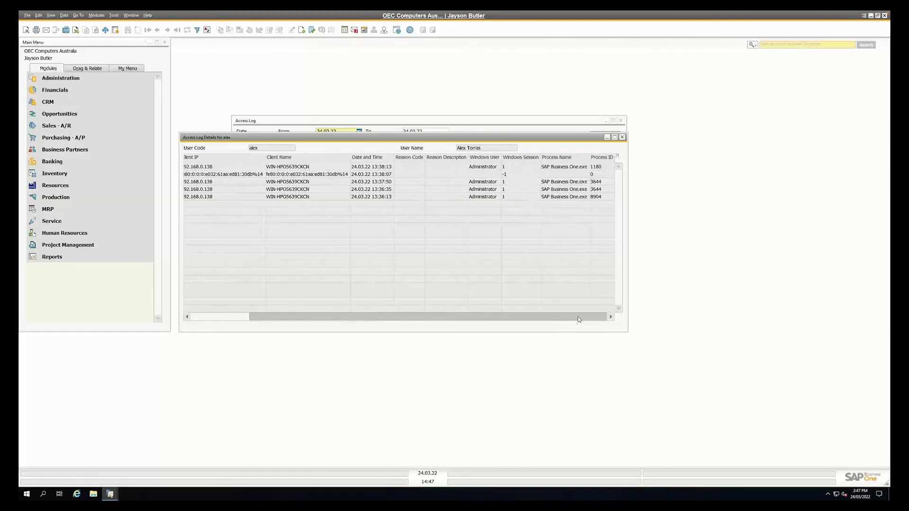
{"action": "left_click_drag", "start_coordinate": [572, 318], "coordinate": [280, 271]}
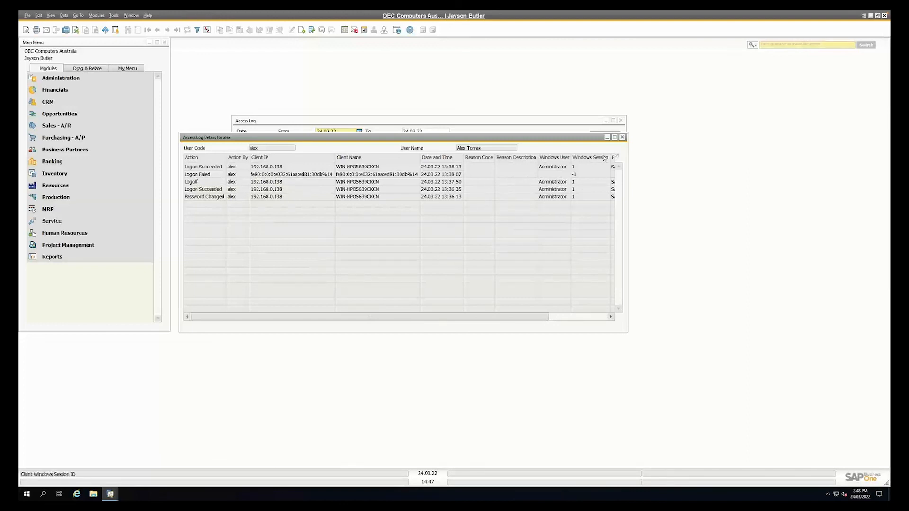
{"action": "left_click", "coordinate": [622, 137]}
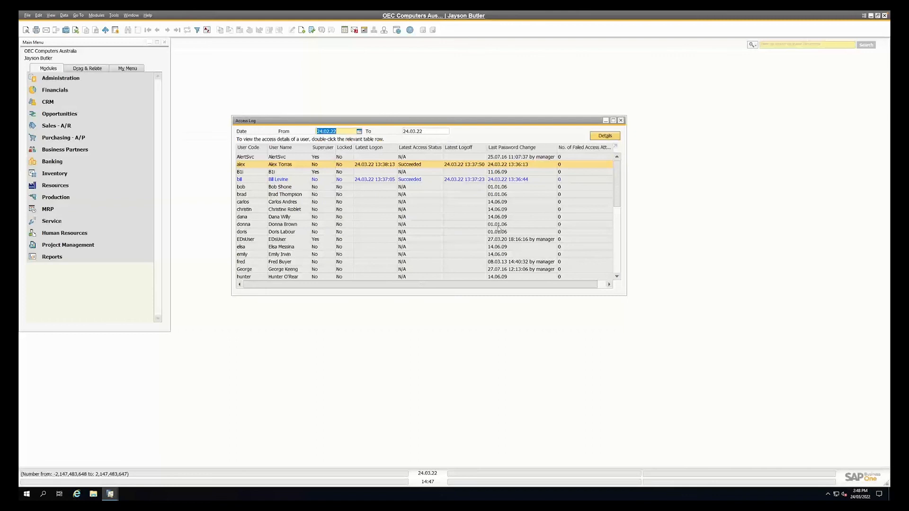
{"action": "left_click", "coordinate": [621, 121]}
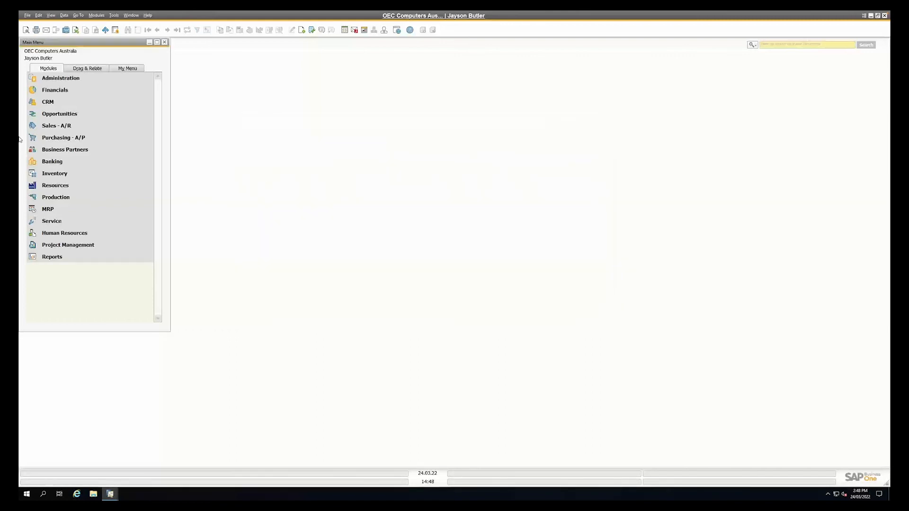
Show the Connected Clients list from the Administration utilities and fit its columns to their contents
{"action": "left_click", "coordinate": [50, 82]}
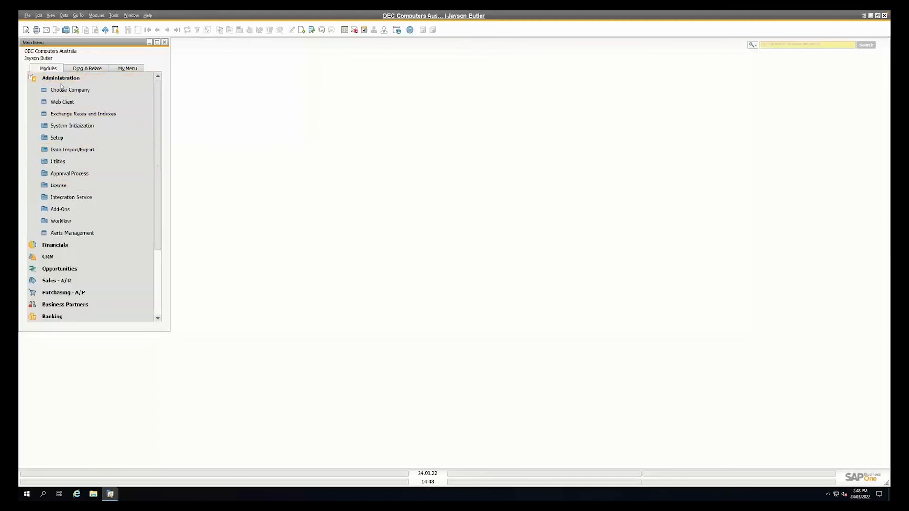
{"action": "left_click", "coordinate": [67, 163]}
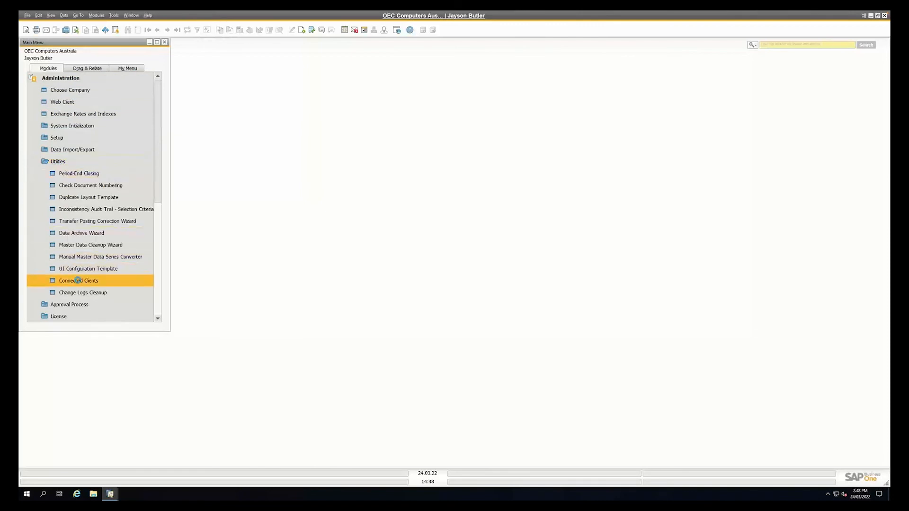
{"action": "left_click", "coordinate": [78, 281]}
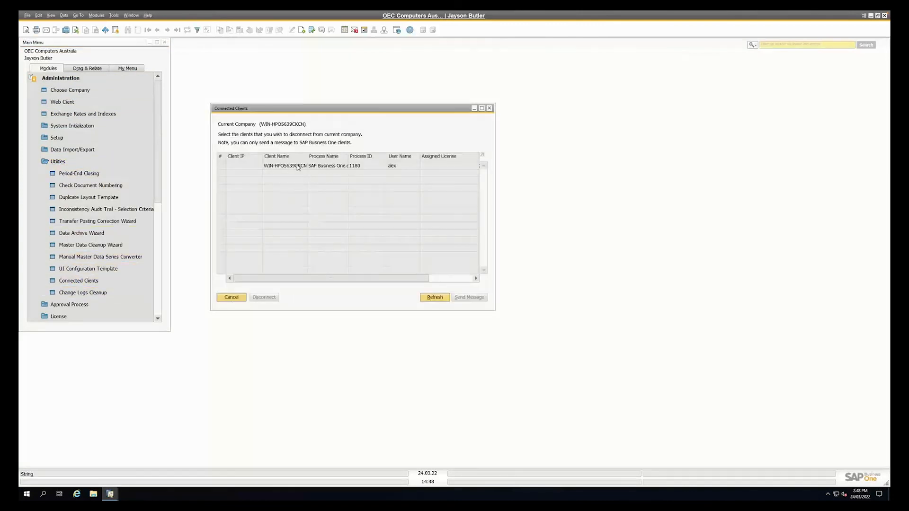
{"action": "left_click", "coordinate": [53, 17]}
{"action": "left_click", "coordinate": [68, 79]}
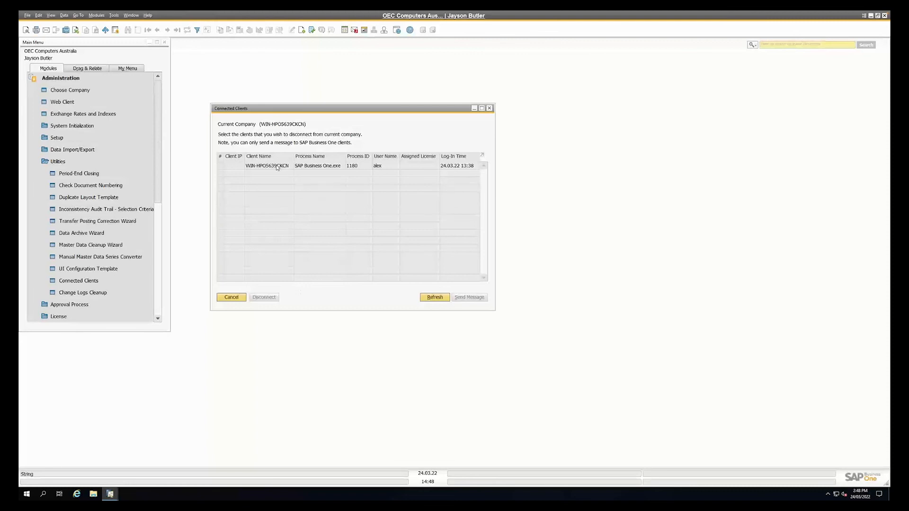
Select the connected SAP Business One client, check that user's open session, and return to the Connected Clients list
{"action": "left_click", "coordinate": [364, 167]}
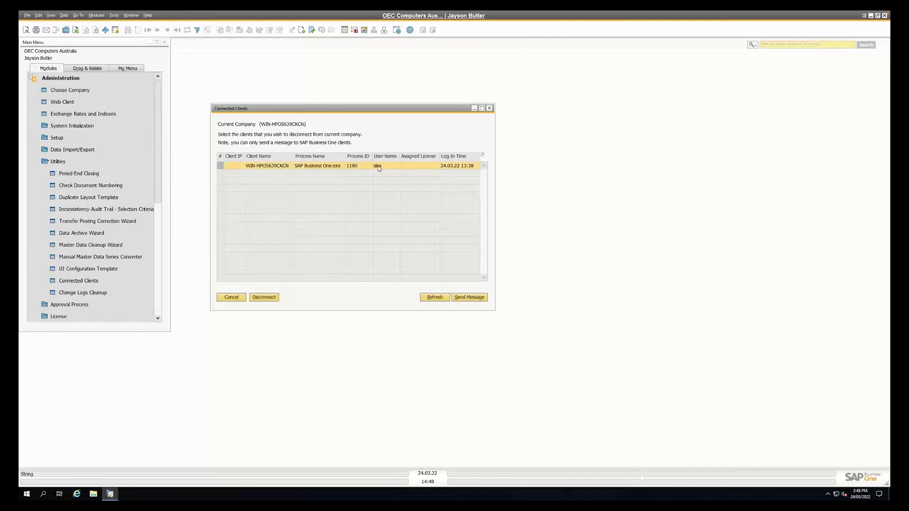
{"action": "mouse_move", "coordinate": [110, 494]}
{"action": "left_click", "coordinate": [137, 482]}
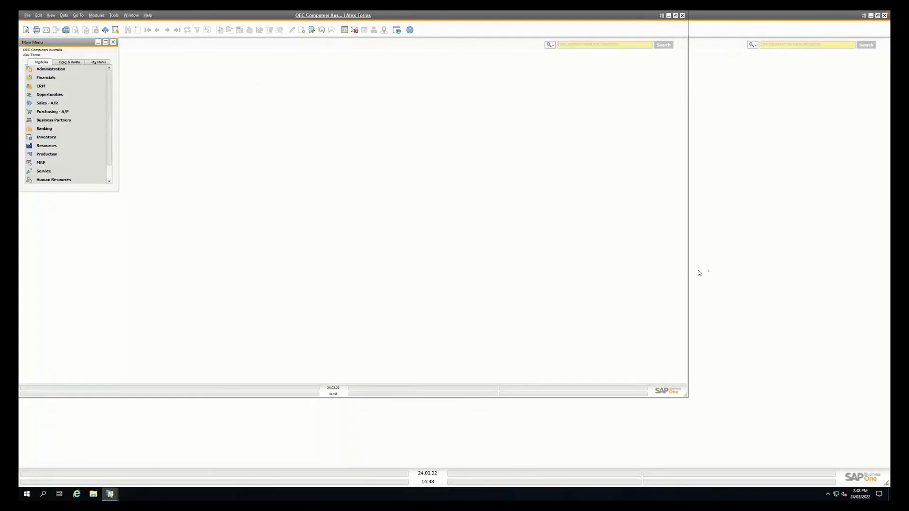
{"action": "left_click", "coordinate": [741, 266]}
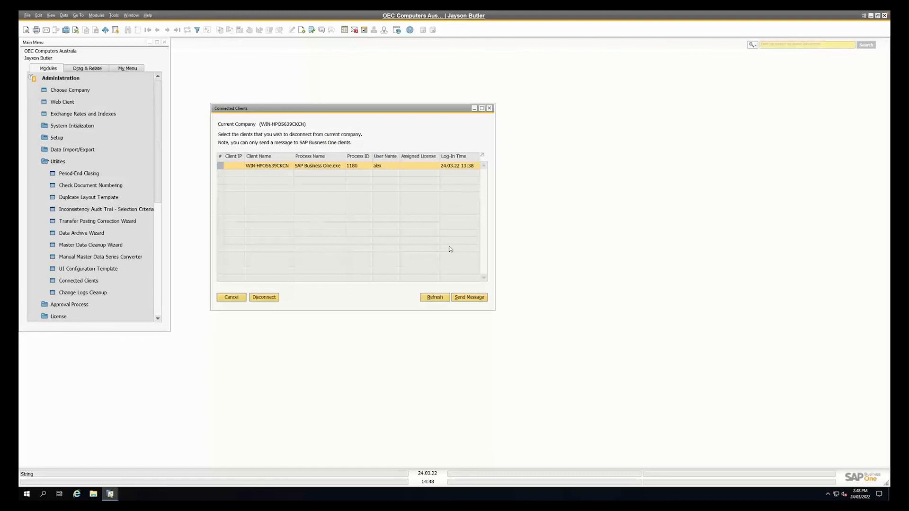
Send the selected client a "Log Off" message reading "Need to do some maintenance!" and acknowledge it in the recipient's session
{"action": "left_click", "coordinate": [469, 298]}
{"action": "type", "text": "Log Off"}
{"action": "key", "text": "Tab"}
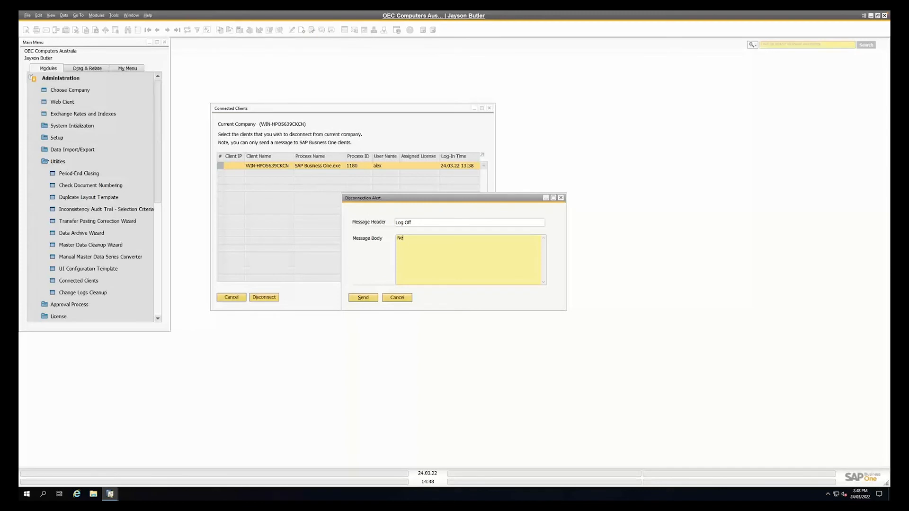
{"action": "type", "text": "Need to do some maintenance!"}
{"action": "left_click", "coordinate": [367, 297]}
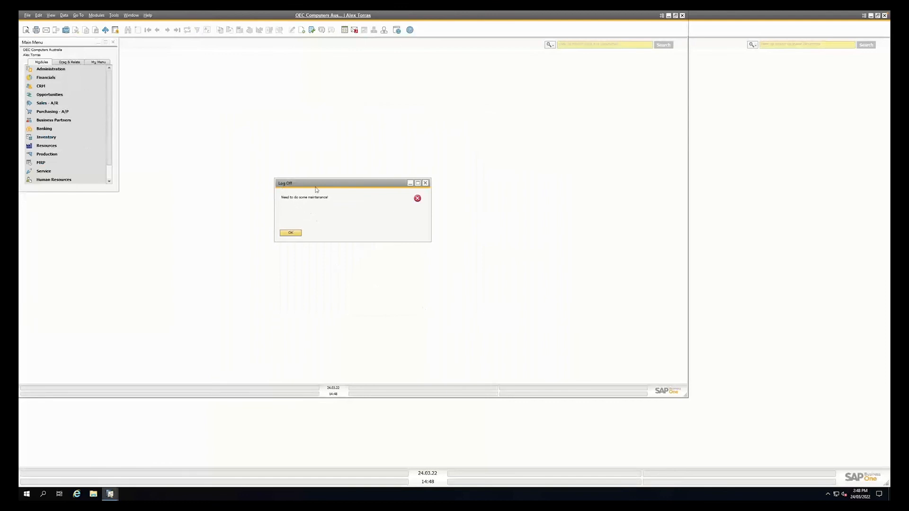
{"action": "left_click", "coordinate": [290, 233]}
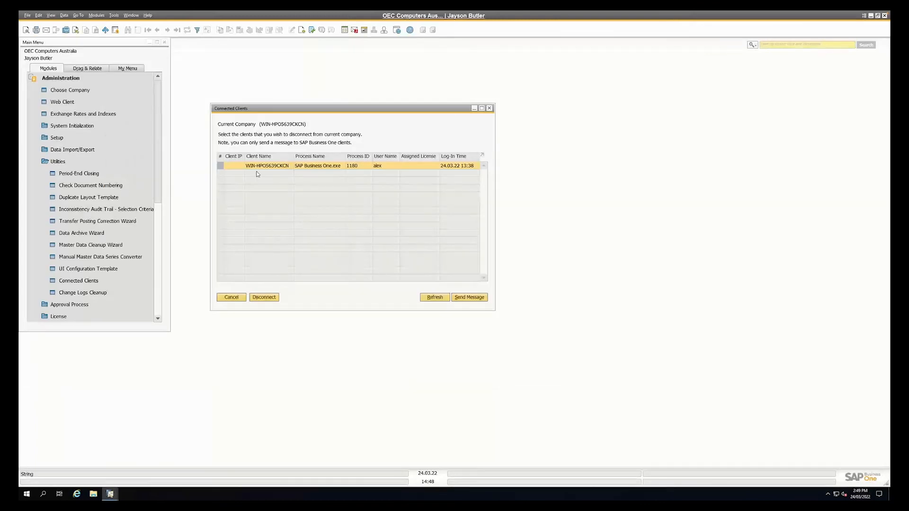
Disconnect the selected client from the company, and close the Connected Clients list and the Administration module
{"action": "left_click", "coordinate": [264, 297]}
{"action": "left_click", "coordinate": [356, 265]}
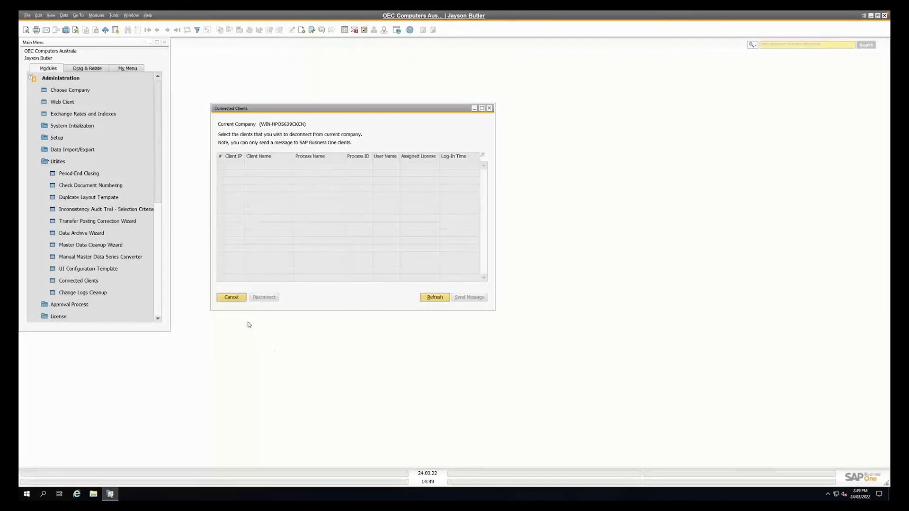
{"action": "left_click", "coordinate": [232, 298]}
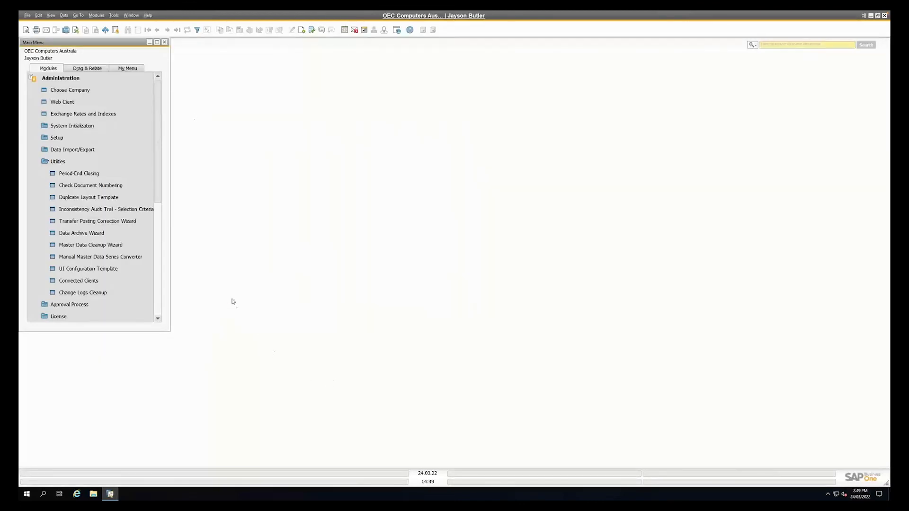
{"action": "left_click", "coordinate": [73, 161]}
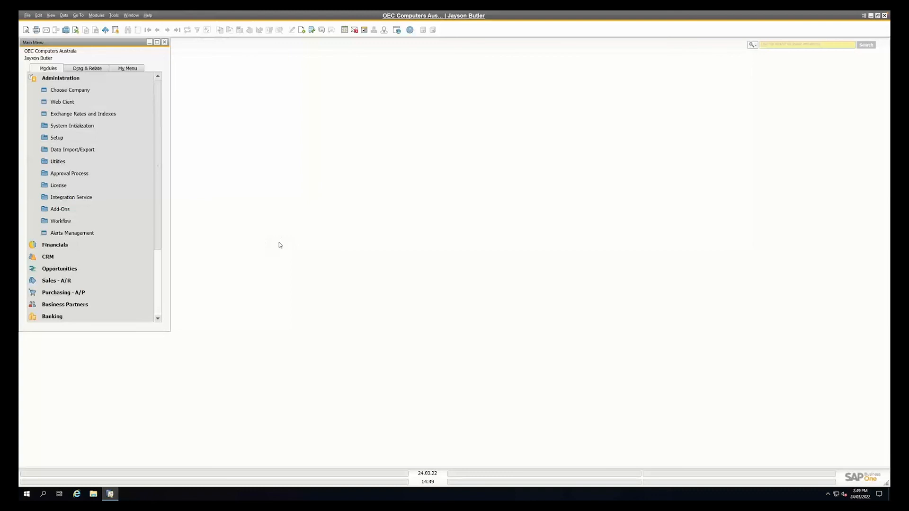
{"action": "left_click", "coordinate": [93, 82]}
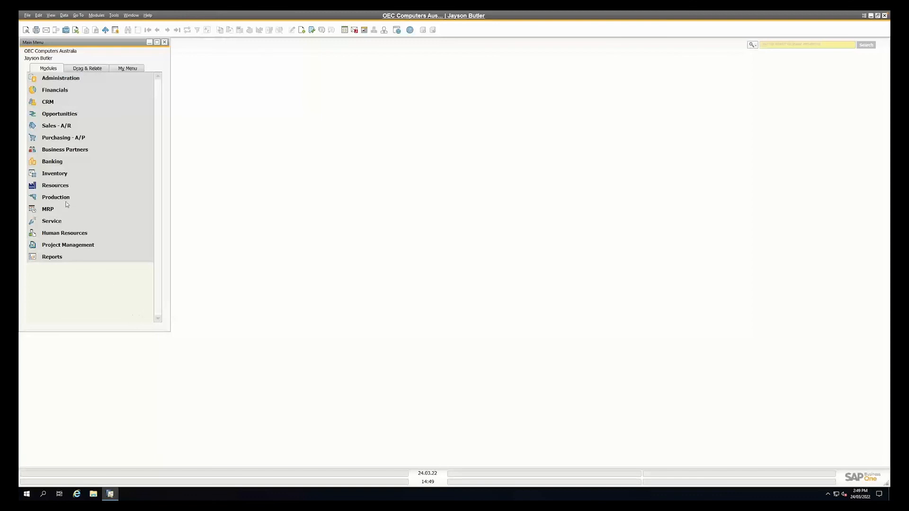
Start a new sales order for customer Maxi Teq (C20000) with delivery date 24.03.22
{"action": "left_click", "coordinate": [48, 126]}
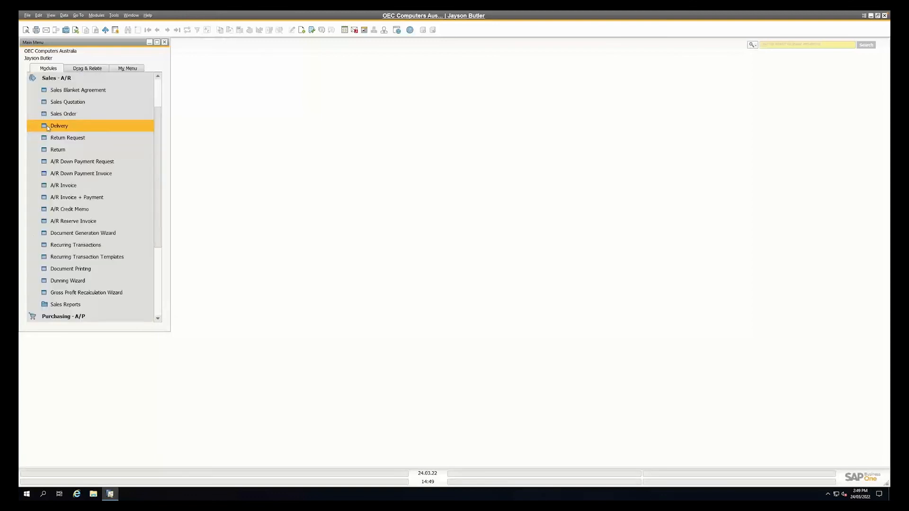
{"action": "left_click", "coordinate": [50, 114]}
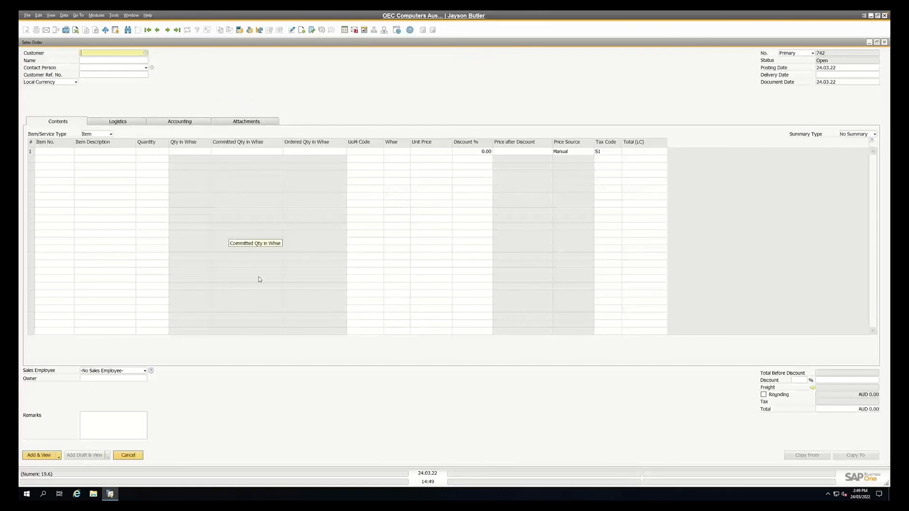
{"action": "key", "text": "Tab"}
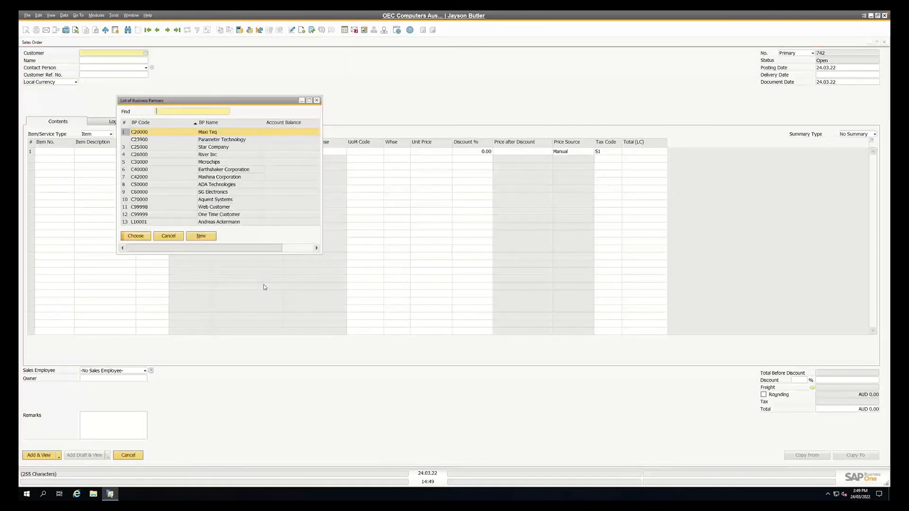
{"action": "double_click", "coordinate": [204, 136]}
{"action": "left_click", "coordinate": [820, 75]}
{"action": "type", "text": "t"}
{"action": "key", "text": "Tab"}
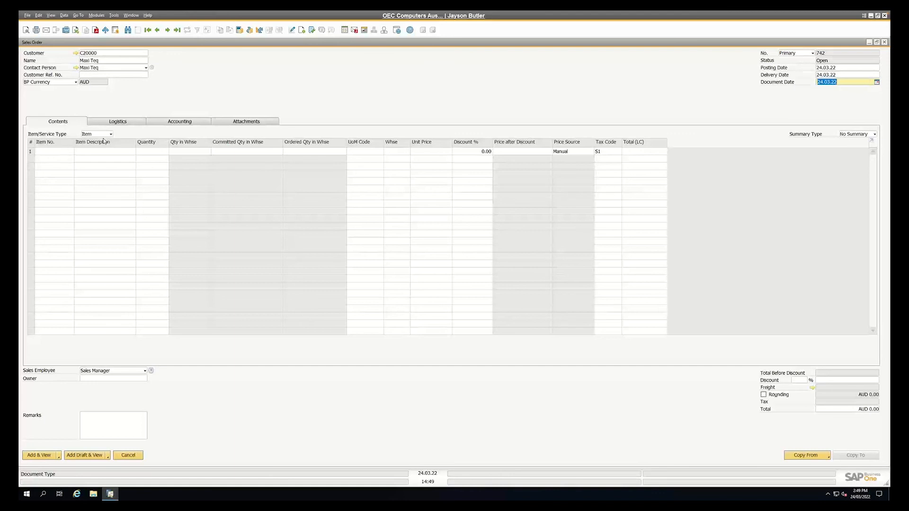
Leave the document settings unchanged and add item A00001, J.B. Officeprint 1420, to the sales order's first row
{"action": "left_click", "coordinate": [311, 30]}
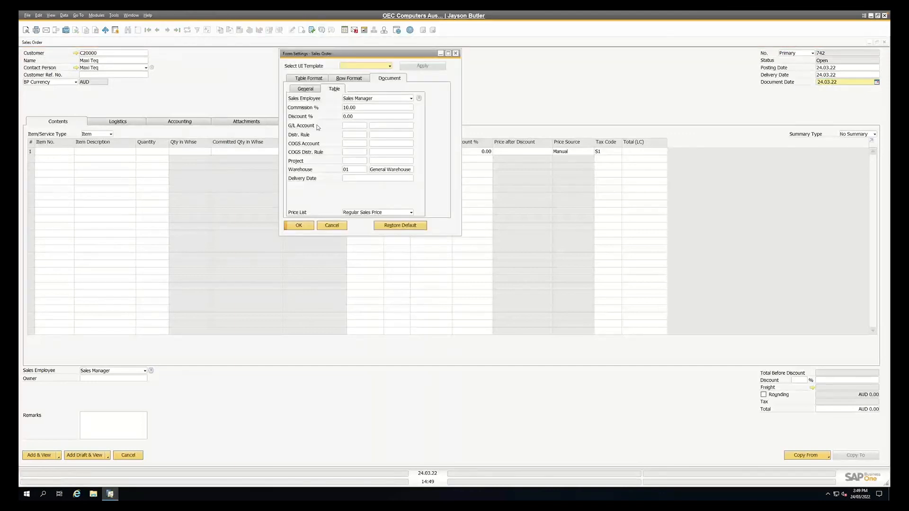
{"action": "left_click", "coordinate": [332, 225]}
{"action": "left_click", "coordinate": [49, 151]}
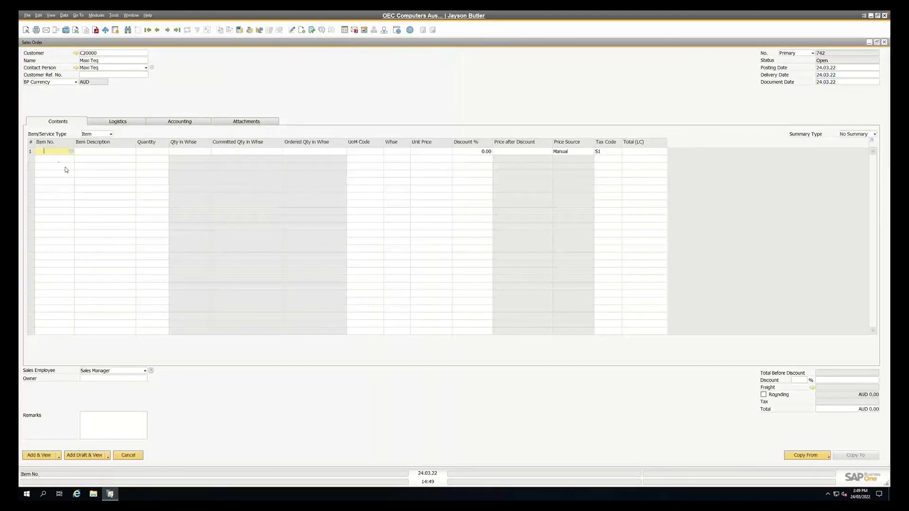
{"action": "key", "text": "Tab"}
{"action": "key", "text": "Return"}
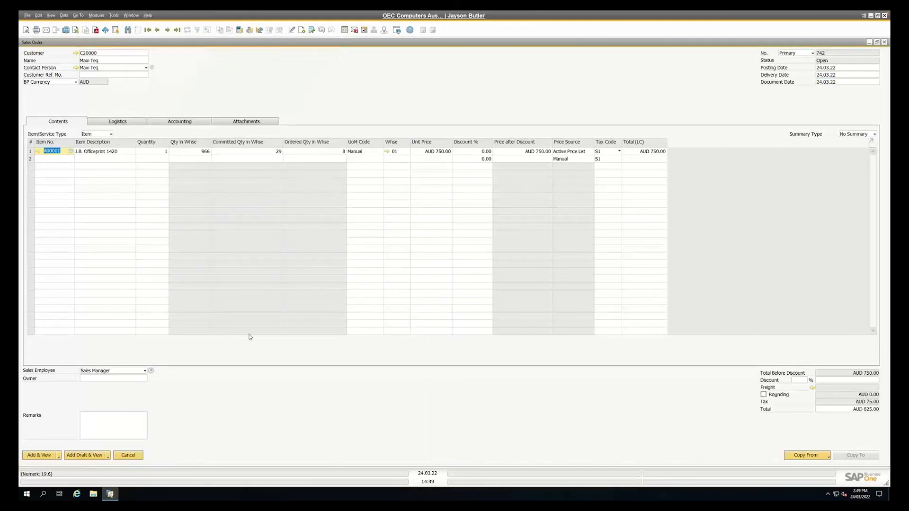
{"action": "key", "text": "Tab"}
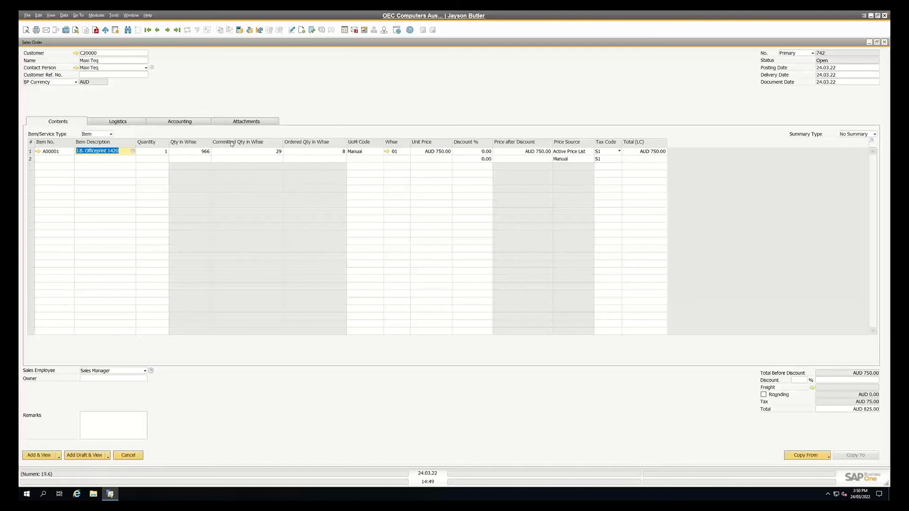
Make the In Stock, Committed and Ordered columns visible in the sales order table through the form settings
{"action": "left_click", "coordinate": [302, 31]}
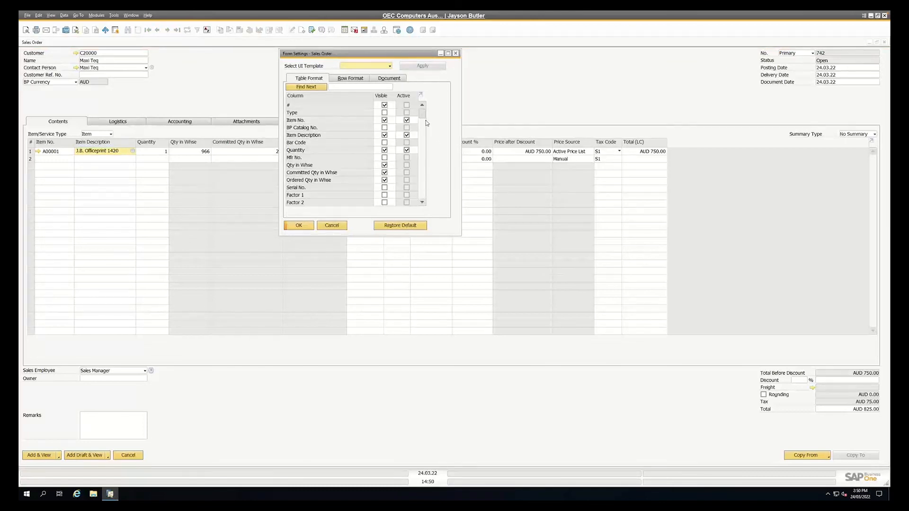
{"action": "scroll", "coordinate": [423, 205], "scroll_direction": "down", "scroll_amount": 4}
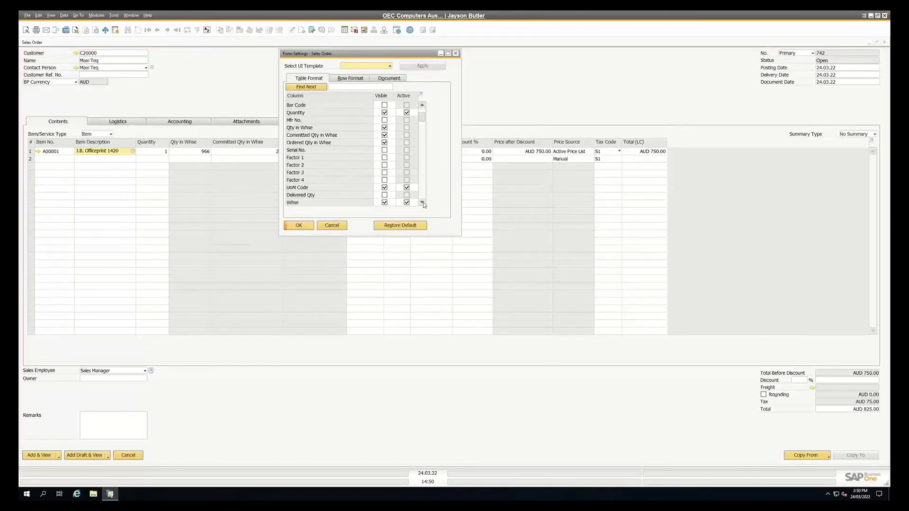
{"action": "scroll", "coordinate": [423, 205], "scroll_direction": "down", "scroll_amount": 4}
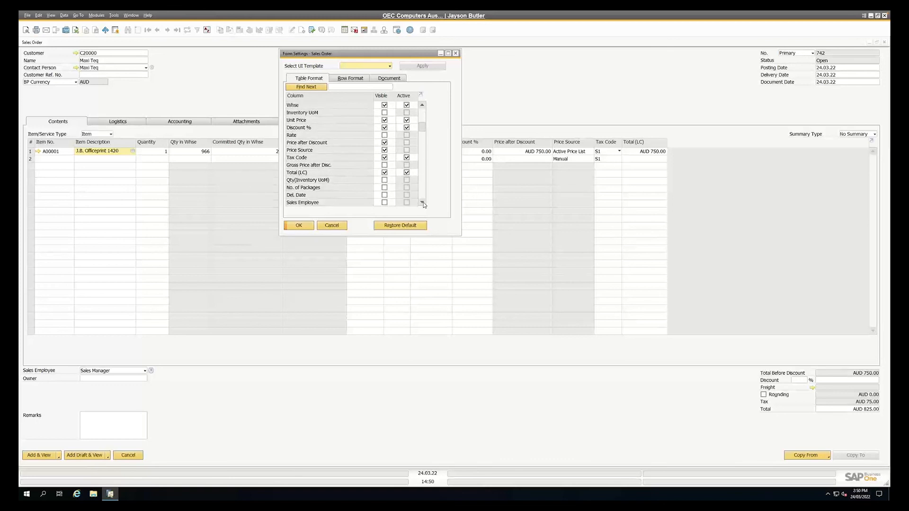
{"action": "scroll", "coordinate": [423, 205], "scroll_direction": "down", "scroll_amount": 1}
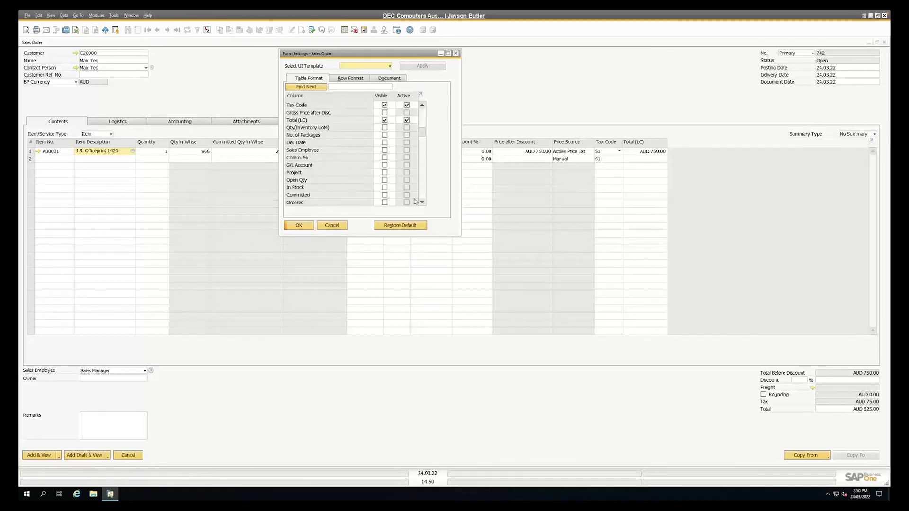
{"action": "left_click", "coordinate": [385, 187]}
{"action": "left_click", "coordinate": [385, 195]}
{"action": "left_click", "coordinate": [385, 203]}
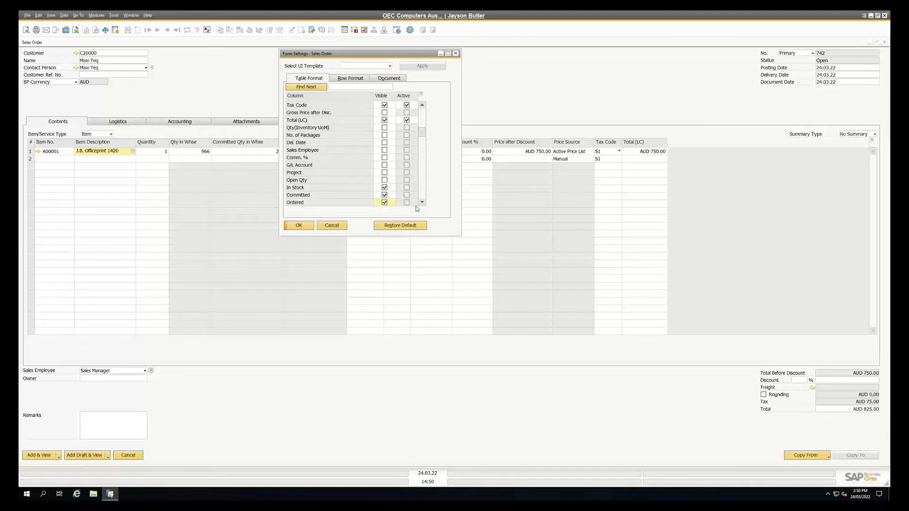
{"action": "scroll", "coordinate": [422, 207], "scroll_direction": "down", "scroll_amount": 1}
{"action": "left_click", "coordinate": [298, 225]}
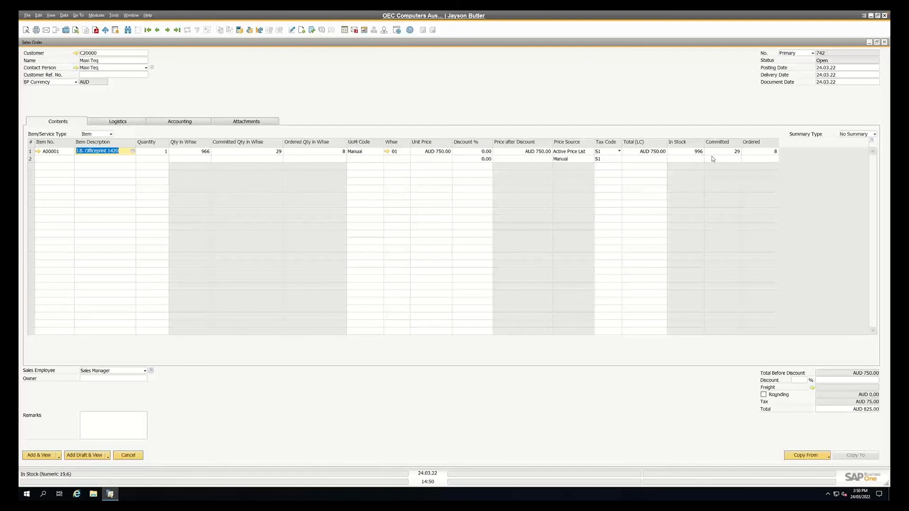
Change the first row's warehouse to 02 to compare the warehouse quantities, and set it back to 01
{"action": "left_click", "coordinate": [399, 152]}
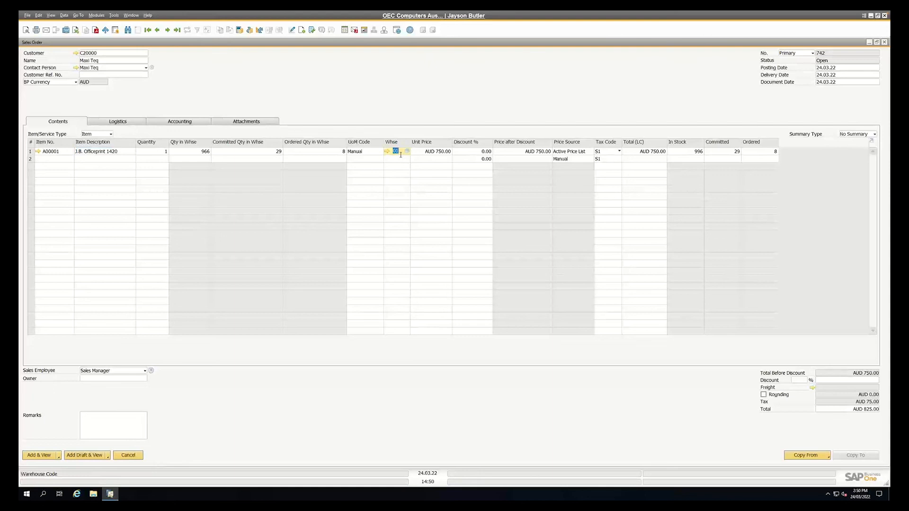
{"action": "type", "text": "02"}
{"action": "key", "text": "Tab"}
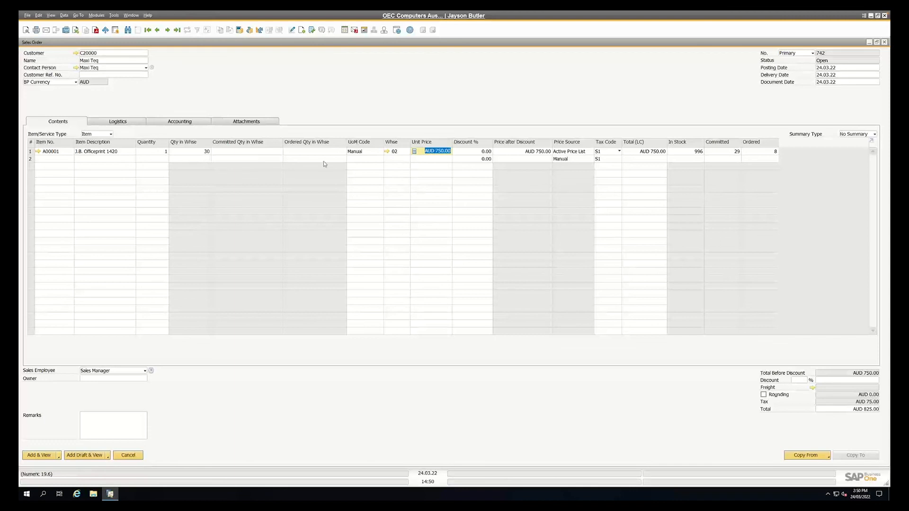
{"action": "left_click", "coordinate": [396, 151]}
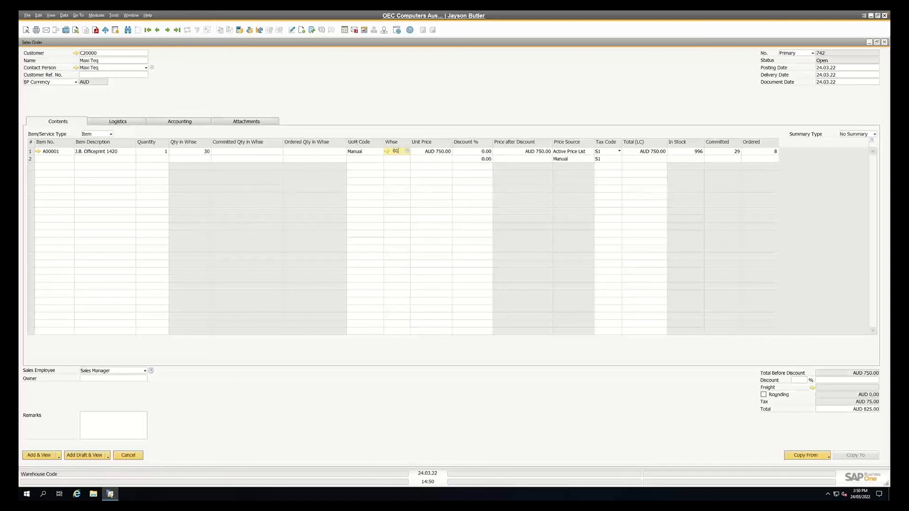
{"action": "type", "text": "01"}
{"action": "key", "text": "Tab"}
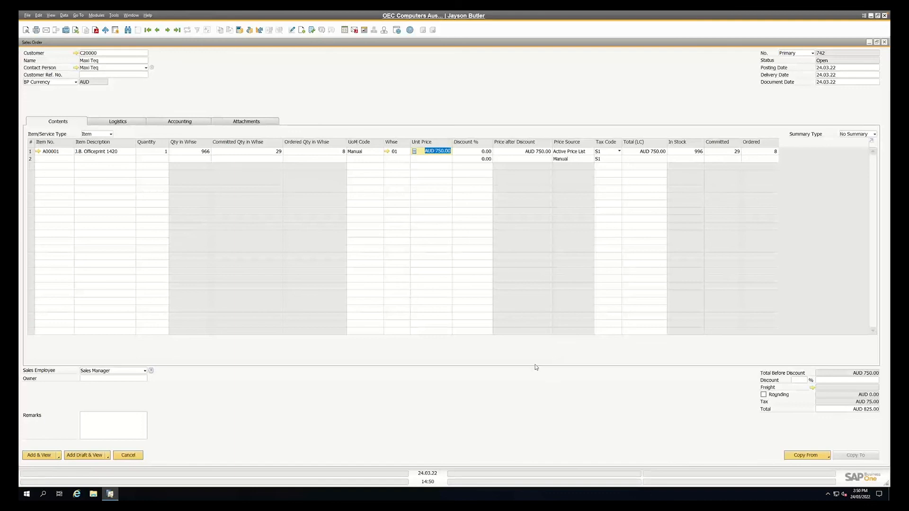
Check the item's availability by warehouse from the first row's warehouse field, and close the list without choosing one
{"action": "double_click", "coordinate": [397, 152]}
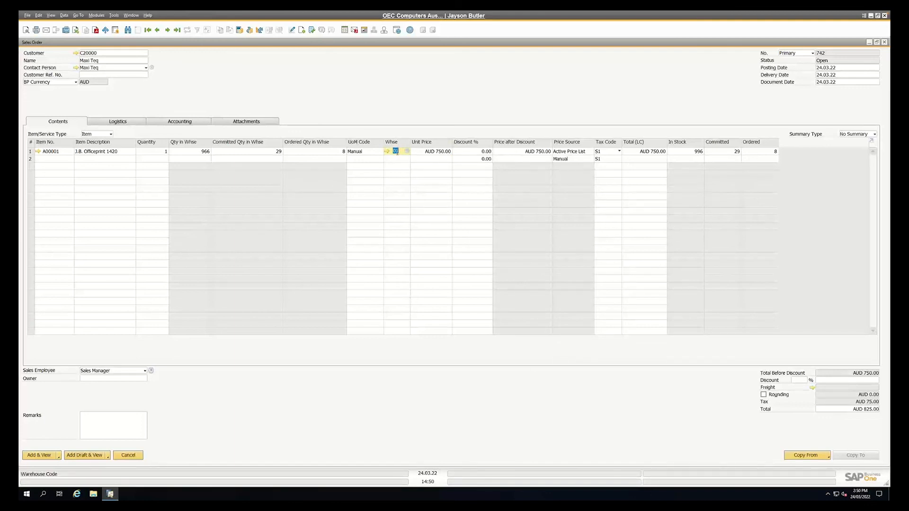
{"action": "key", "text": "ctrl+Tab"}
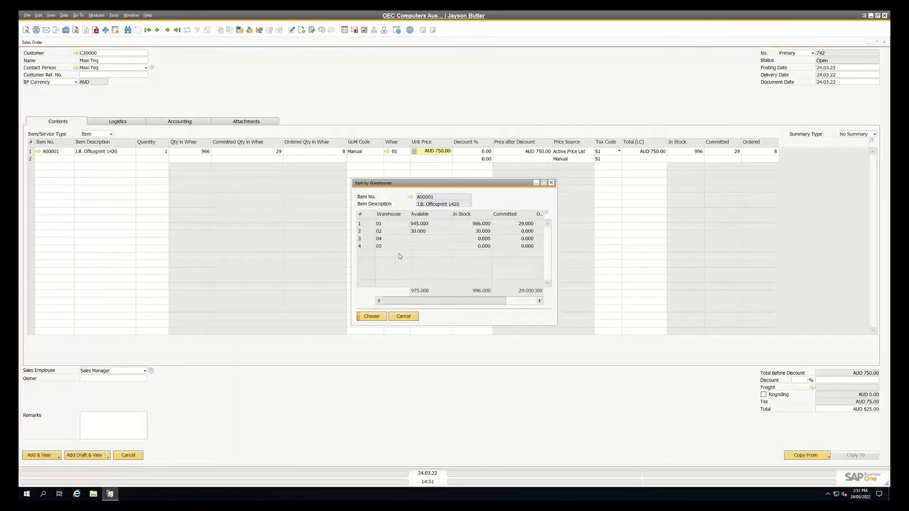
{"action": "left_click", "coordinate": [403, 316]}
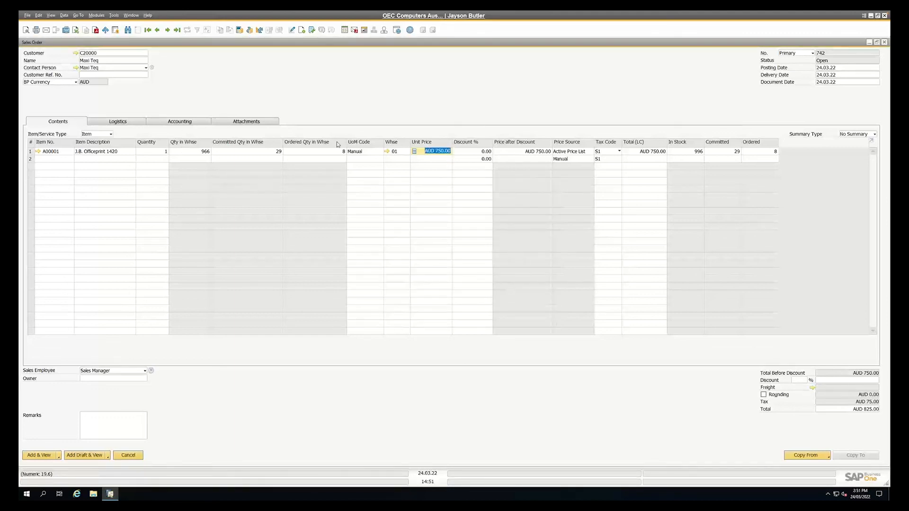